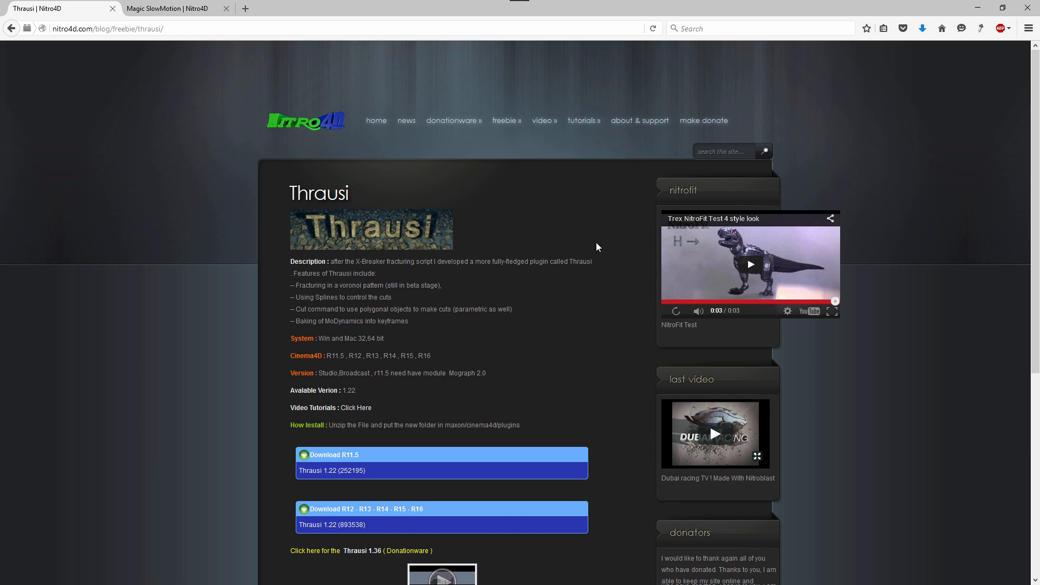
- Review the Thrausi and Magic SlowMotion plugin pages on the Nitro4D site, including version compatibility and installation instructions
drag(366, 196, 289, 194)
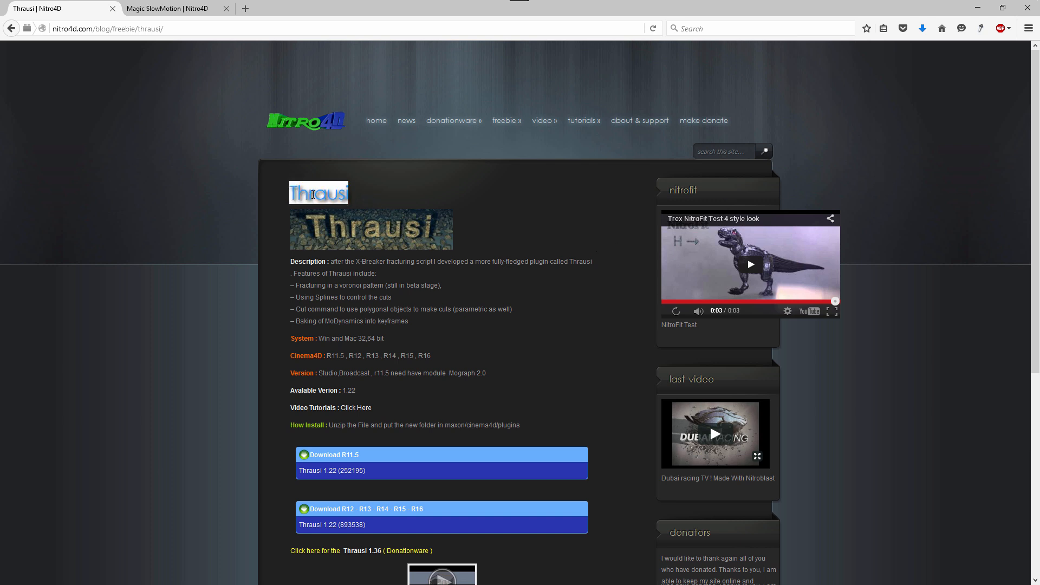
click(417, 187)
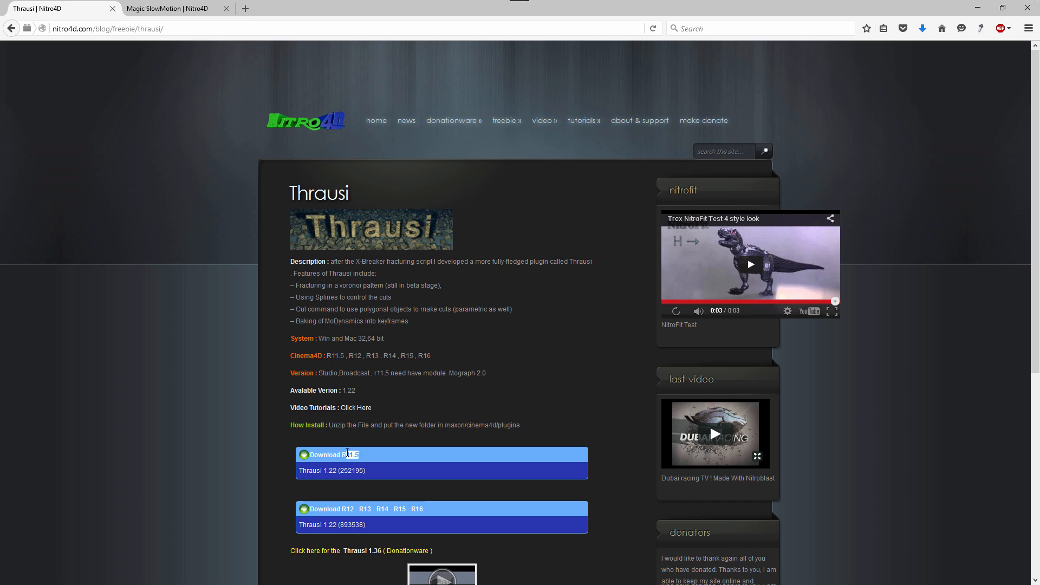
drag(520, 426, 477, 425)
click(511, 392)
click(172, 12)
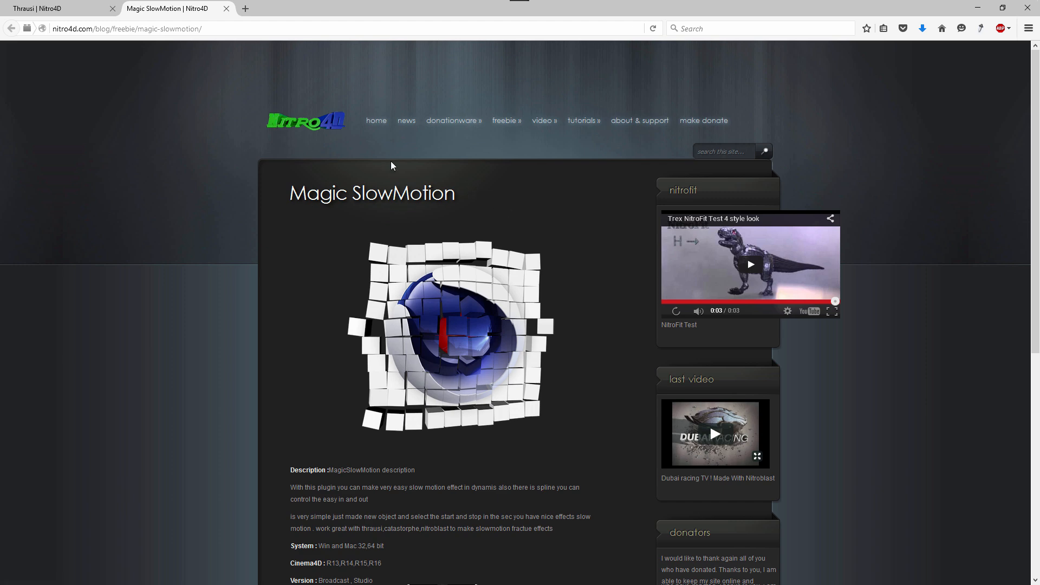
scroll(524, 203, down, 3)
scroll(524, 203, down, 1)
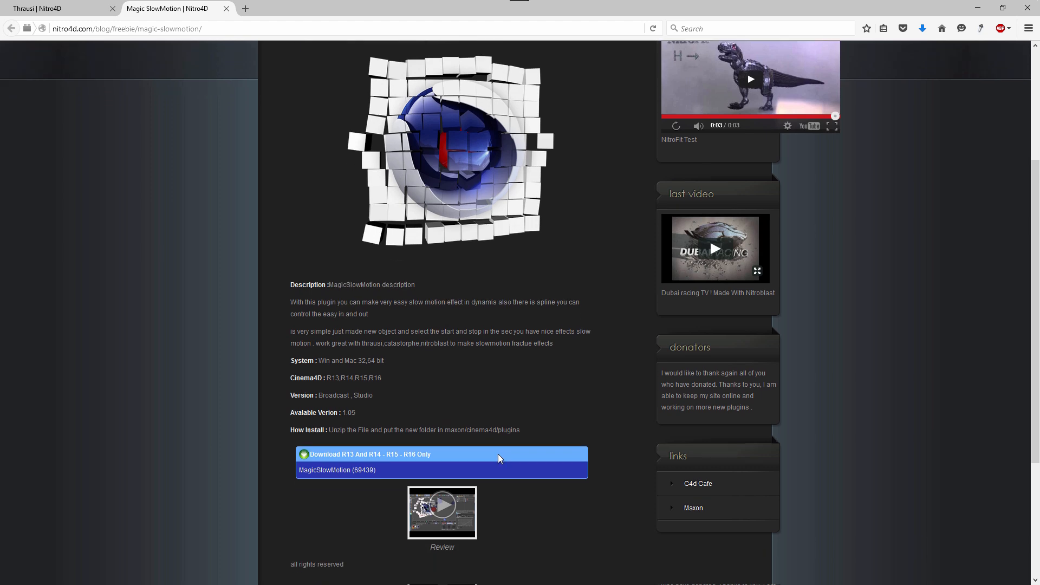
drag(528, 430, 471, 429)
click(544, 389)
scroll(544, 388, up, 4)
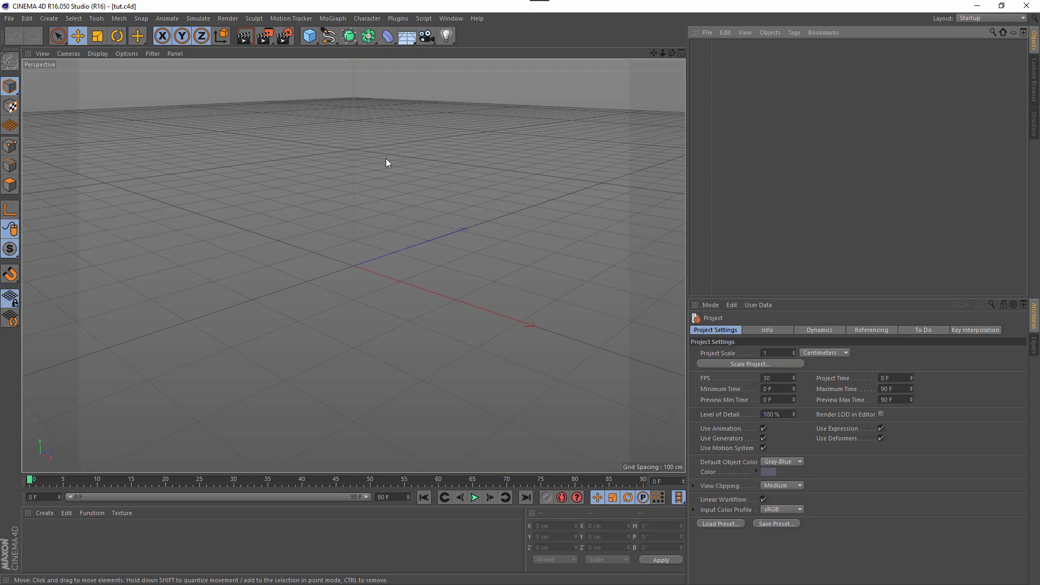
- Switch to Cinema 4D, add a MoText object to the scene and set its text to "VFX"
click(332, 19)
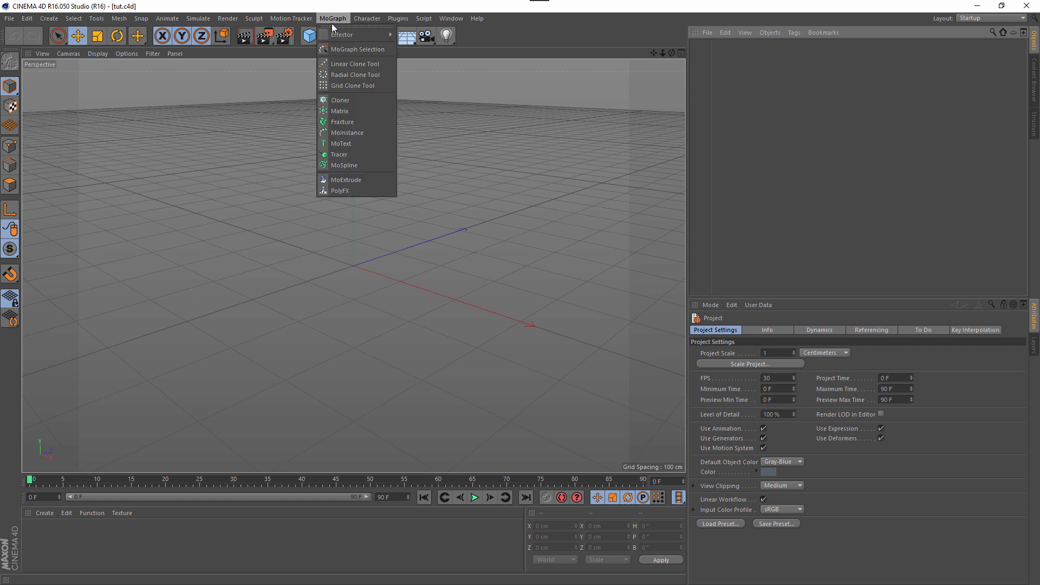
click(359, 142)
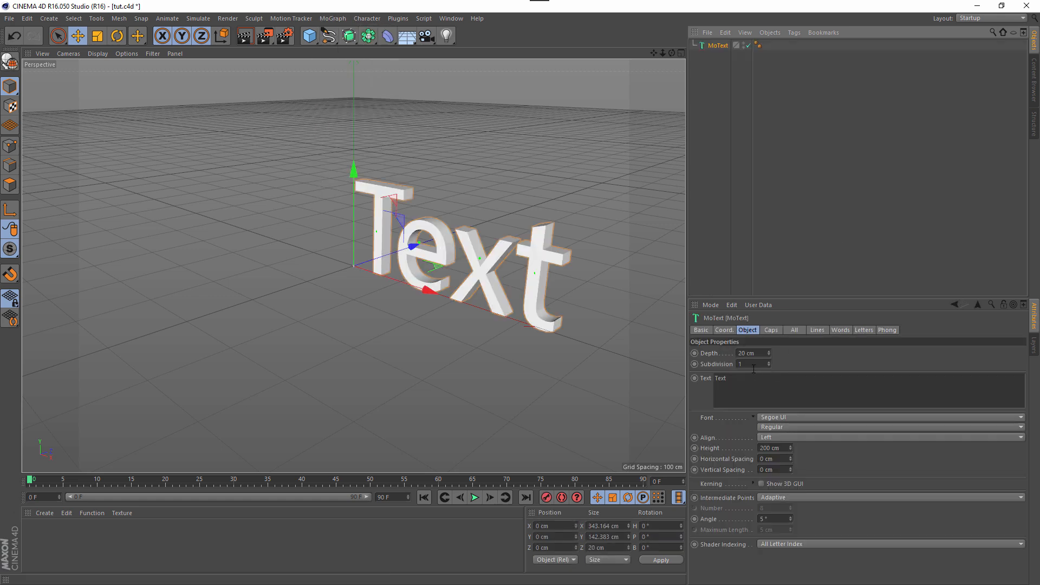
double_click(752, 364)
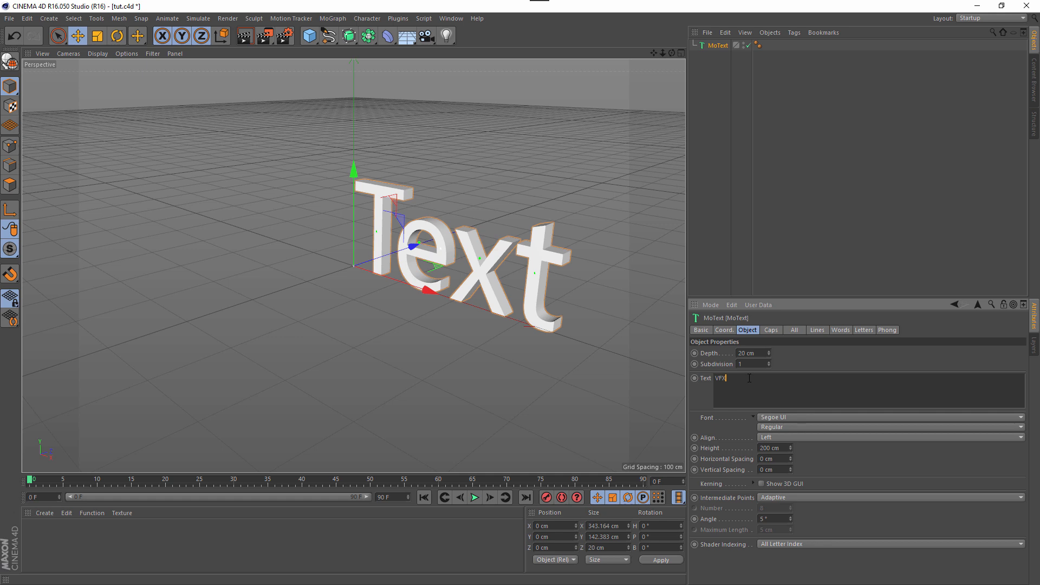
- Change the font of the VFX text to Eras Demi ITC
click(805, 416)
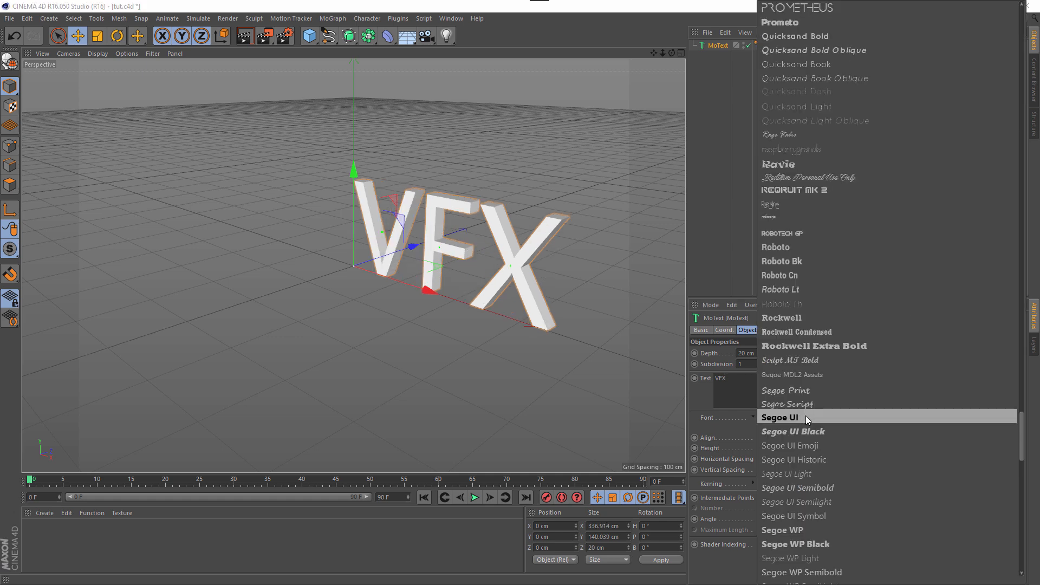
scroll(810, 158, up, 15)
scroll(810, 157, up, 20)
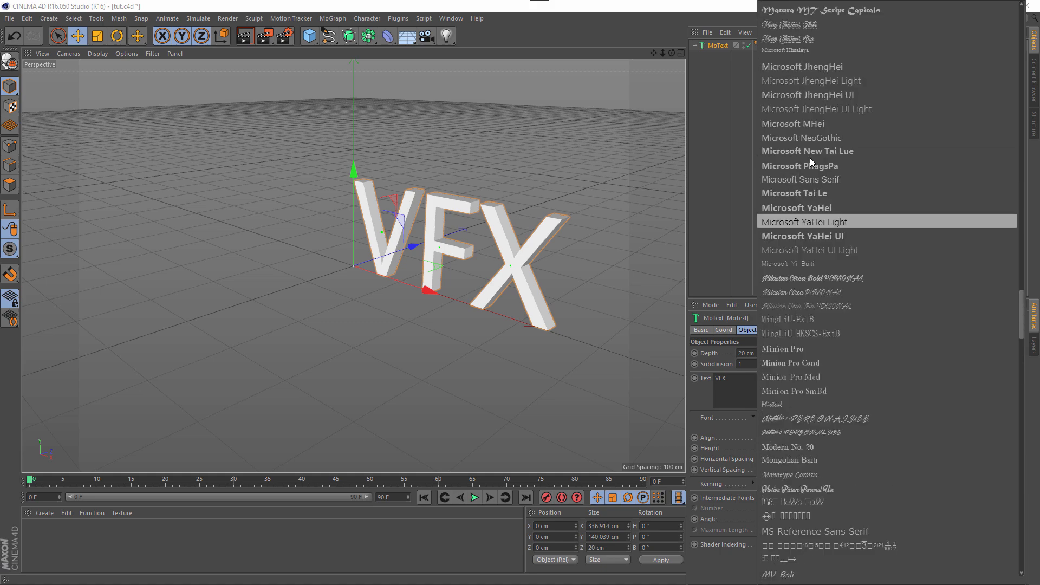
scroll(810, 158, up, 5)
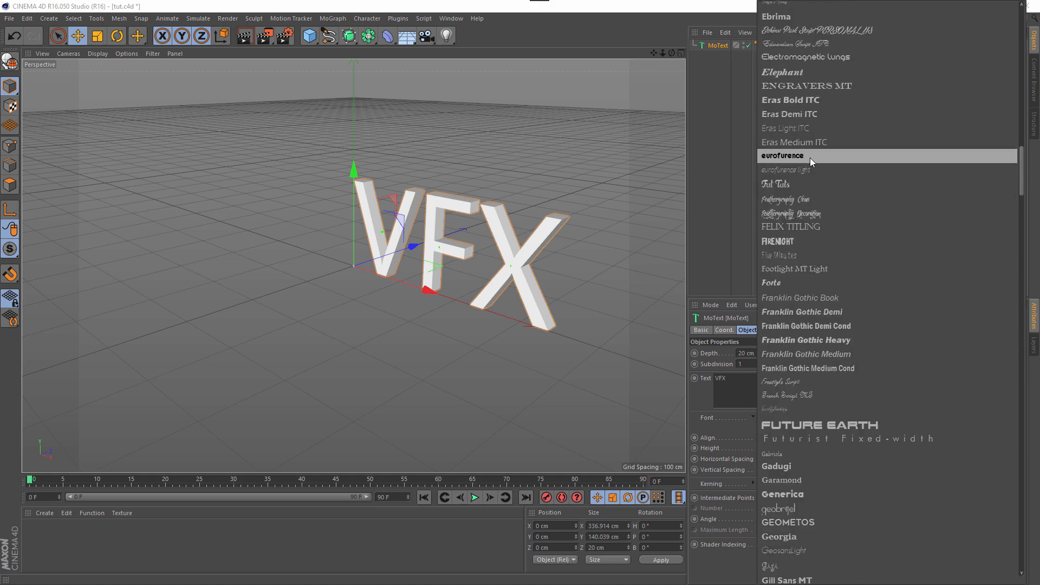
click(826, 113)
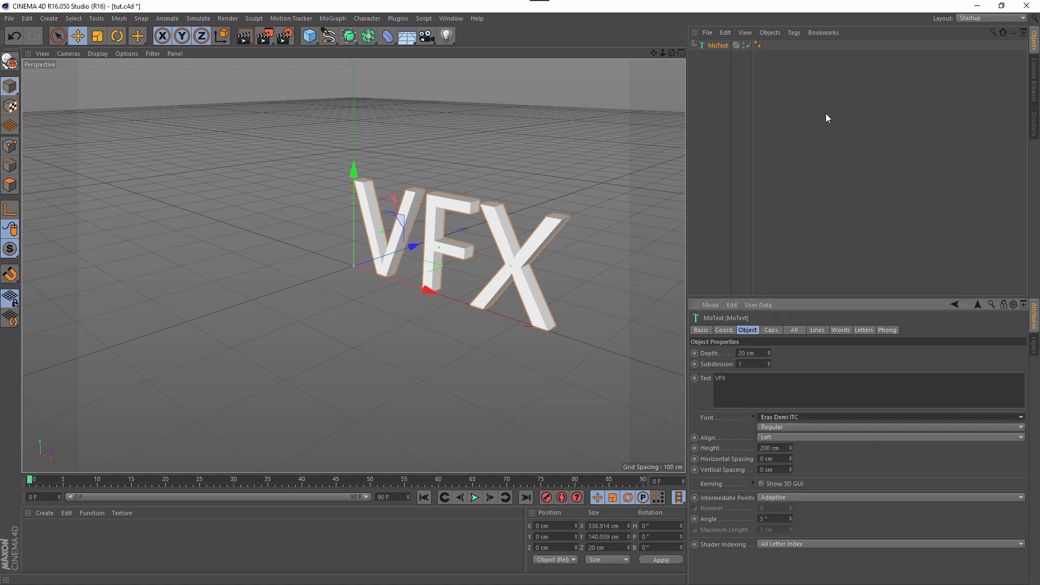
- Set the VFX text's depth to 57 cm and its horizontal spacing to -30 cm
drag(768, 352, 768, 320)
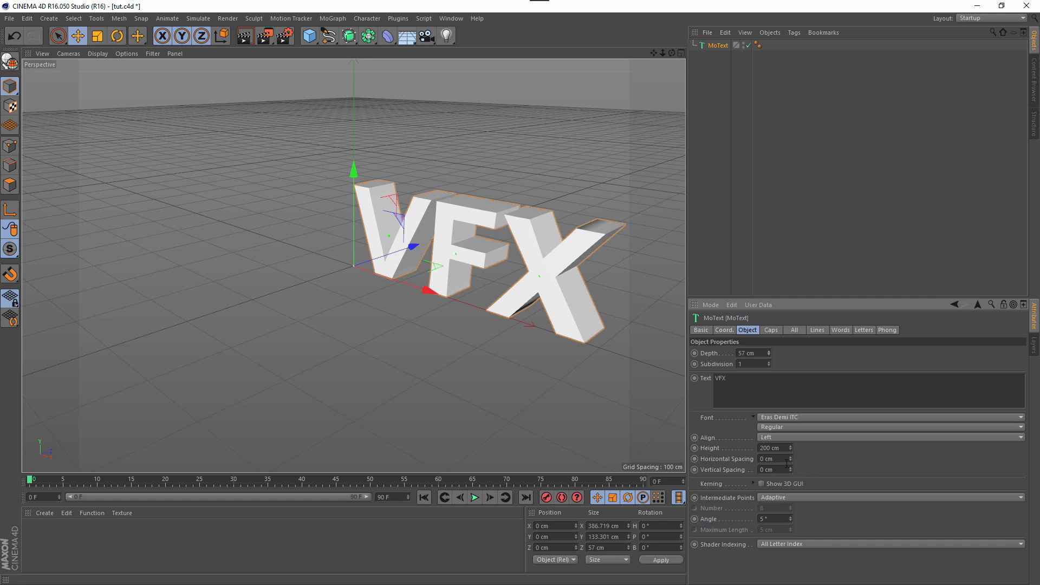
drag(792, 460, 542, 415)
alt+drag(540, 375, 559, 378)
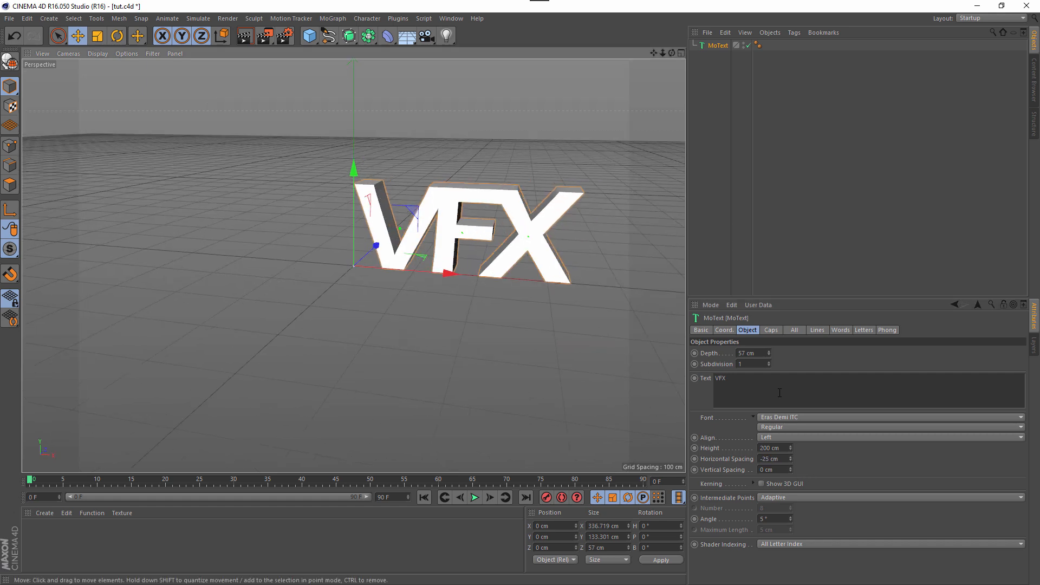
drag(790, 459, 758, 461)
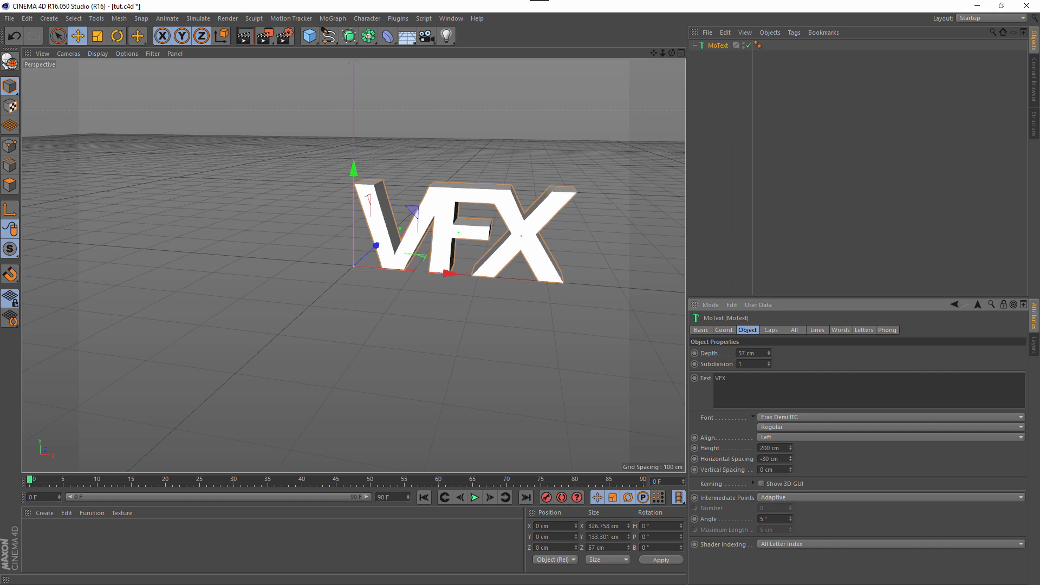
- Increase the VFX text's height to 324 cm and tighten its horizontal spacing to -59 cm
scroll(607, 225, up, 3)
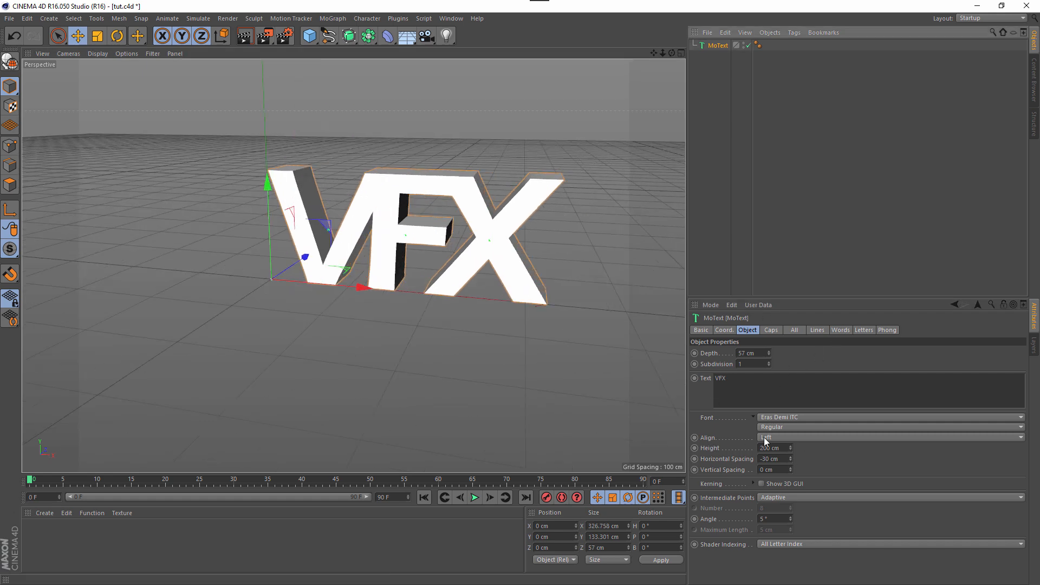
drag(789, 446, 858, 447)
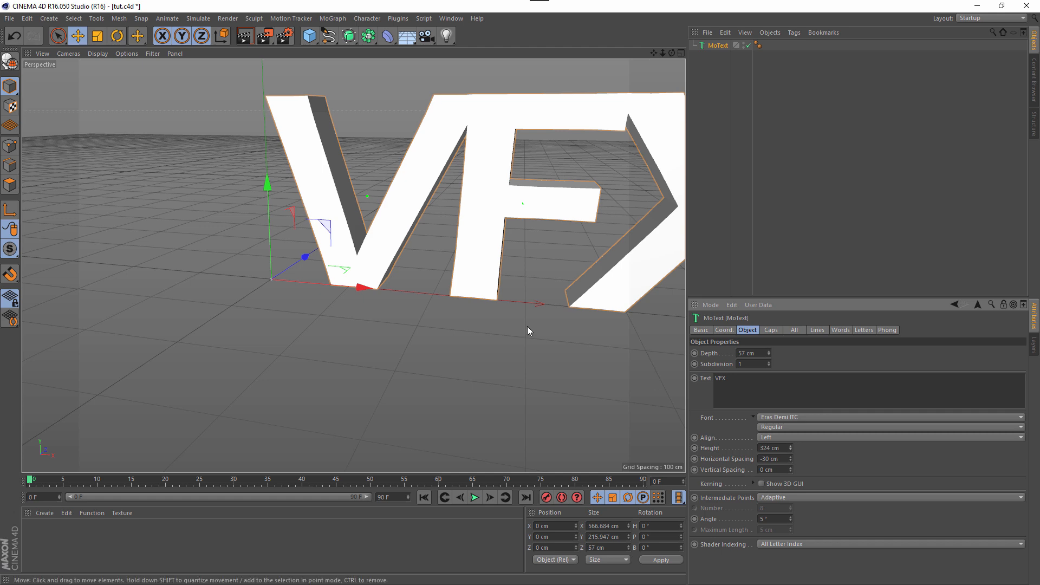
scroll(526, 326, down, 5)
alt+middle_drag(592, 209, 476, 192)
drag(791, 458, 791, 471)
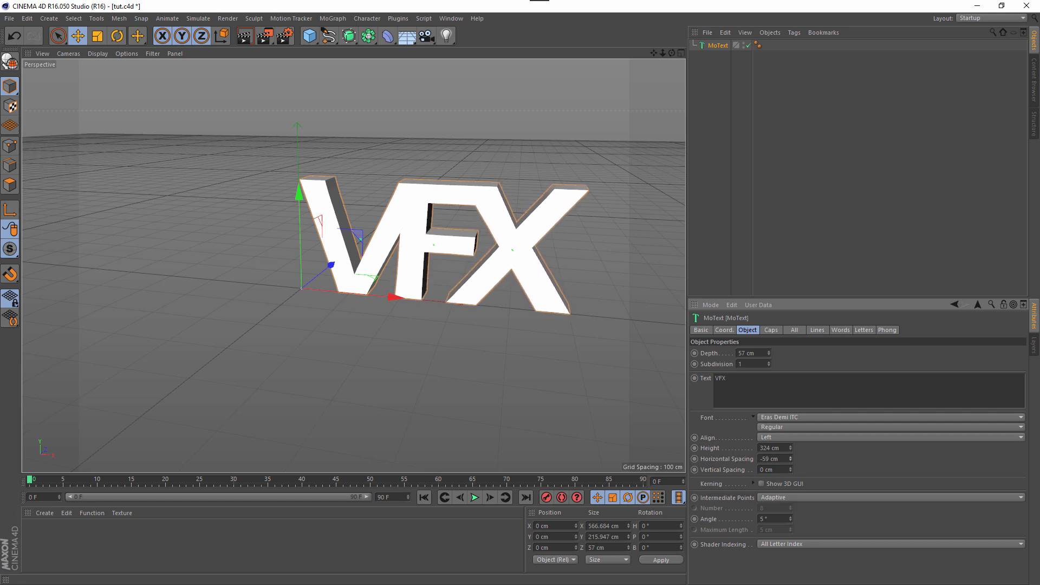
alt+drag(515, 383, 534, 373)
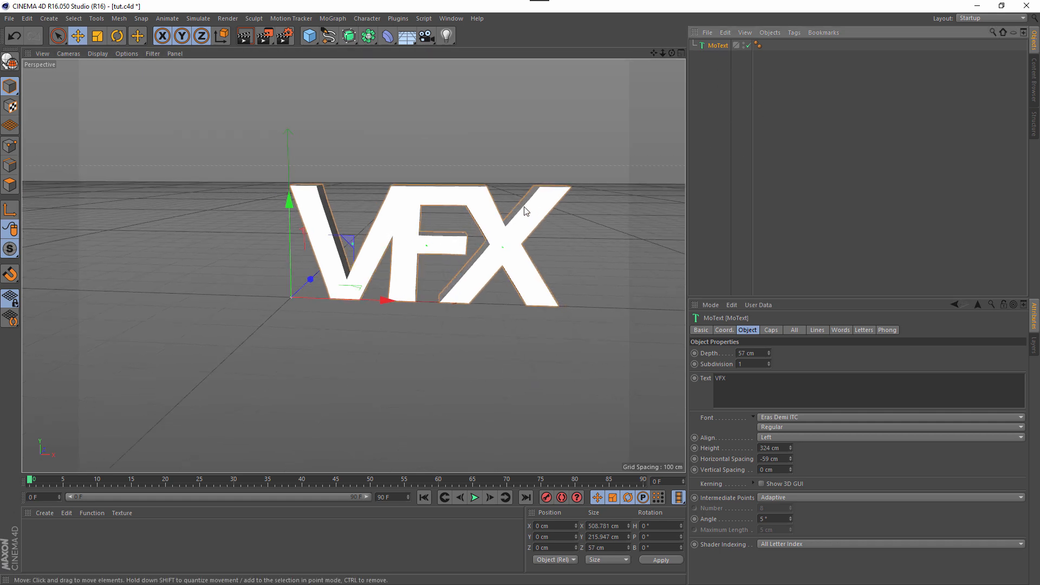
click(746, 377)
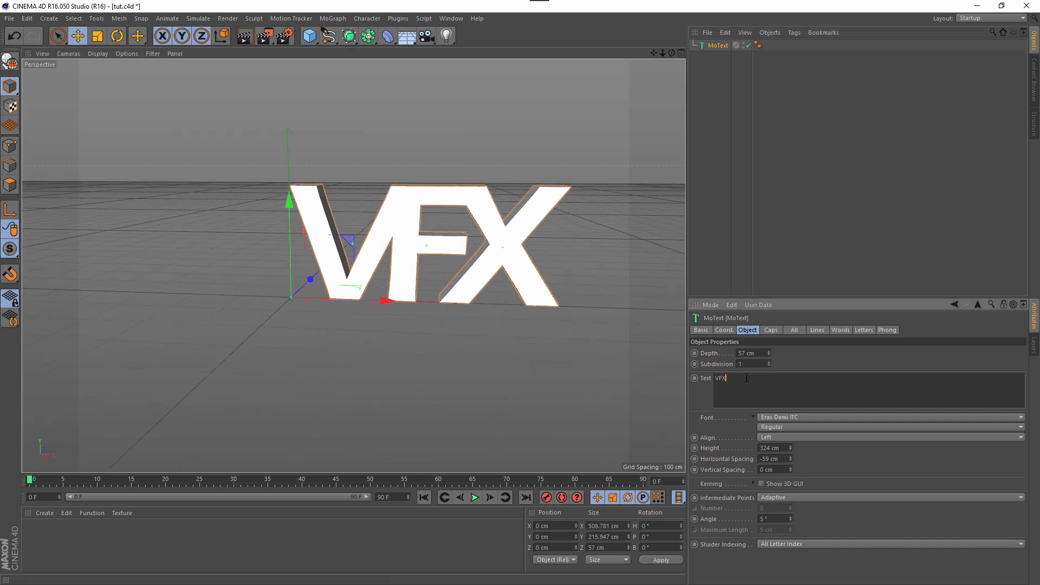
- Duplicate the VFX MoText object and change the copy's text to "ON"
click(714, 47)
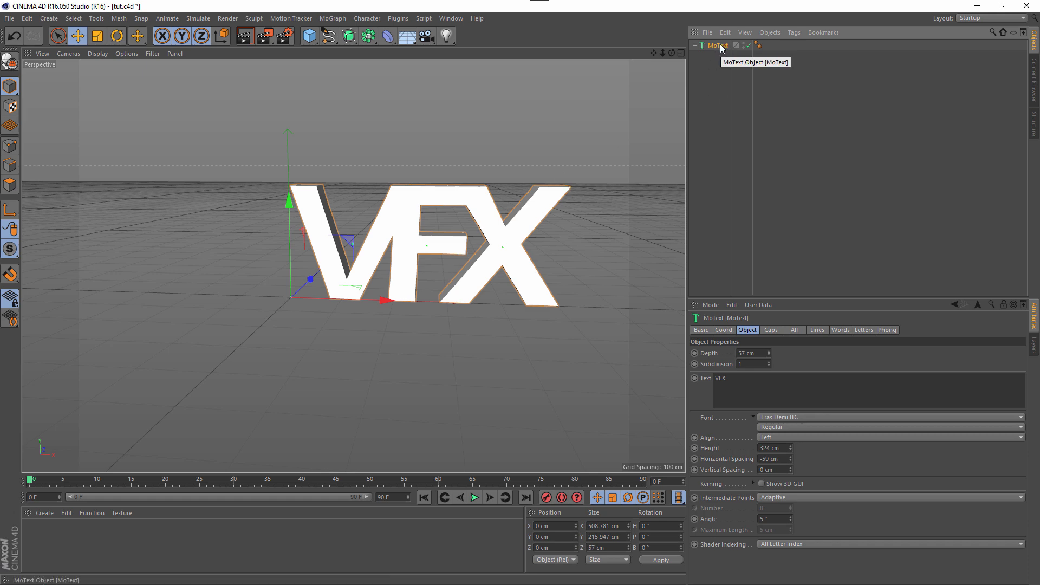
mouse_move(722, 48)
ctrl+mouse_down()
mouse_move(721, 65)
mouse_move(728, 45)
ctrl+mouse_up()
click(735, 377)
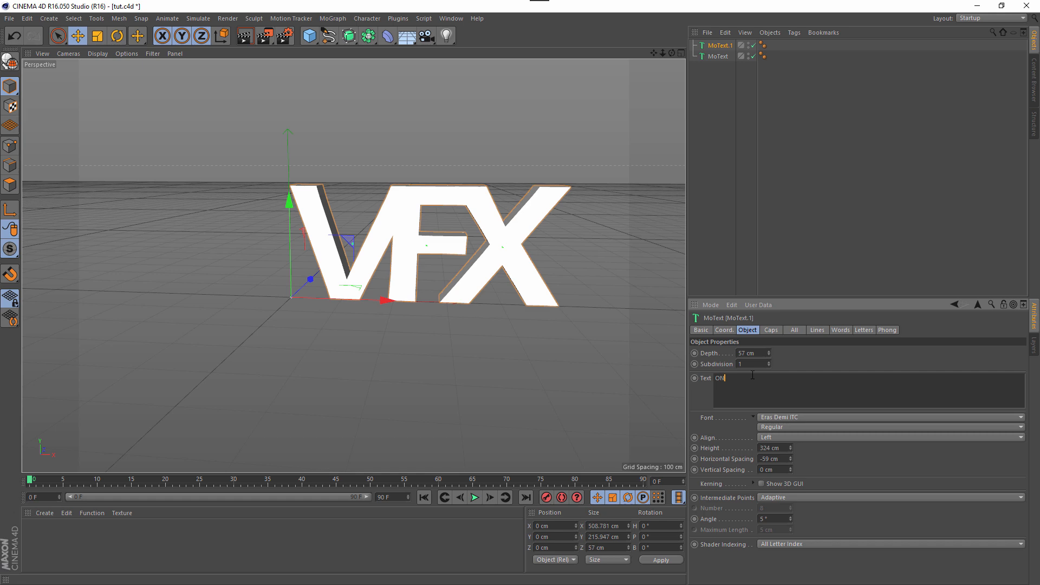
- Move the ON text along X to about 403 cm, beside VFX, and set its horizontal spacing to -63 cm
drag(382, 301, 600, 297)
click(759, 227)
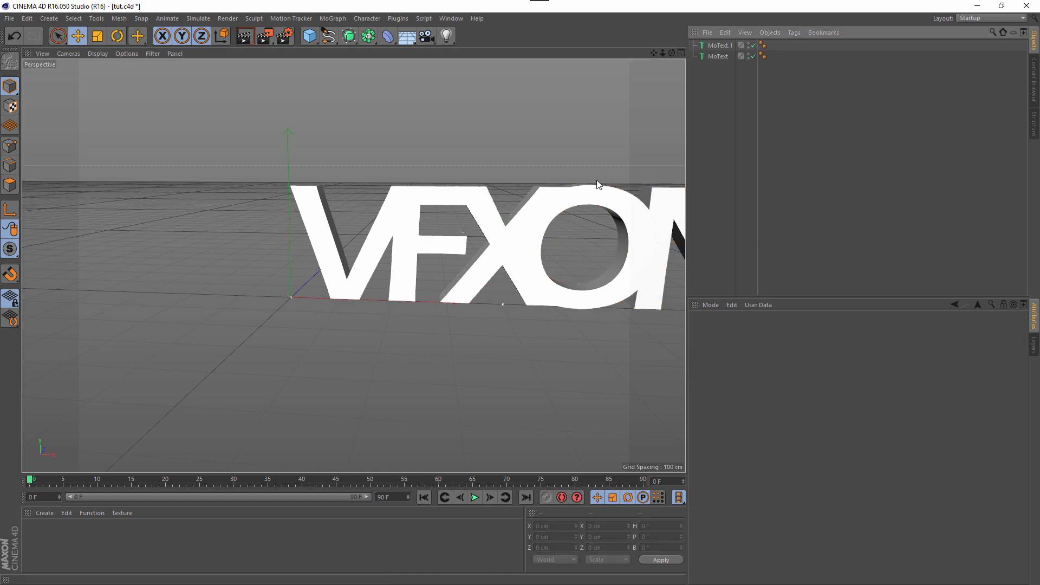
drag(655, 54, 498, 48)
click(720, 46)
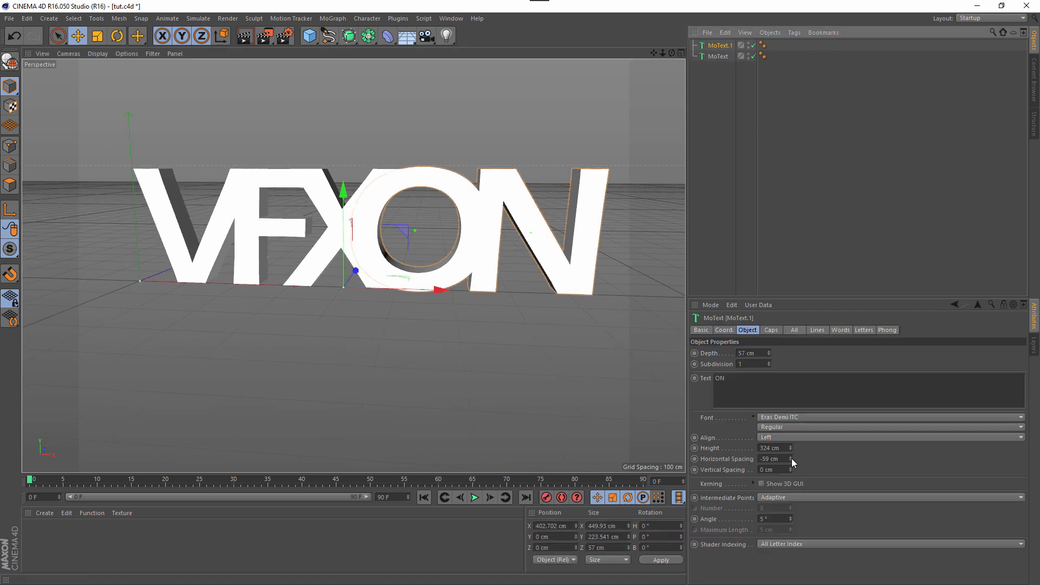
drag(791, 458, 791, 462)
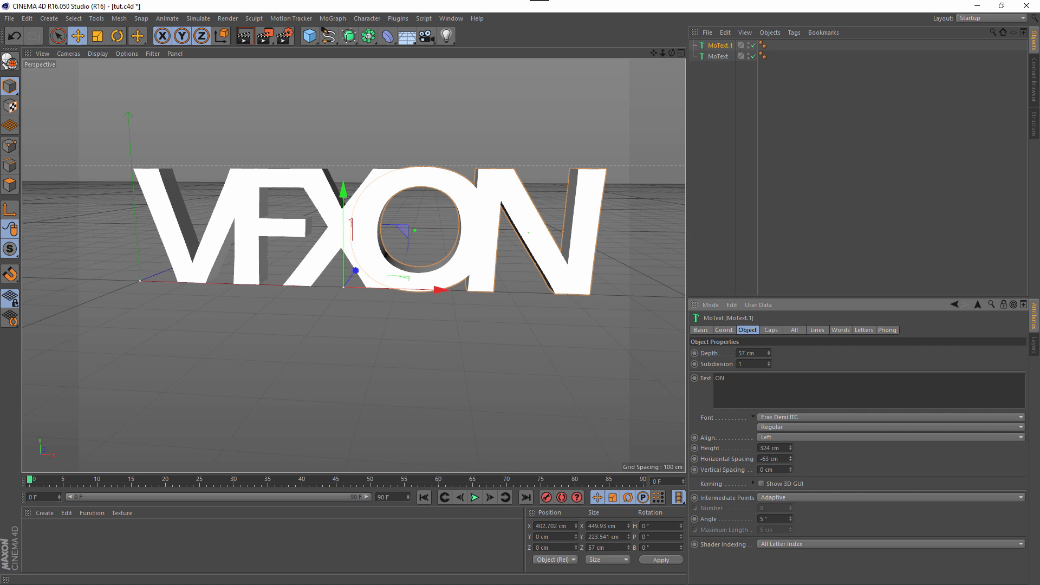
- Rename the two MoText objects "ON" and "VFX" to match their text
double_click(715, 47)
text(ON)
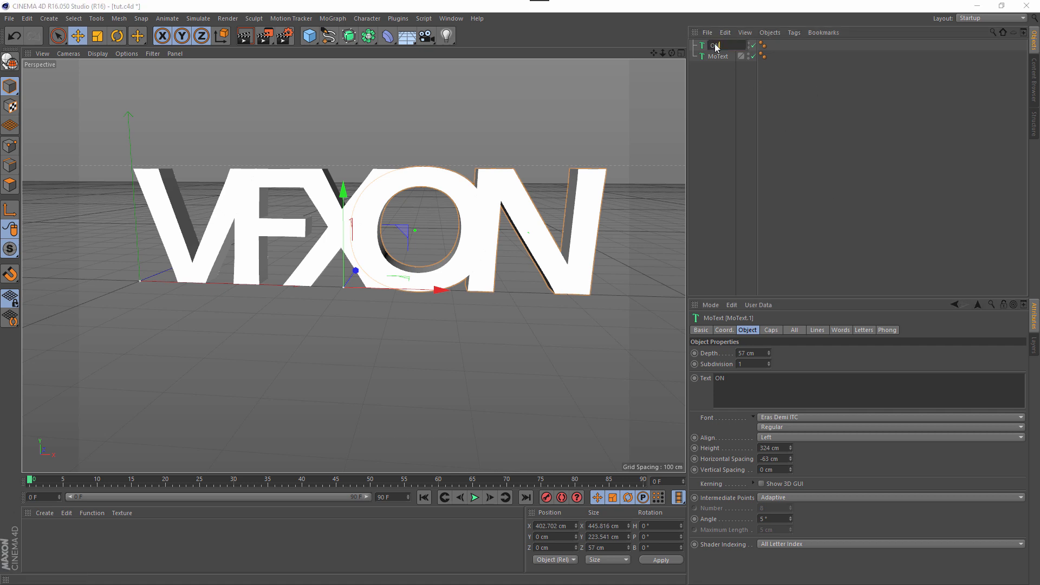
click(719, 57)
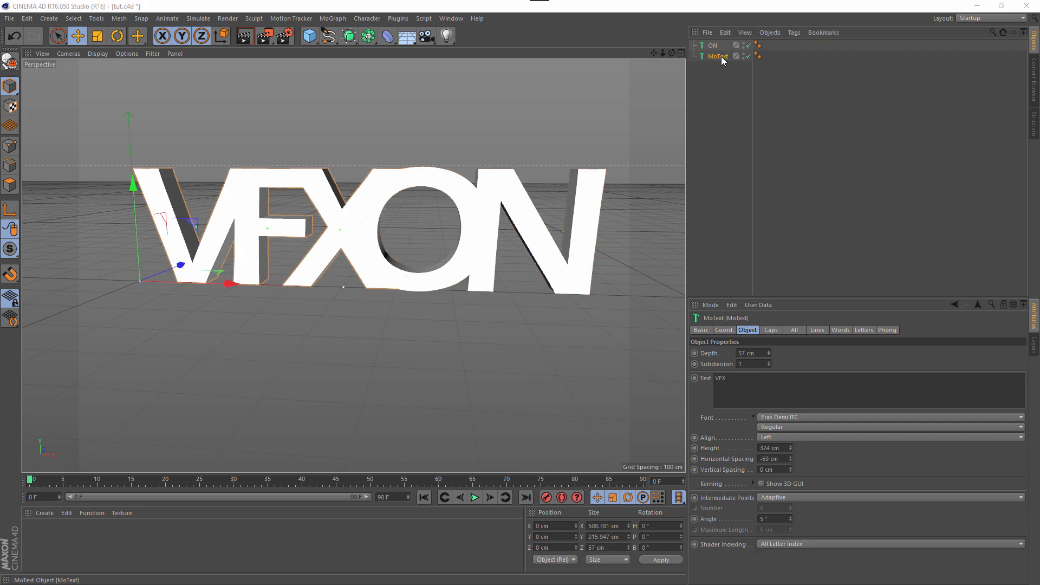
double_click(720, 57)
text(VFX)
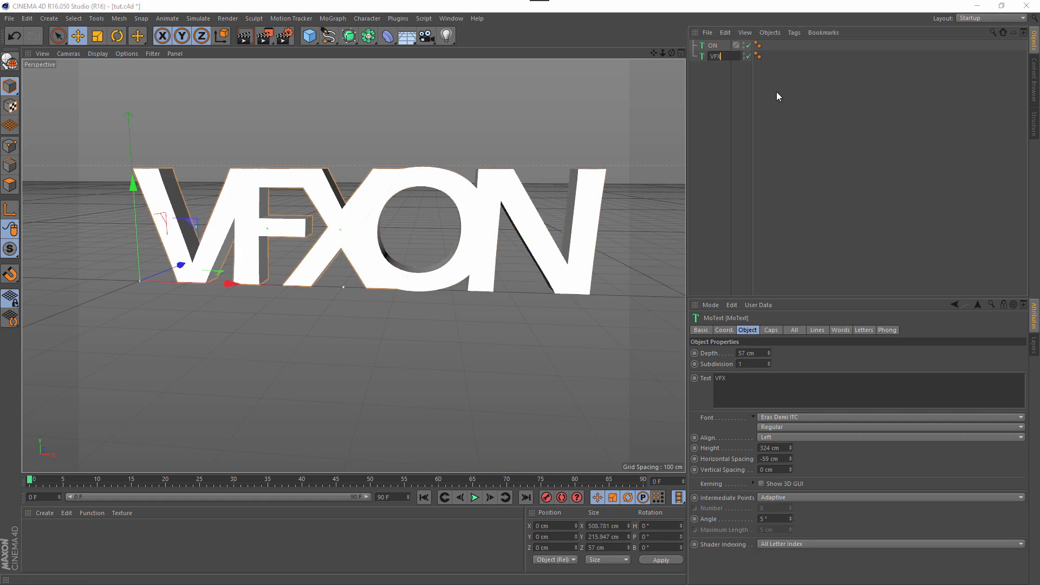
key(Return)
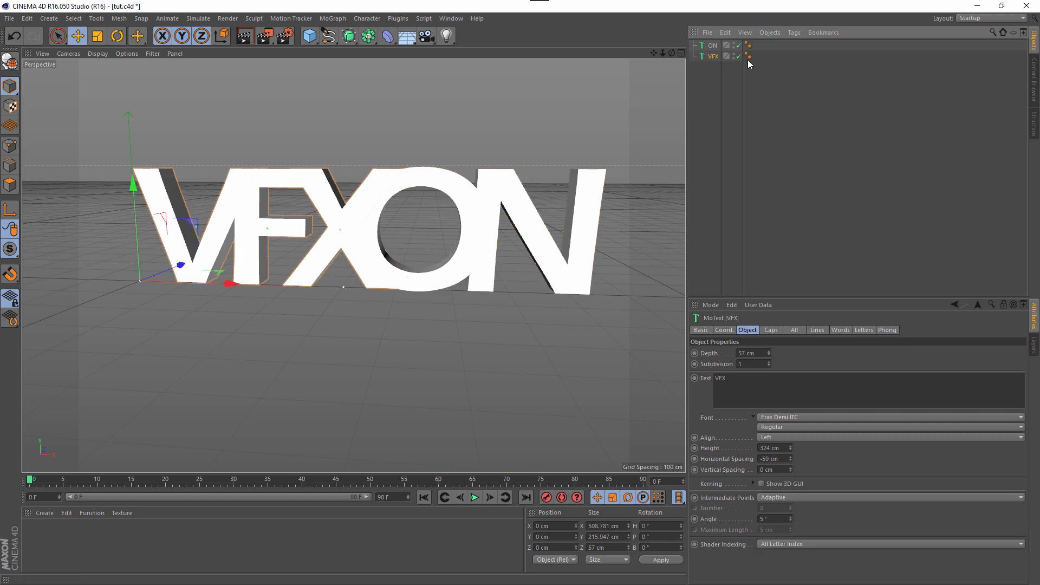
- Group the ON and VFX text objects under a null and rename it "Original"
ctrl+click(712, 46)
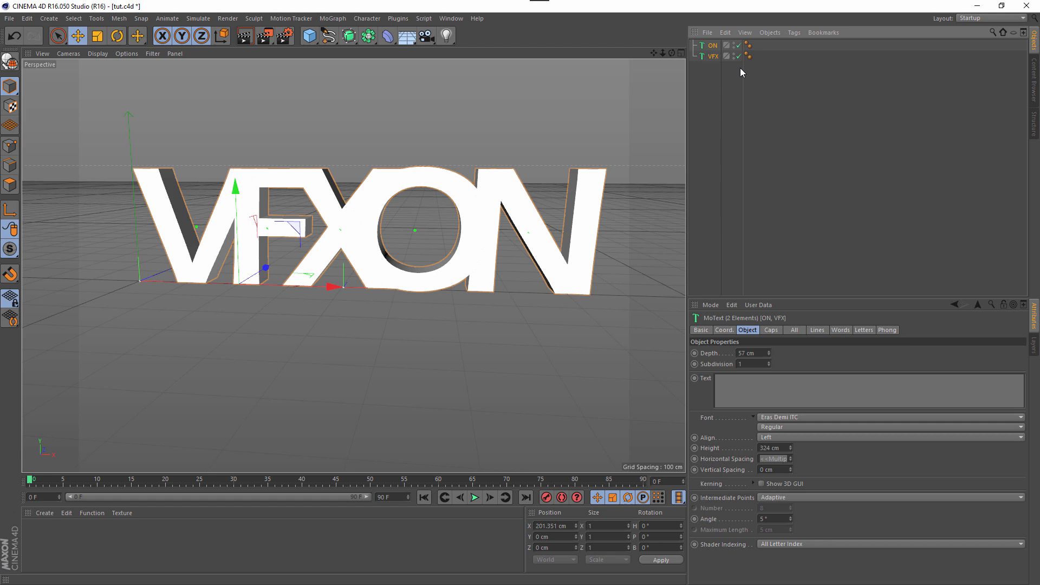
key(alt+g)
click(801, 66)
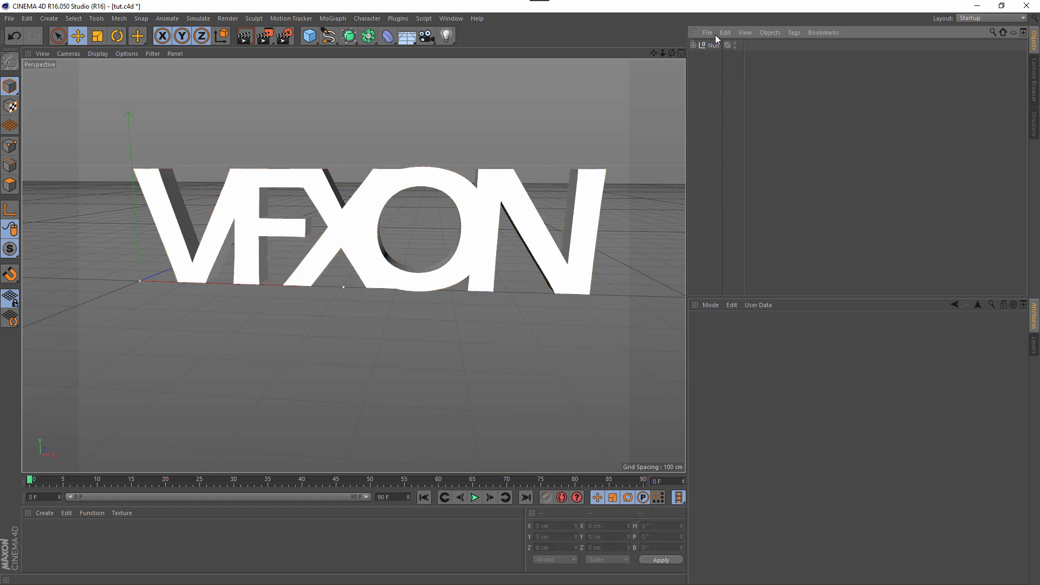
click(713, 47)
double_click(712, 46)
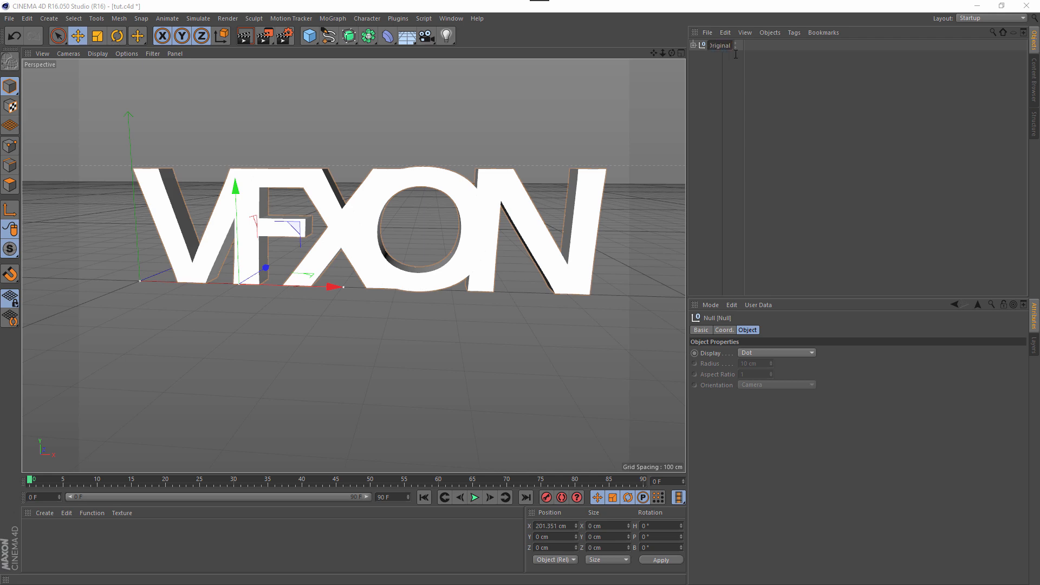
key(Return)
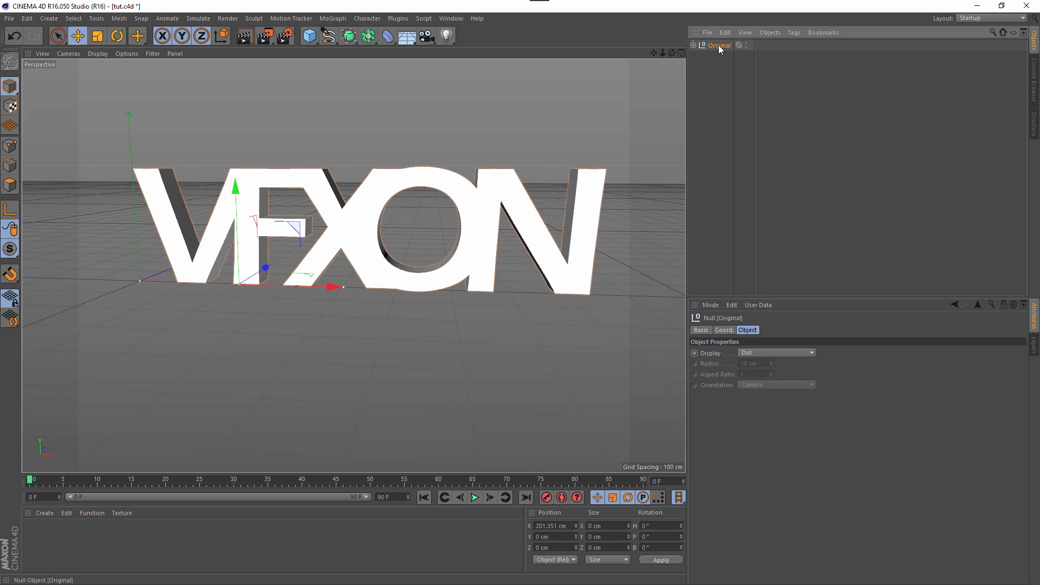
- Copy the ON and VFX text objects out of the Original group to the top level and hide the Original group
click(693, 45)
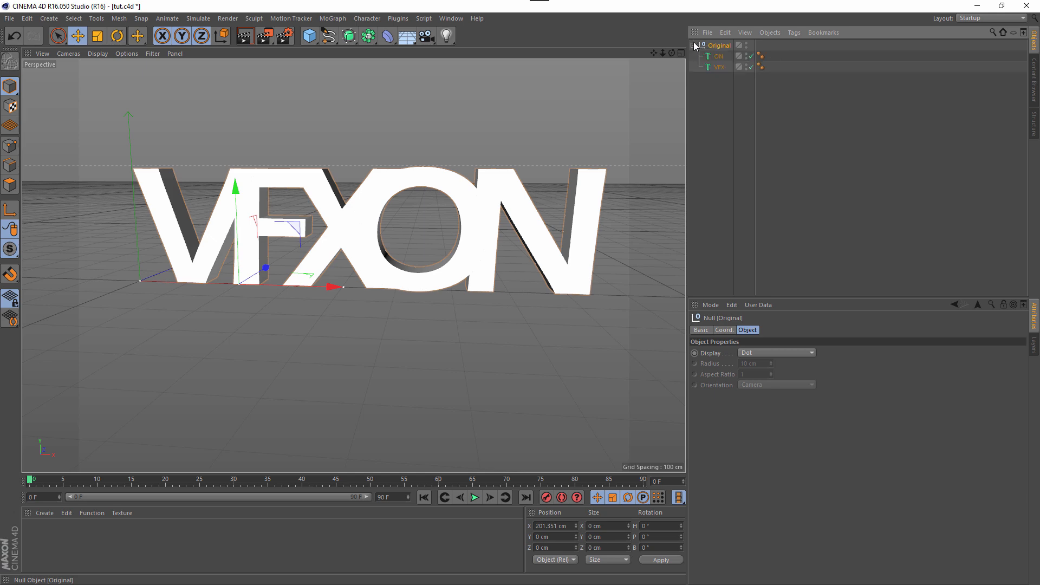
click(722, 68)
ctrl+click(721, 58)
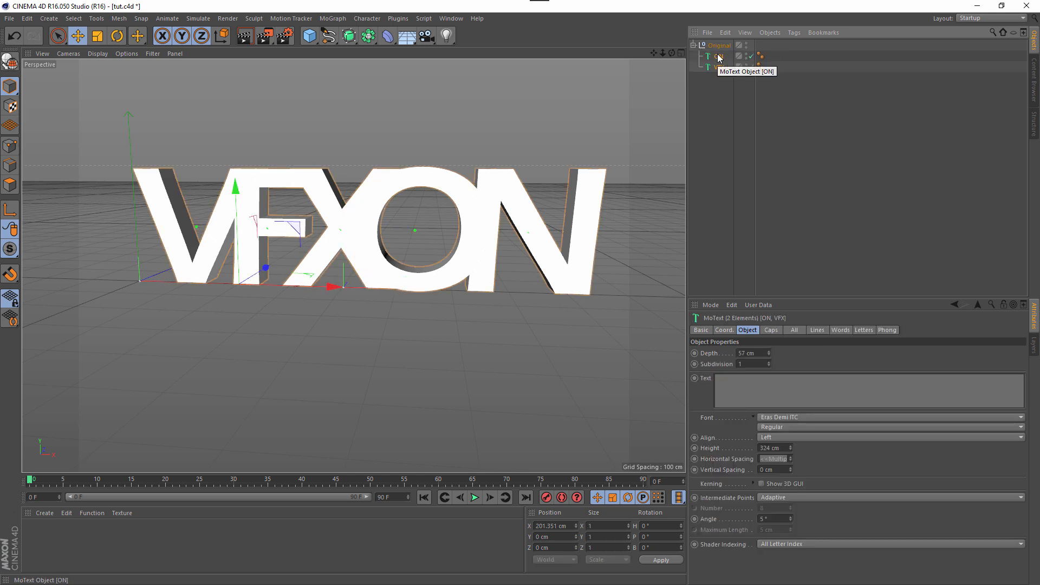
drag(721, 59, 717, 42)
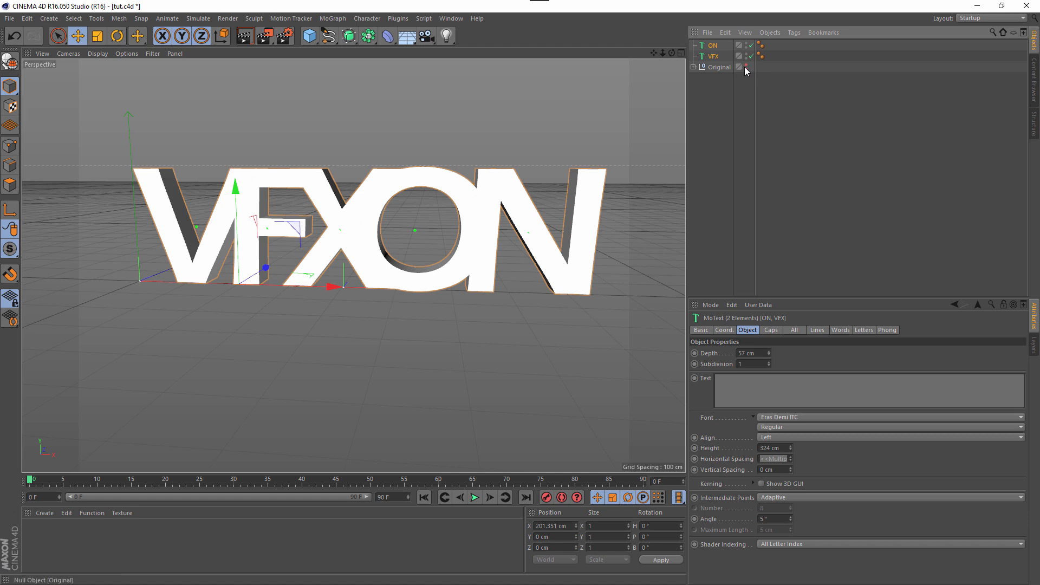
click(746, 69)
click(719, 76)
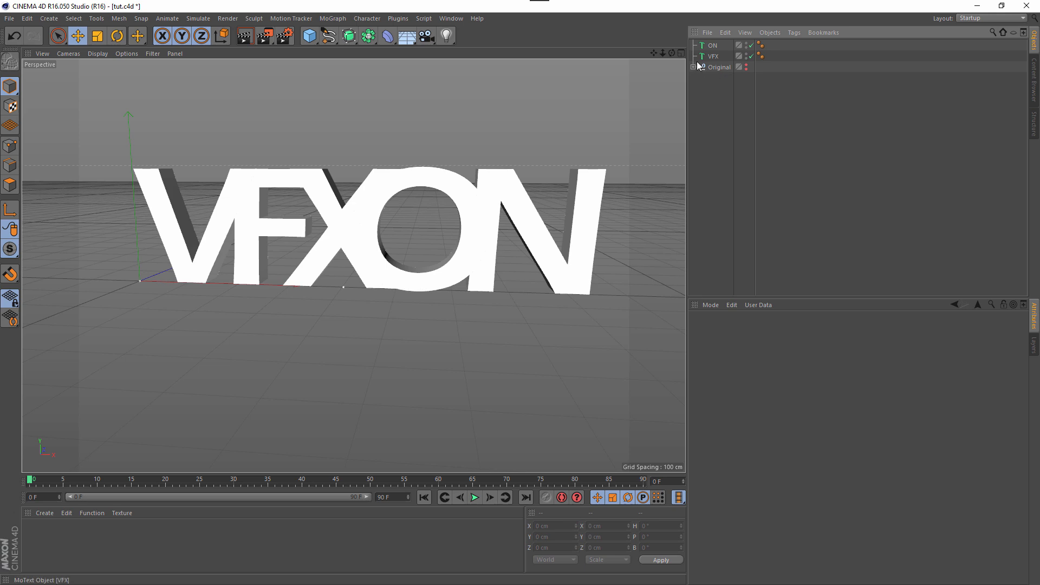
click(714, 68)
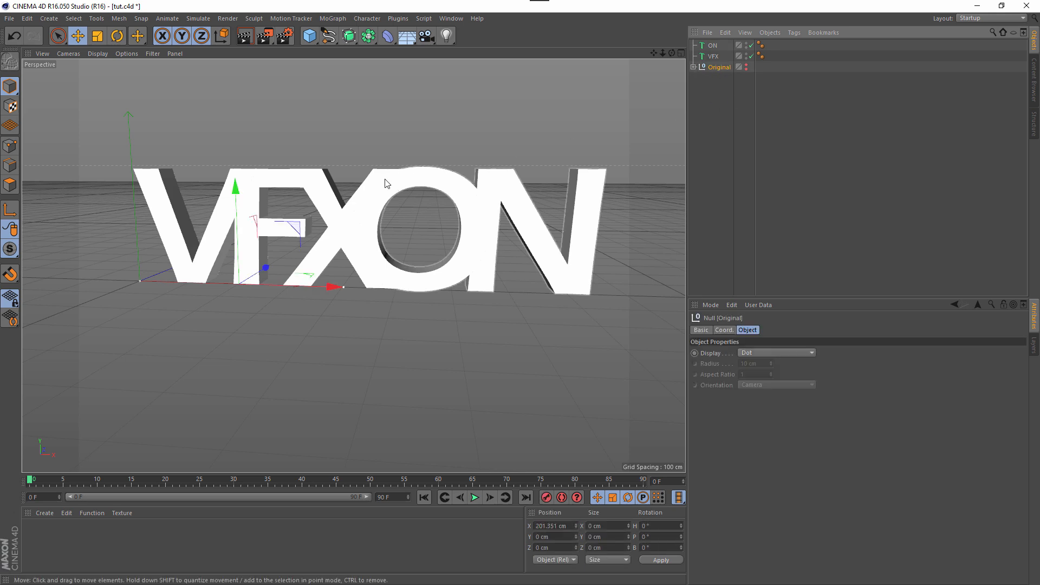
- Open the Thrausi plugin for the top-level VFX text and set the number of pieces to 70
click(713, 57)
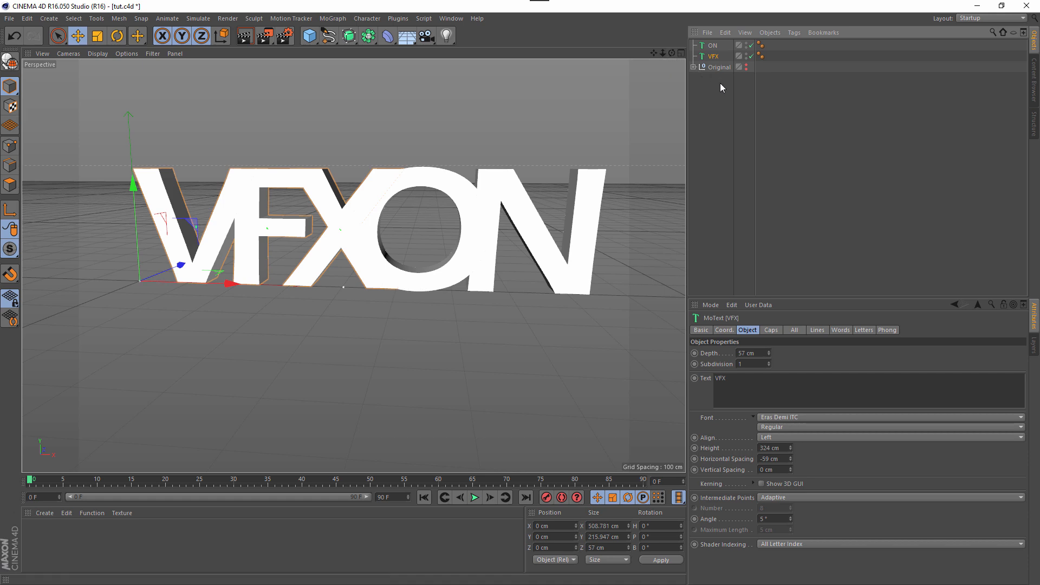
click(399, 19)
mouse_move(467, 50)
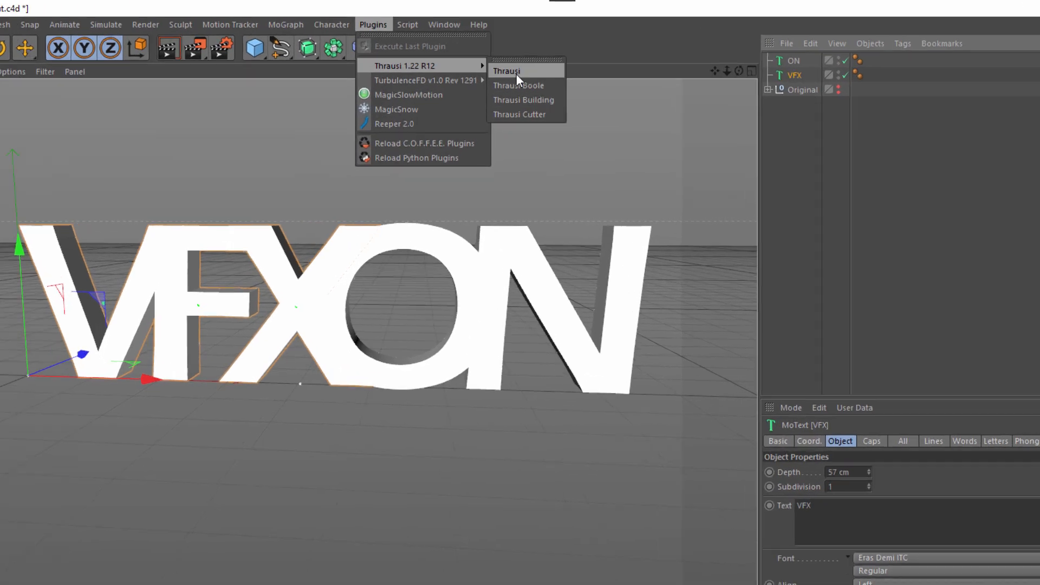
click(503, 50)
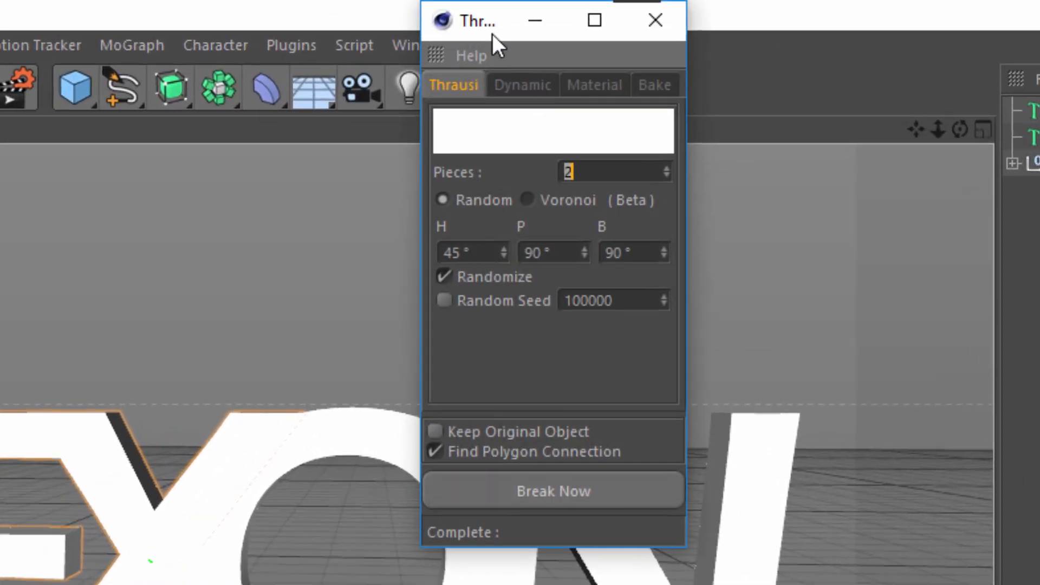
drag(492, 27, 1039, 344)
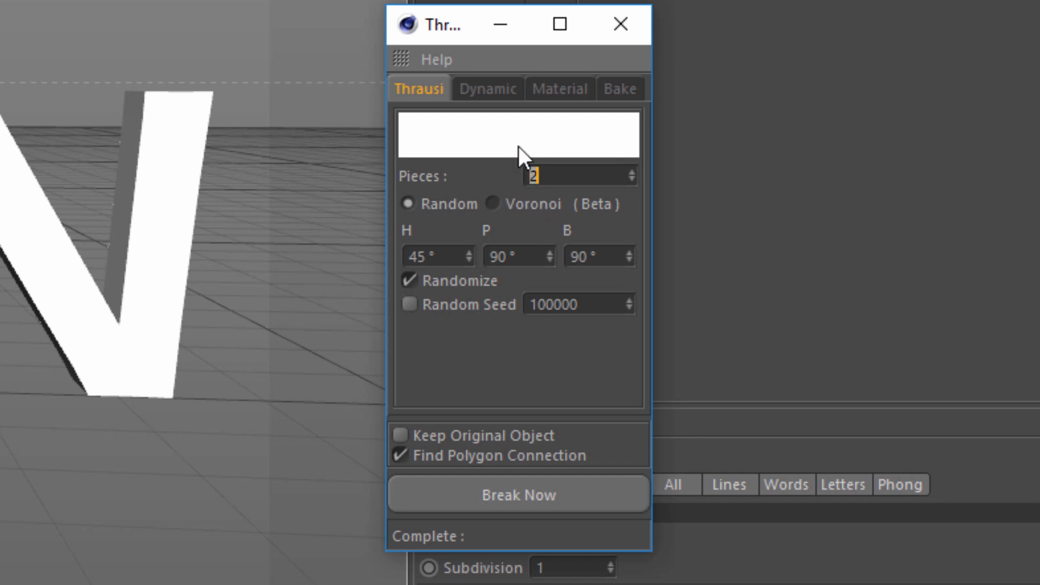
drag(428, 34, 324, 58)
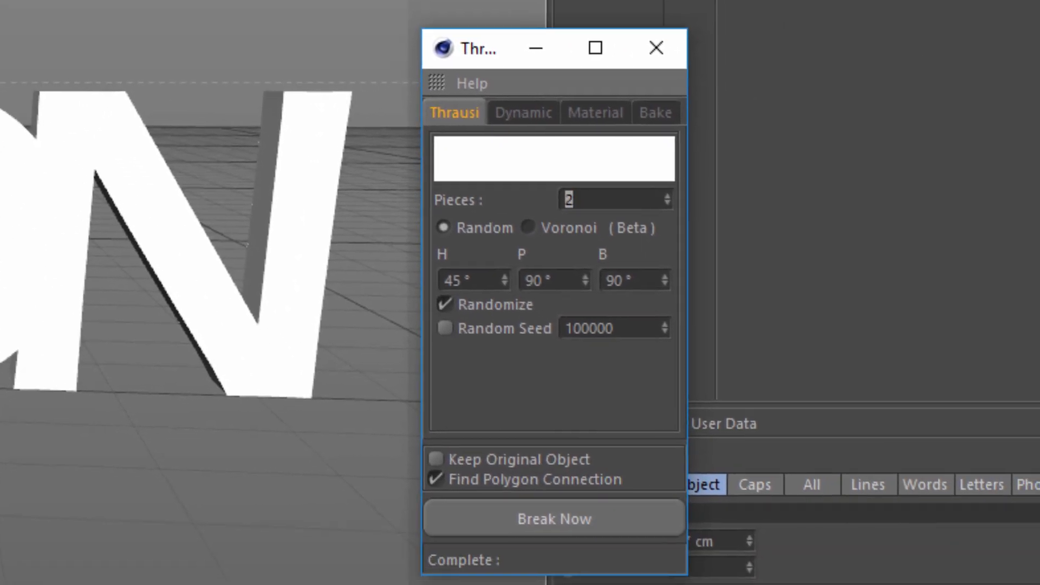
click(637, 200)
drag(633, 203, 448, 198)
text(8)
text(70)
- Set the Thrausi dynamic mode to On Collision and break the VFX text into fracture objects
click(531, 111)
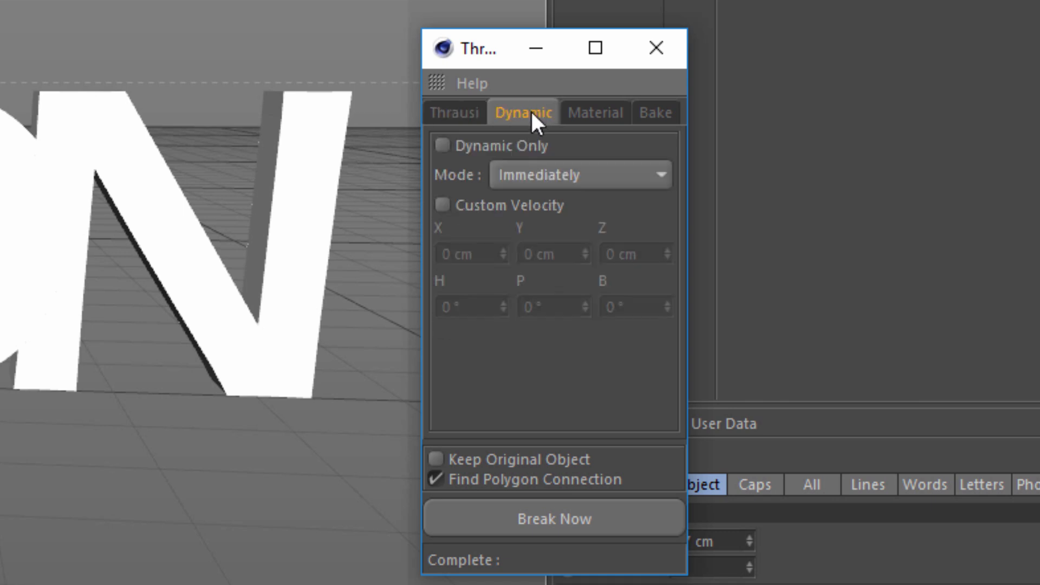
click(528, 176)
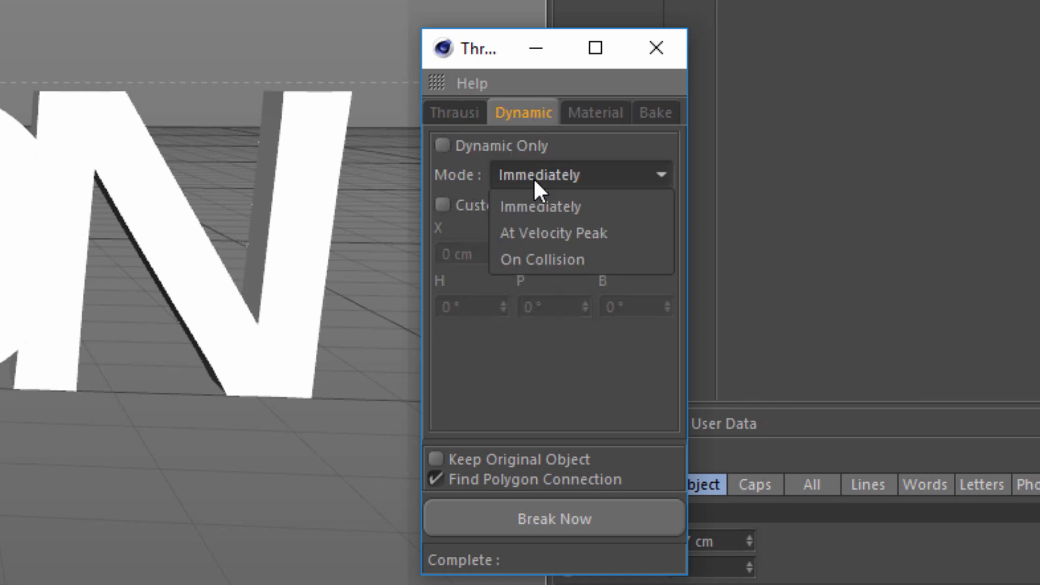
click(569, 255)
click(463, 109)
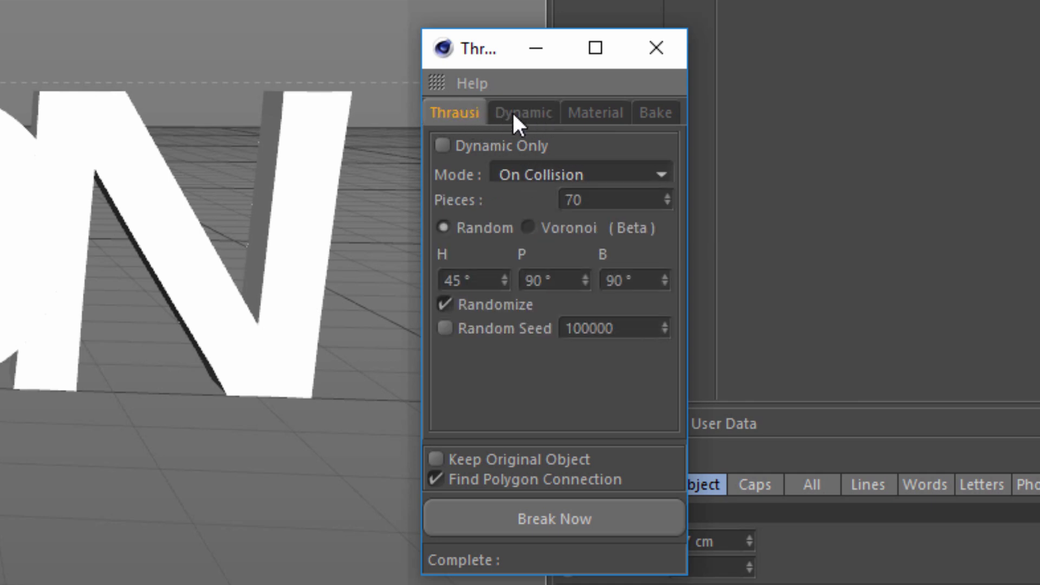
click(575, 518)
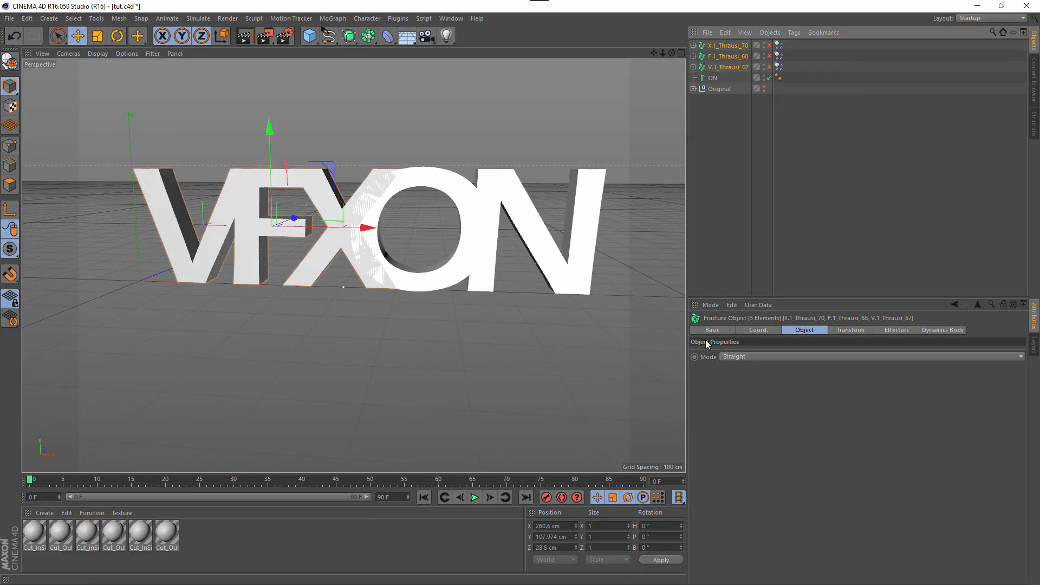
click(714, 182)
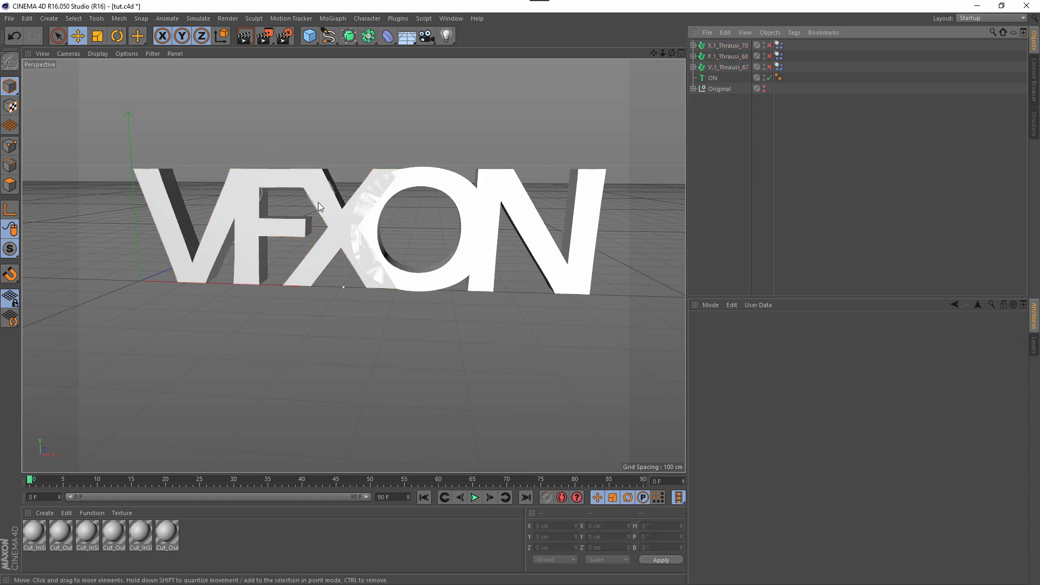
- Break the ON text into 70 pieces with Thrausi, using the On Collision dynamic mode
click(713, 78)
click(398, 18)
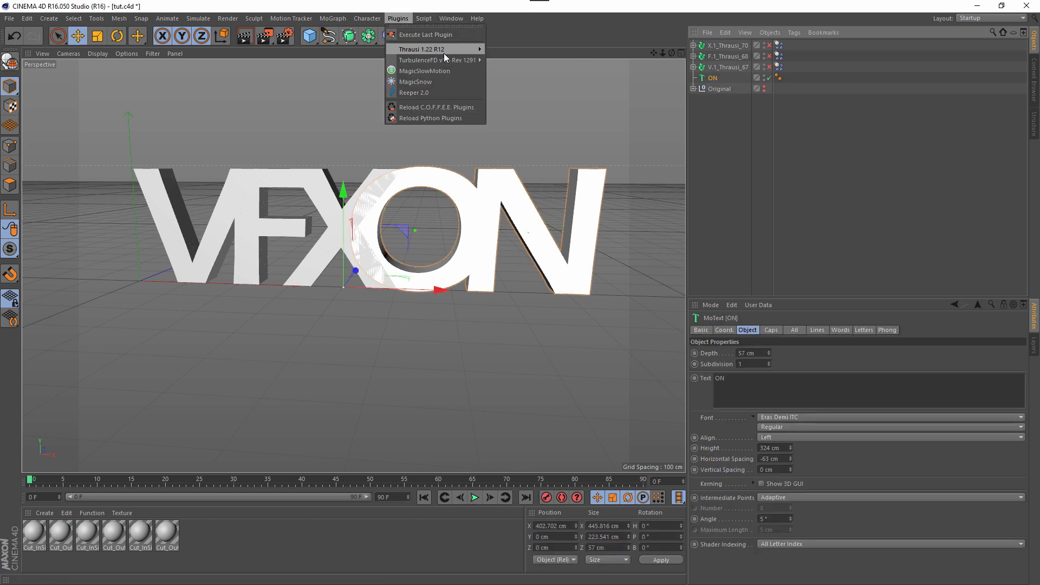
mouse_move(449, 49)
click(509, 56)
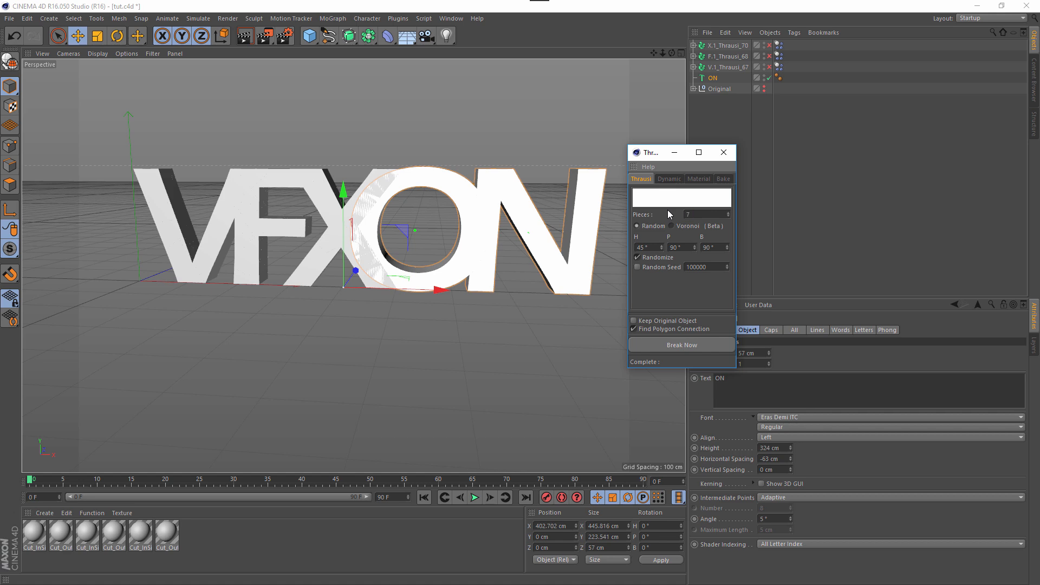
click(671, 180)
click(686, 208)
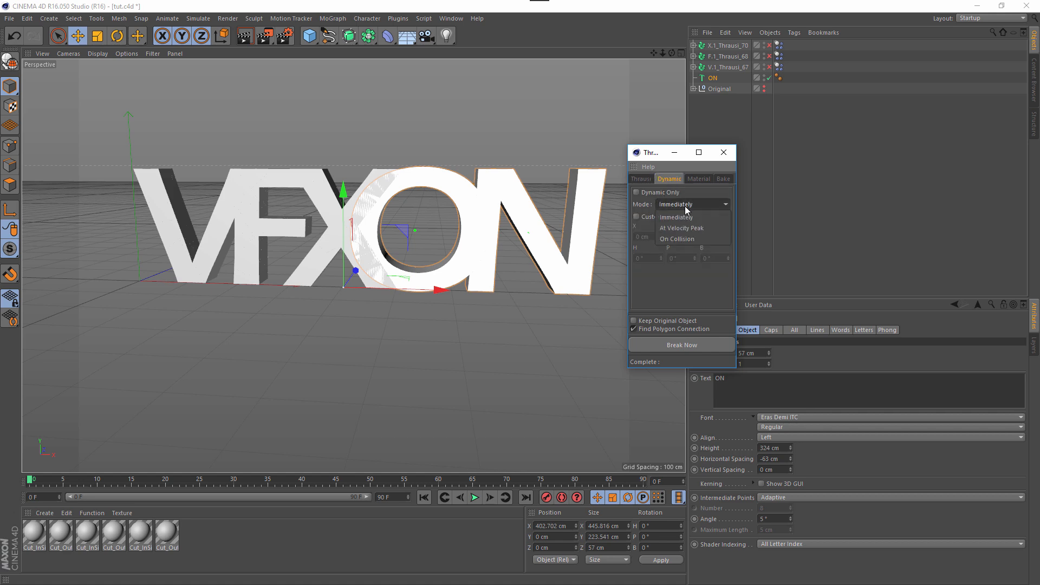
click(677, 239)
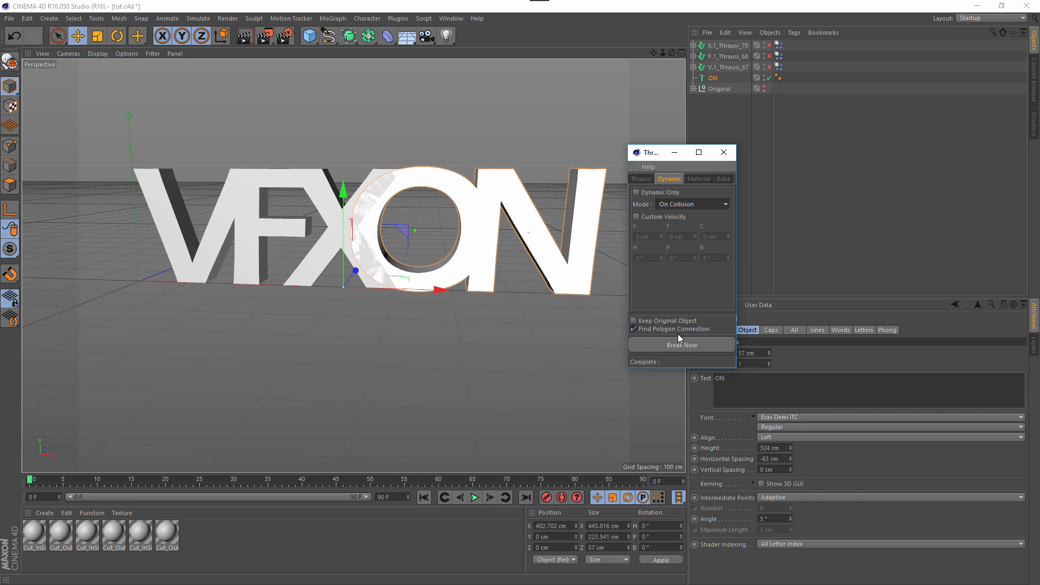
click(683, 346)
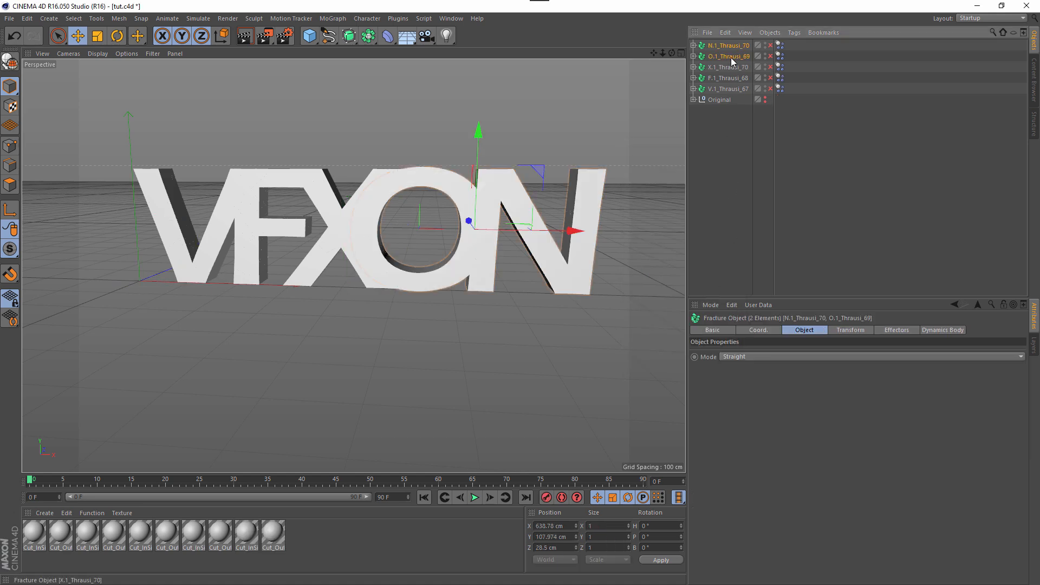
- Group the fractured N and O objects under a null and rename it "ON"
key(alt+g)
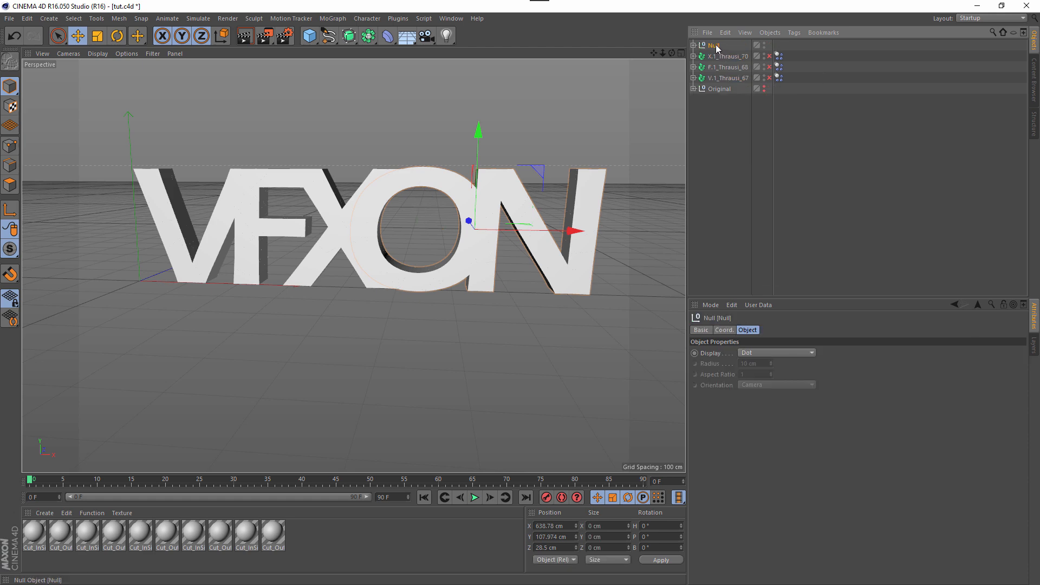
double_click(726, 45)
text(ON)
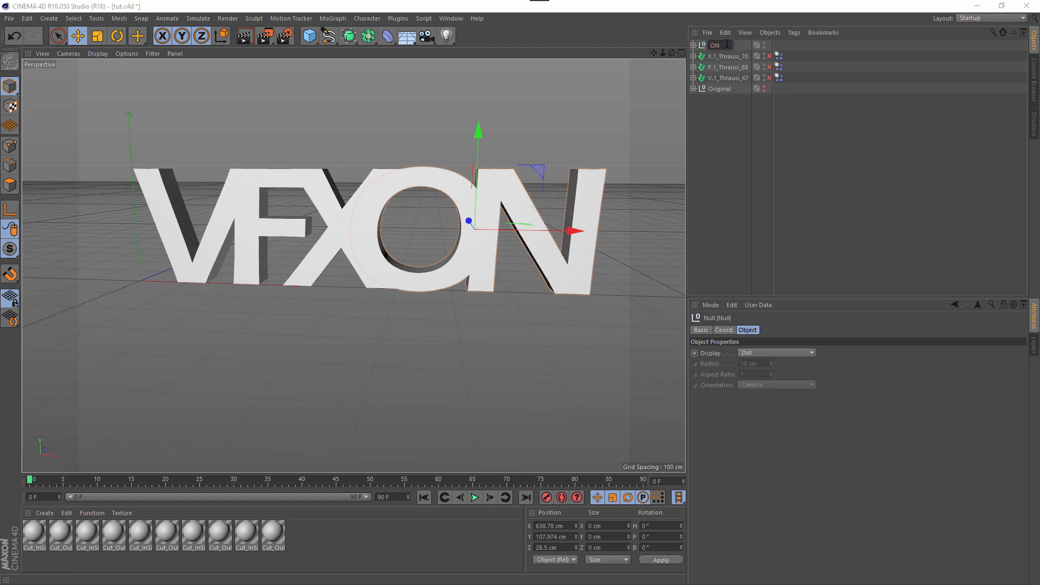
key(Return)
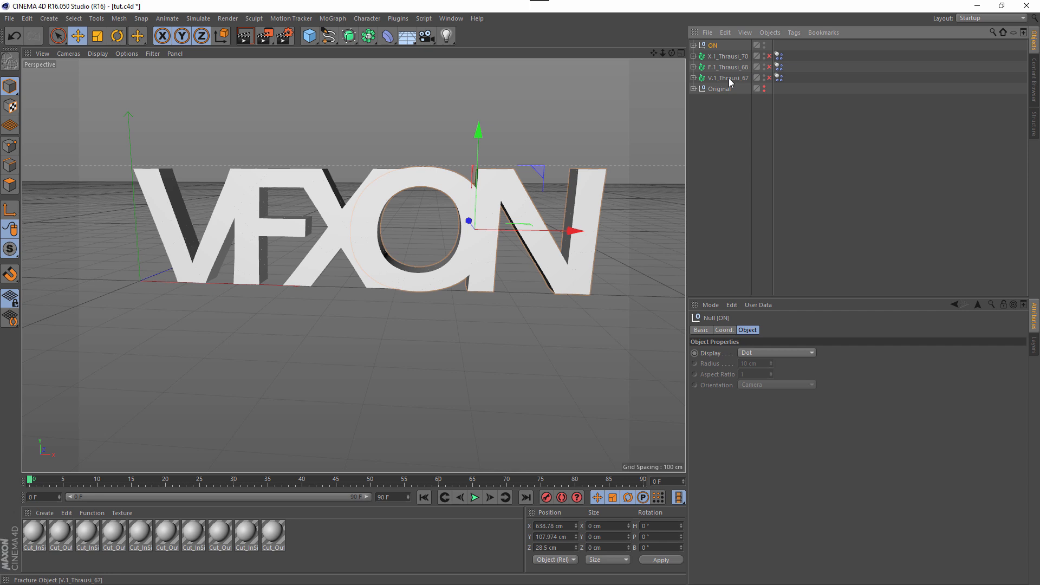
shift+click(729, 78)
key(alt+g)
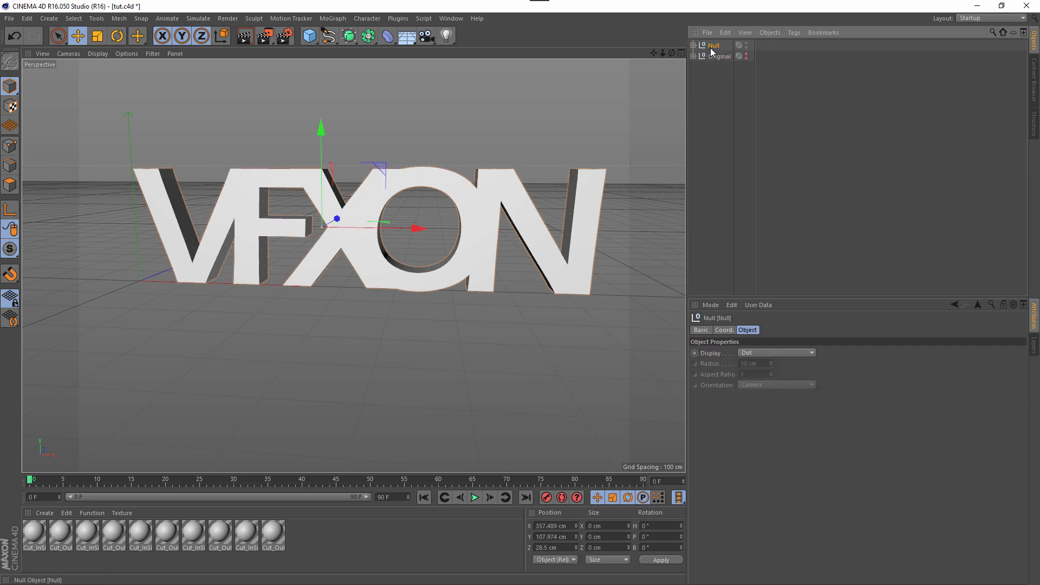
key(ctrl+z)
- Group the fractured V, F and X objects under a null and rename it "VFX"
click(726, 78)
shift+click(724, 58)
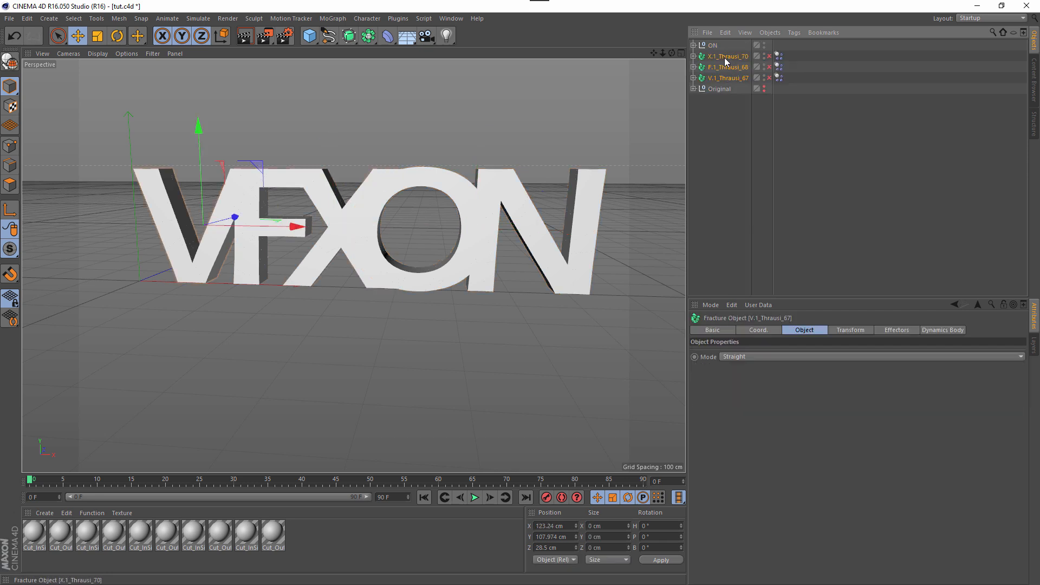
key(alt+g)
double_click(714, 56)
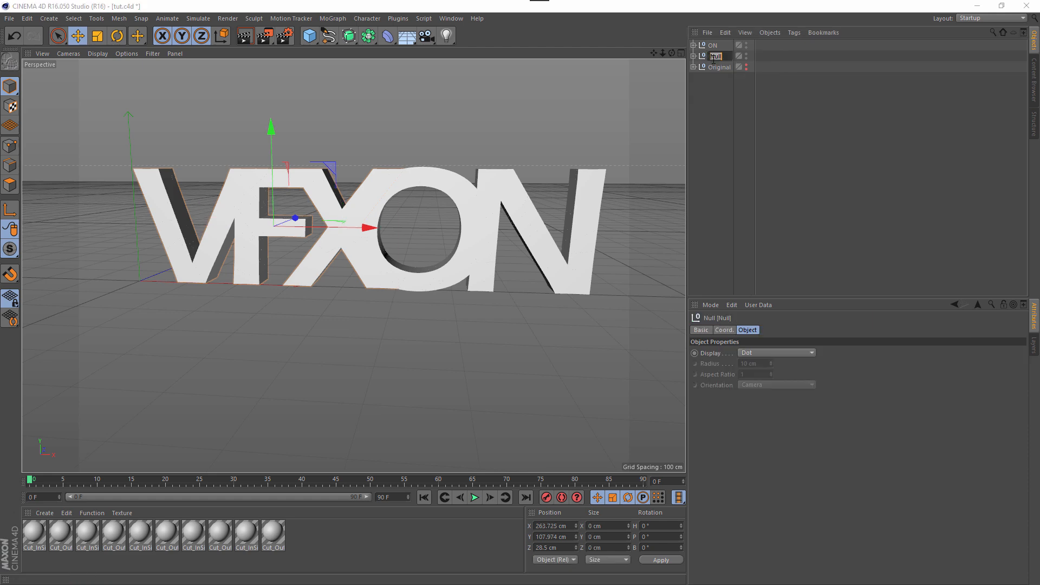
text(VFX)
key(Return)
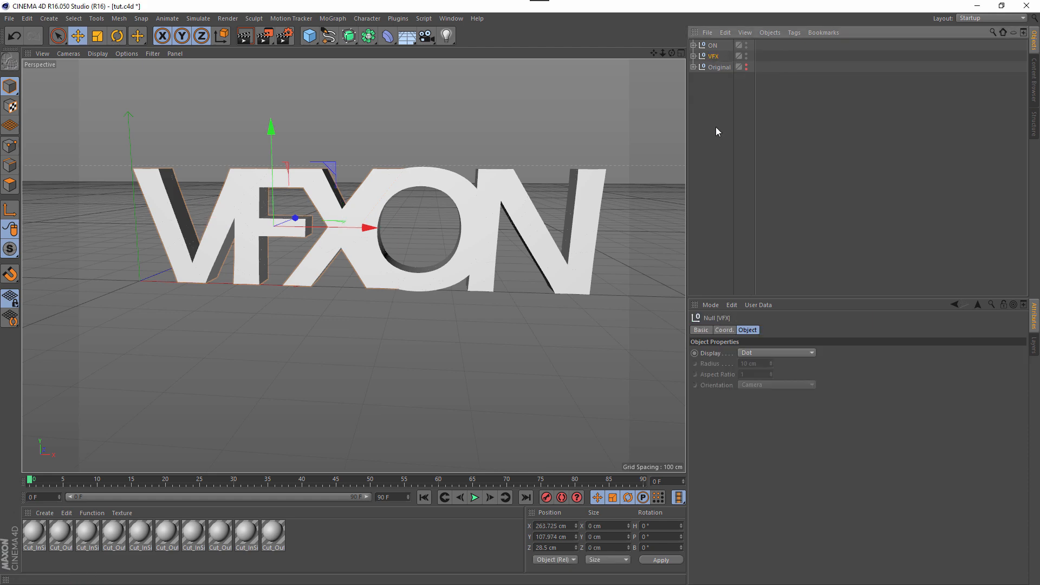
- Add a sphere with a radius of about 104 cm and move it to about X 399 cm, Y 106 cm, level with the letters
alt+drag(376, 186, 443, 205)
click(410, 317)
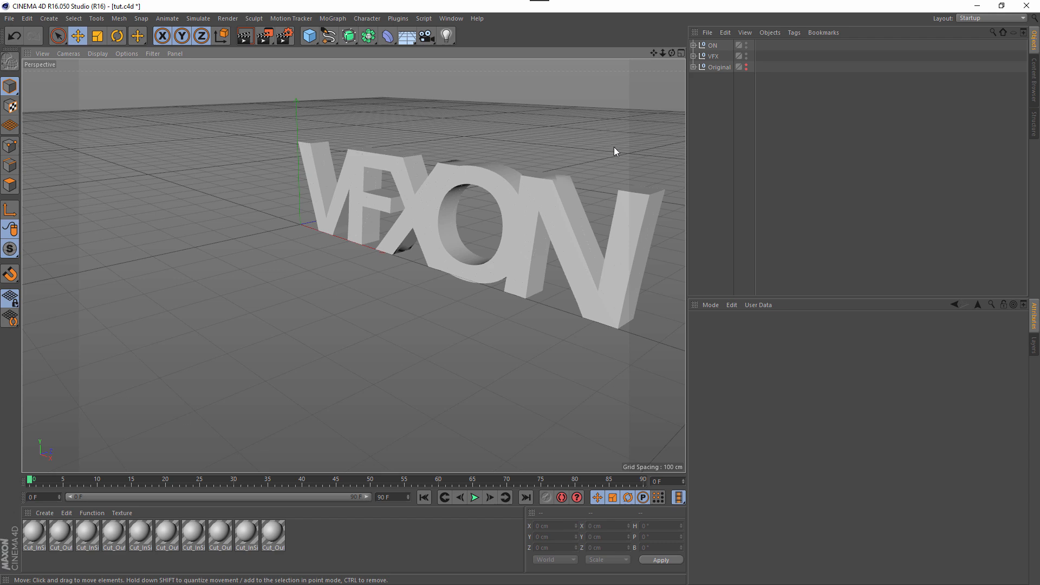
click(310, 39)
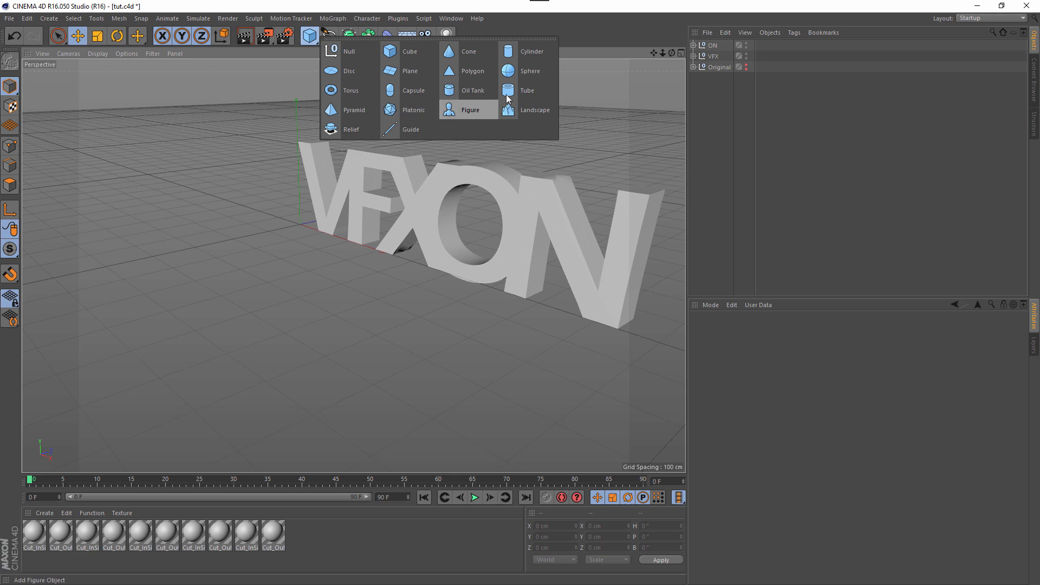
click(525, 72)
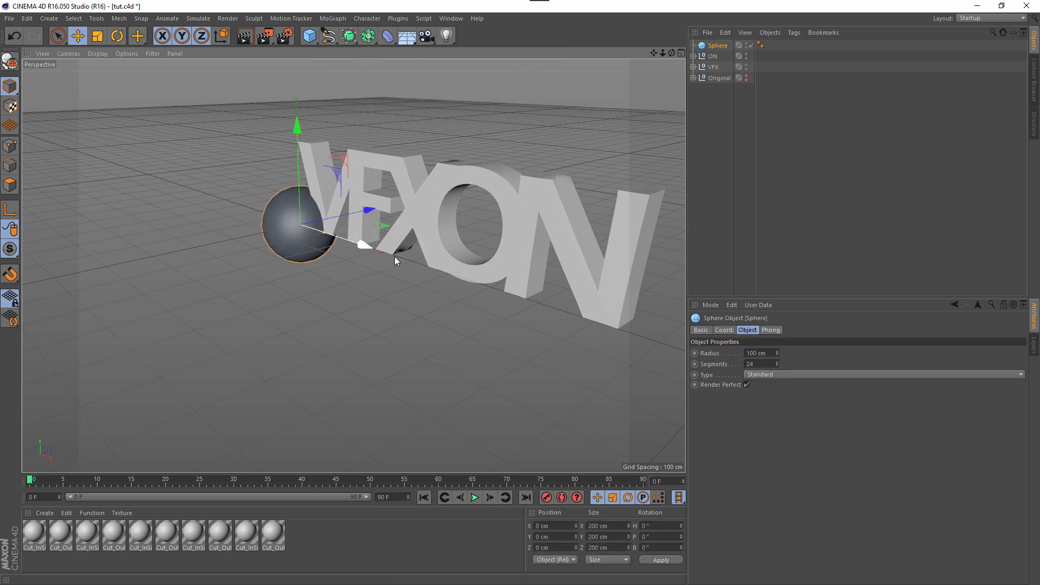
drag(364, 246, 490, 287)
drag(406, 160, 432, 114)
drag(453, 227, 454, 228)
alt+drag(432, 264, 410, 287)
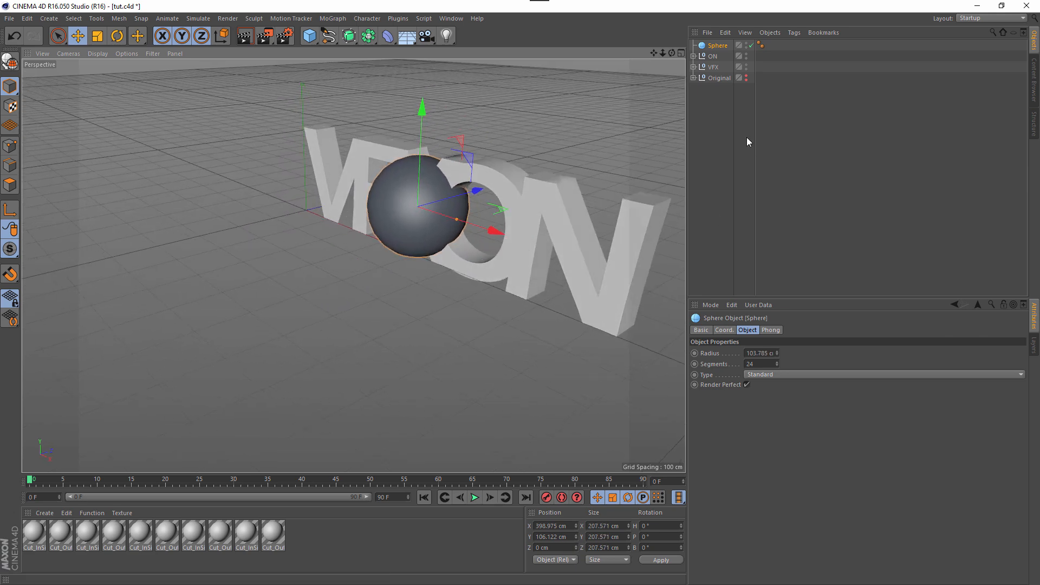
- Animate the sphere through the text, keyframing its Z position at about 659 cm on frame 0 and about -617 cm on frame 20
drag(474, 192, 634, 147)
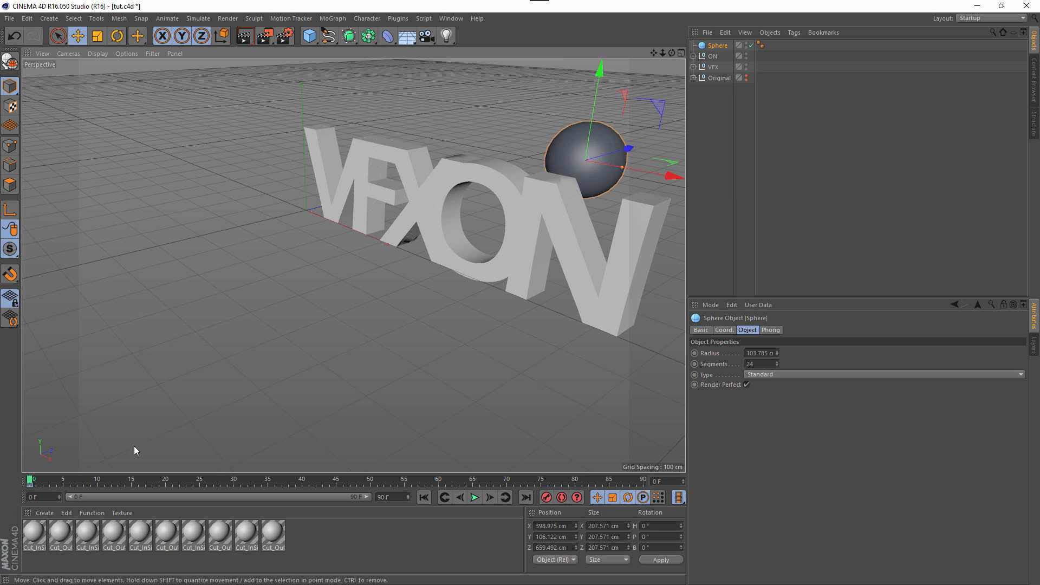
click(166, 480)
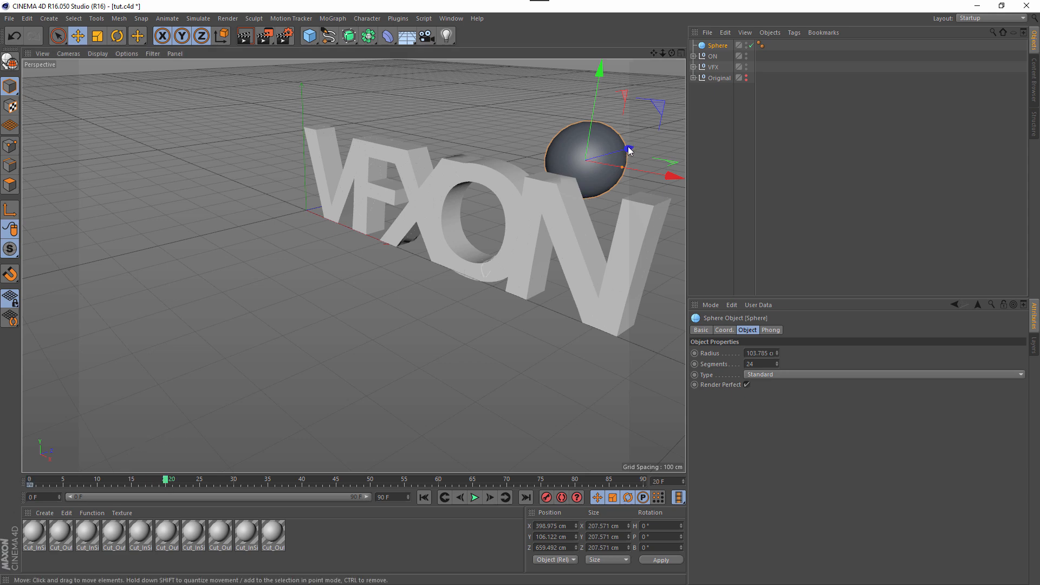
drag(629, 147, 227, 246)
click(545, 497)
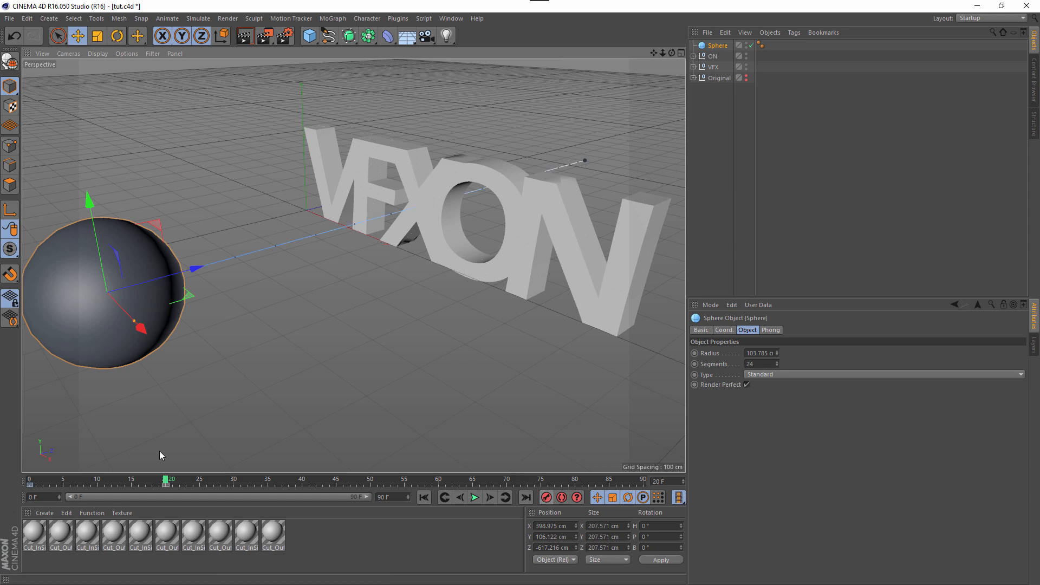
drag(165, 480, 30, 481)
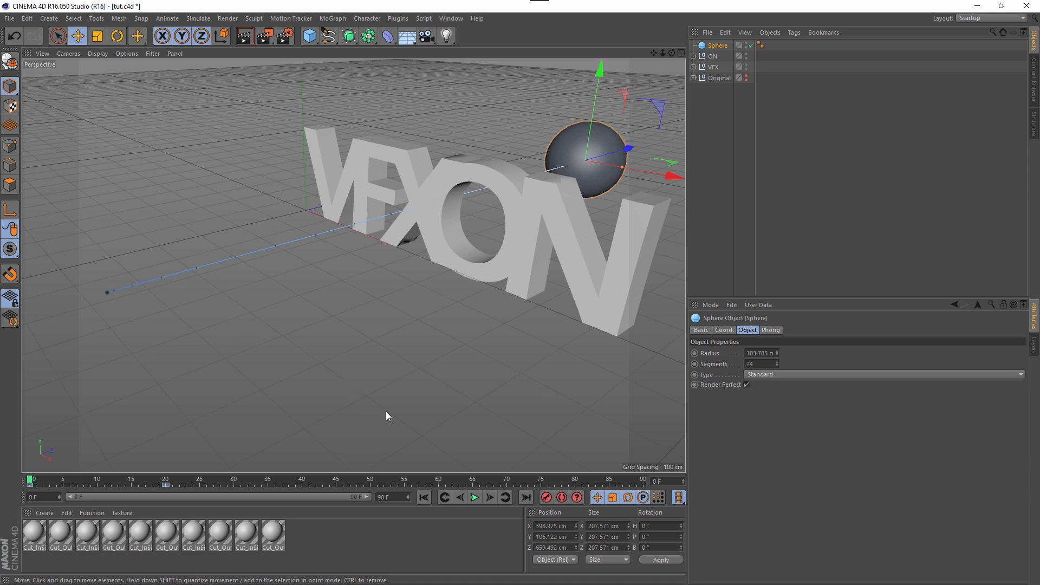
- Play back the sphere's pass through the text and return to frame 0
click(475, 497)
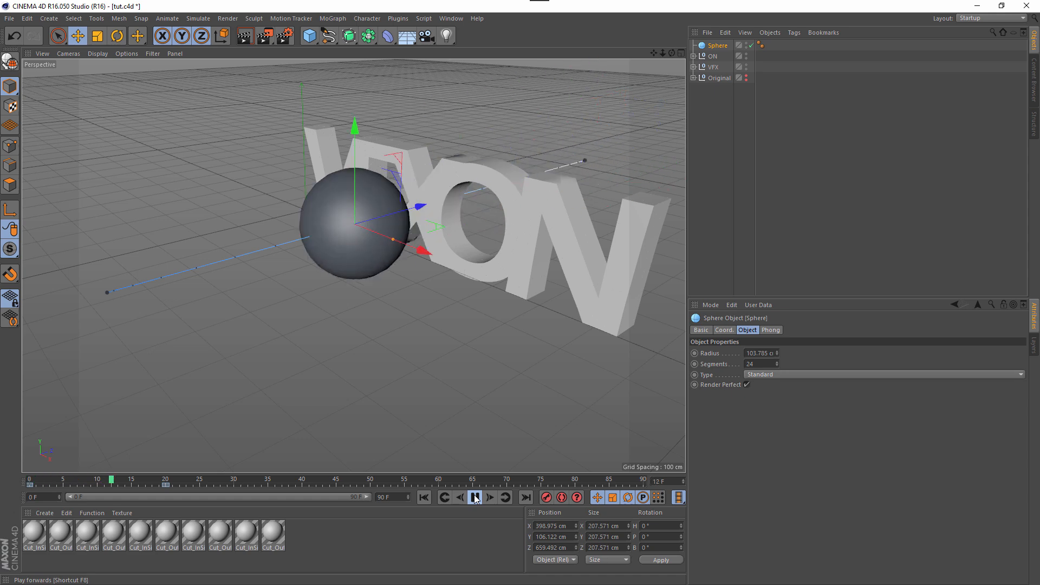
click(475, 497)
click(423, 497)
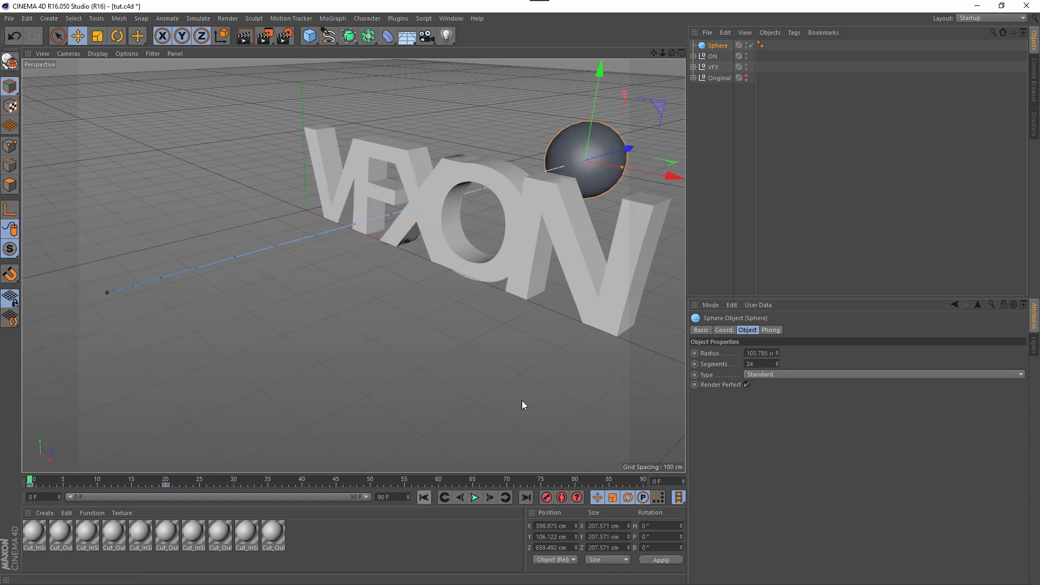
- Add a Collider Body simulation tag to the sphere
right_click(717, 47)
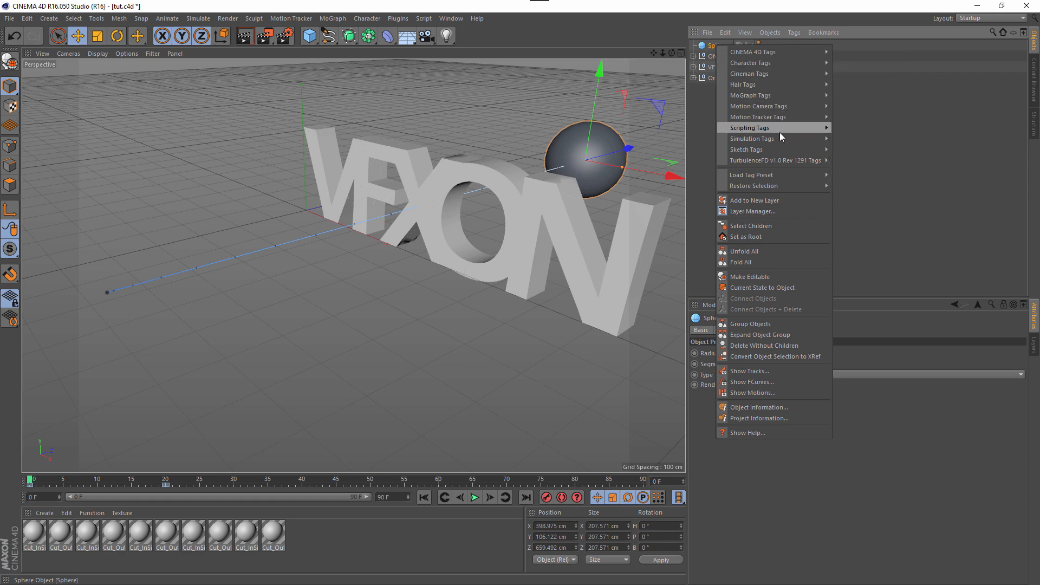
mouse_move(782, 137)
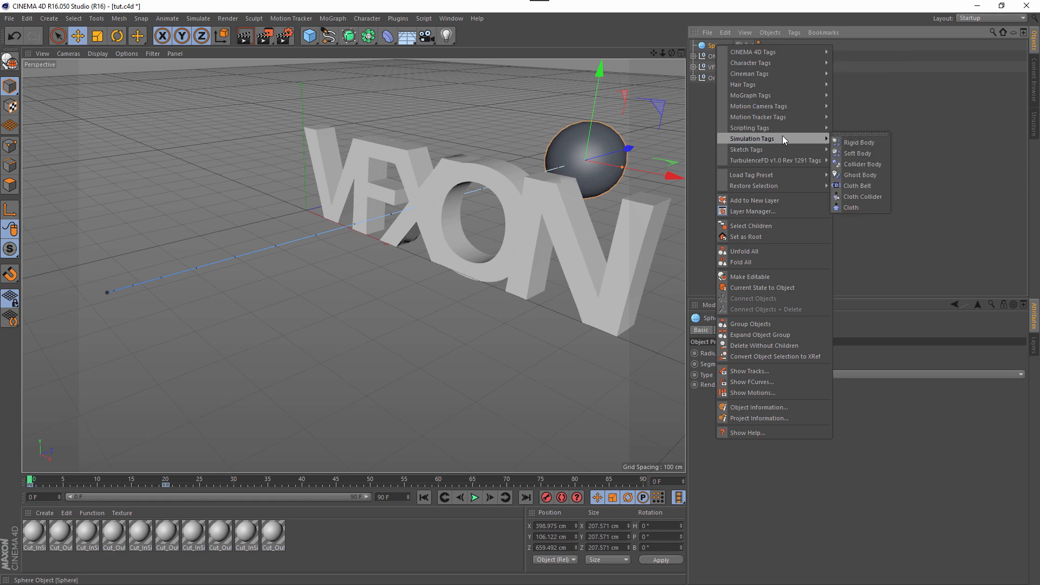
click(869, 164)
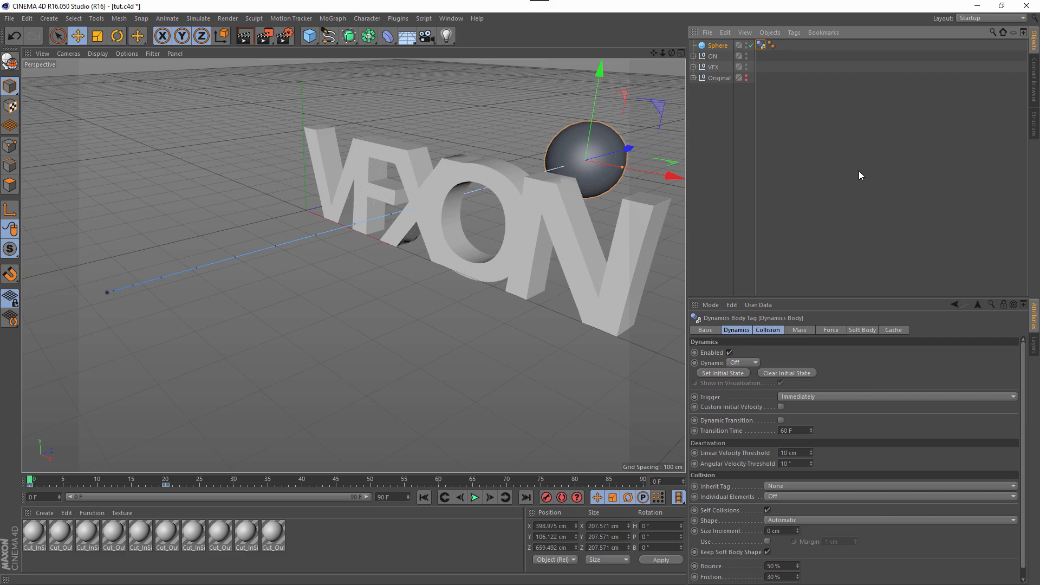
- Play the simulation to check how the sphere smashes the letters, and rewind to frame 0
click(473, 498)
click(473, 497)
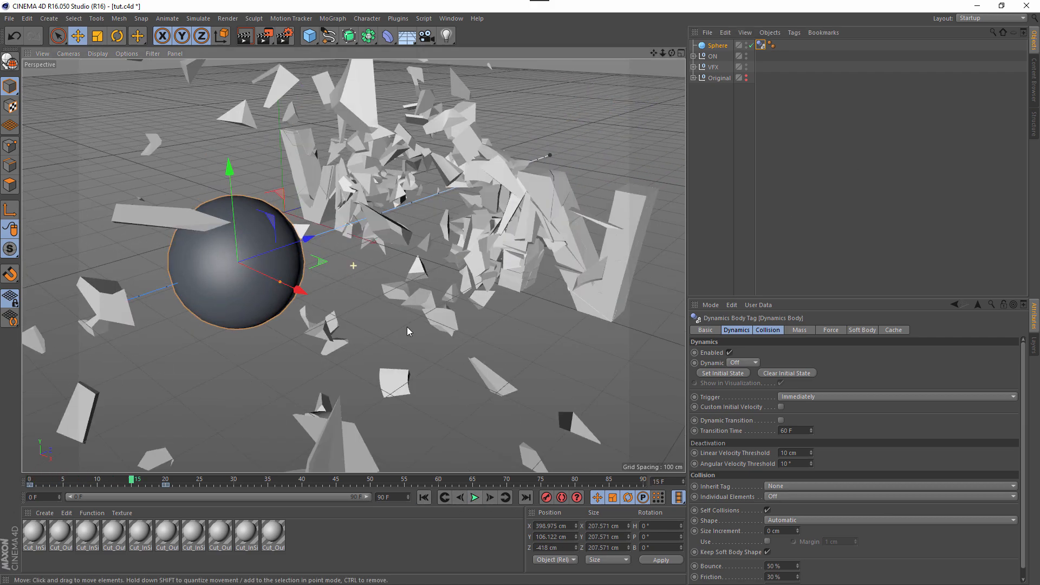
alt+drag(408, 327, 439, 326)
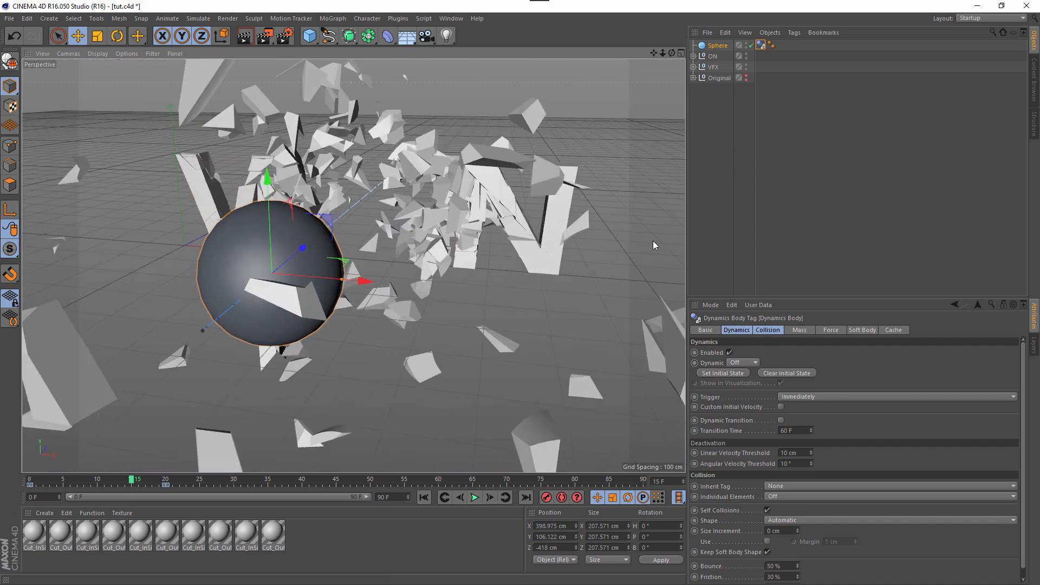
click(424, 497)
alt+drag(497, 358, 817, 374)
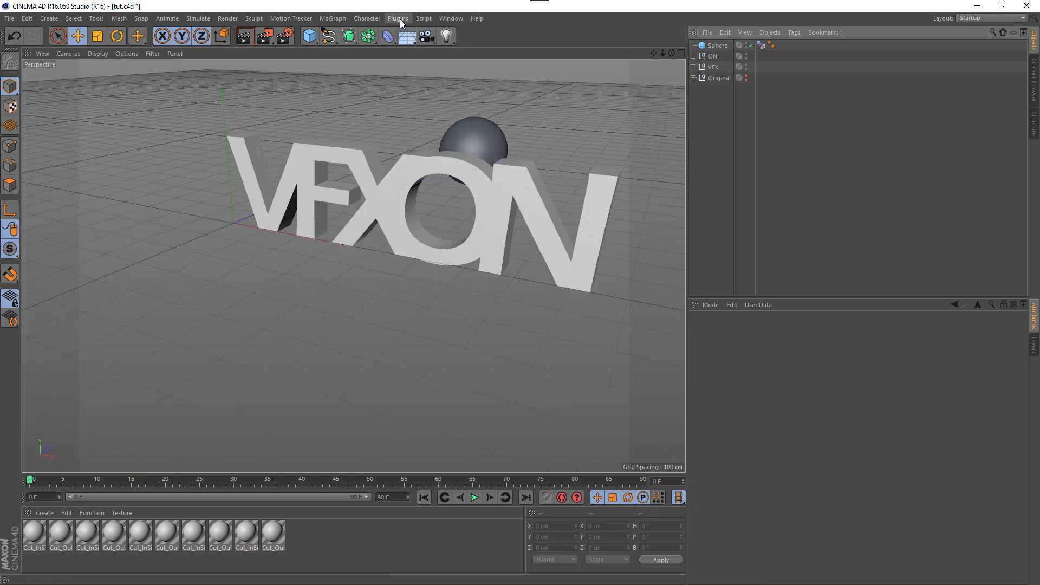
- Add a MagicSlowMotion plugin object to the scene
click(399, 20)
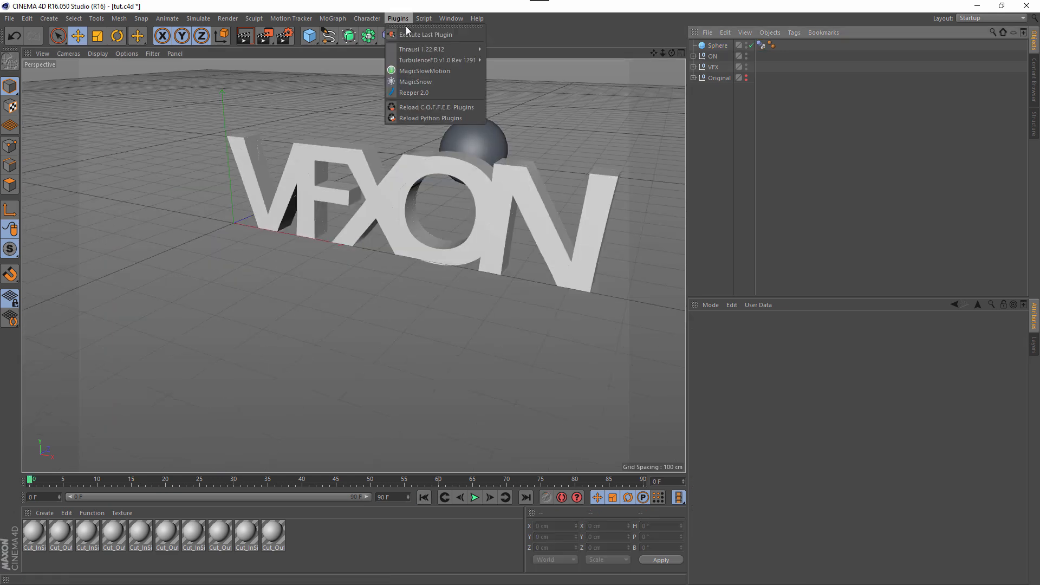
click(439, 72)
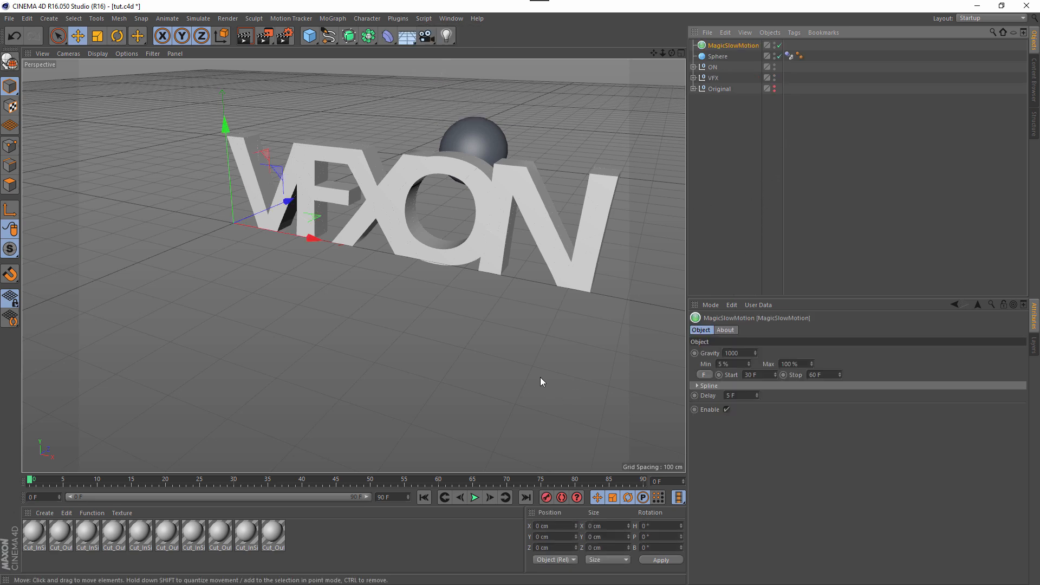
click(708, 134)
- Move the sphere's end keyframe to frame 48, and extend the project to 200 frames with the whole range displayed
click(721, 57)
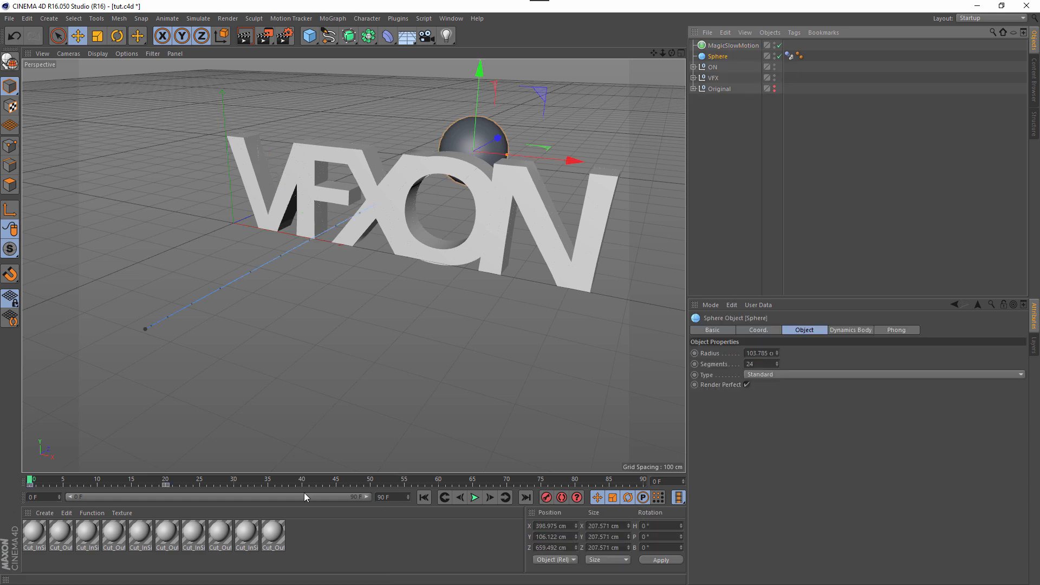
click(165, 486)
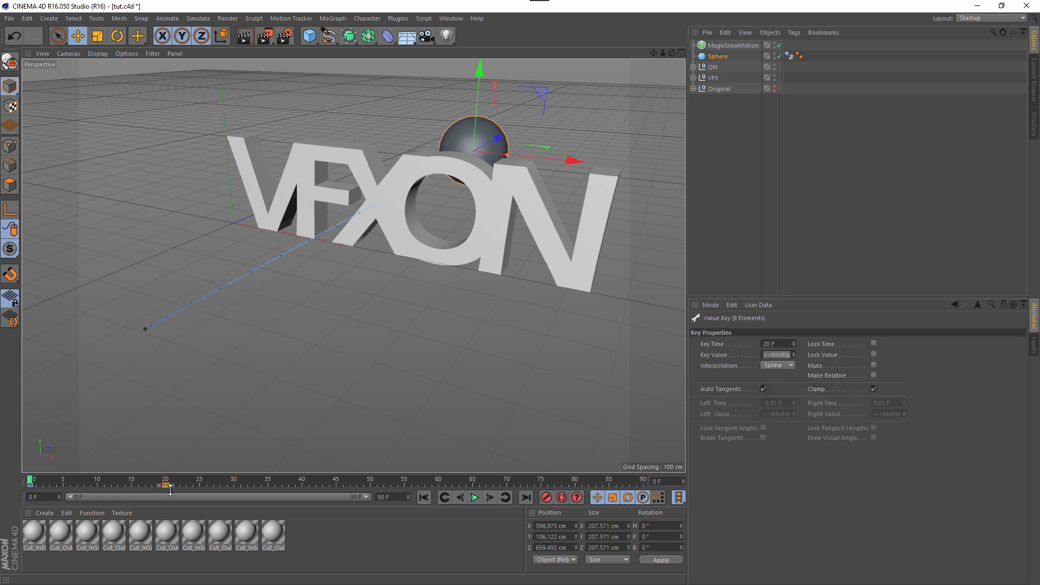
drag(166, 485, 362, 485)
double_click(387, 496)
text(200)
key(Return)
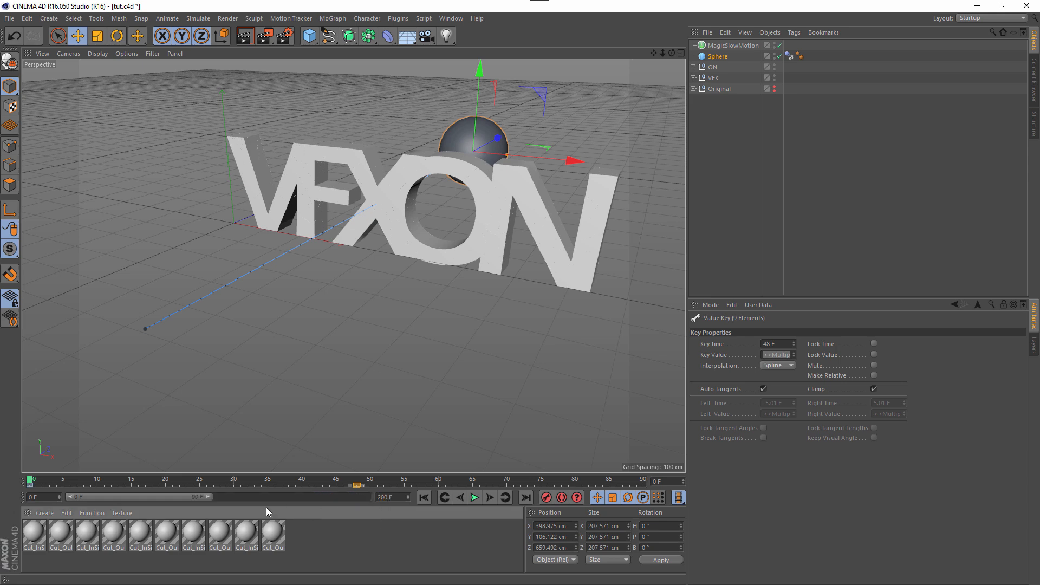
drag(206, 495, 356, 489)
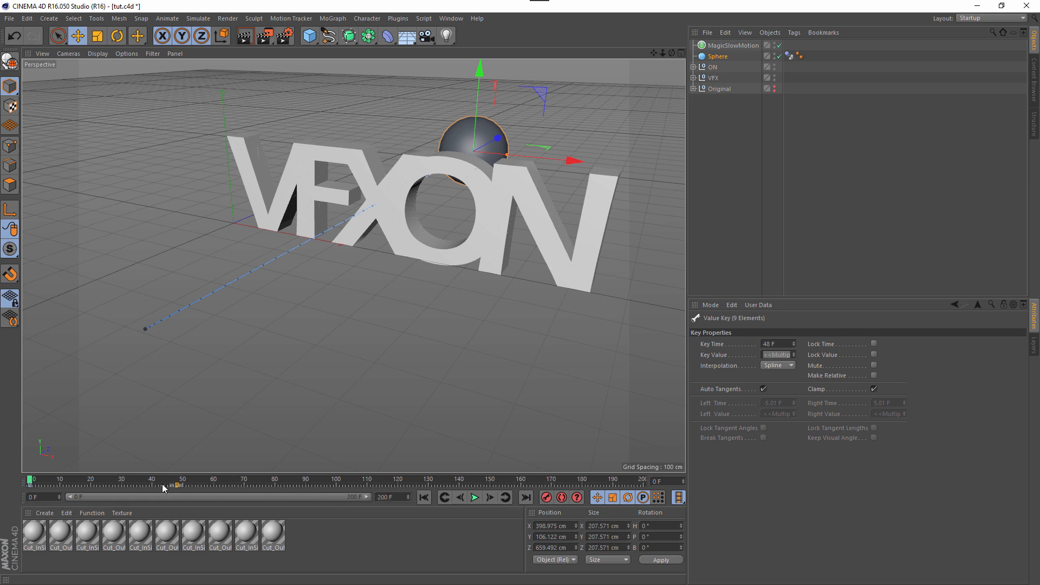
- Shift the sphere's start keyframe to frame 60 and end keyframe to frame 100, and make the displayed timeline range start at frame 37
drag(177, 484, 337, 489)
click(30, 485)
drag(32, 487, 176, 489)
drag(32, 481, 187, 481)
drag(167, 483, 18, 482)
drag(153, 470, 168, 481)
drag(72, 495, 124, 496)
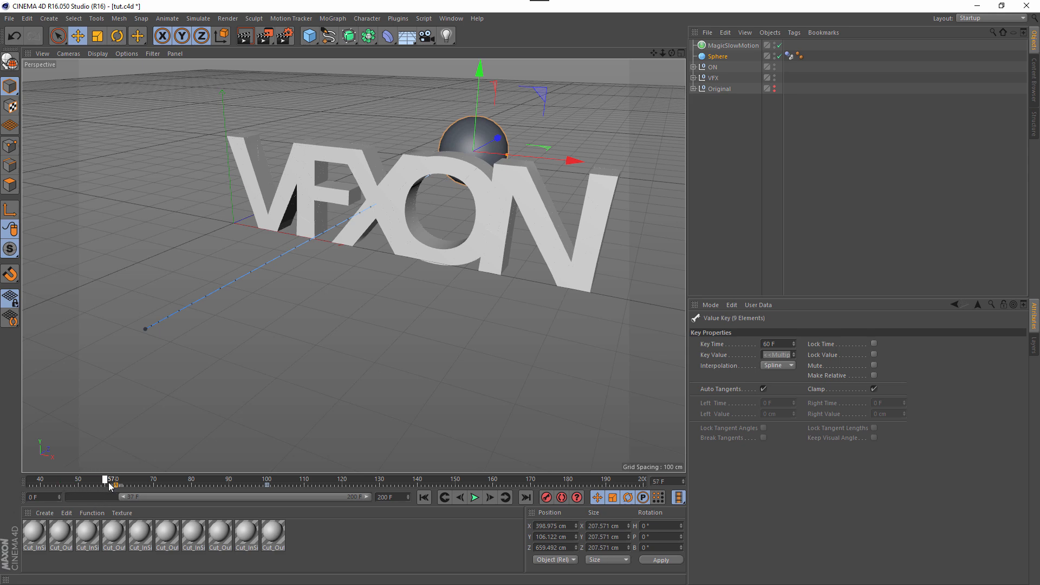
drag(108, 482, 117, 486)
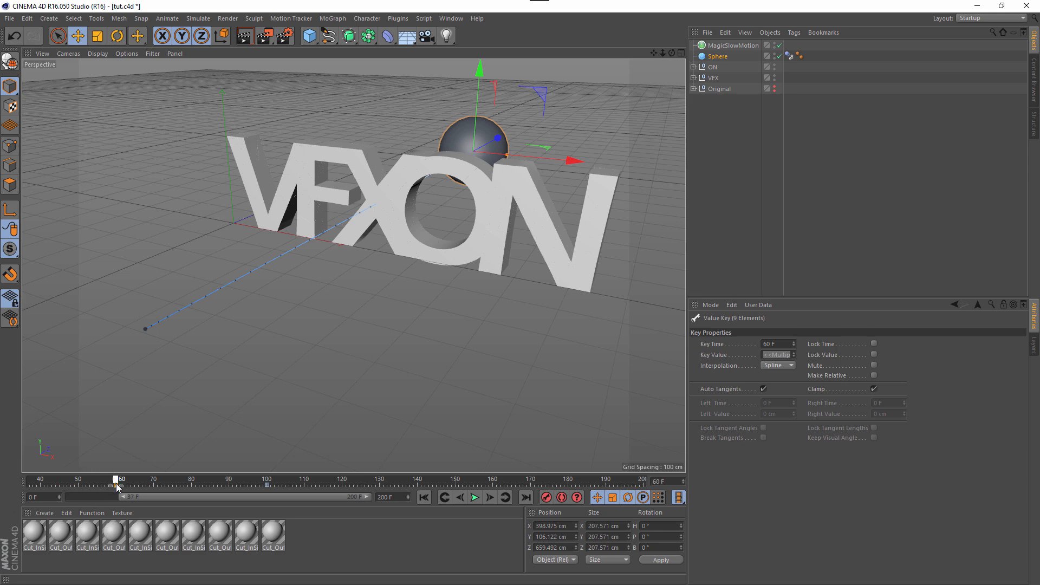
- Set the MagicSlowMotion object's Start to 60 F and Stop to 140 F
click(737, 46)
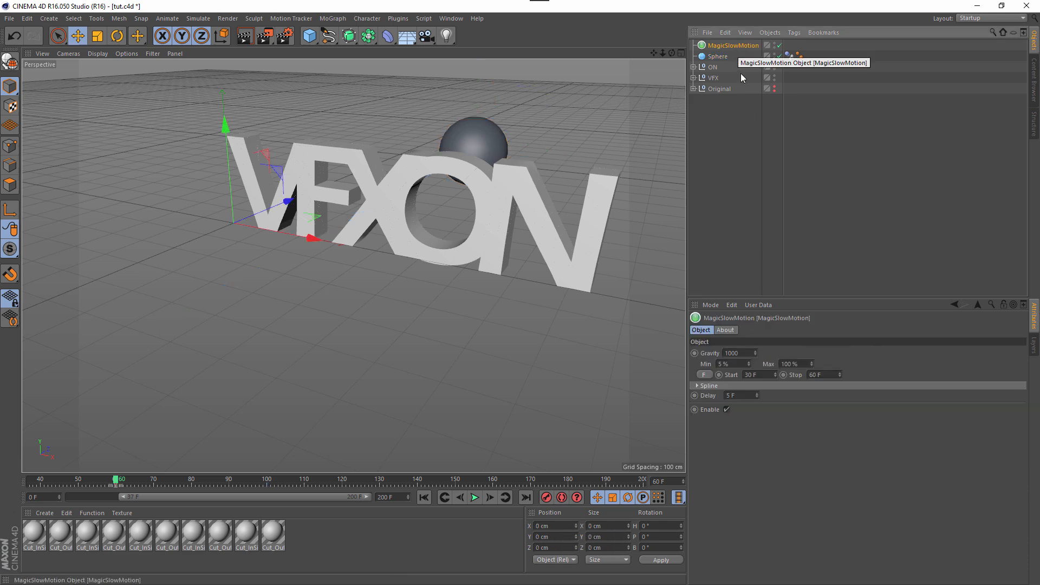
click(766, 374)
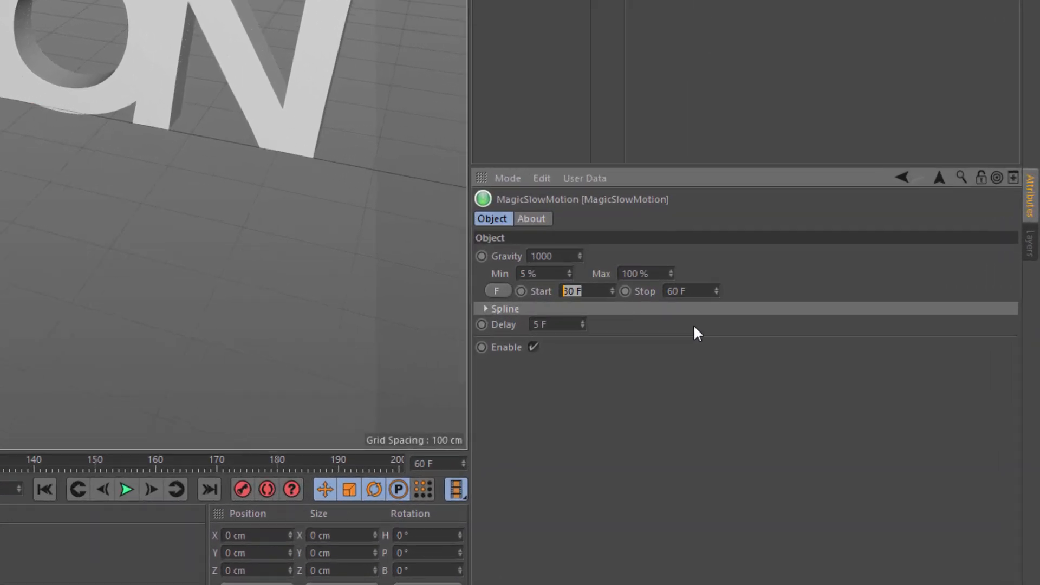
text(6)
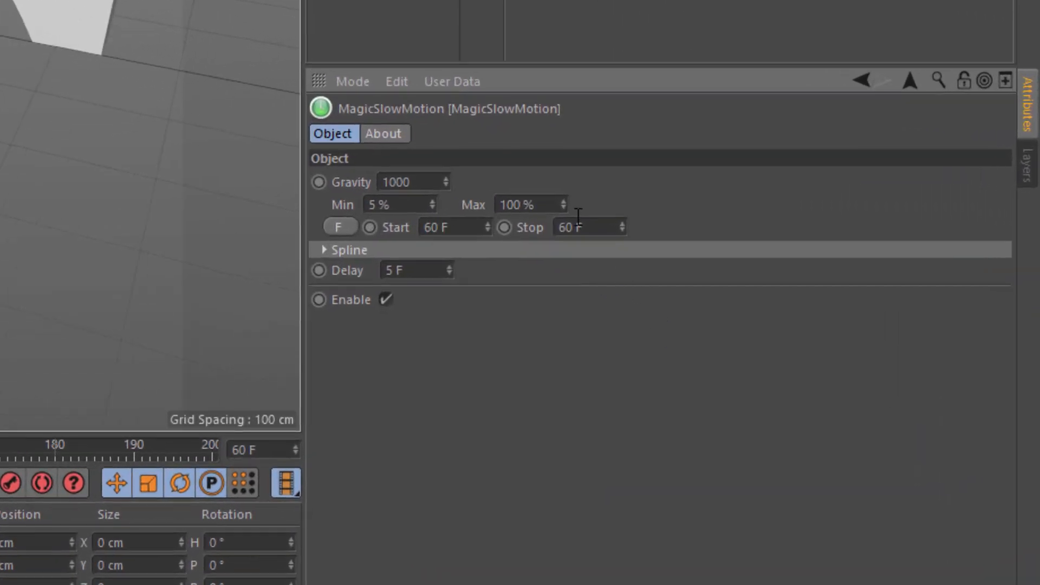
click(589, 226)
text(140)
key(Return)
- Set the MagicSlowMotion object's Gravity to 50
double_click(411, 183)
key(BackSpace)
text(50)
key(Return)
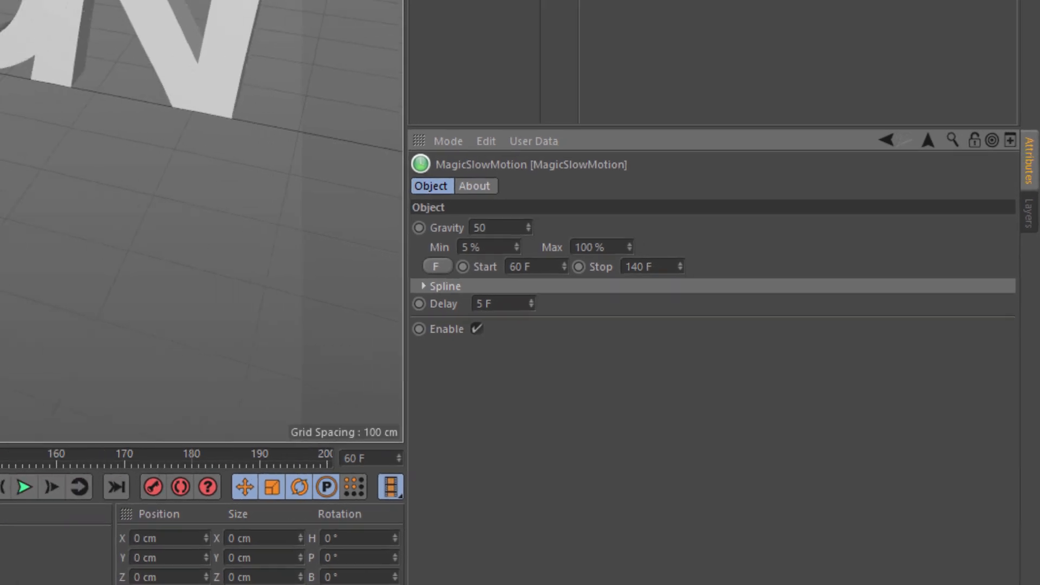
- Play the simulation with the slow-motion settings and view the flying fragments from a lower angle
click(268, 493)
click(332, 494)
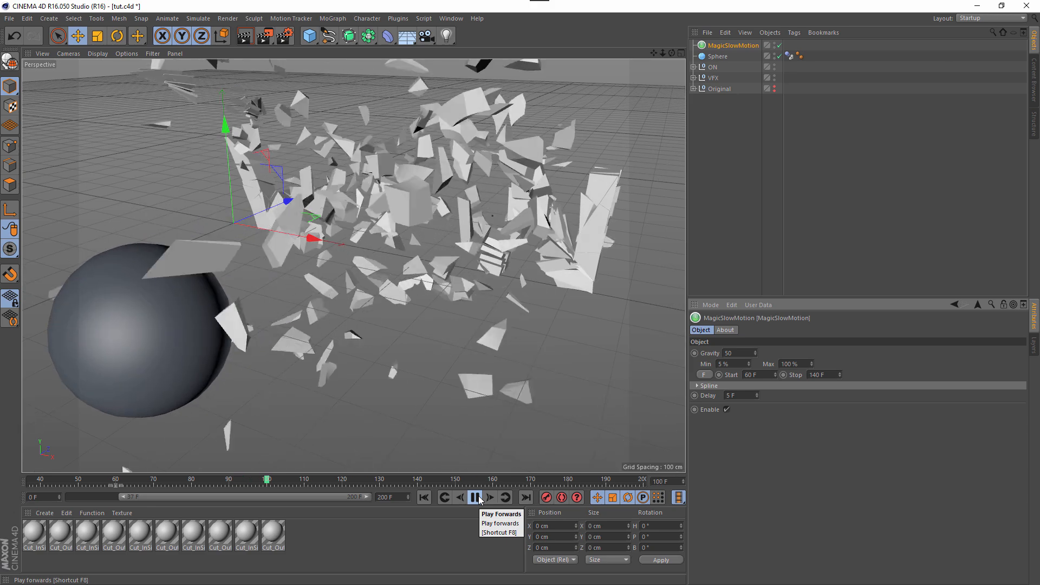
click(475, 497)
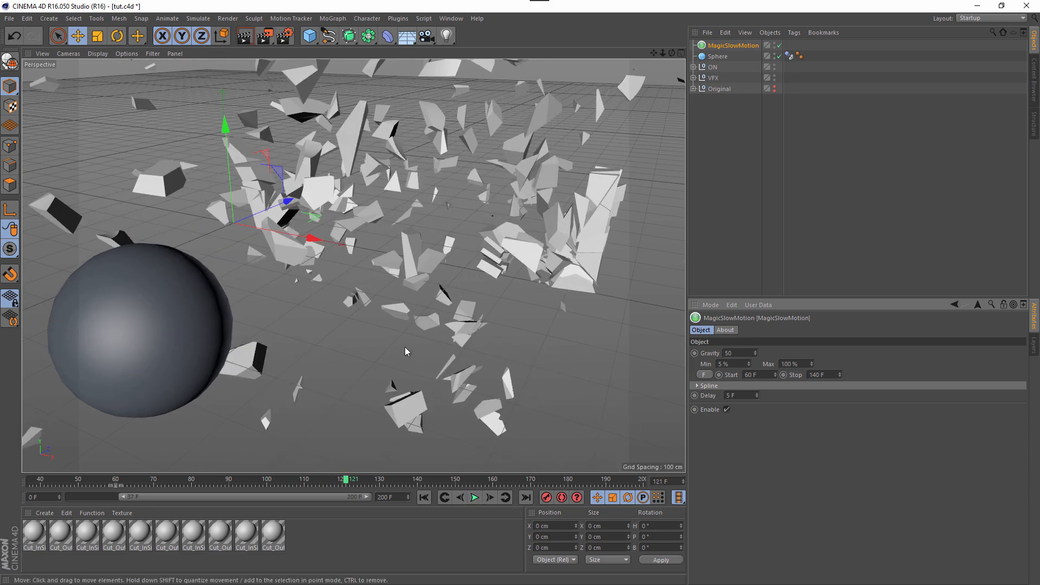
alt+drag(395, 321, 424, 305)
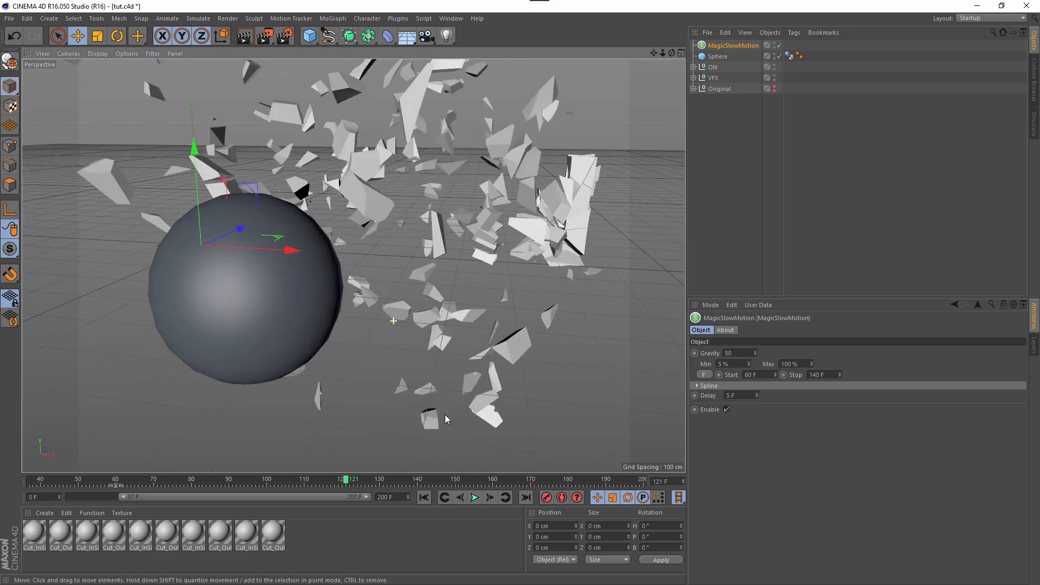
- Hide the sphere in the viewport and replay the shattering text
click(775, 54)
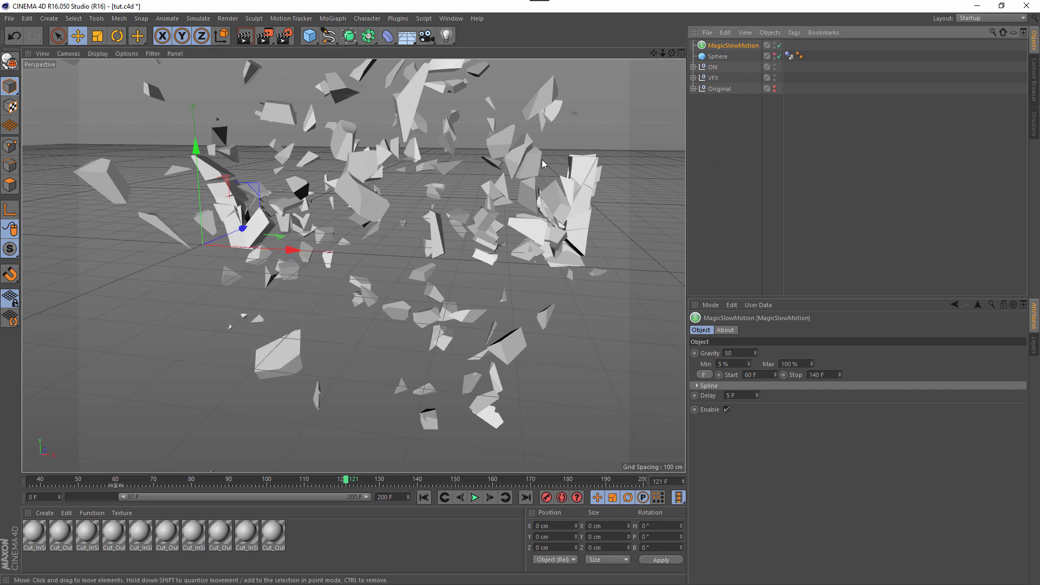
click(474, 497)
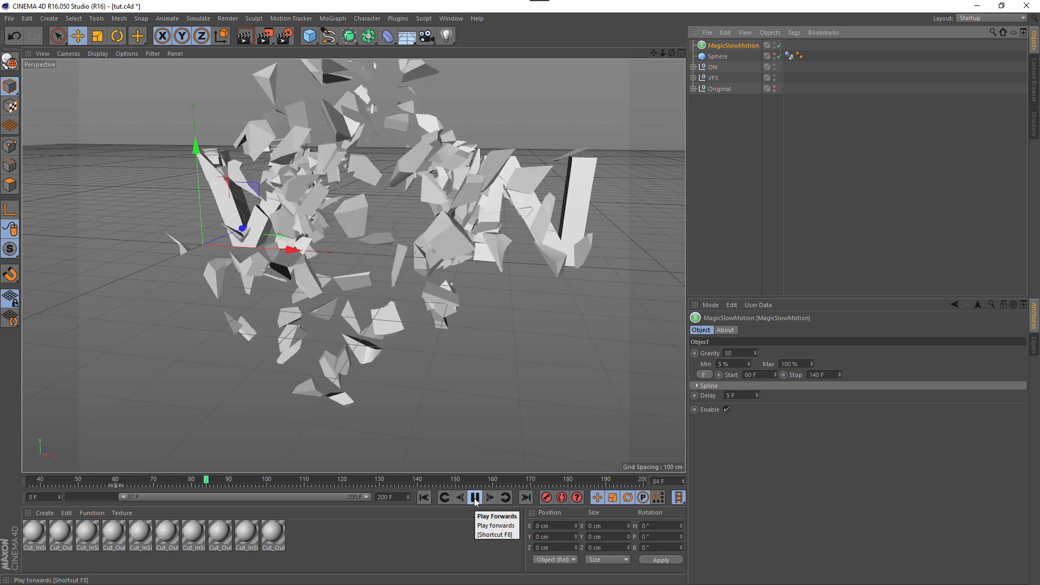
click(475, 497)
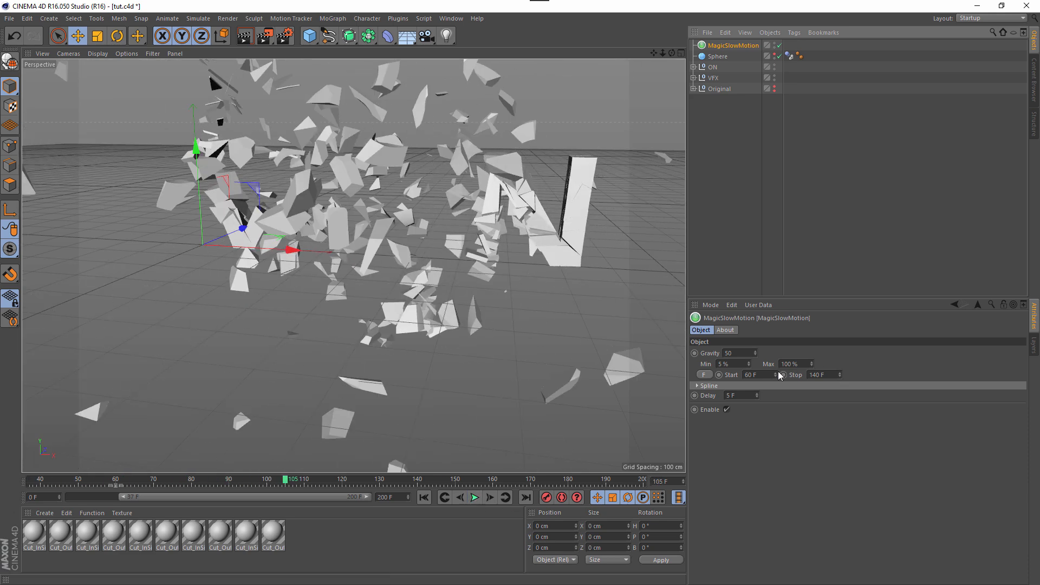
- Replay the simulation in short bursts to examine at which frame the letters break apart
drag(284, 481, 27, 478)
click(475, 497)
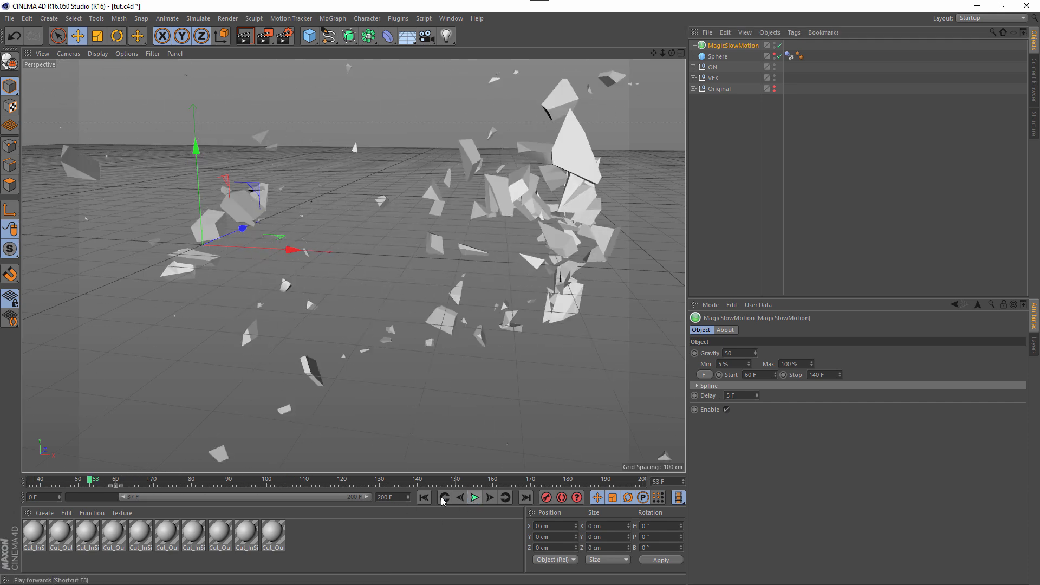
click(444, 497)
click(473, 498)
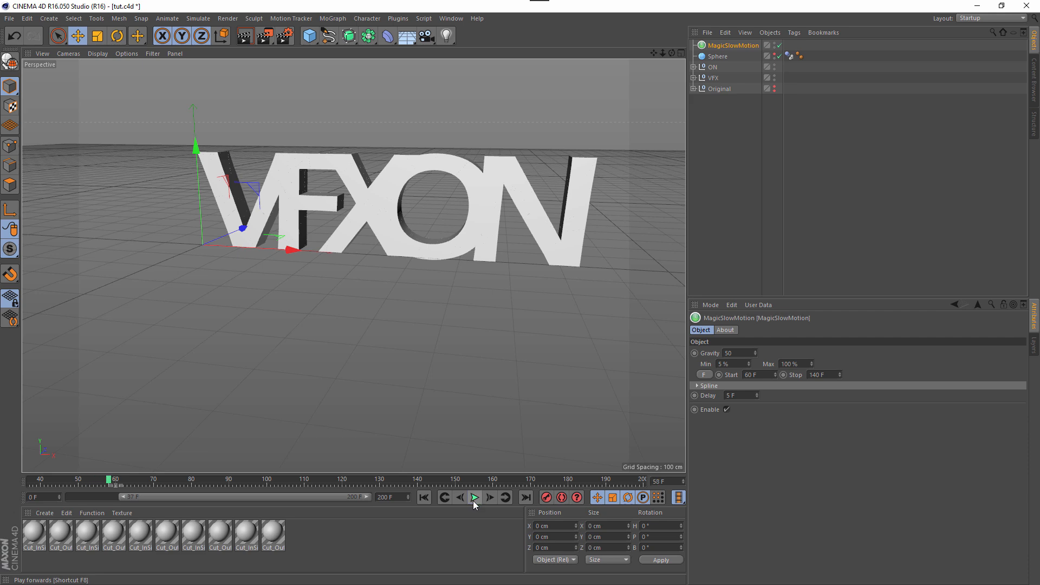
click(474, 497)
click(473, 500)
click(474, 499)
click(479, 498)
click(471, 499)
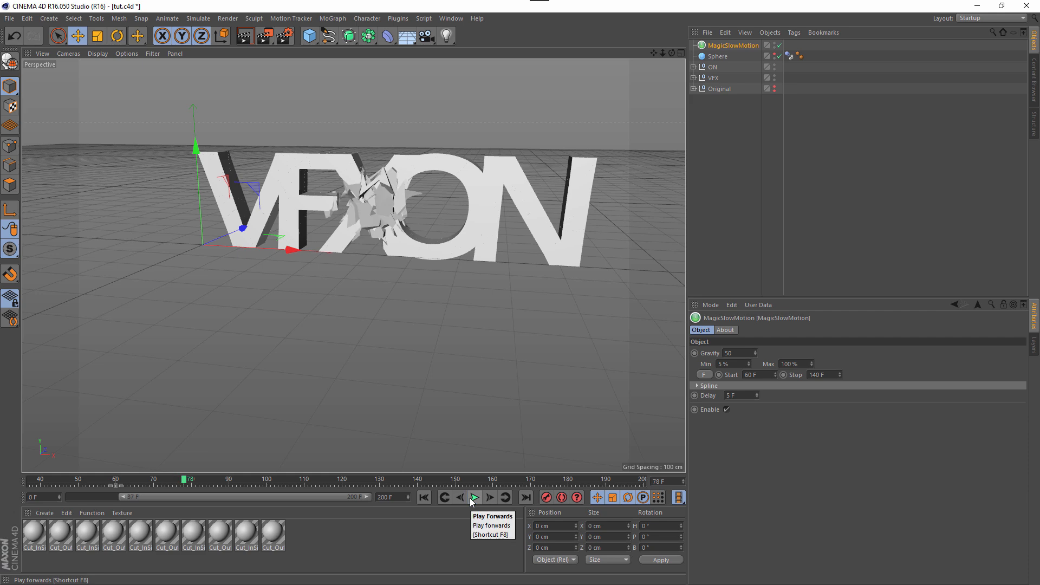
click(471, 500)
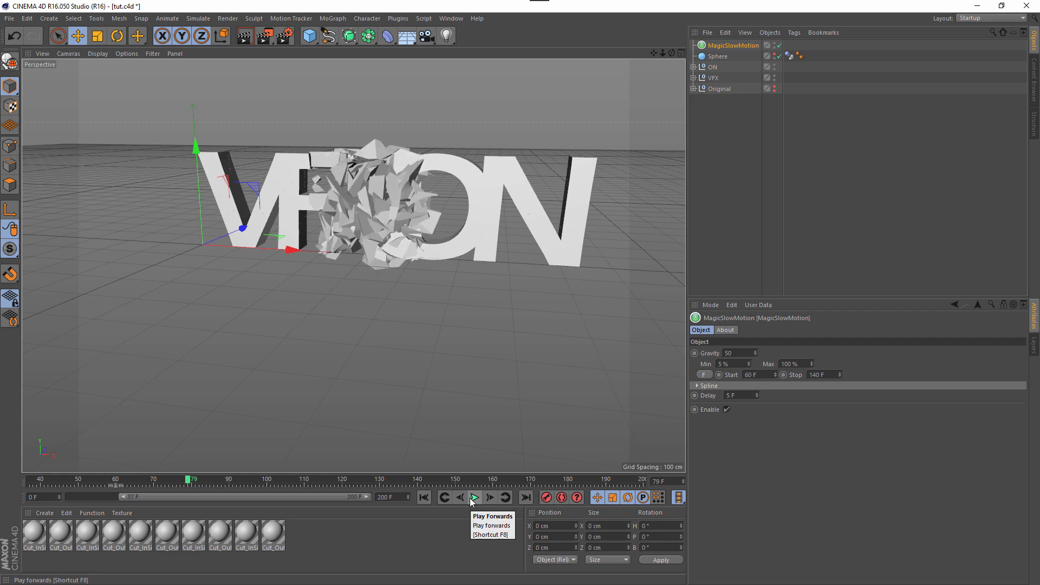
- Set the MagicSlowMotion Start to 79 F and replay the simulation from frame 0
click(762, 374)
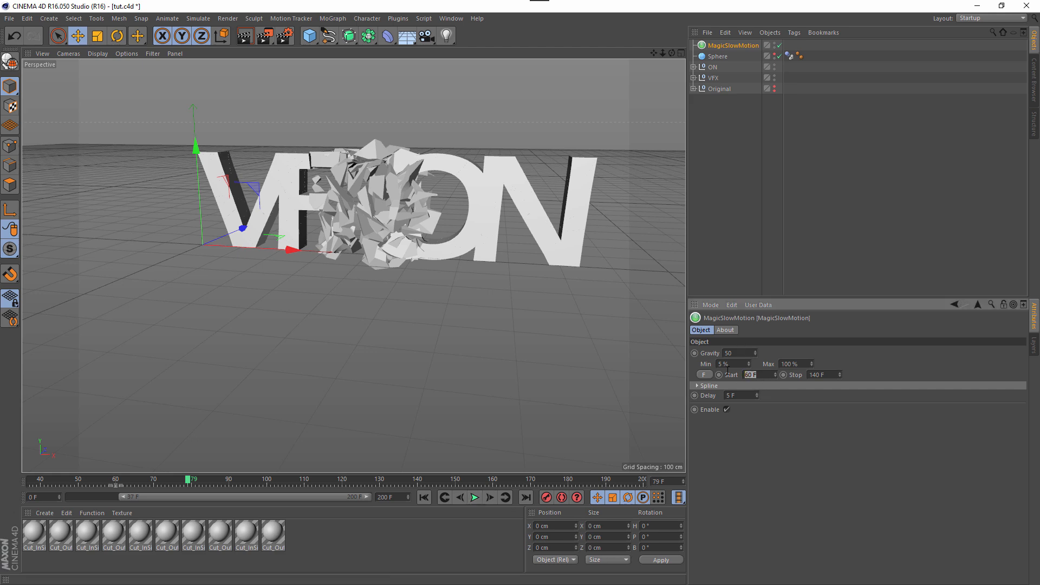
text(70)
key(BackSpace)
text(9)
click(425, 497)
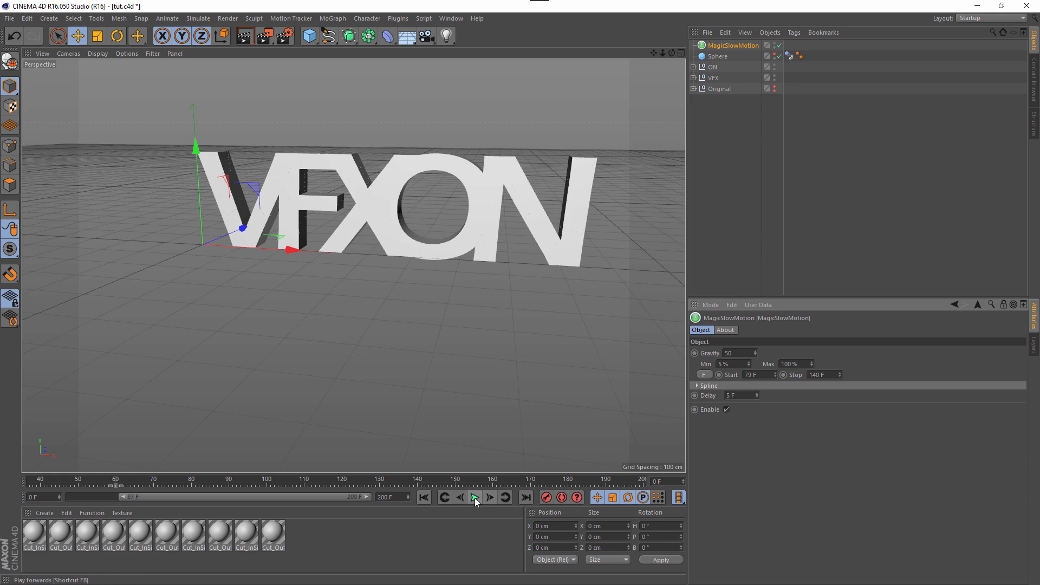
click(475, 498)
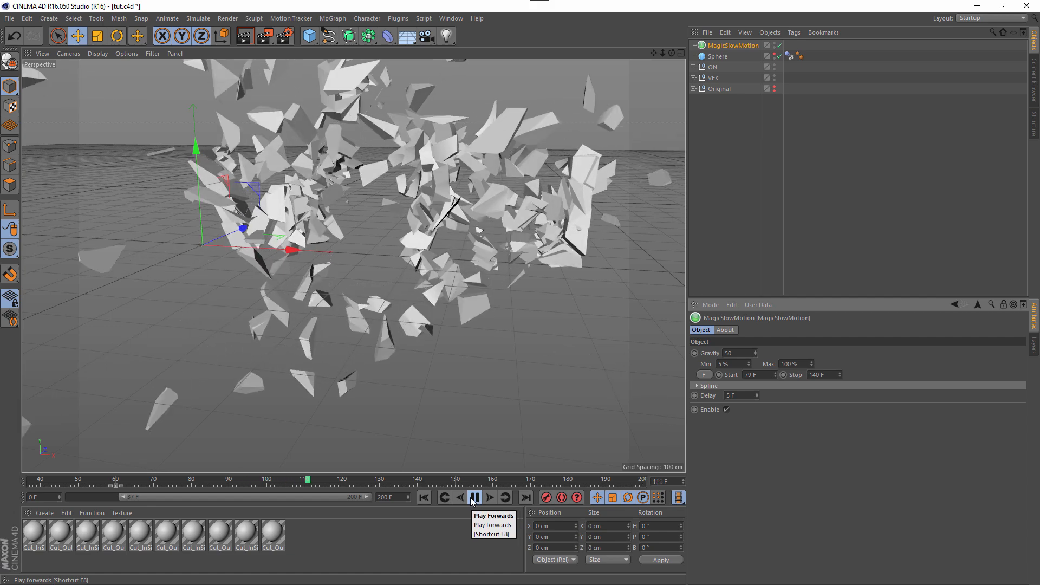
click(471, 499)
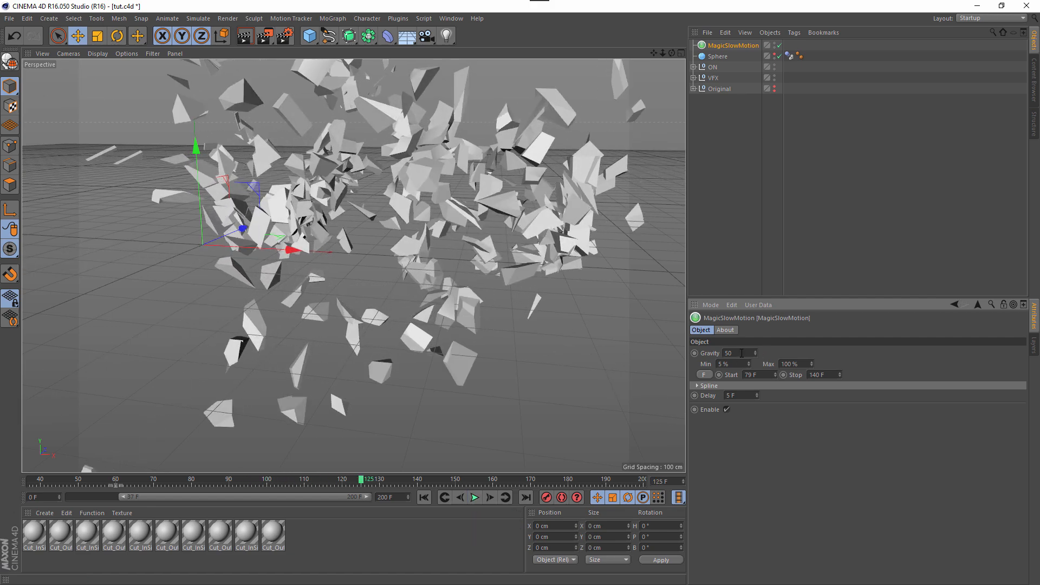
- Set the MagicSlowMotion Gravity to 1000 and play the simulation from frame 0
text(1000)
click(423, 497)
click(474, 497)
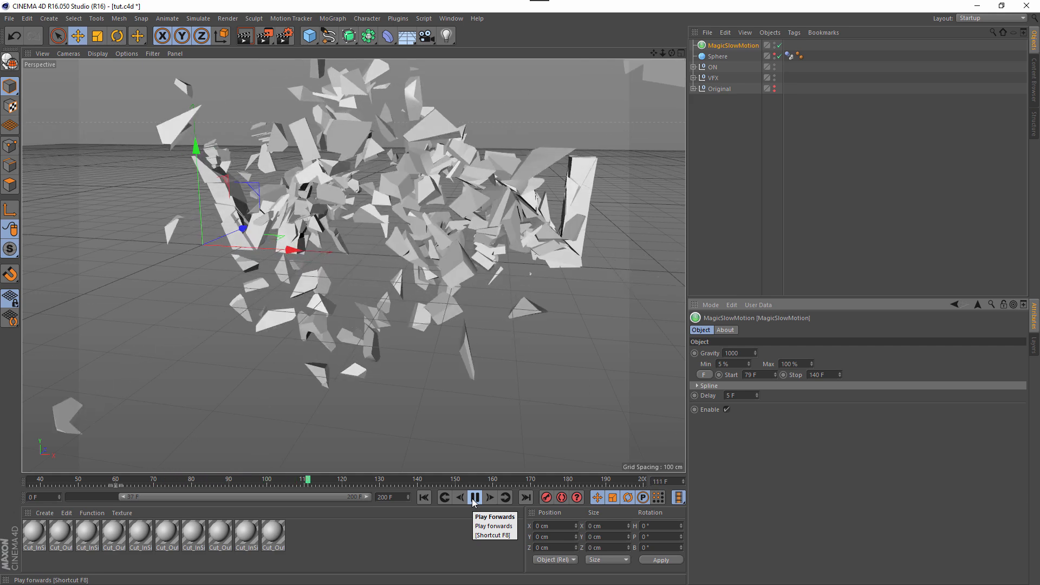
- Set the MagicSlowMotion Gravity to 1 and replay the simulation from frame 0
click(473, 501)
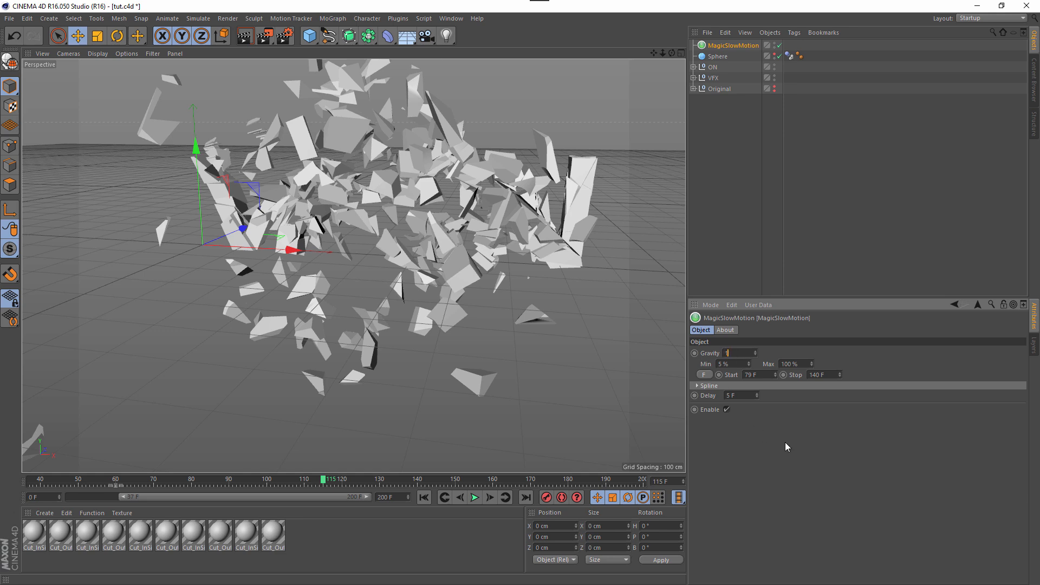
click(423, 498)
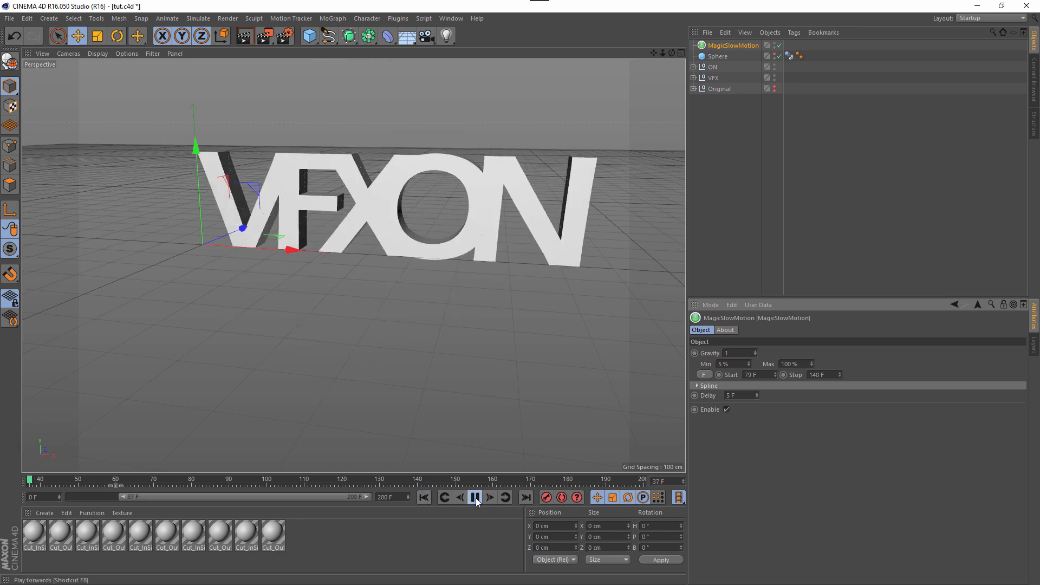
click(474, 498)
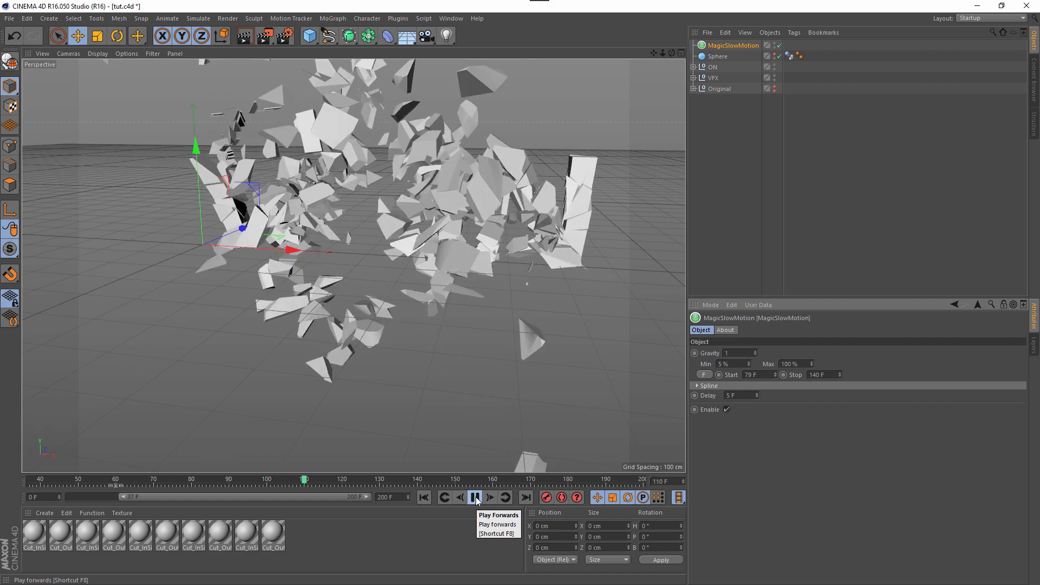
click(475, 497)
- Replay the simulation to frame 83 and examine the breaking letters from several angles
alt+drag(375, 324, 389, 310)
click(423, 498)
click(475, 497)
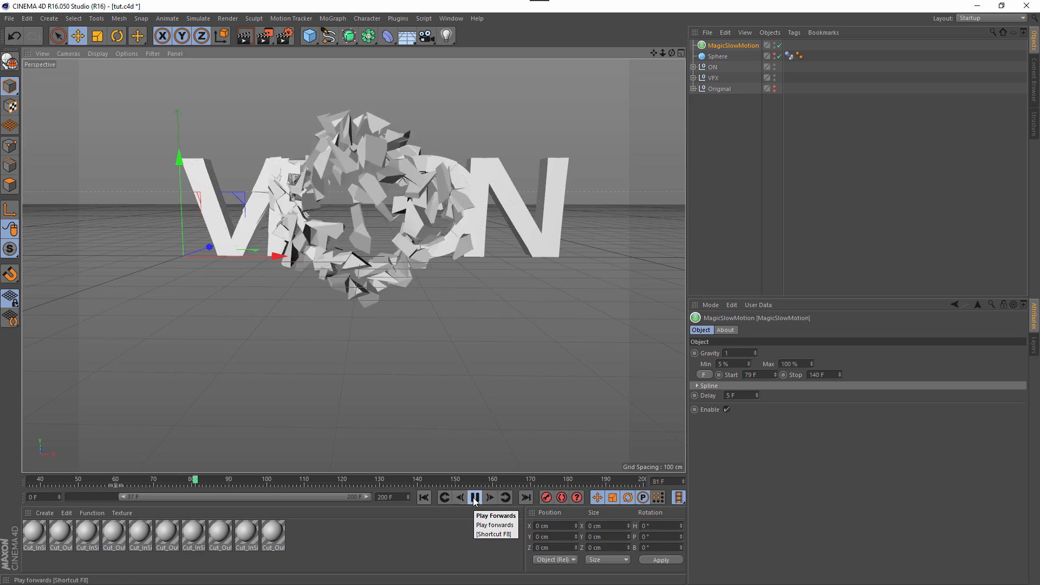
click(474, 497)
alt+drag(462, 356, 429, 303)
scroll(433, 302, up, 5)
scroll(454, 293, down, 4)
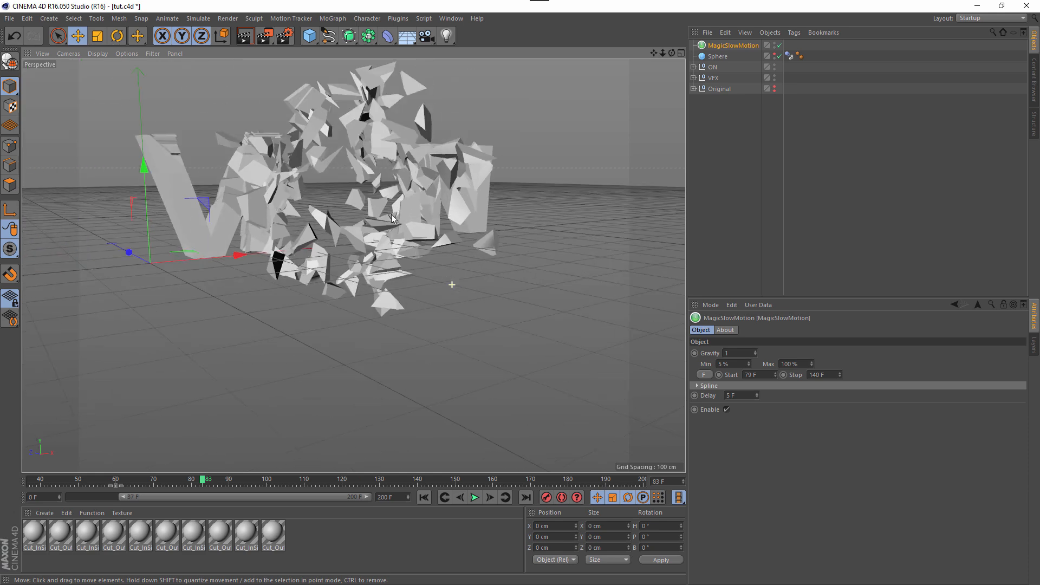
drag(652, 54, 623, 164)
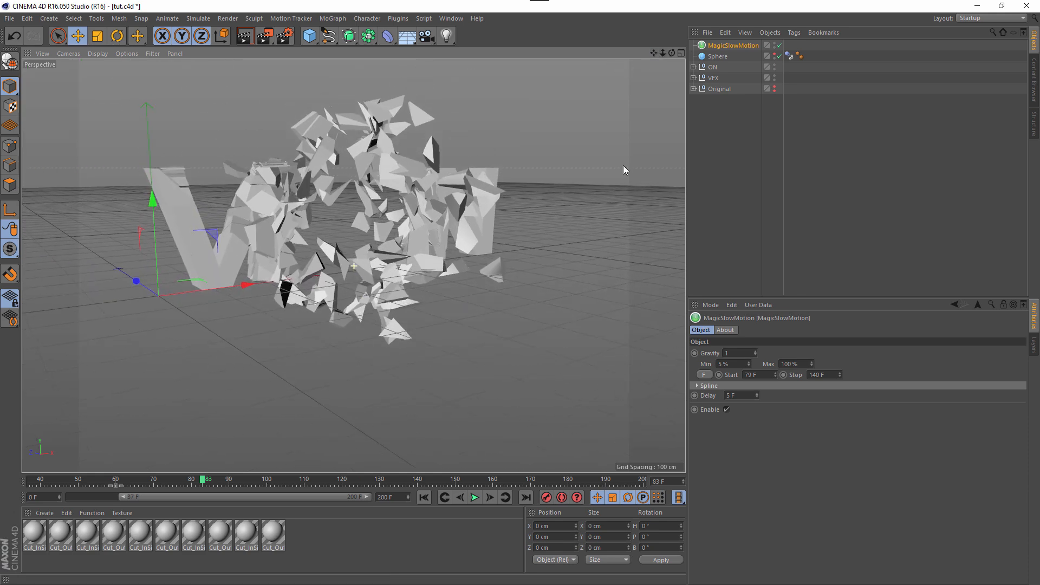
- Advance the simulation in short bursts to frame 103 and examine how the fragments spread
click(476, 499)
click(477, 498)
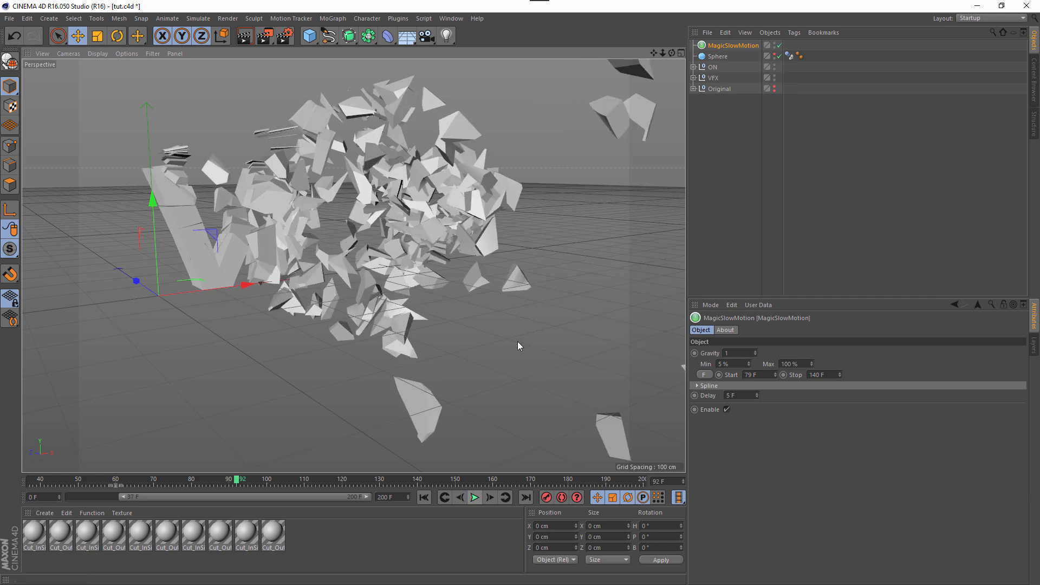
scroll(492, 337, up, 4)
alt+drag(460, 332, 398, 259)
click(475, 497)
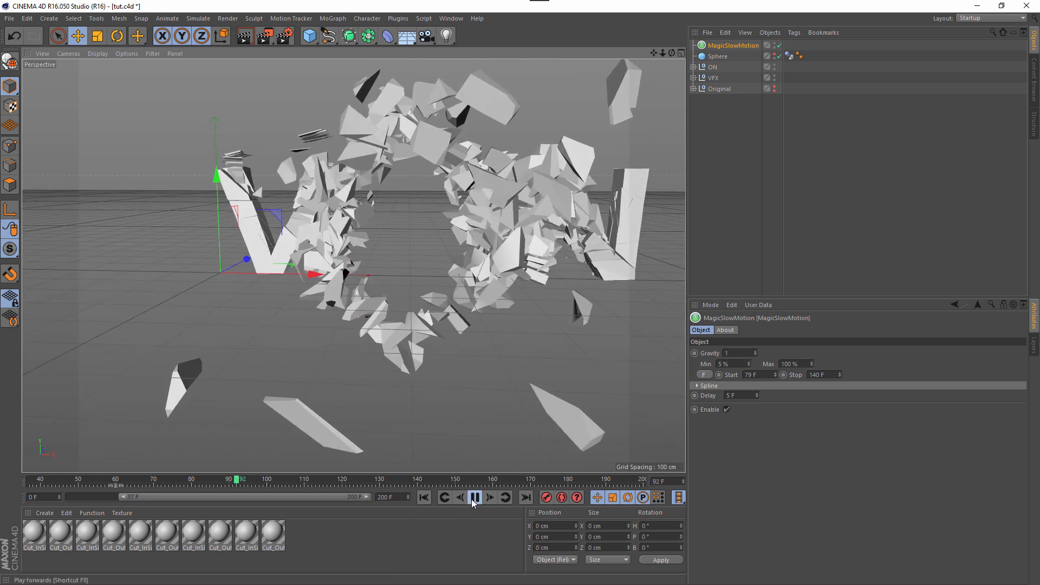
click(475, 497)
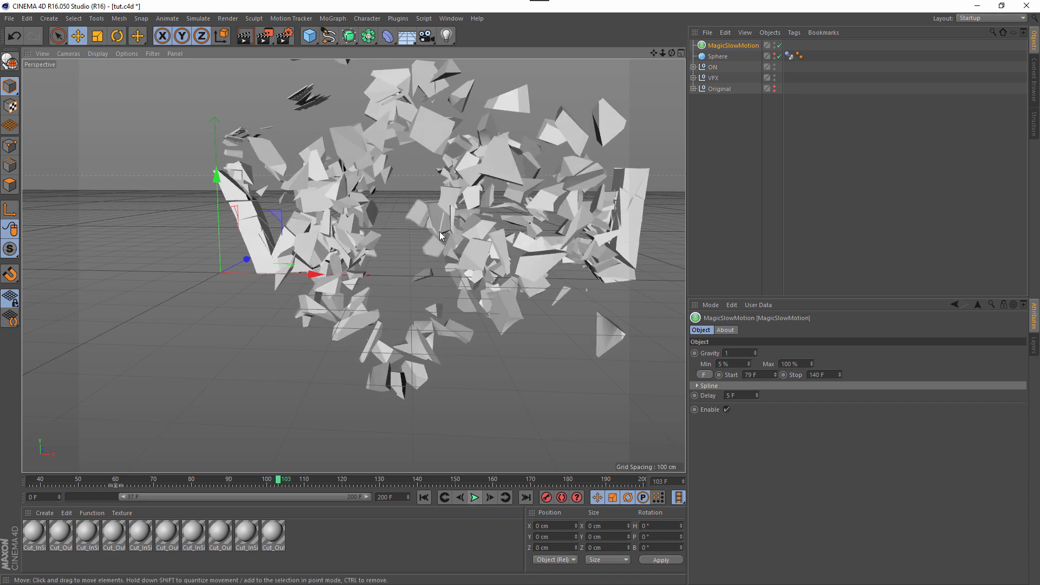
- Set the MagicSlowMotion Start to 82 F and replay the simulation from frame 0 to frame 160
alt+drag(467, 346, 595, 390)
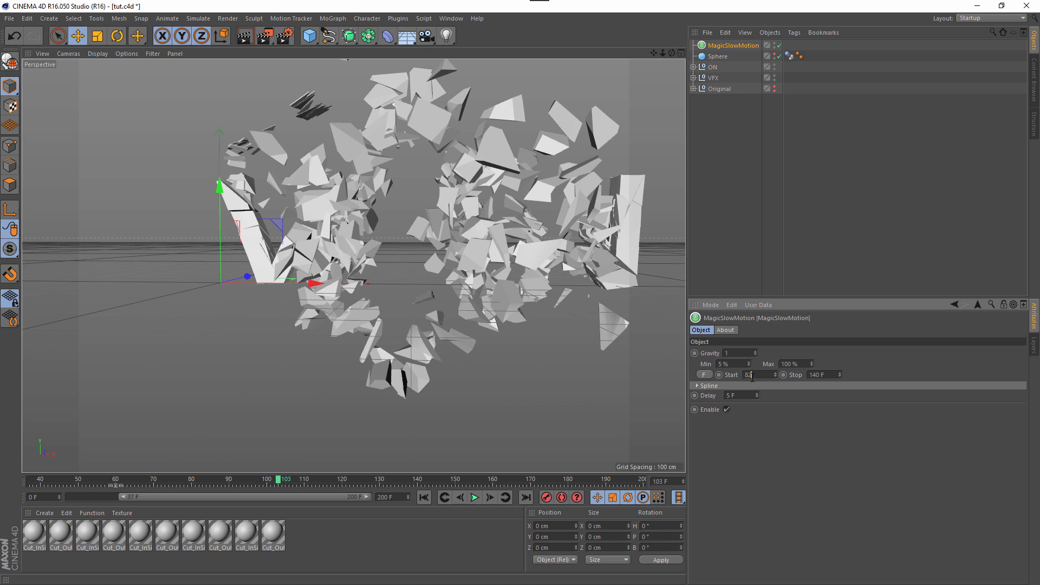
click(426, 497)
click(473, 497)
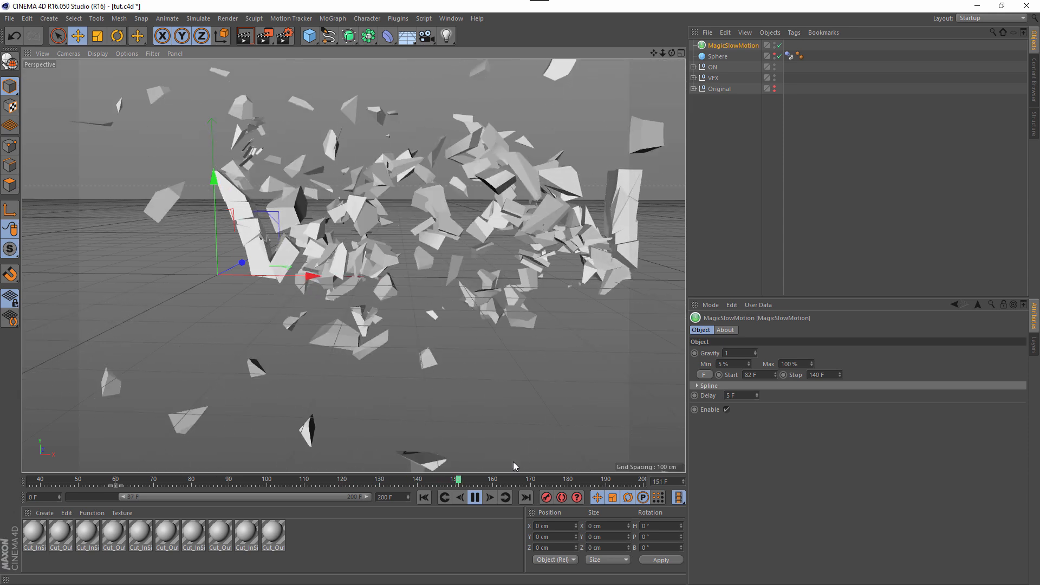
key(F8)
key(f)
key(f)
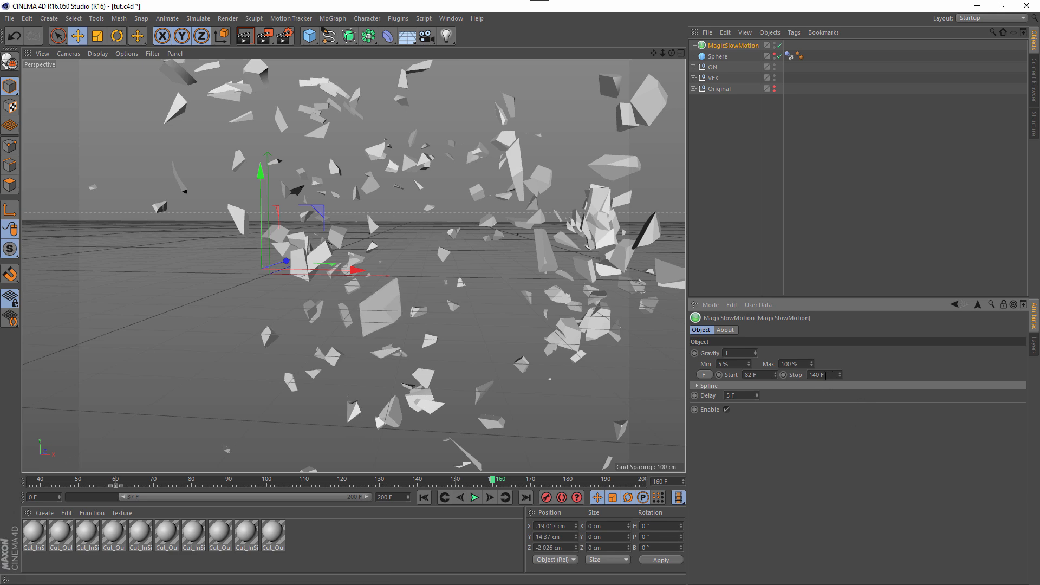
- Save the project and add a camera object to the scene from the current view
double_click(825, 376)
key(ctrl+s)
click(750, 160)
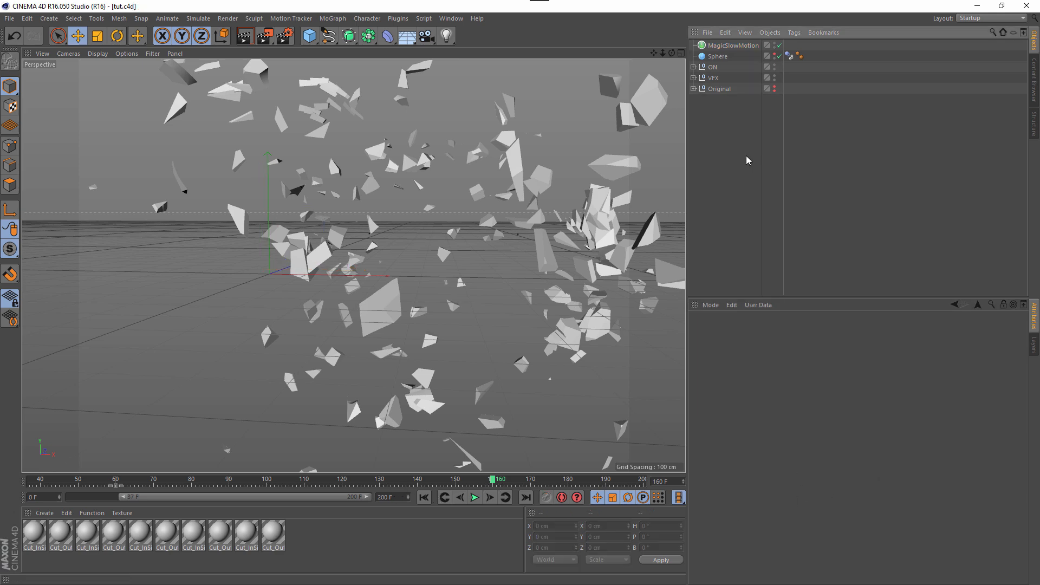
click(427, 36)
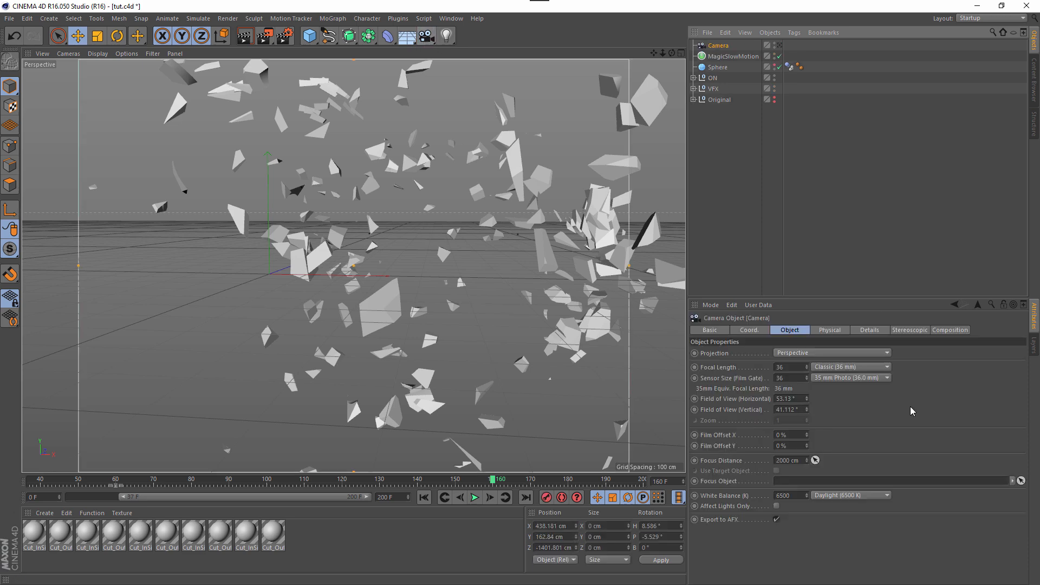
- Set the render output to the HDTV 1080 29.97 film/video preset and close the render settings
click(284, 36)
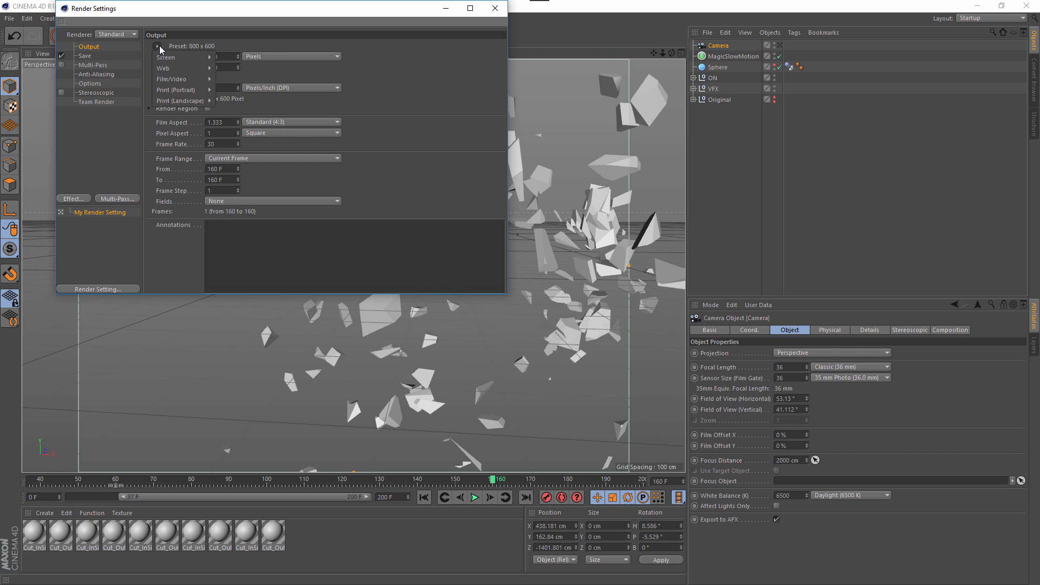
click(157, 46)
mouse_move(184, 79)
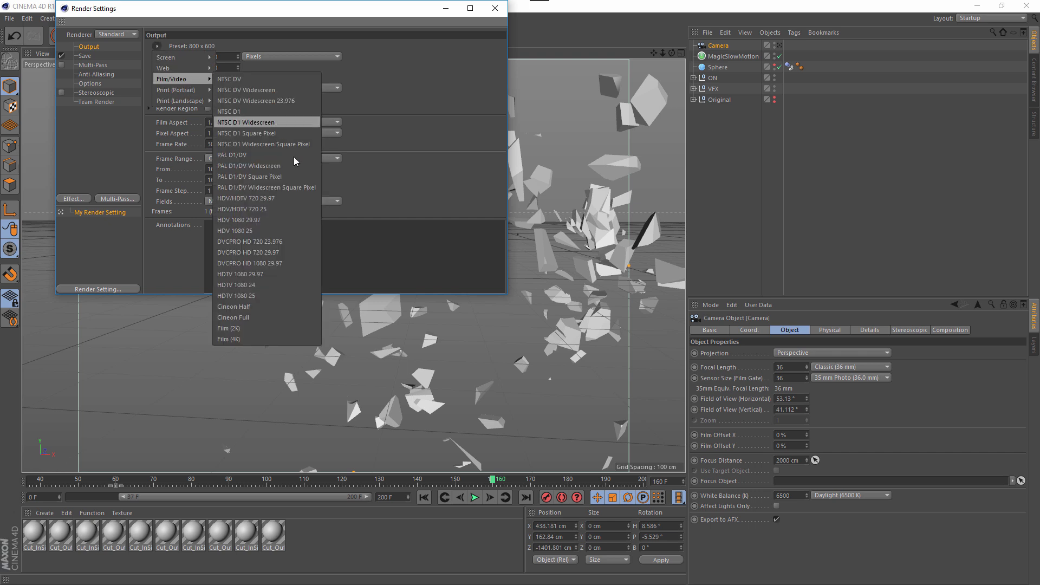
click(263, 274)
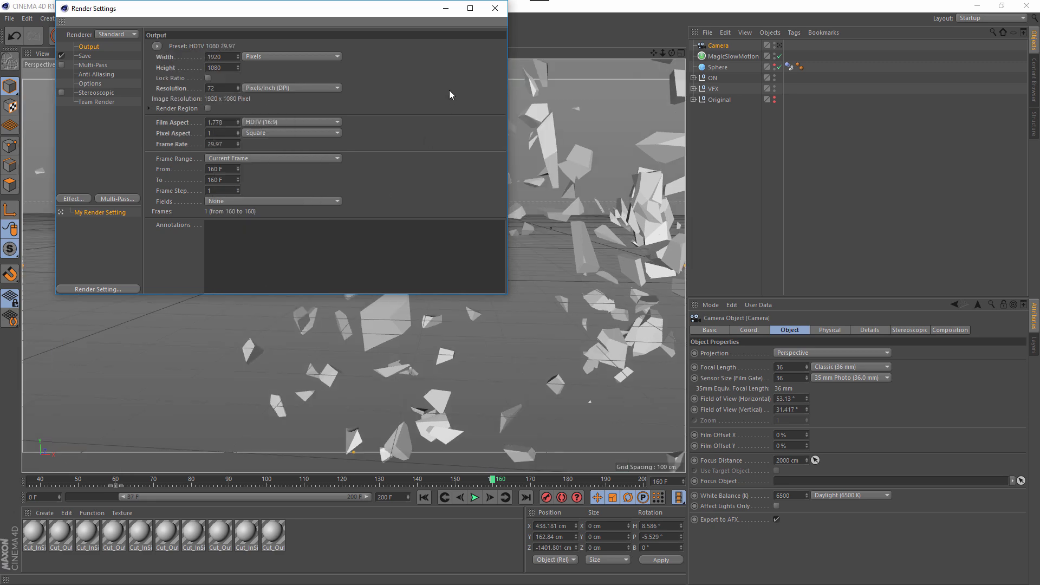
click(494, 9)
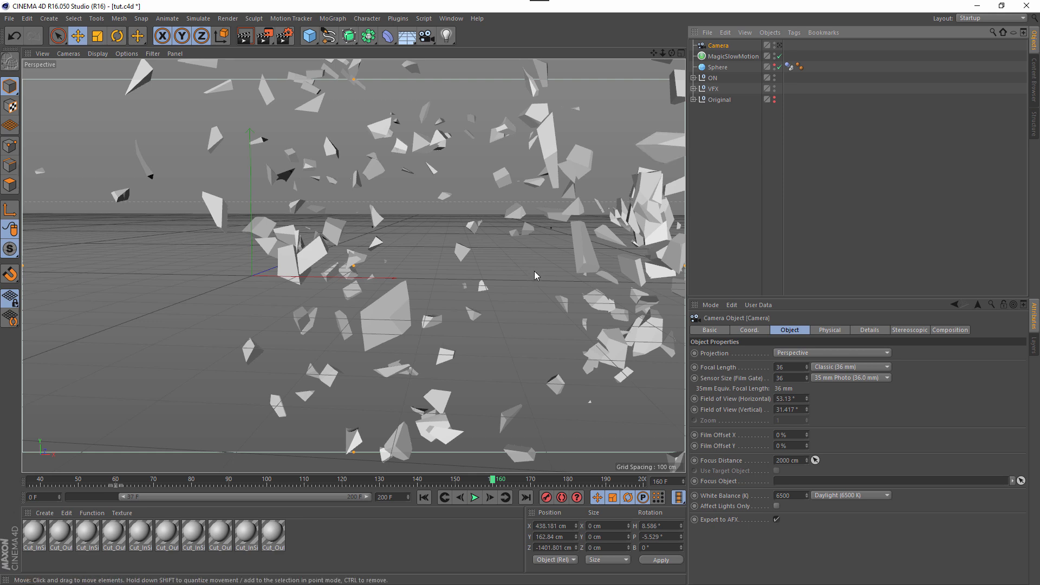
- Look through the new camera at frame 0 and move it close until the text's front face fills the view
click(423, 498)
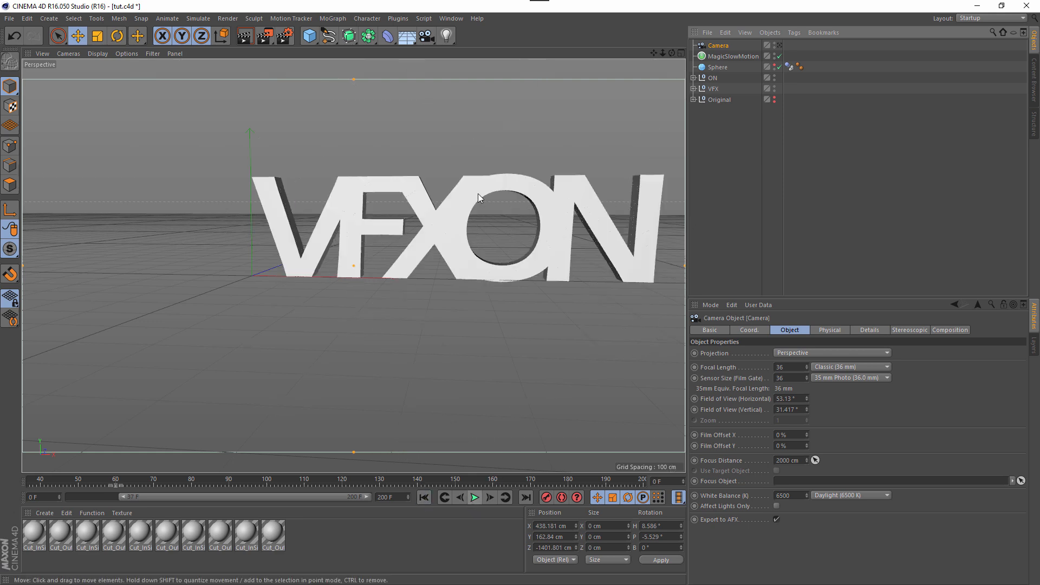
click(780, 46)
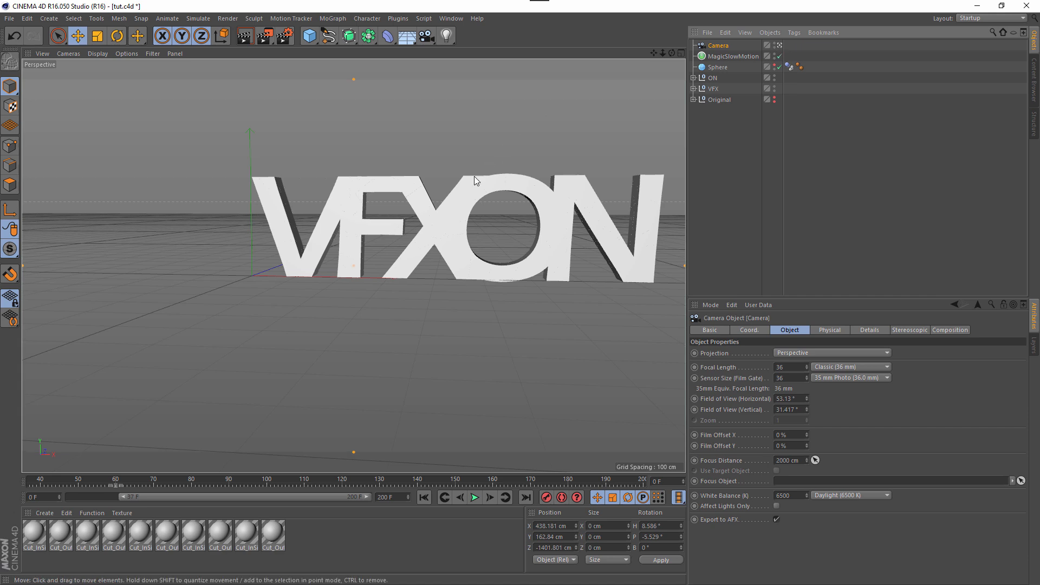
scroll(450, 219, up, 12)
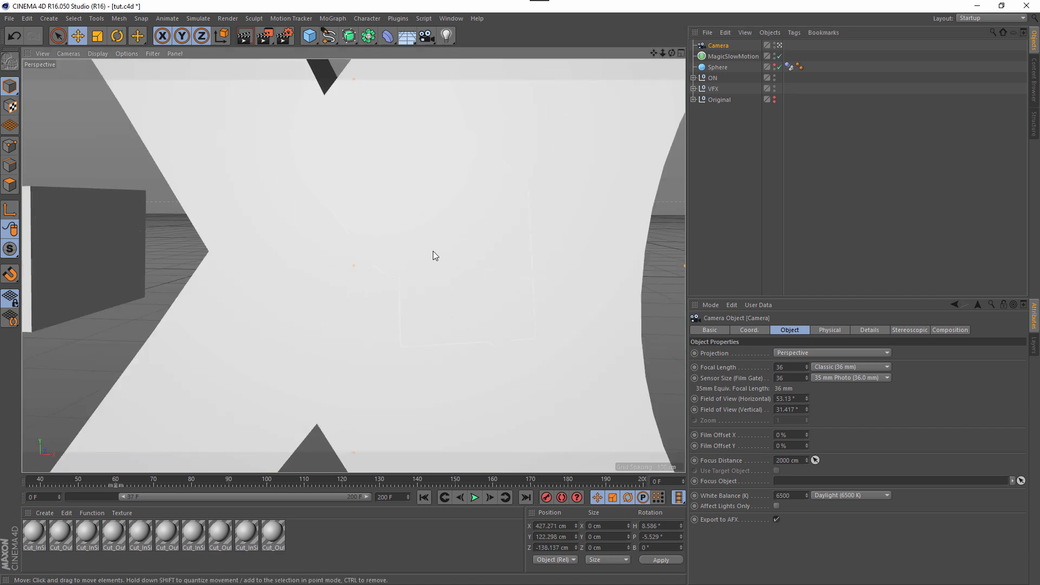
alt+drag(433, 251, 450, 251)
scroll(301, 244, up, 8)
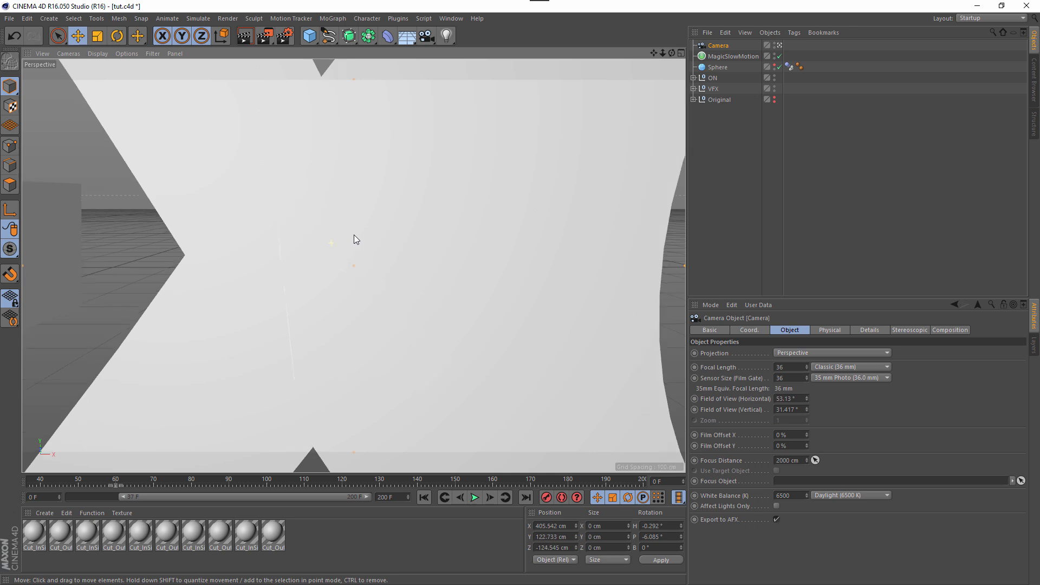
scroll(414, 211, up, 3)
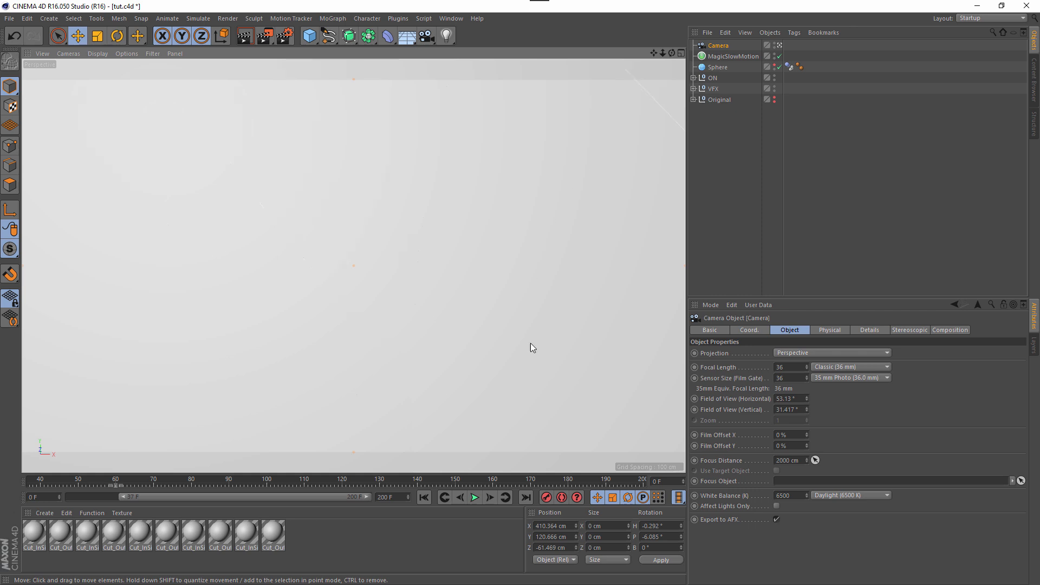
- Find the moment the letters break apart in the close-up and record a camera keyframe at frame 74
click(131, 480)
drag(125, 481, 178, 480)
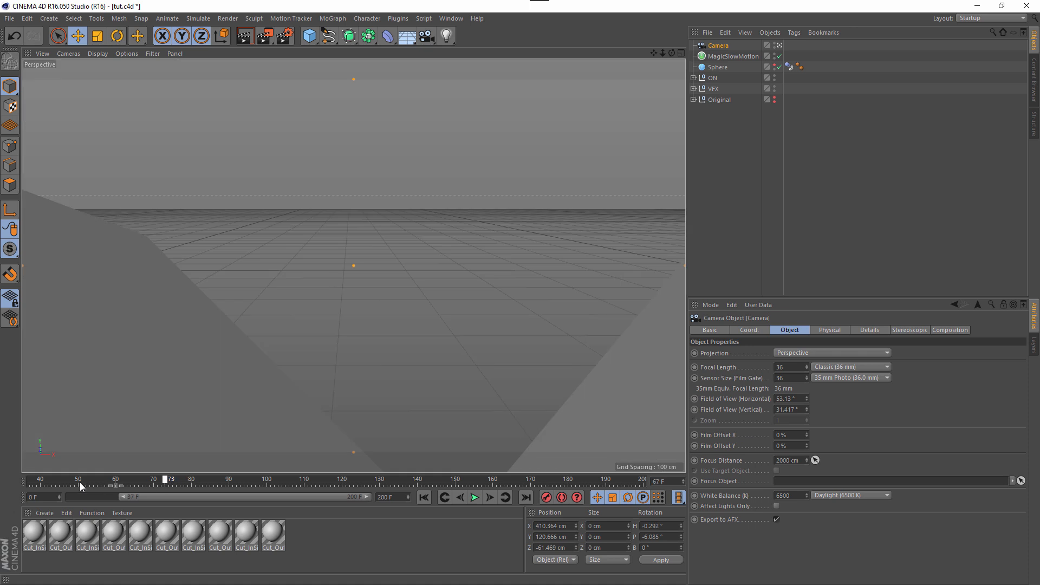
click(180, 481)
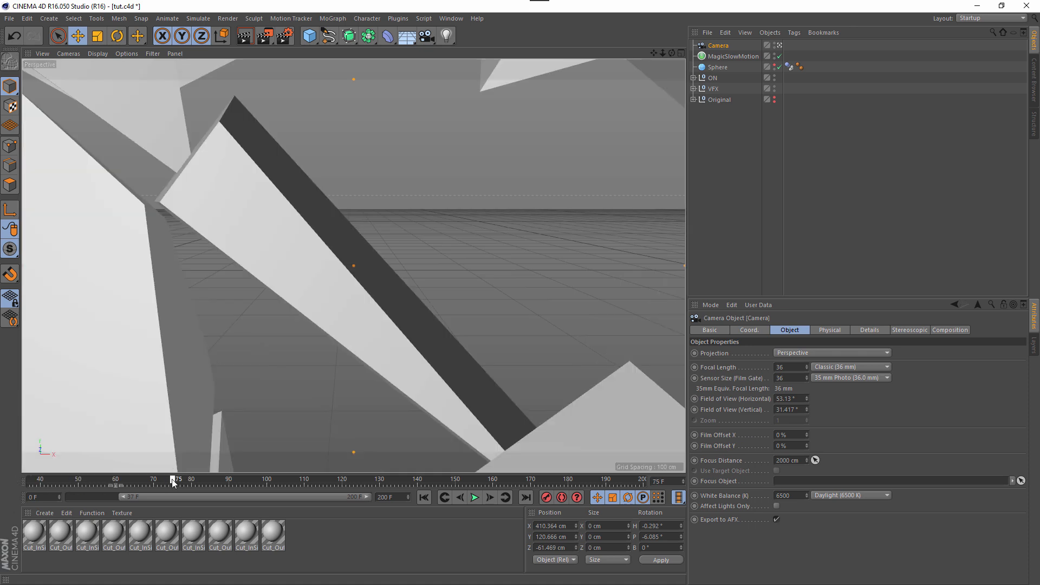
drag(177, 479, 174, 481)
- At frame 120, pull the camera back and level it to frame the whole exploding text, and record a second keyframe
drag(177, 482, 341, 481)
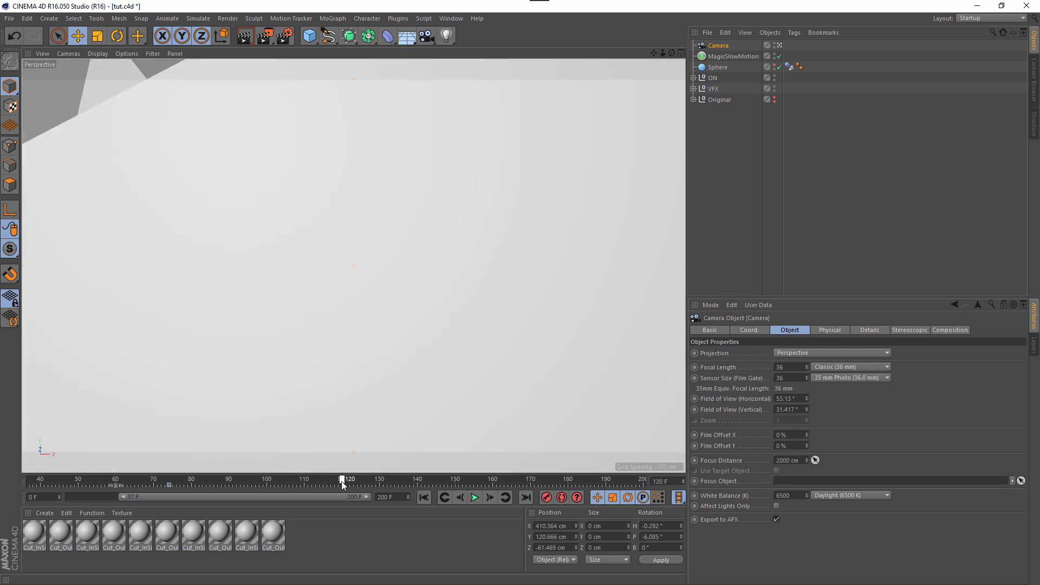
scroll(389, 291, down, 15)
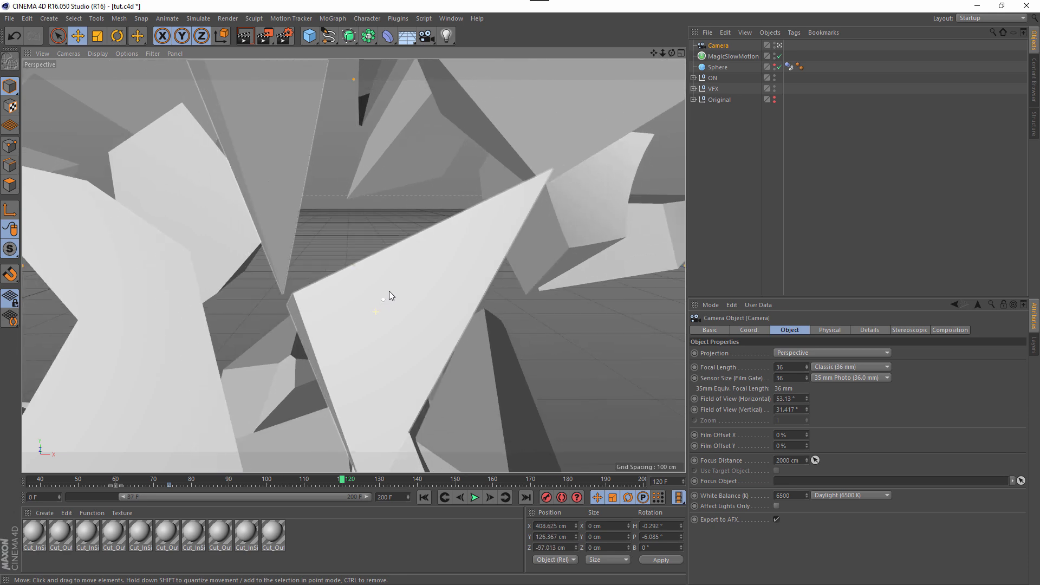
scroll(389, 291, down, 15)
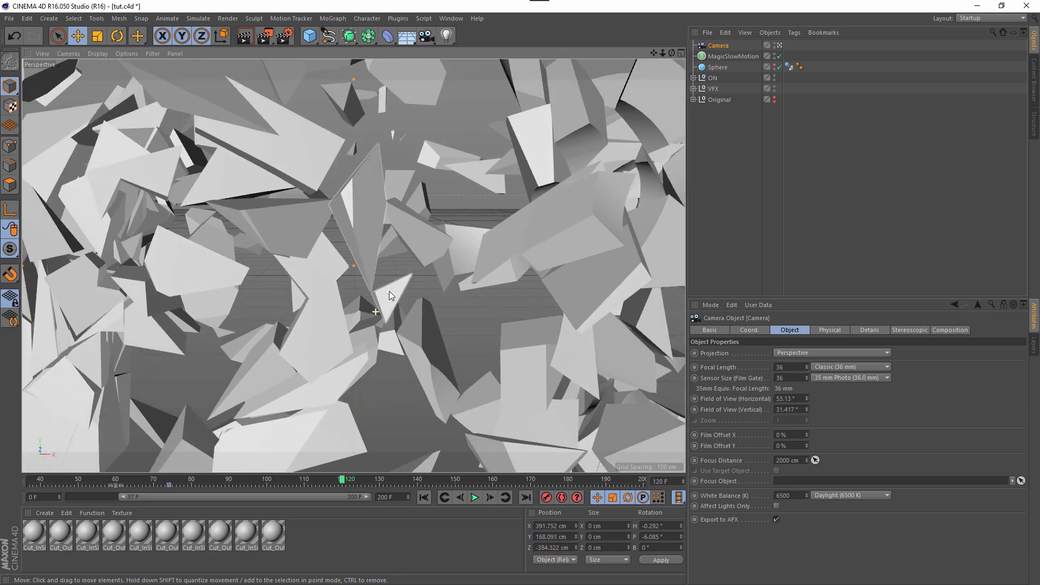
scroll(389, 292, down, 5)
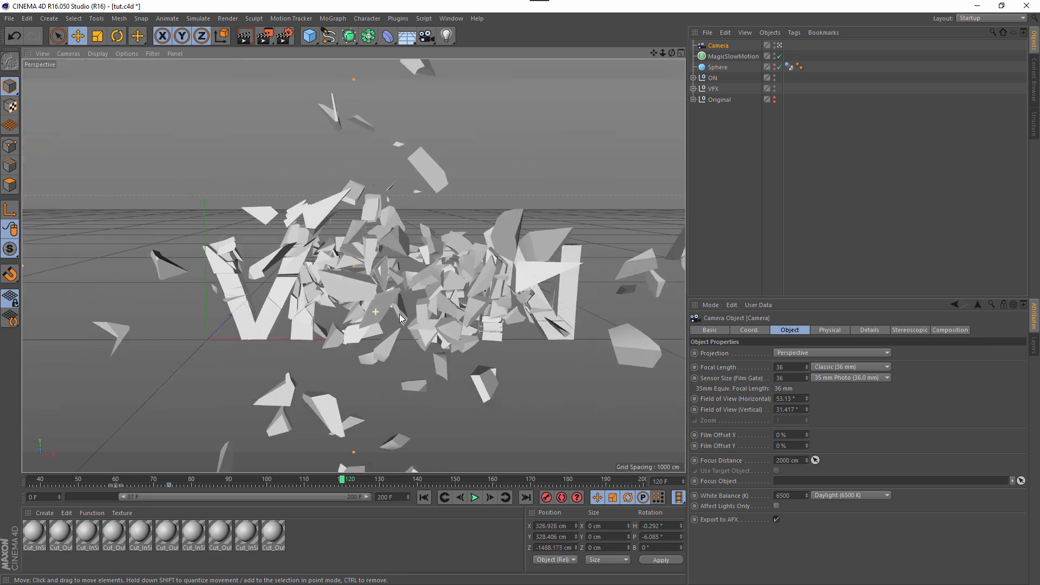
alt+drag(400, 308, 398, 293)
scroll(398, 295, down, 10)
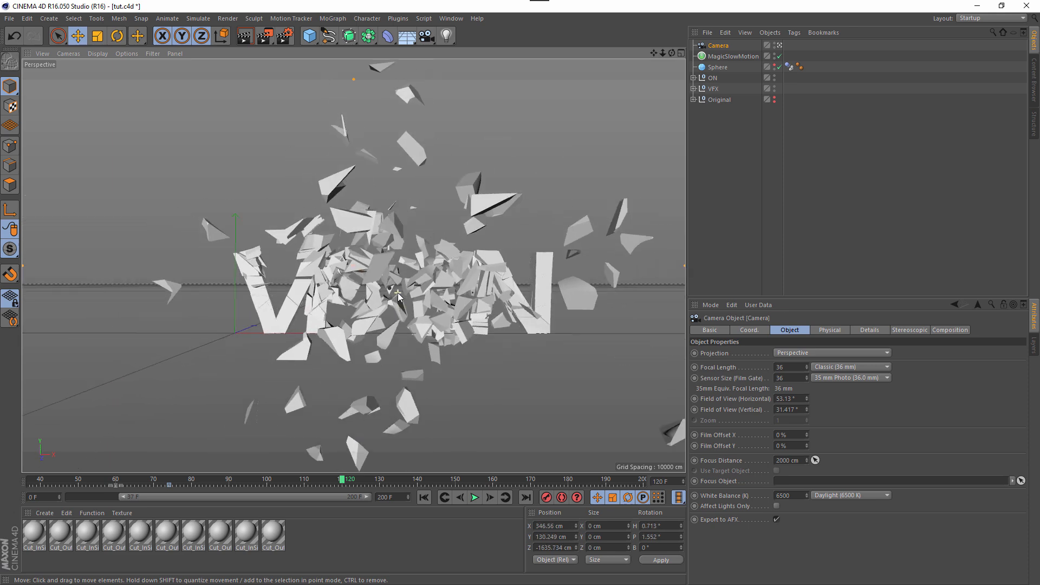
scroll(398, 296, up, 5)
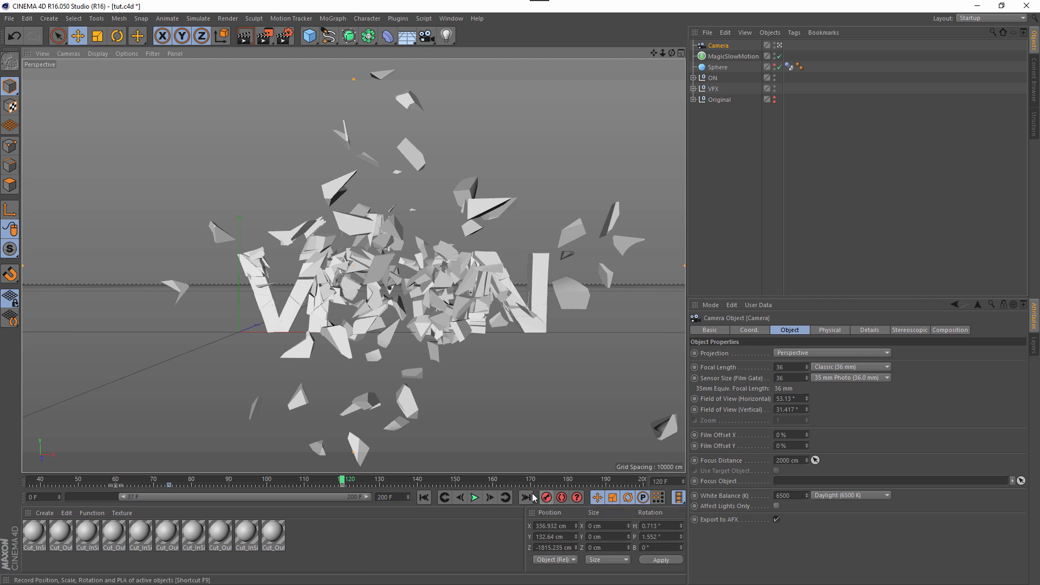
- Preview the camera animation from frame 0, shift its first keyframe to frame 69, and replay it
click(424, 498)
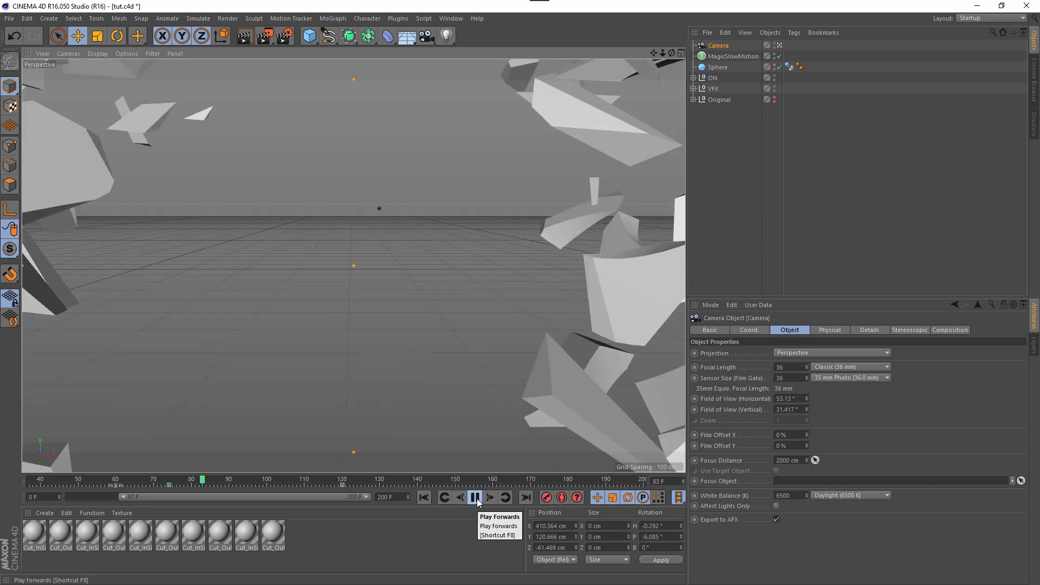
click(475, 499)
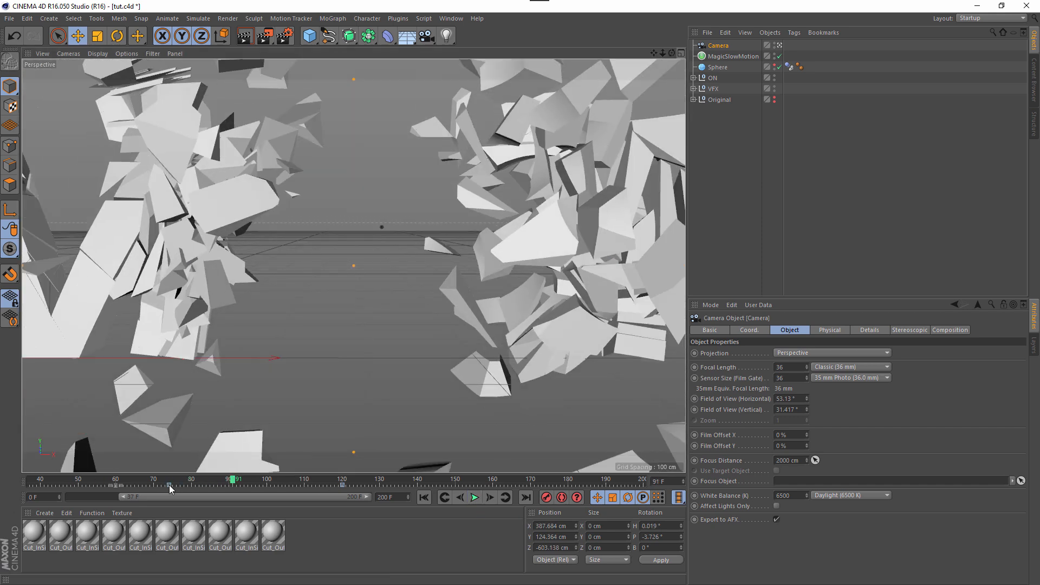
mouse_move(169, 485)
mouse_down()
mouse_move(121, 485)
mouse_move(150, 486)
mouse_up()
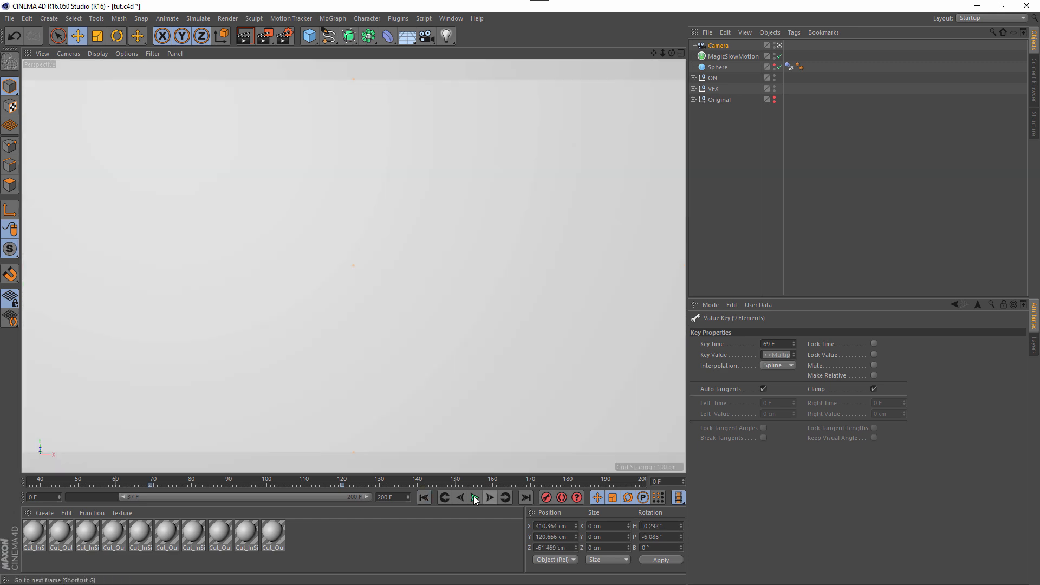
click(474, 497)
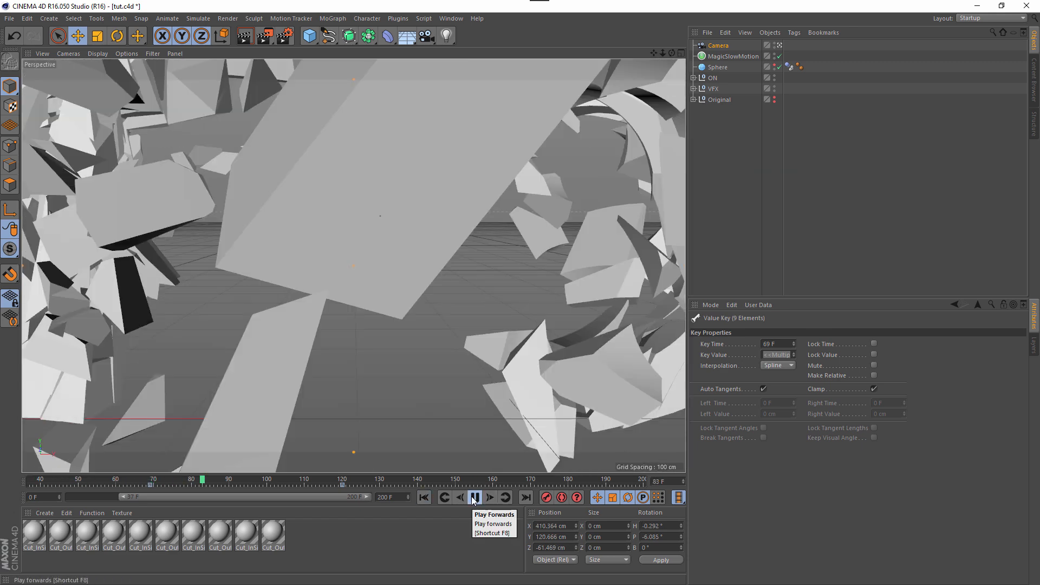
- Move the first camera keyframe to frame 70 and the second to frame 111, and preview the pull-back
click(475, 497)
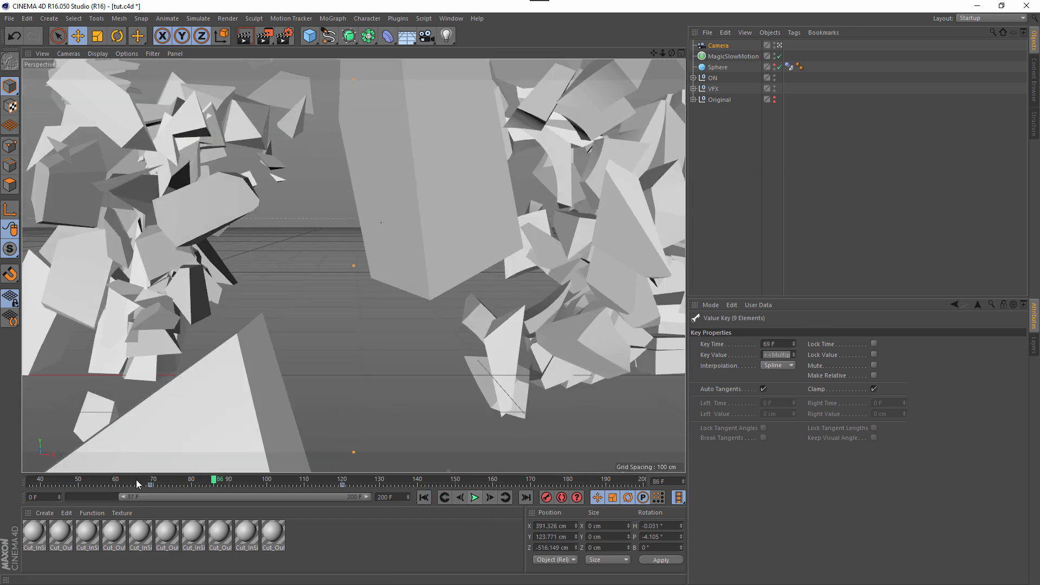
mouse_move(150, 486)
mouse_down()
mouse_move(120, 484)
mouse_move(168, 486)
mouse_move(154, 487)
mouse_up()
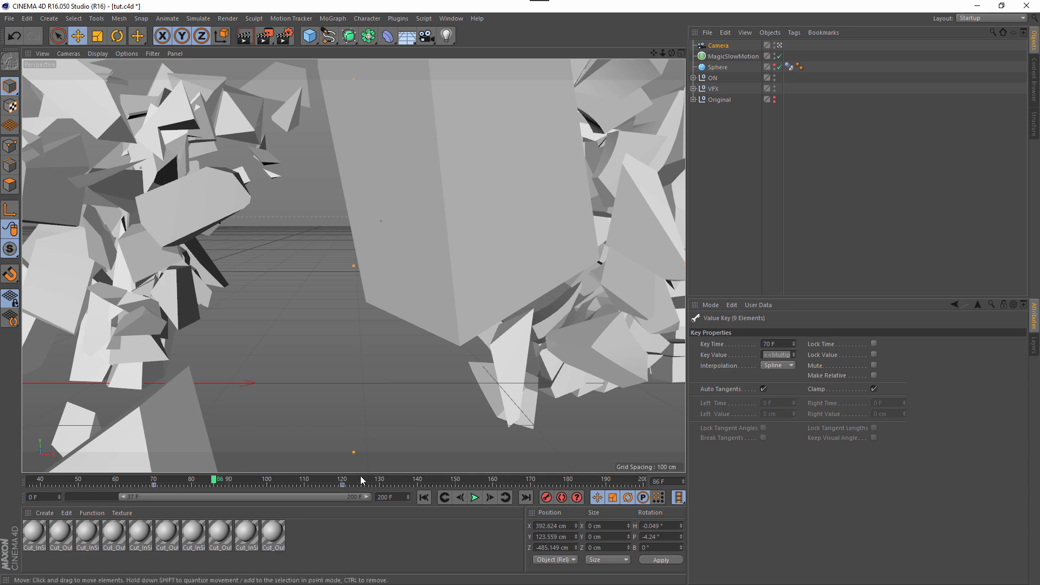
drag(342, 487, 310, 485)
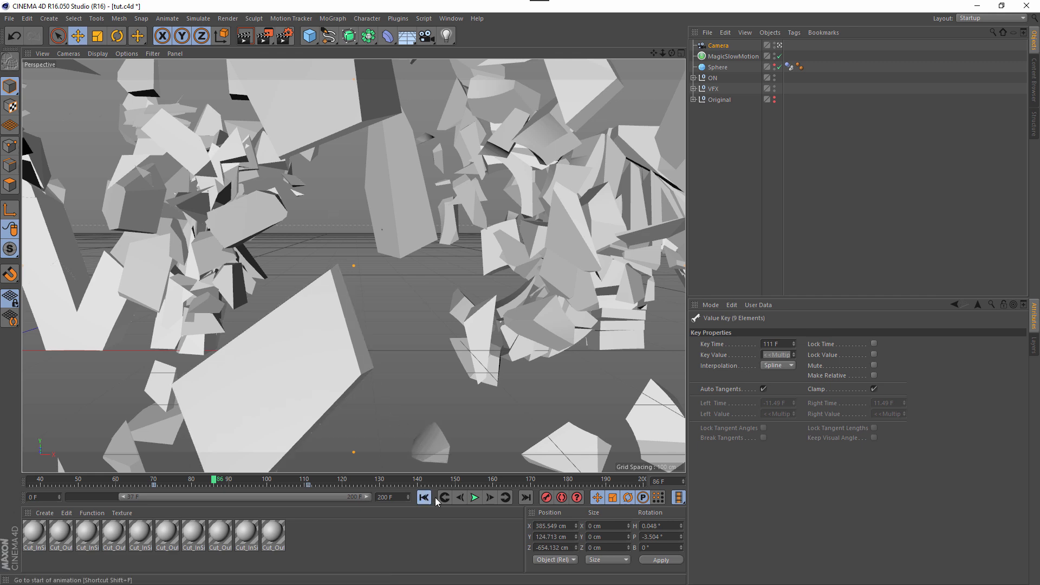
click(475, 497)
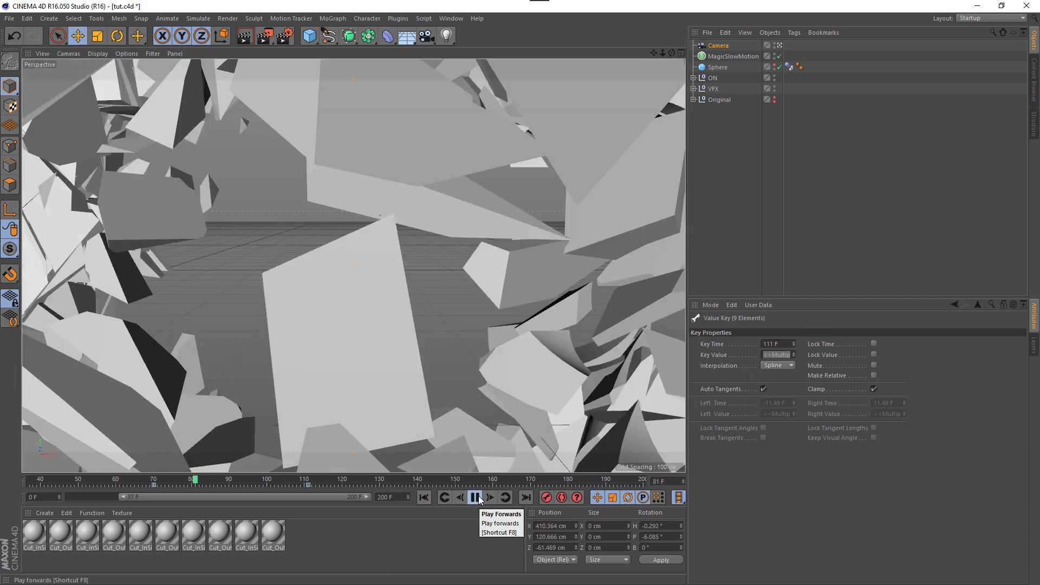
click(475, 497)
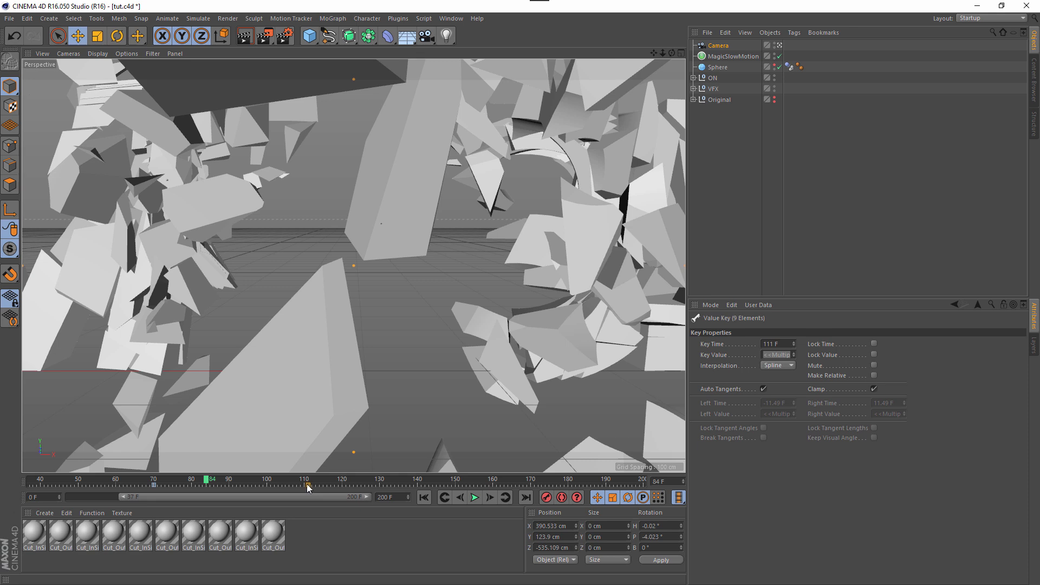
- Speed up the pull-back by moving the second camera keyframe to frame 103 and finally frame 101, replaying the animation after each change
drag(308, 488, 278, 484)
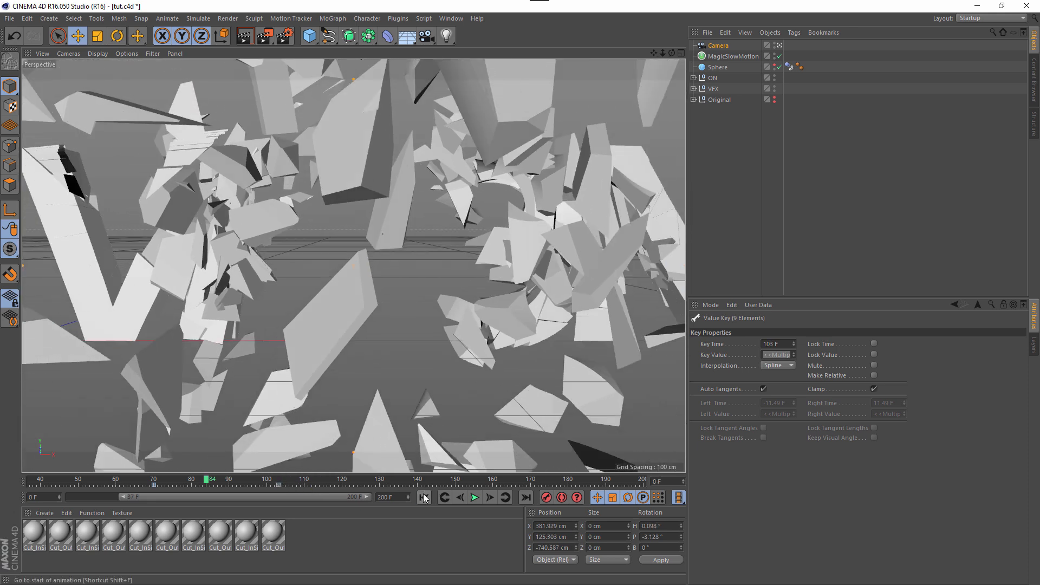
click(423, 497)
click(476, 497)
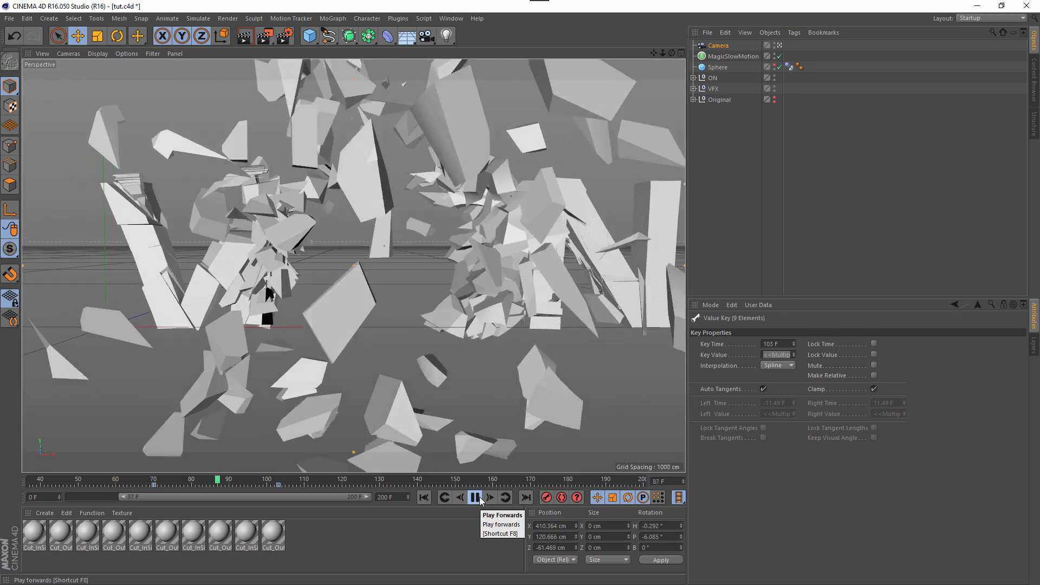
click(475, 497)
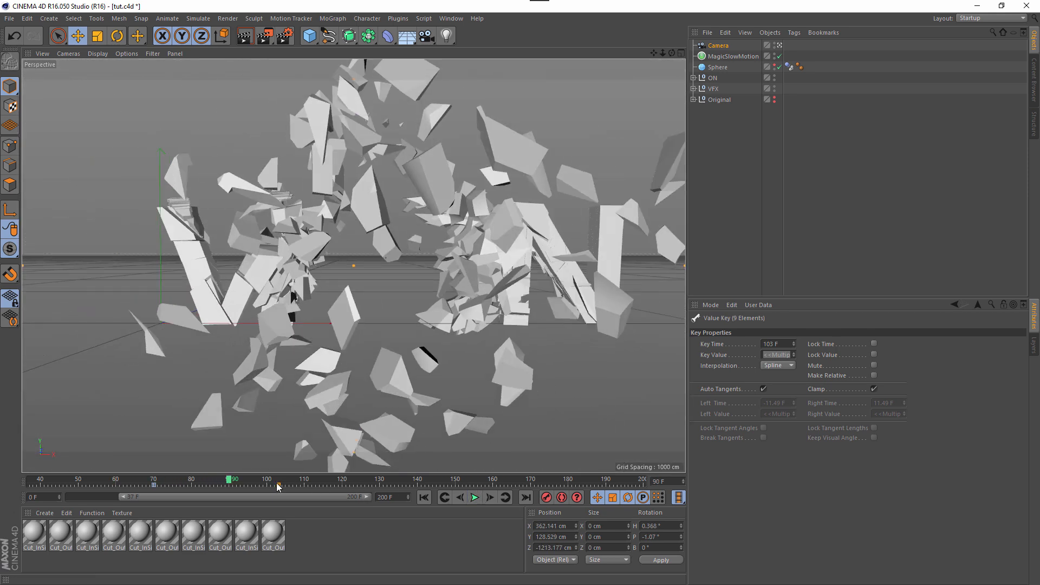
drag(278, 486, 270, 486)
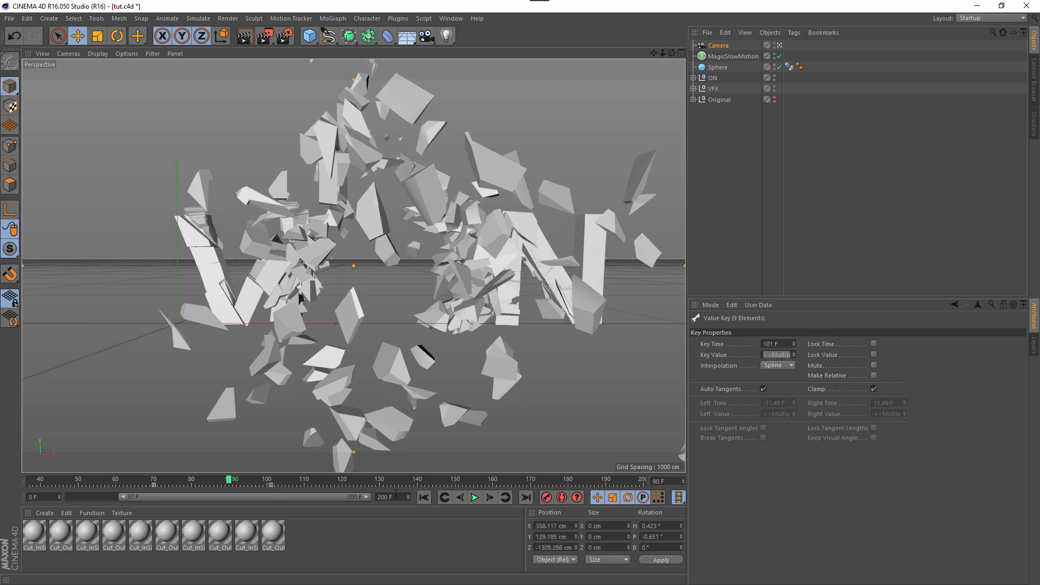
click(423, 497)
click(474, 497)
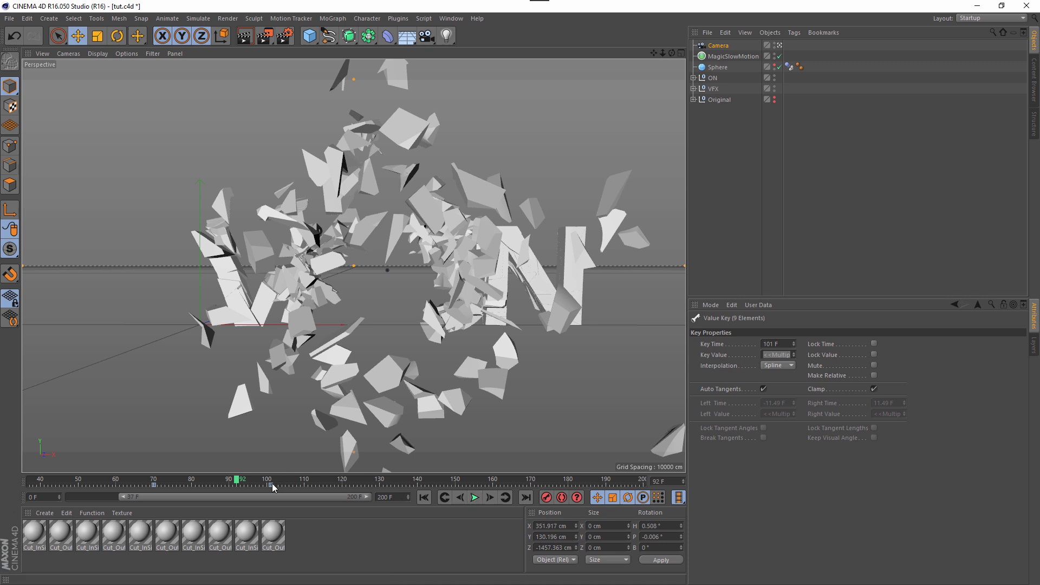
click(474, 497)
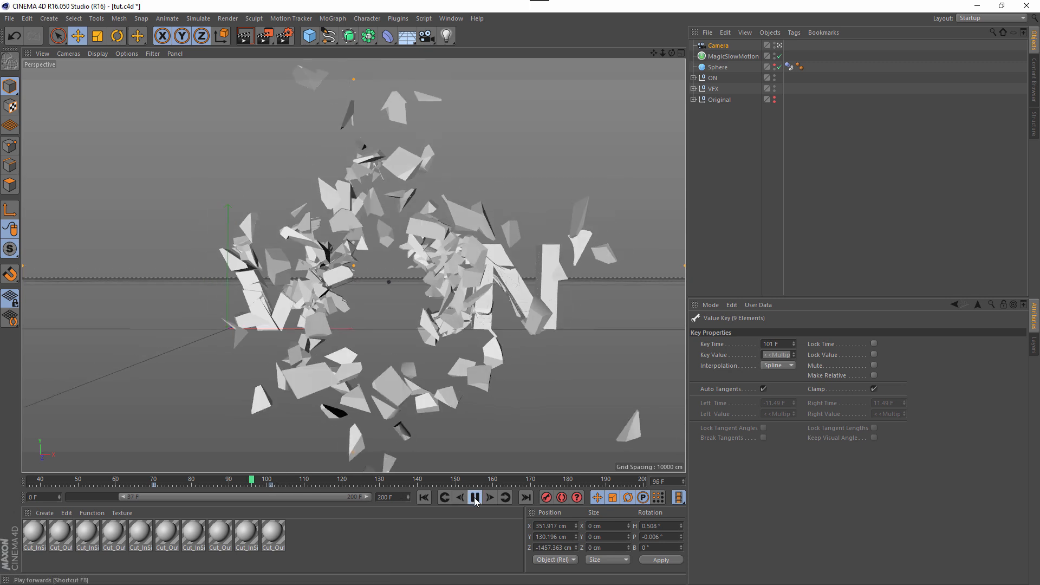
click(475, 497)
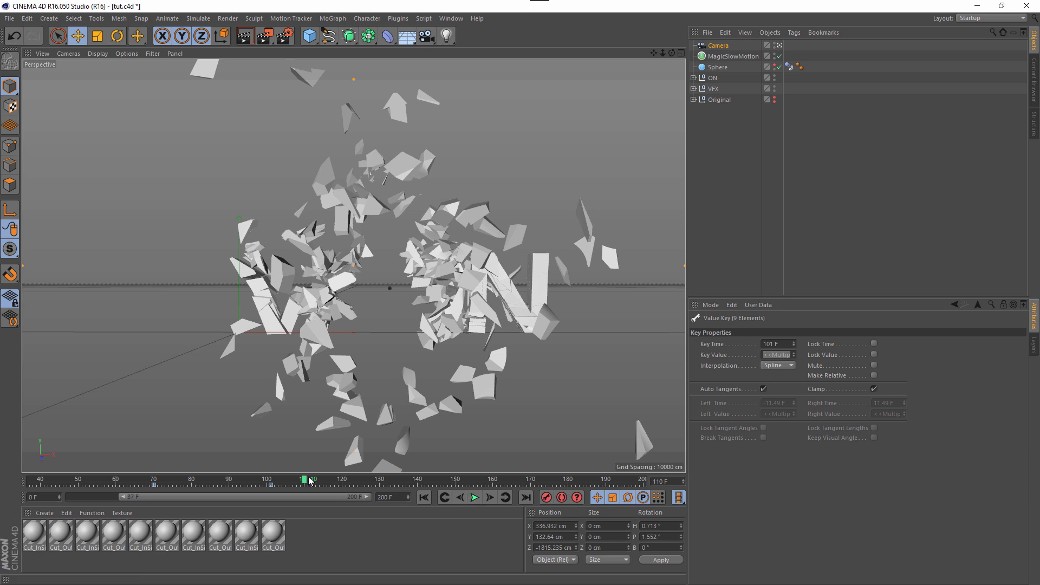
- At frame 132, pull the camera farther back, tilt and shift it to reframe the scattered fragments, and record a third camera keyframe
drag(310, 485, 388, 485)
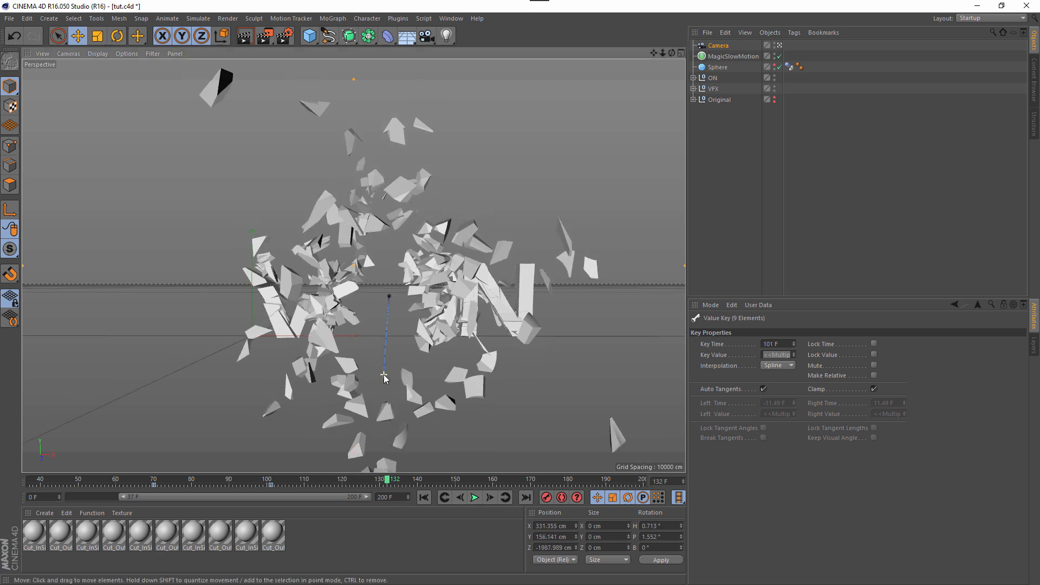
scroll(390, 368, down, 2)
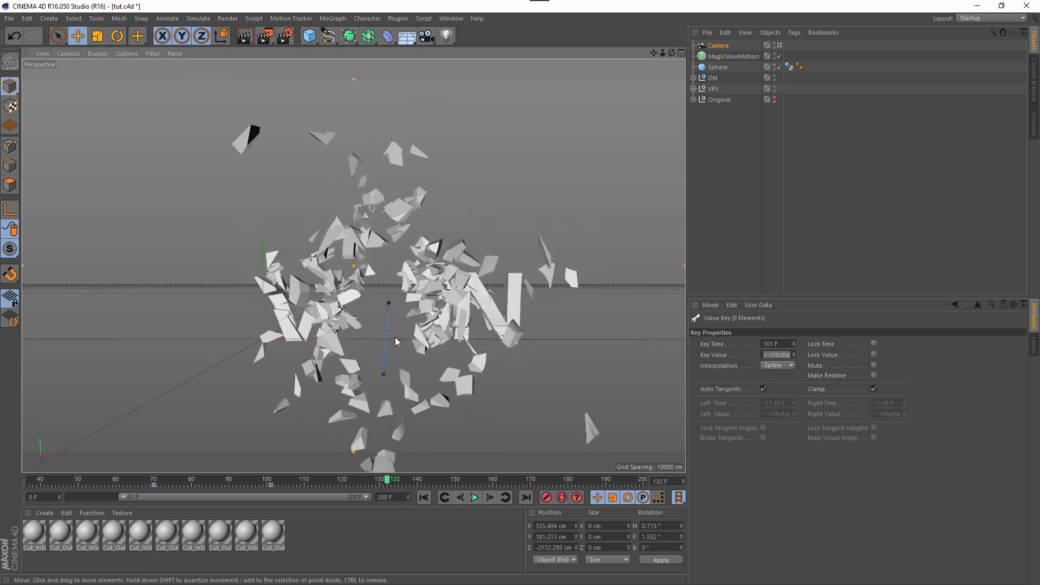
alt+drag(394, 340, 394, 334)
alt+middle_drag(396, 347, 402, 329)
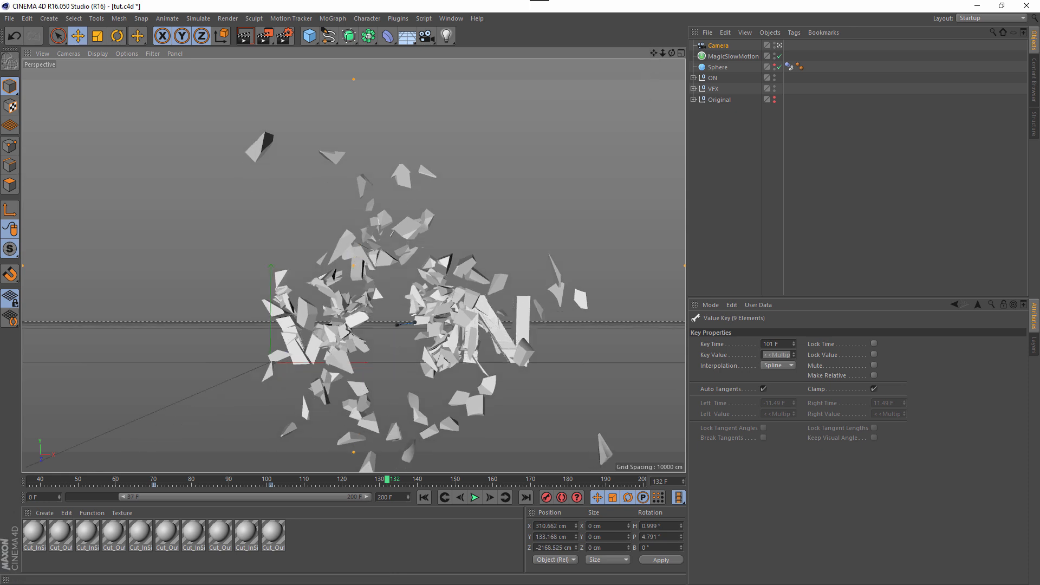
mouse_move(653, 53)
mouse_down()
mouse_move(653, 36)
mouse_move(652, 62)
mouse_move(633, 71)
mouse_move(647, 58)
mouse_up()
scroll(486, 236, down, 4)
scroll(504, 256, down, 4)
scroll(506, 242, down, 4)
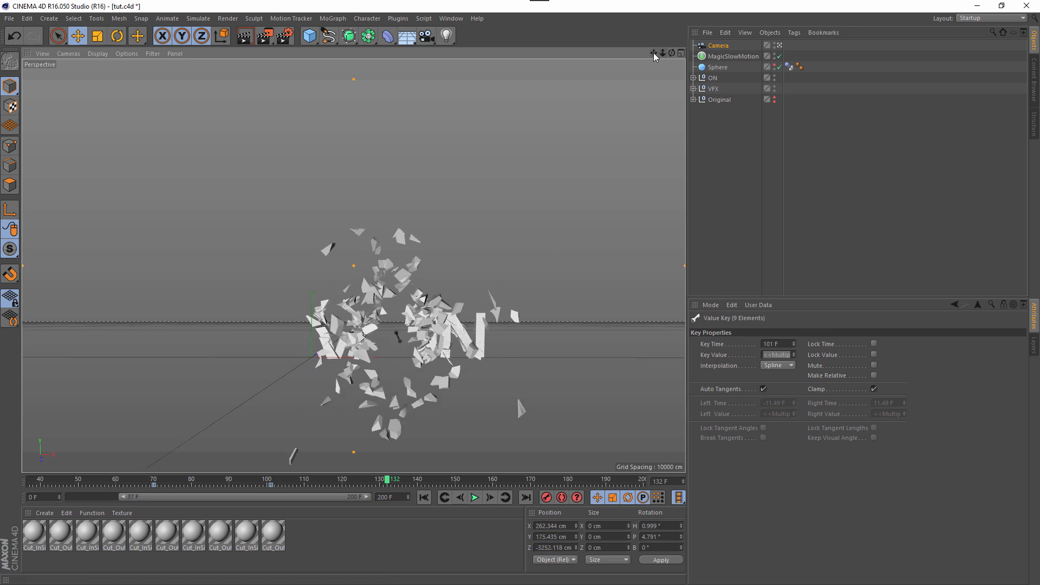
drag(653, 53, 642, 62)
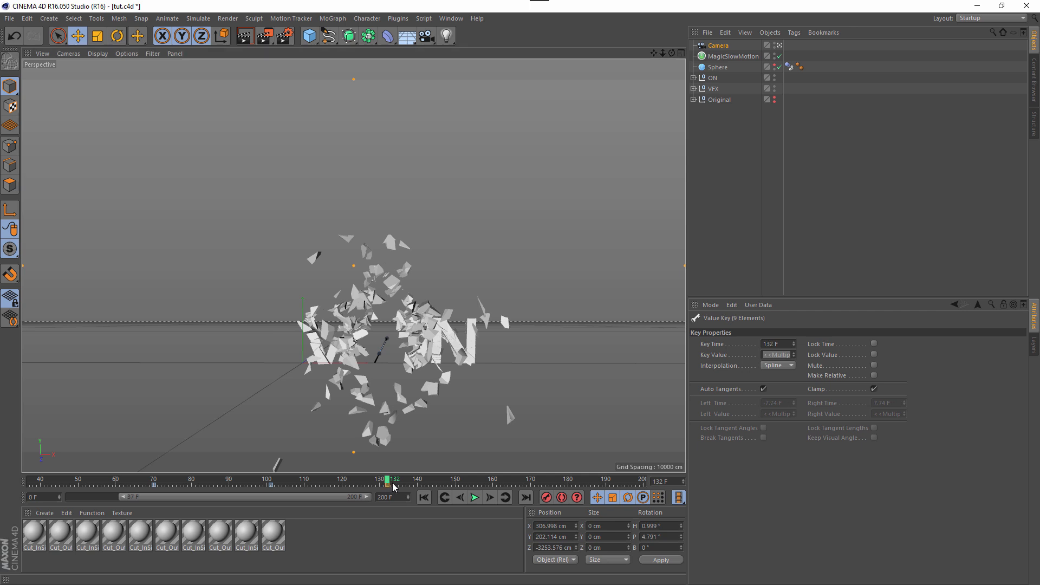
- Move the third camera keyframe to frame 200, preview the animation, and return to frame 0
drag(270, 485, 641, 460)
click(432, 497)
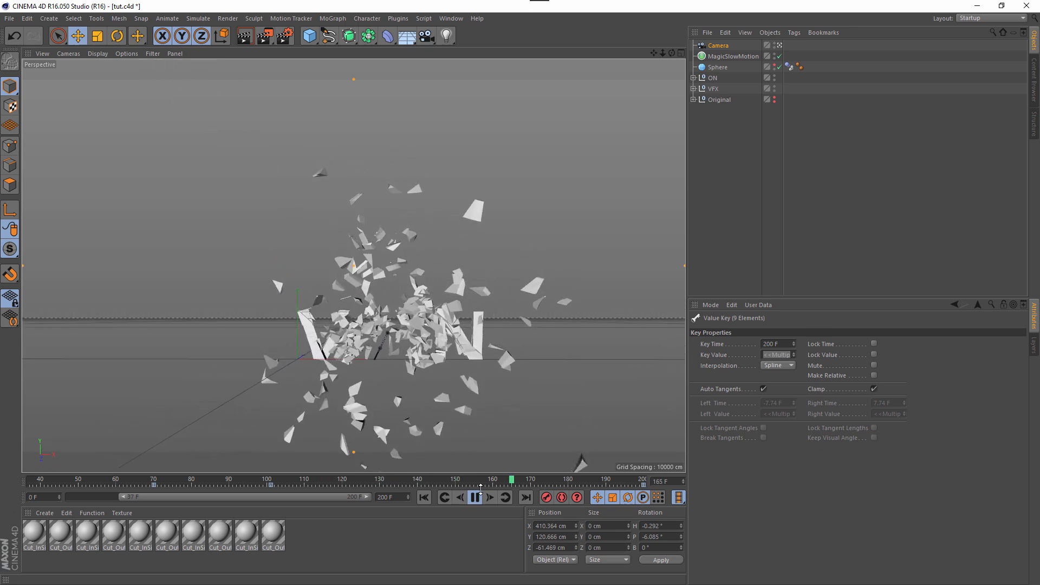
click(482, 497)
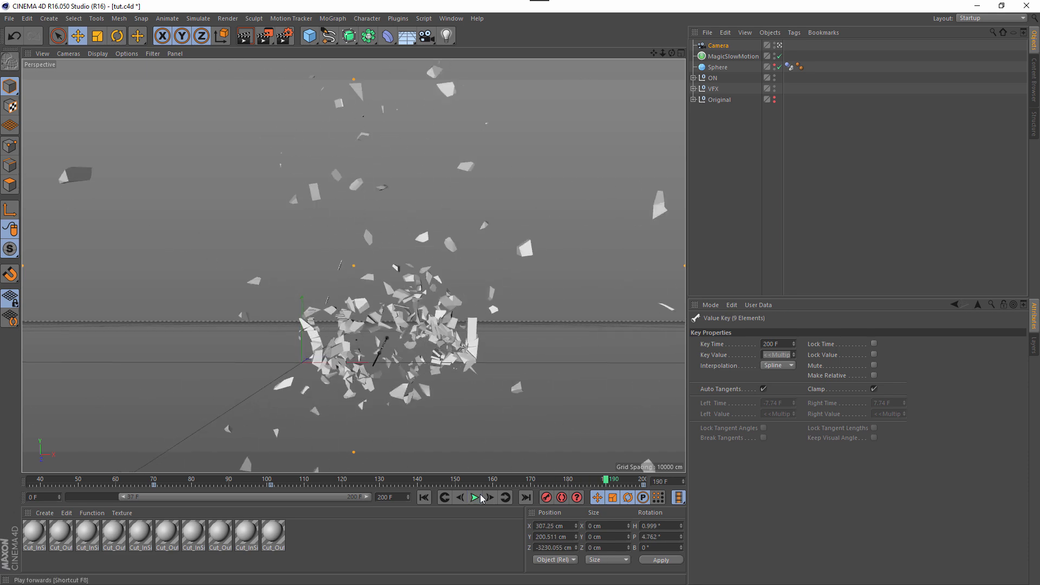
click(424, 497)
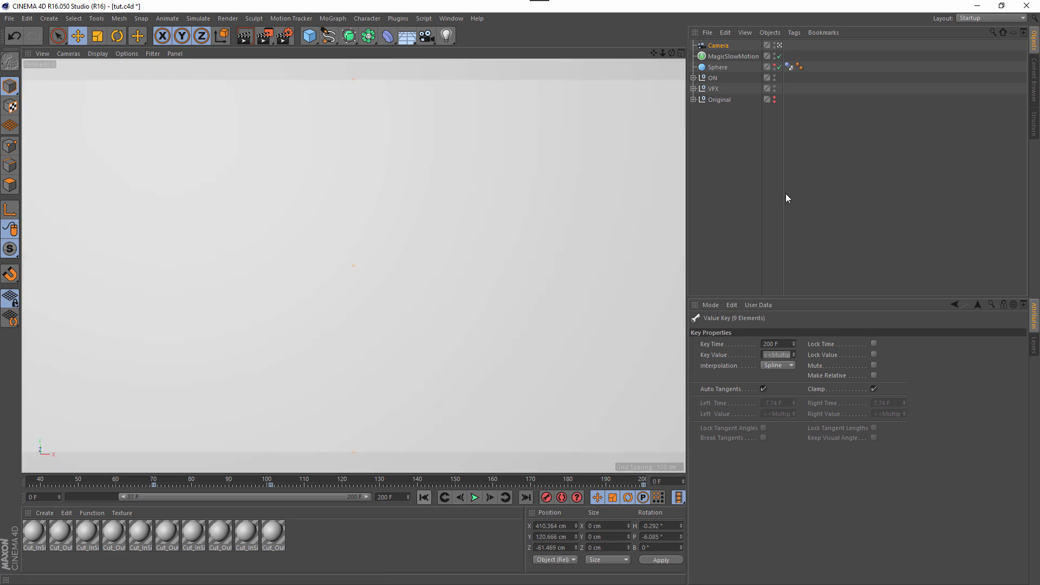
- Leave the camera view, play to frame 83, and view the shattered text together with the camera from the side
click(780, 46)
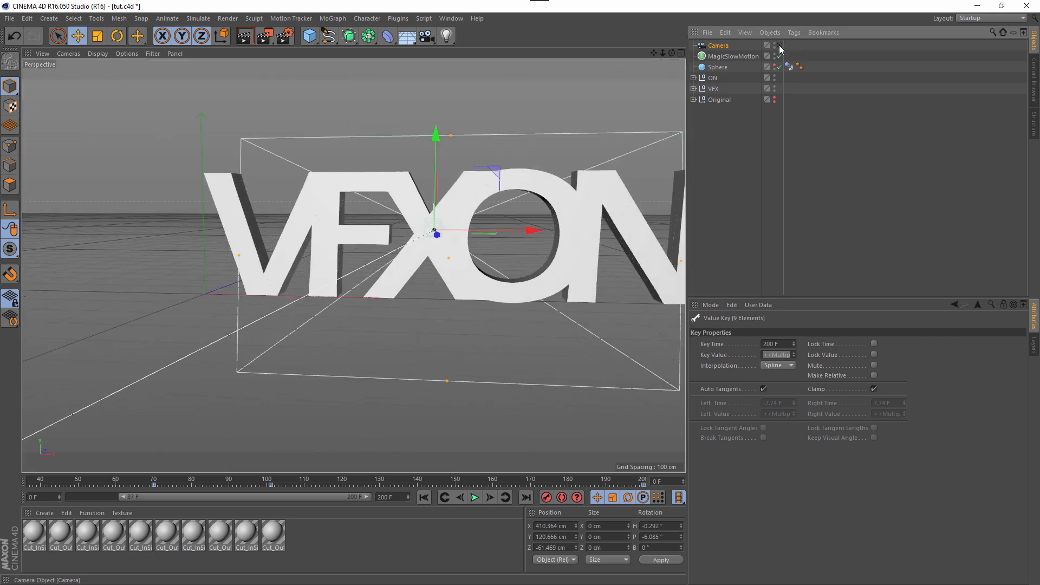
click(780, 45)
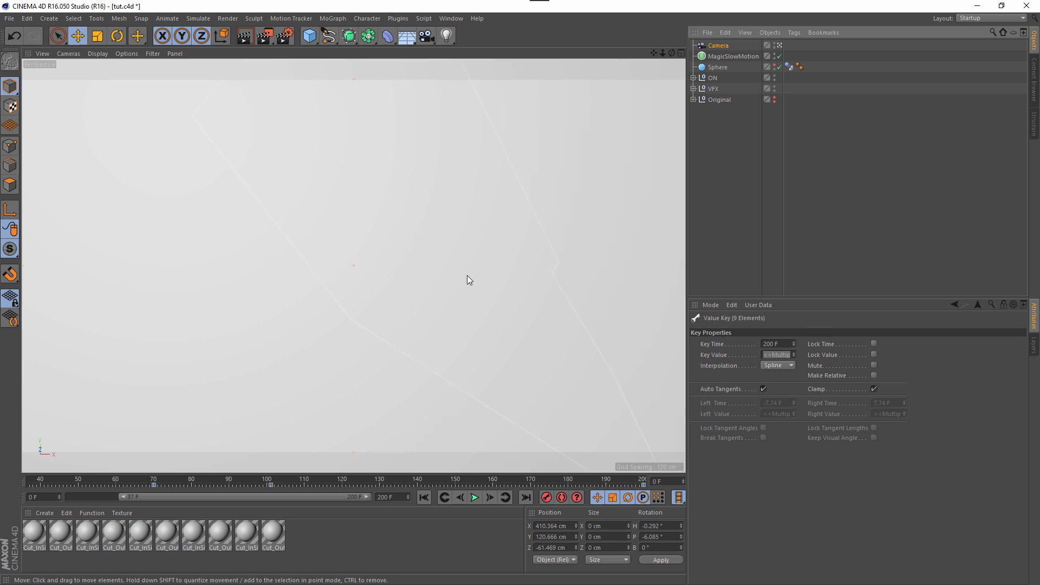
click(780, 45)
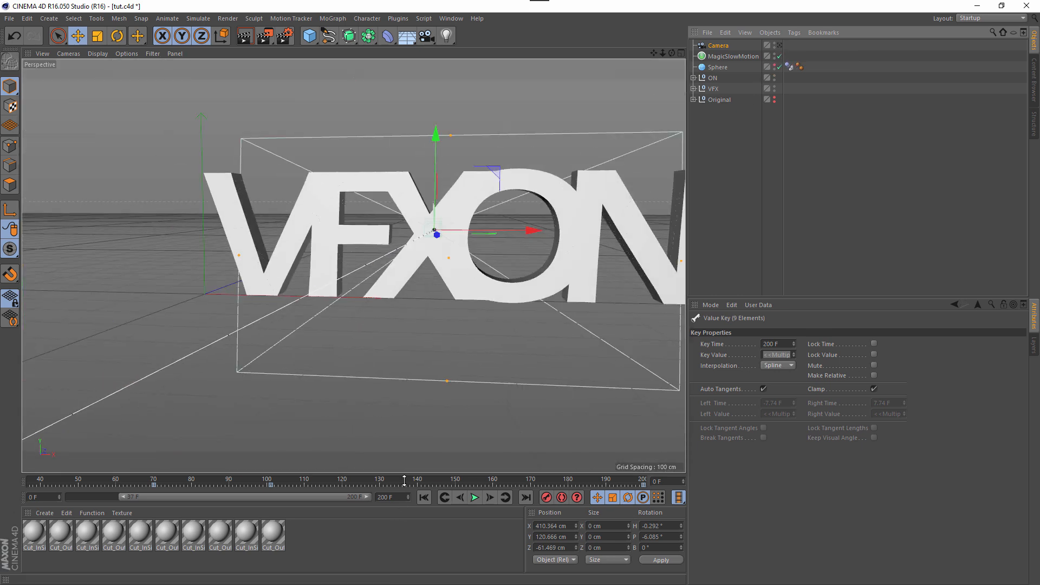
click(502, 339)
alt+drag(502, 340, 412, 362)
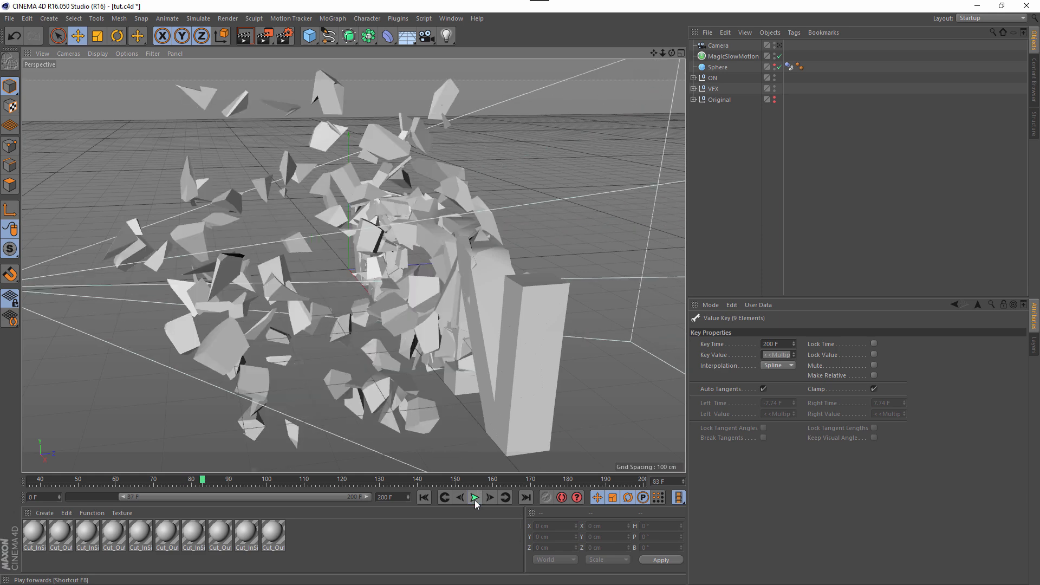
click(474, 498)
scroll(495, 343, down, 5)
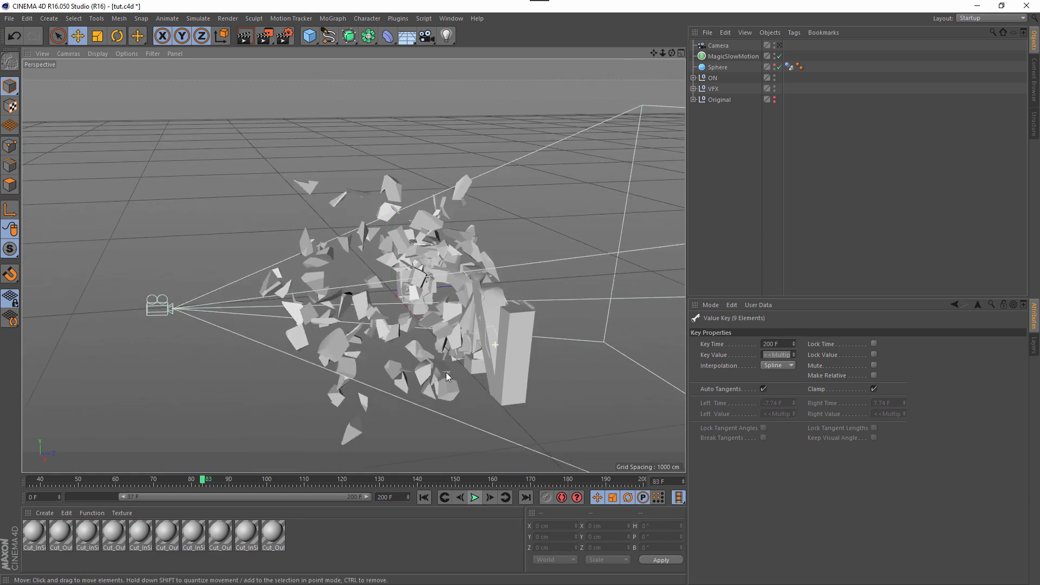
alt+drag(446, 372, 440, 352)
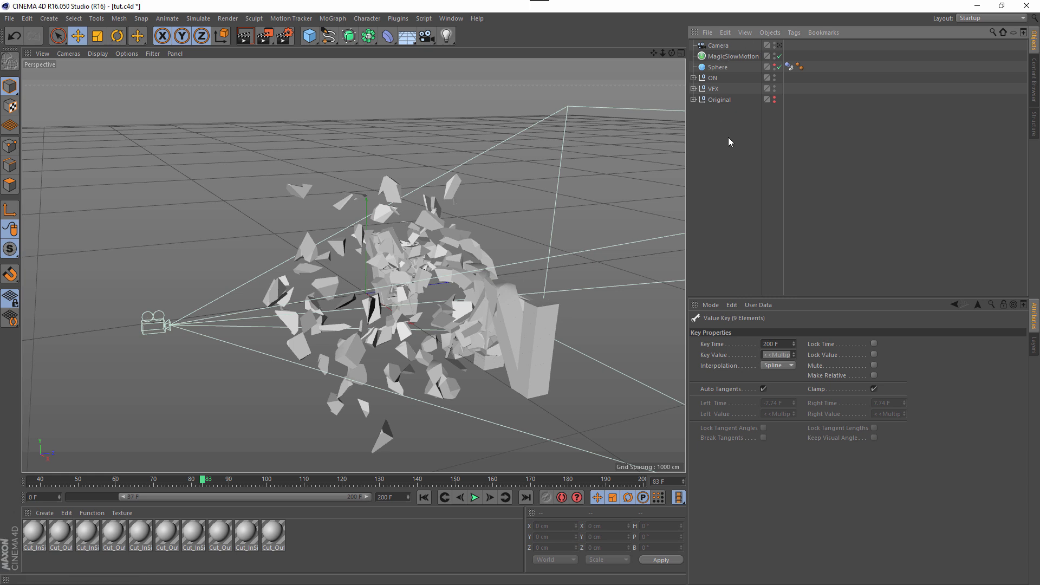
- Add a spot light to the scene and change its type to Square Spot
click(452, 39)
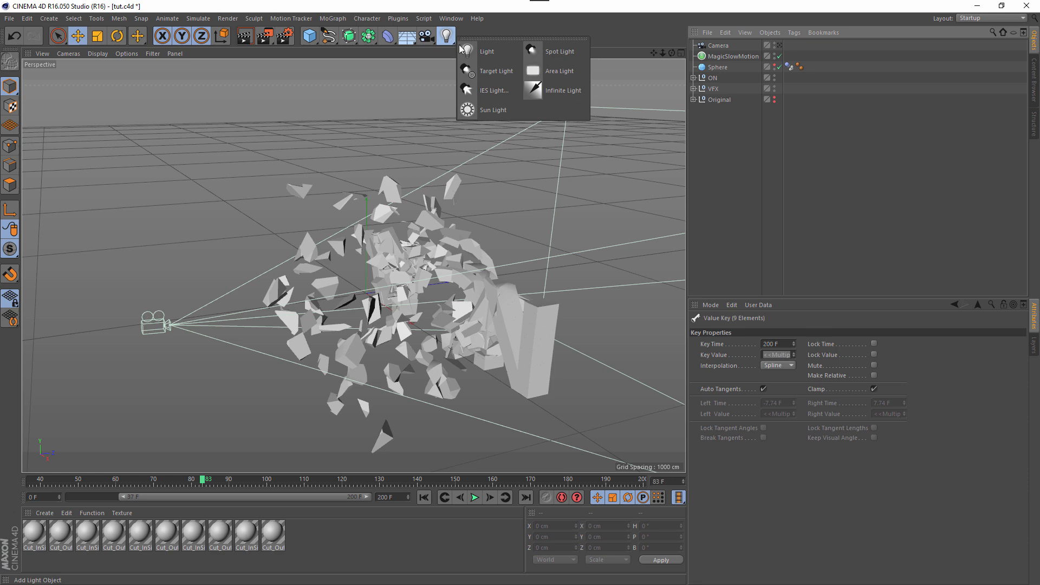
click(551, 52)
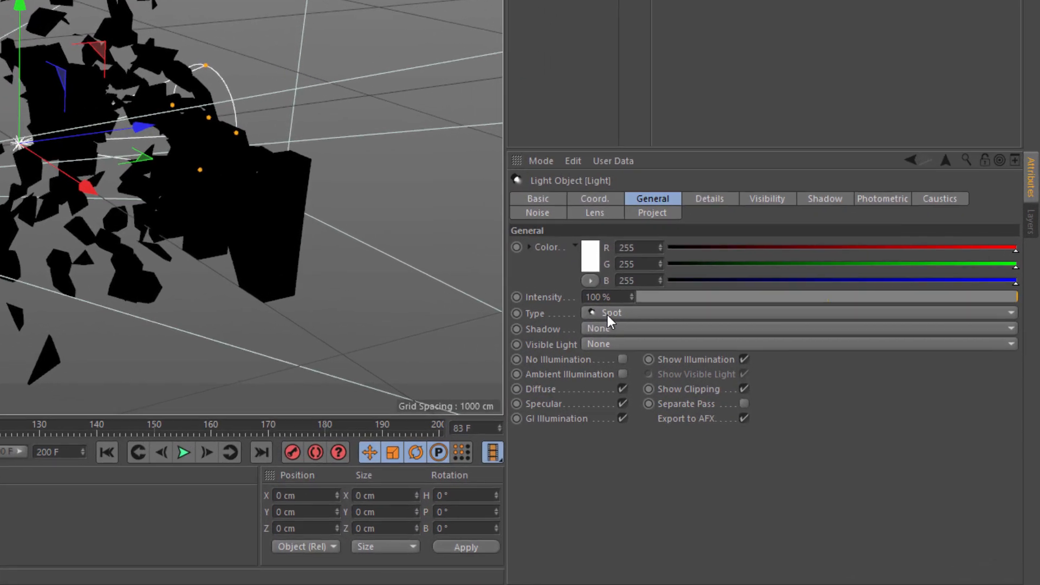
click(607, 312)
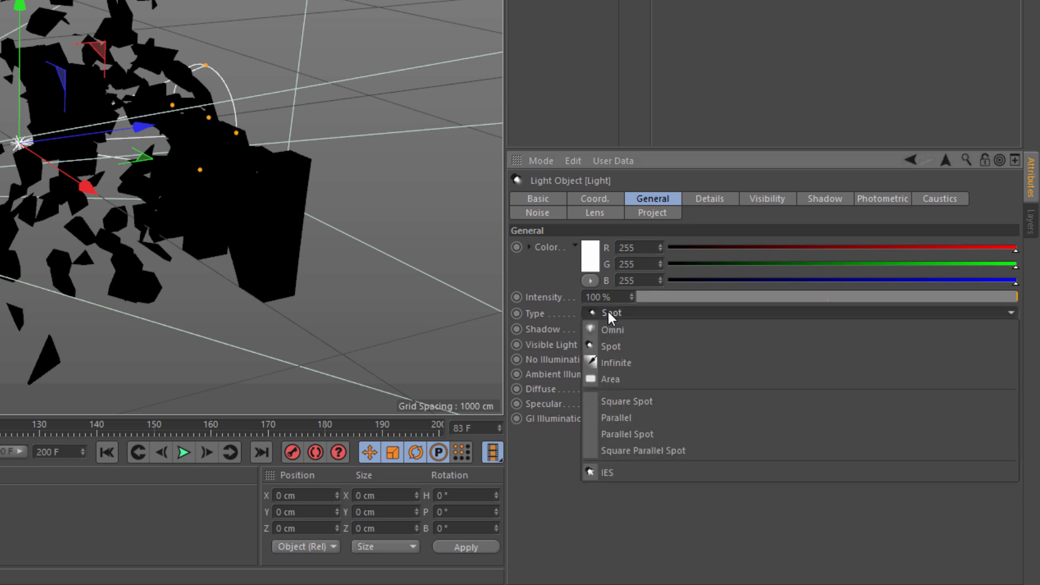
click(661, 398)
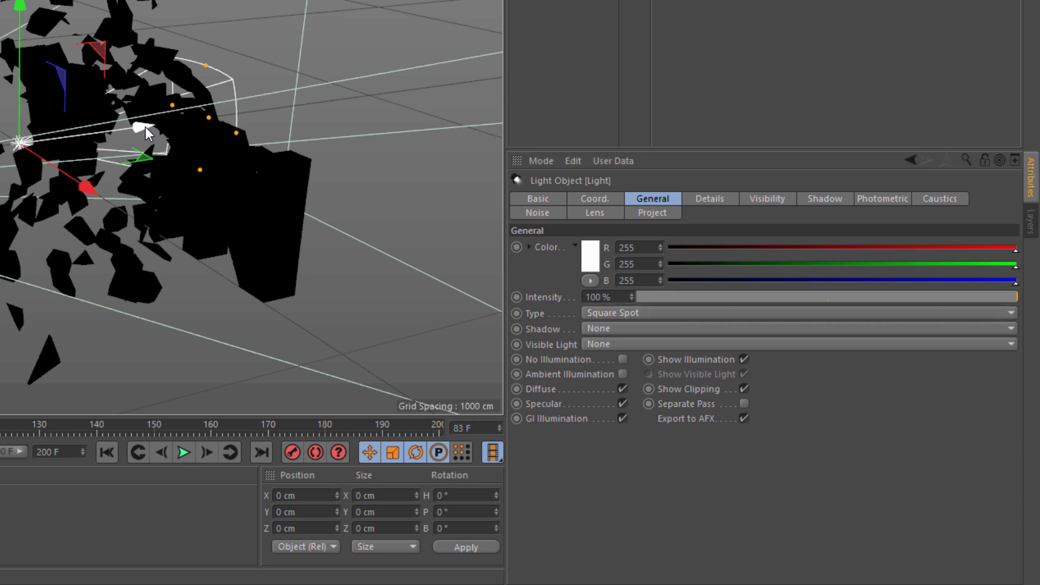
- Rotate the light's heading to 180° and move it behind the text along Z to about 1316 cm
key(r)
drag(17, 171, 39, 85)
key(e)
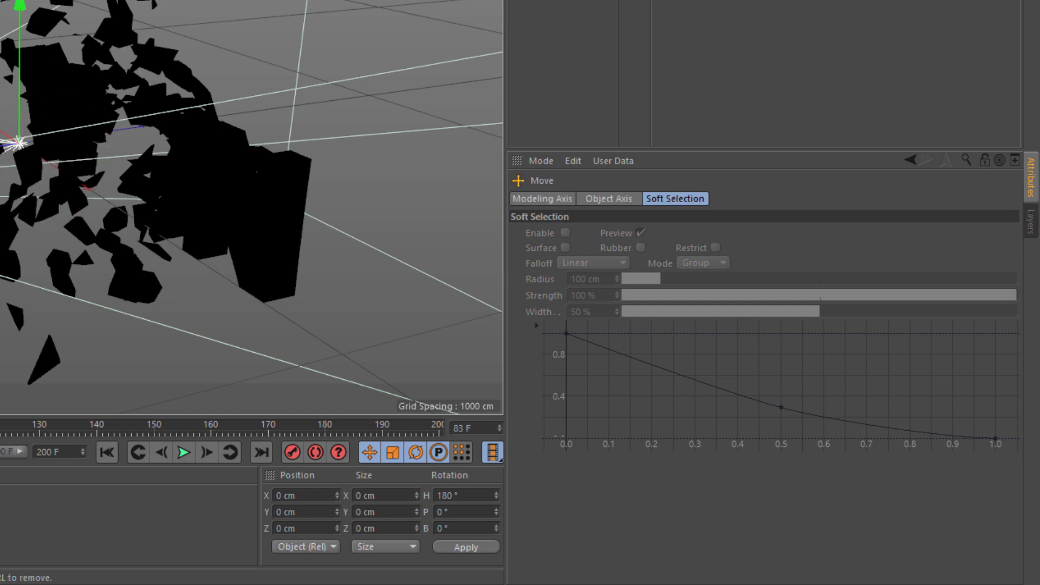
drag(140, 128, 359, 174)
alt+drag(284, 220, 71, 200)
scroll(157, 204, down, 4)
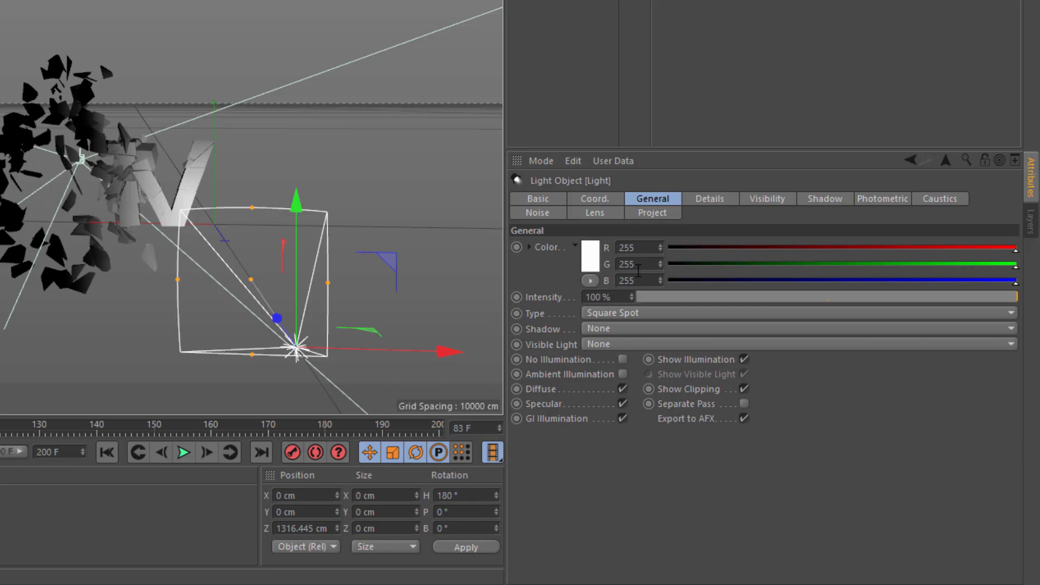
- Set the light's shadow to Shadow Maps (Soft) and enable Ambient Illumination
click(609, 330)
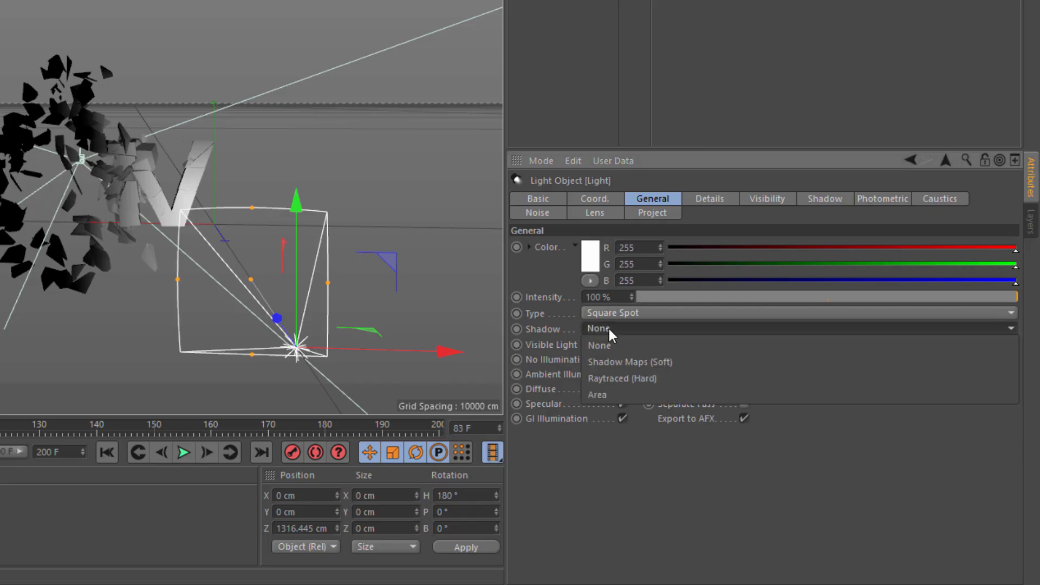
click(629, 360)
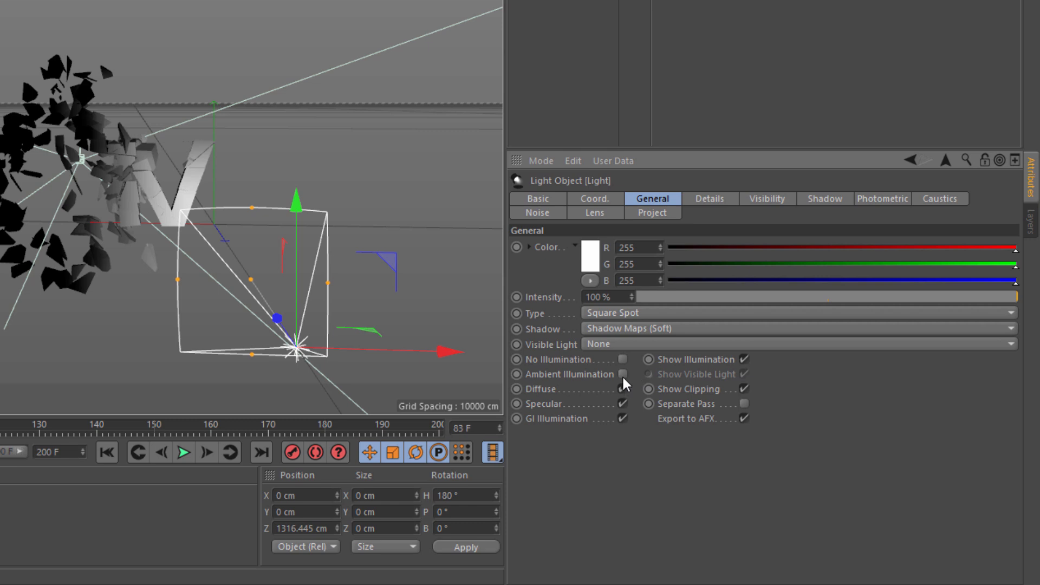
click(622, 373)
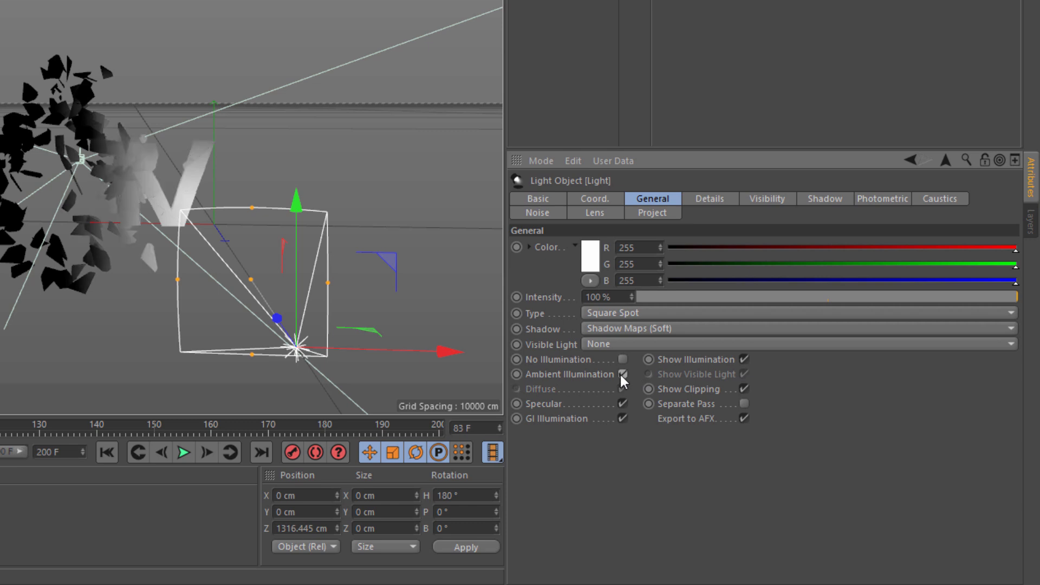
- Set the light's visible light to Volumetric and its colour to RGB 171, 188, 213
click(610, 345)
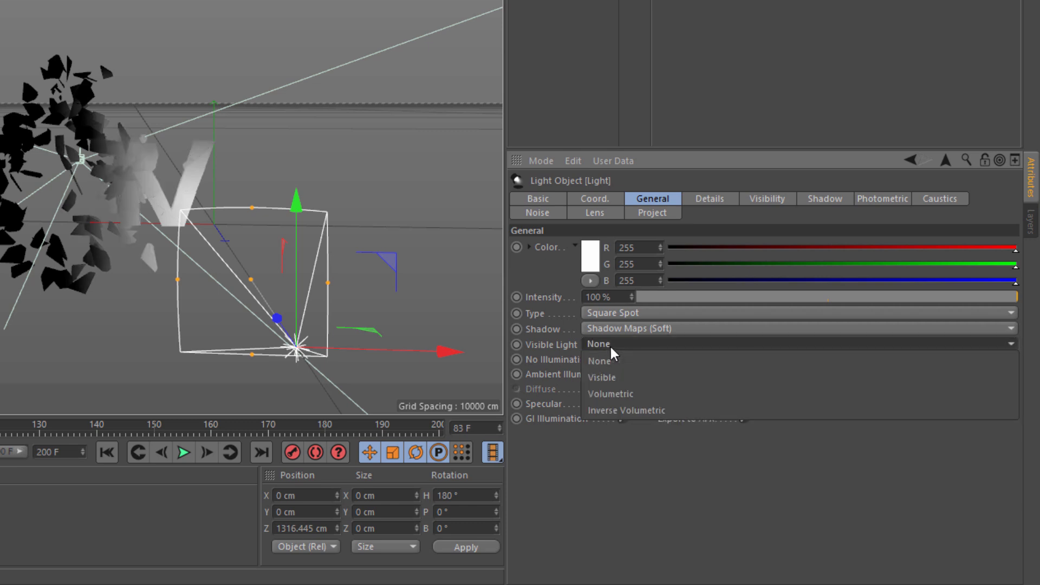
click(617, 394)
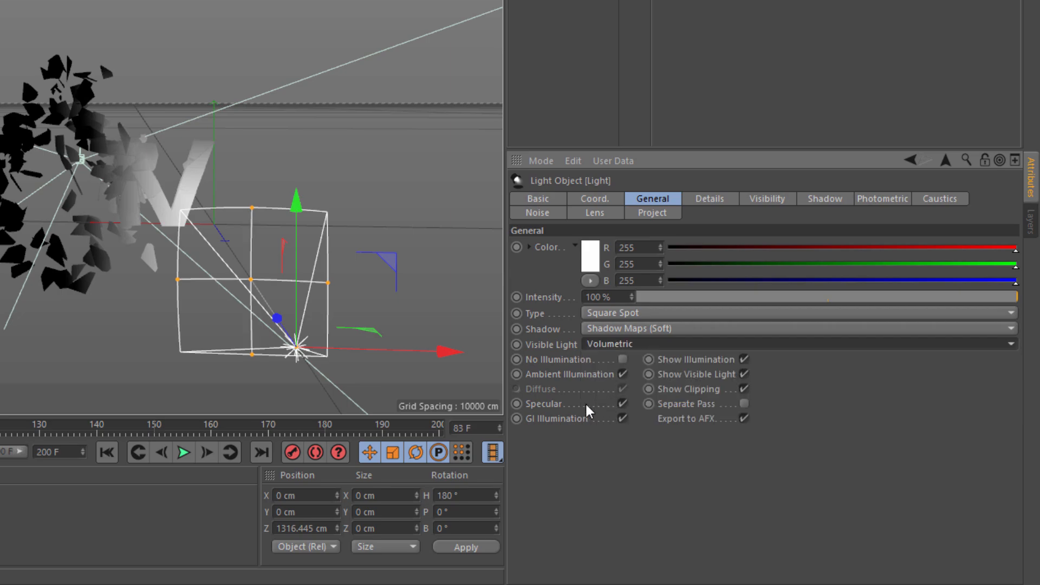
click(626, 248)
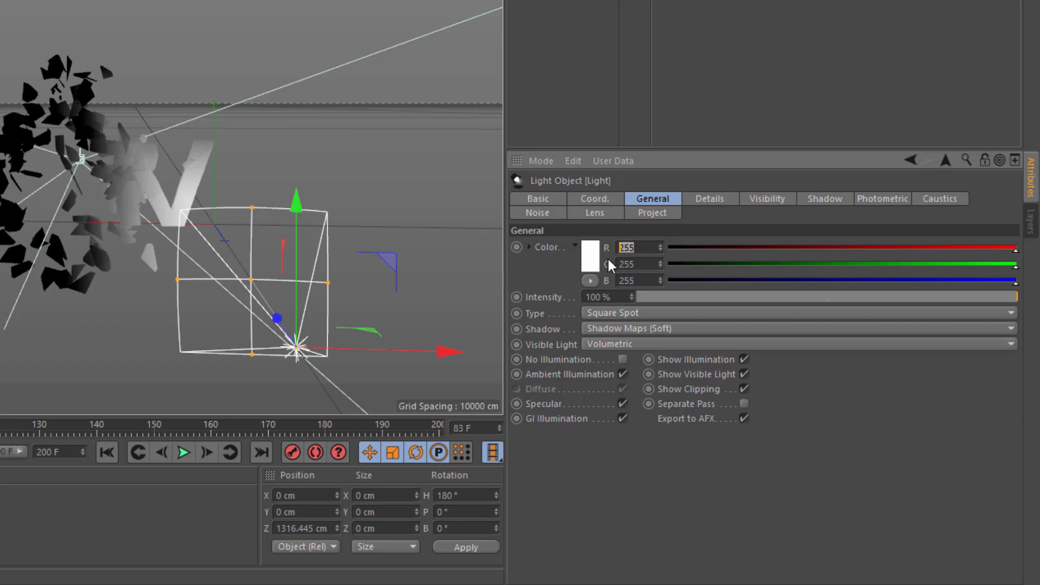
click(647, 264)
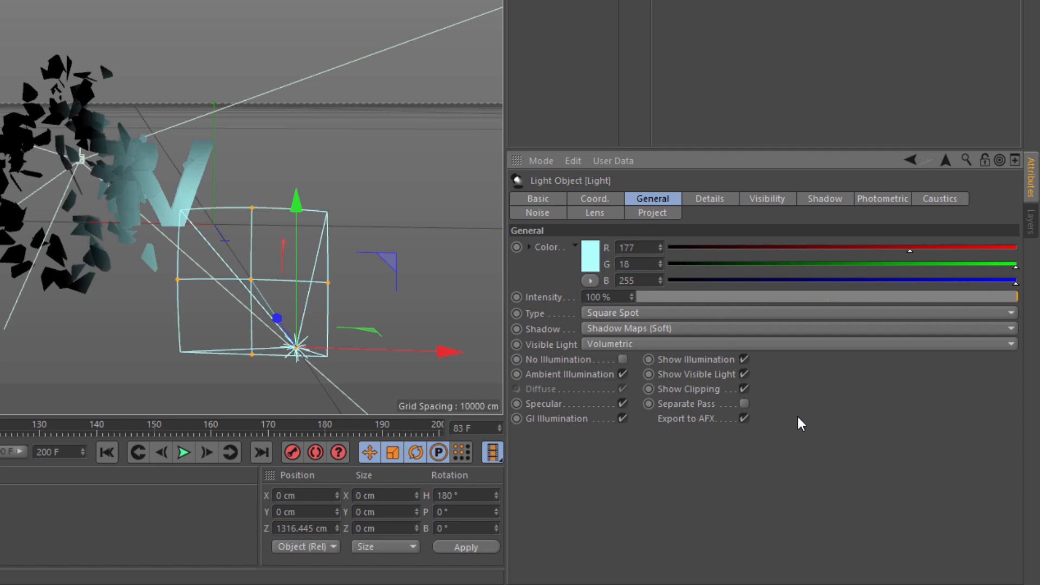
text(188)
key(Tab)
text(21)
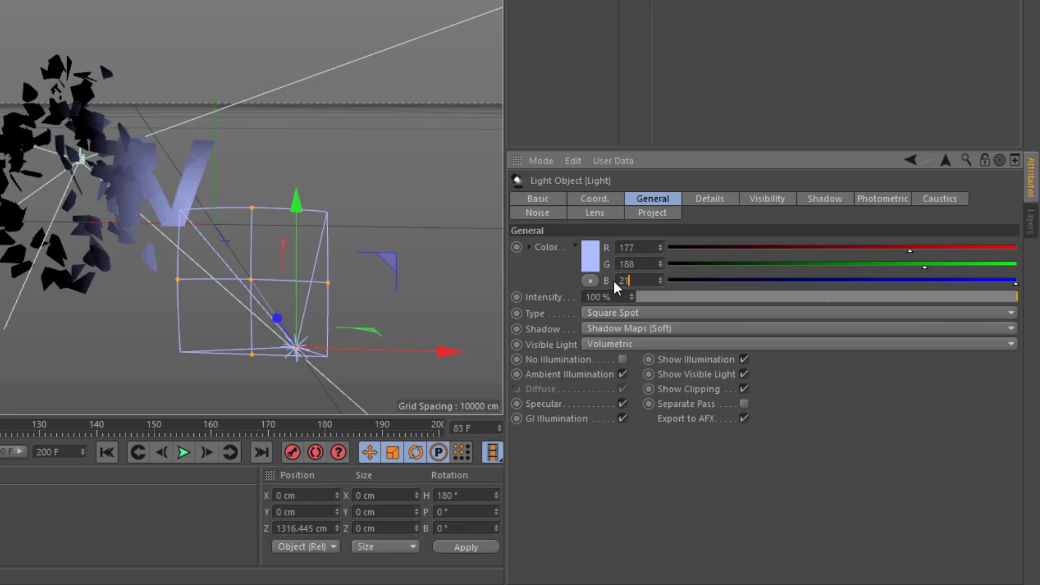
text(3)
key(Return)
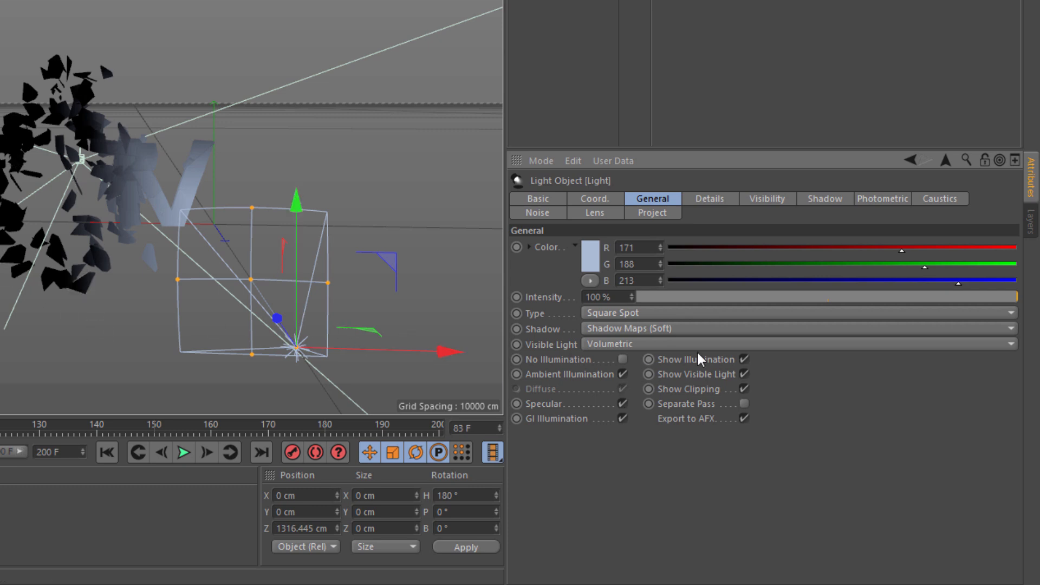
- Set the light's inner angle to 15° and its aspect ratio to 2.63
click(706, 200)
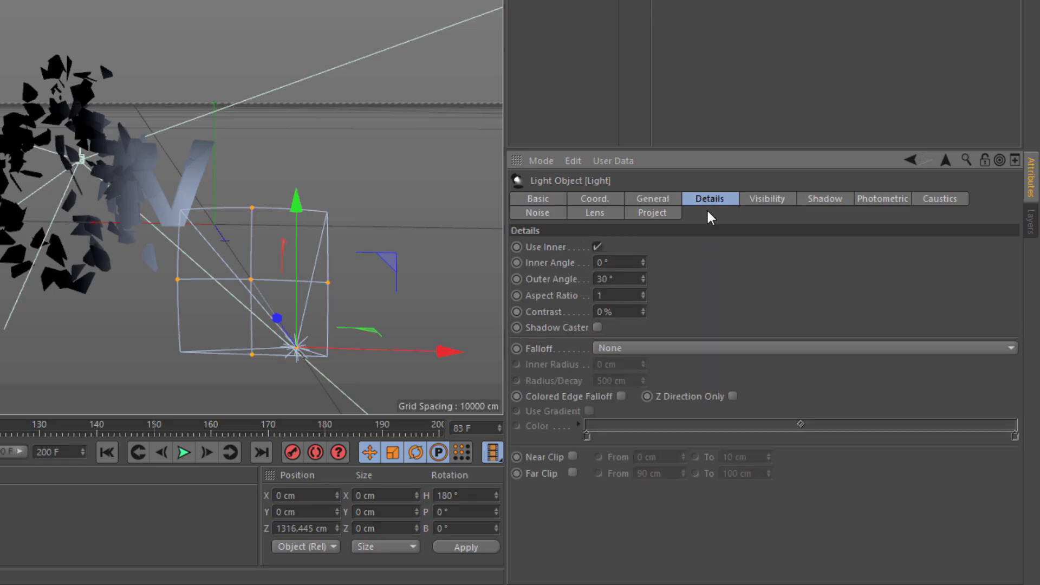
double_click(625, 261)
text(15)
key(Return)
click(612, 293)
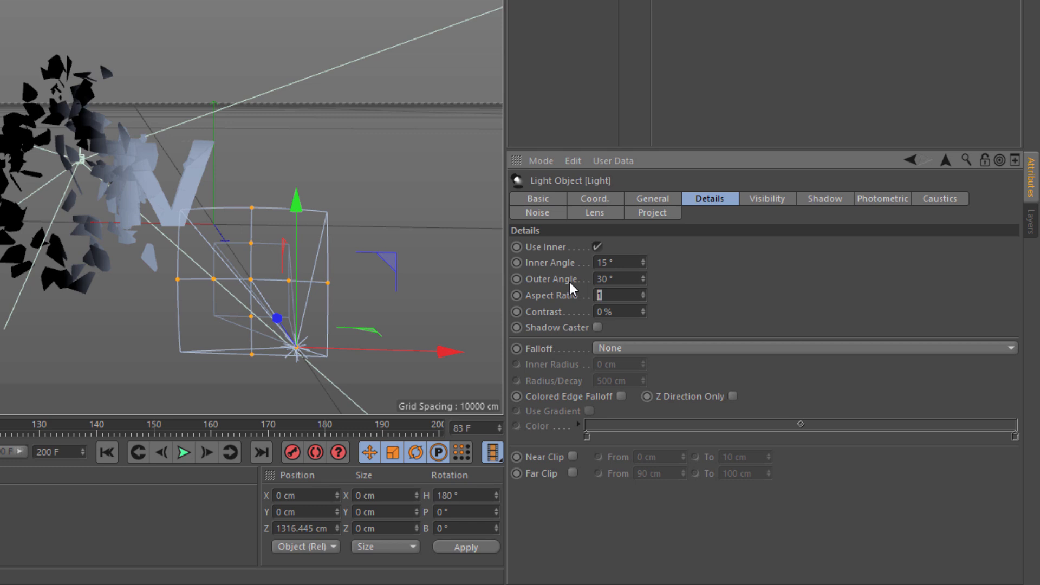
text(2.63)
key(Return)
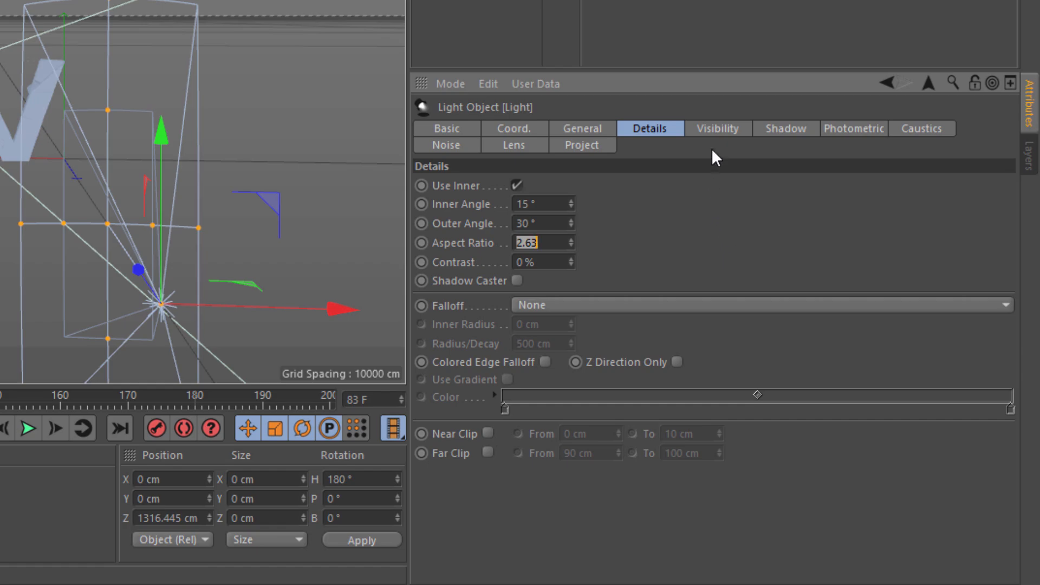
- Set the edge falloff of the light's visibility to 100%
click(721, 129)
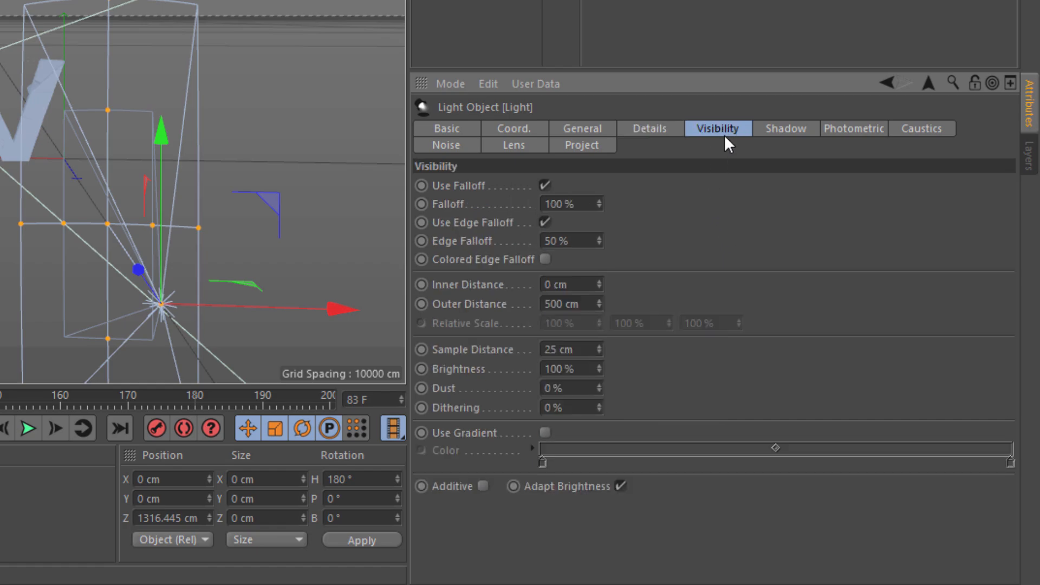
double_click(658, 293)
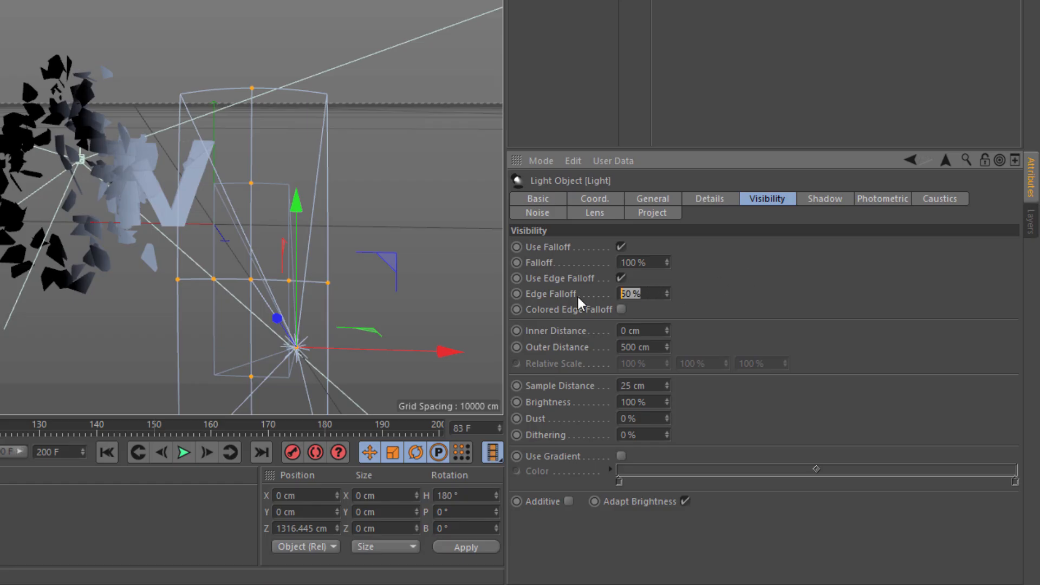
text(100)
key(Return)
- Set the outer distance of the light's visibility to 1371 cm
click(644, 331)
drag(646, 331, 621, 331)
alt+drag(282, 261, 427, 283)
key(9)
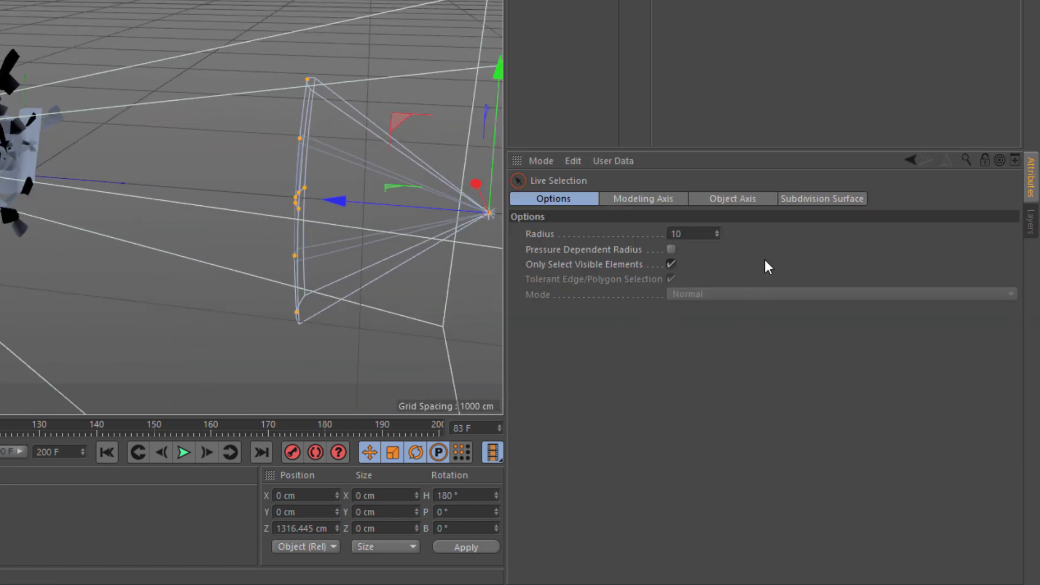
click(590, 1)
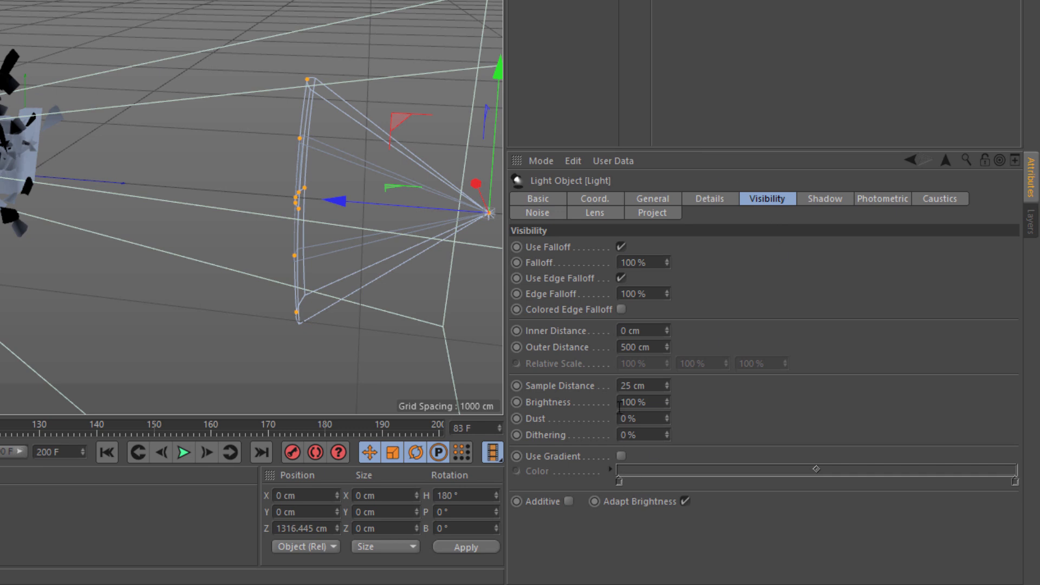
drag(657, 346, 607, 347)
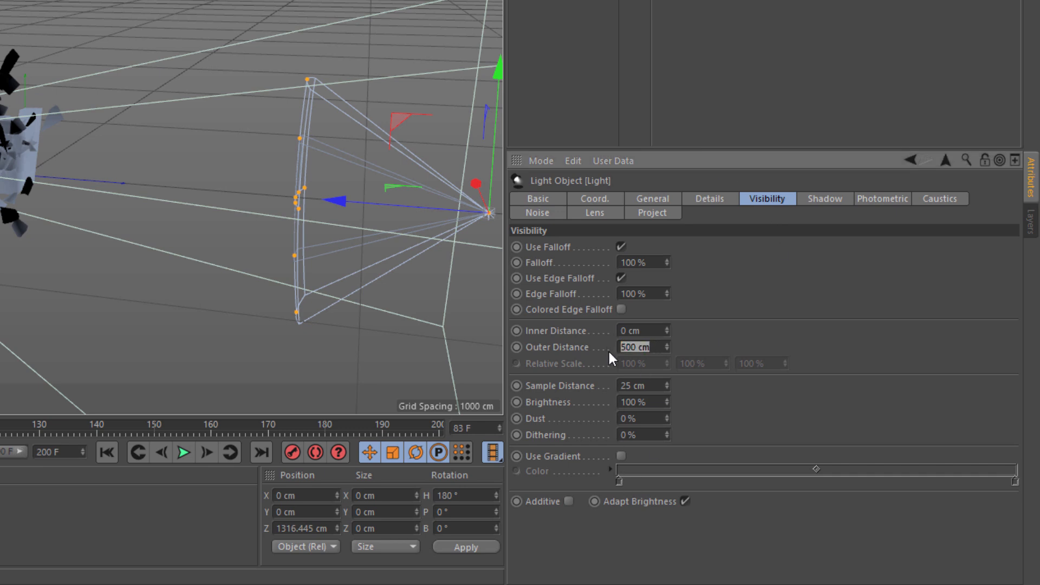
text(1371)
key(Return)
- Set the inner distance of the light's visibility to 914 cm and the sample distance to 105 cm
click(644, 329)
drag(649, 329, 603, 329)
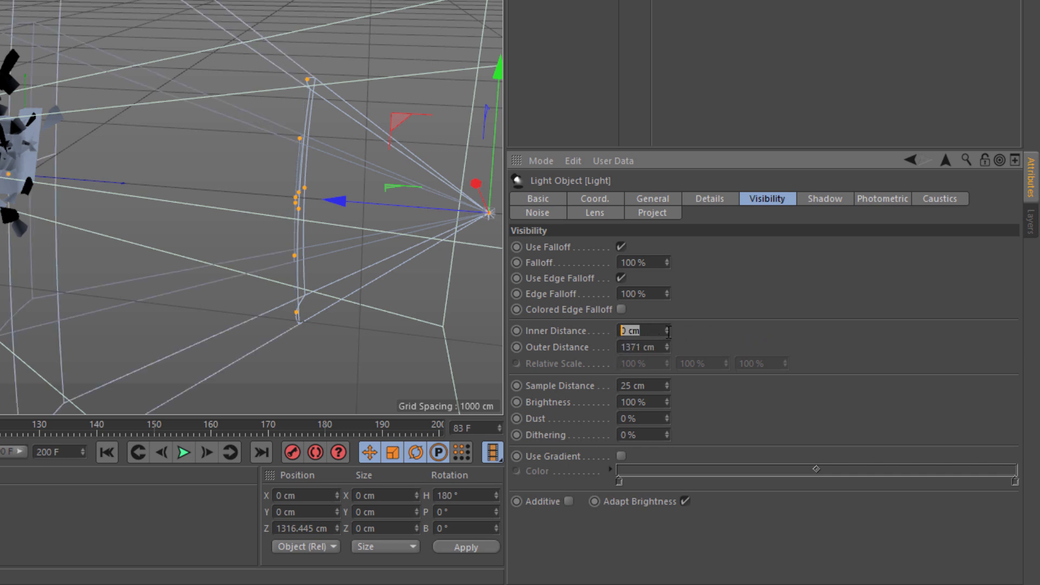
text(914)
key(Return)
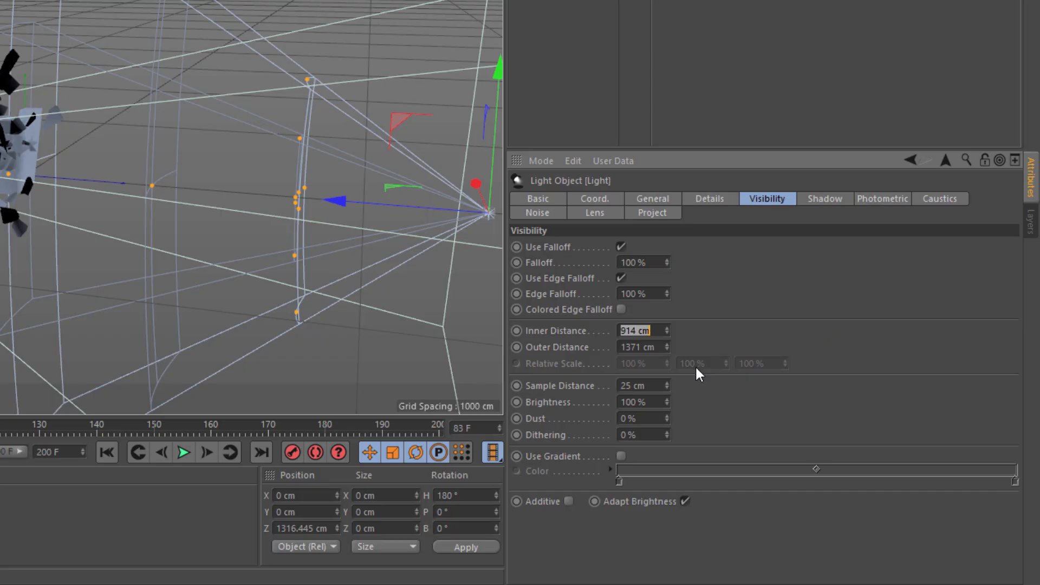
drag(647, 385, 567, 385)
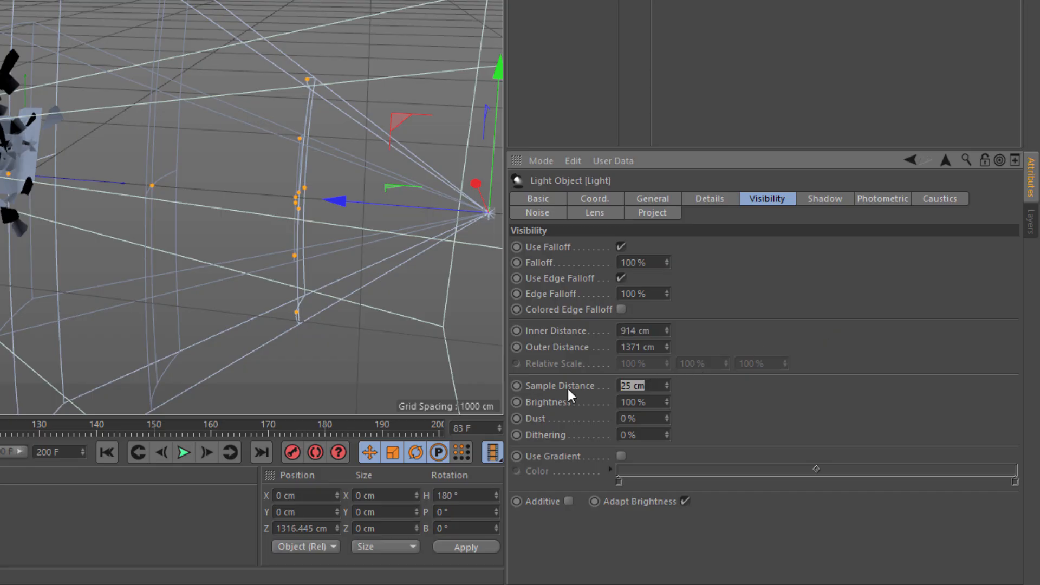
text(105)
key(Return)
- Apply noise to the light's Visibility
click(535, 212)
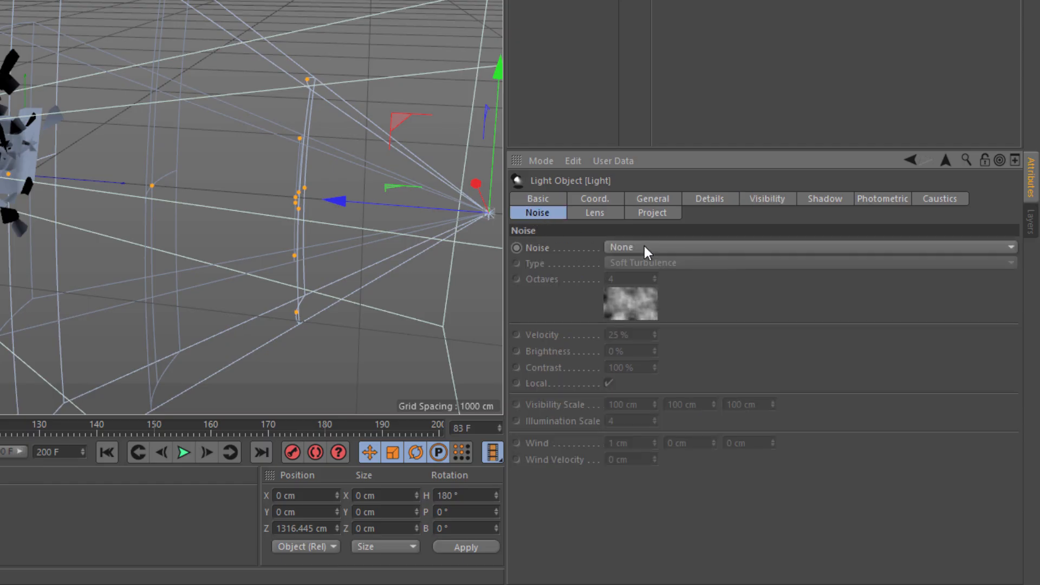
click(641, 247)
click(706, 292)
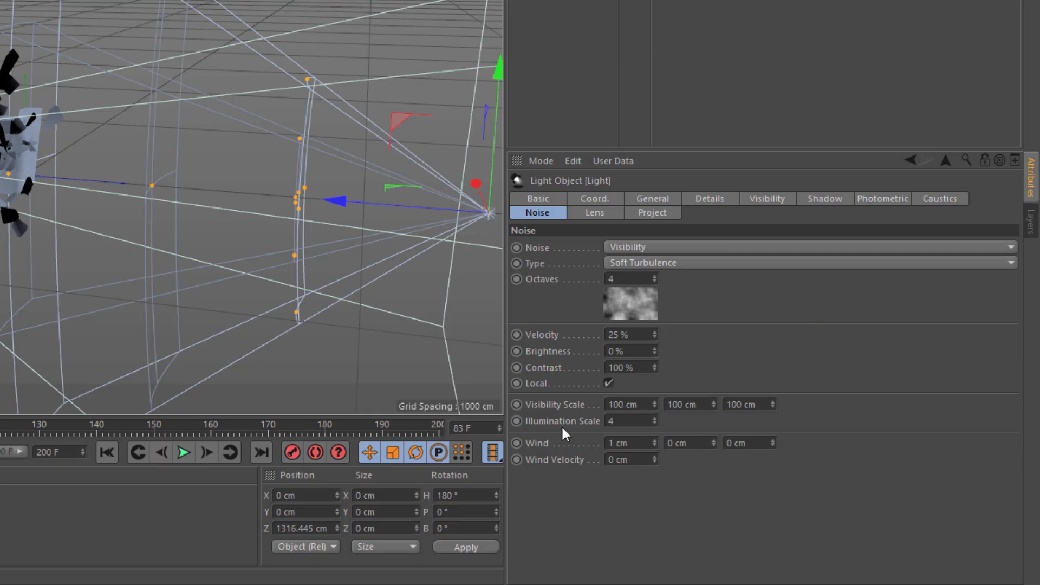
- Rotate the light's bank angle to -90° so its wide side lies along the text
mouse_move(381, 250)
alt+mouse_down()
mouse_move(406, 295)
mouse_move(462, 302)
mouse_move(390, 263)
alt+mouse_up()
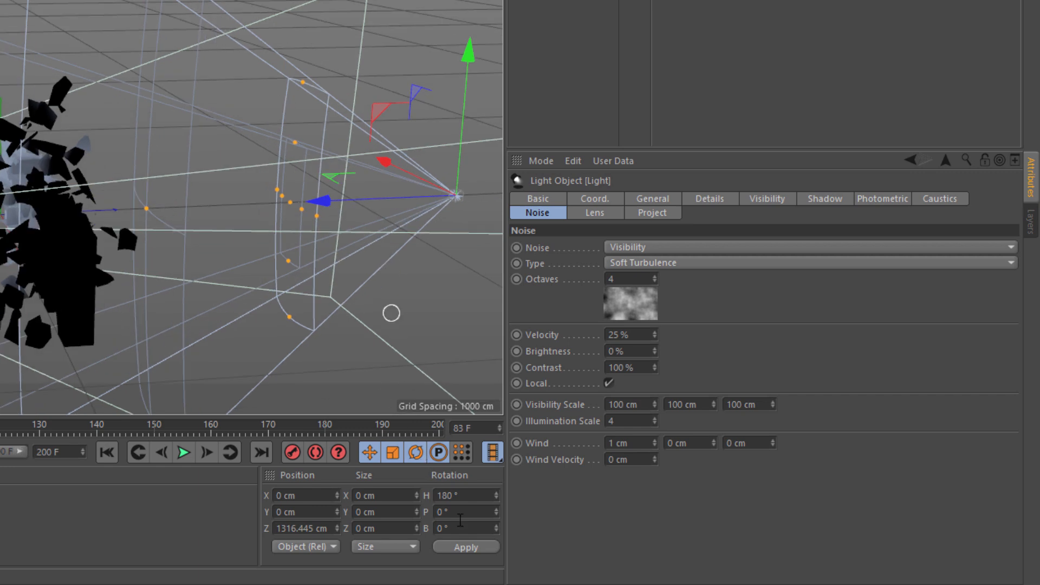
drag(465, 531, 403, 526)
text(-90)
click(469, 545)
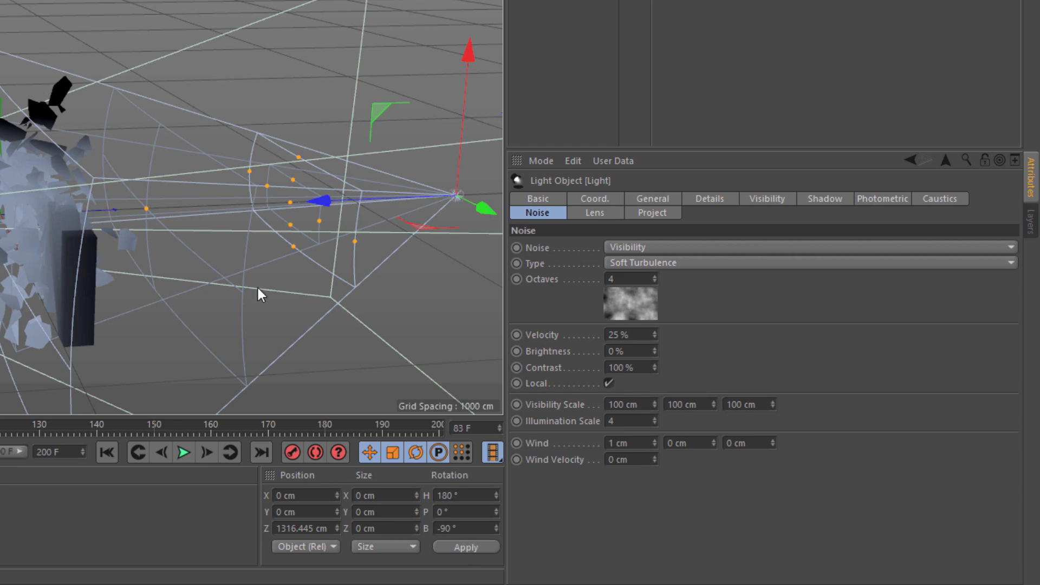
- Move the light closer to the text by setting its Z position to 625 cm
alt+drag(260, 293, 277, 257)
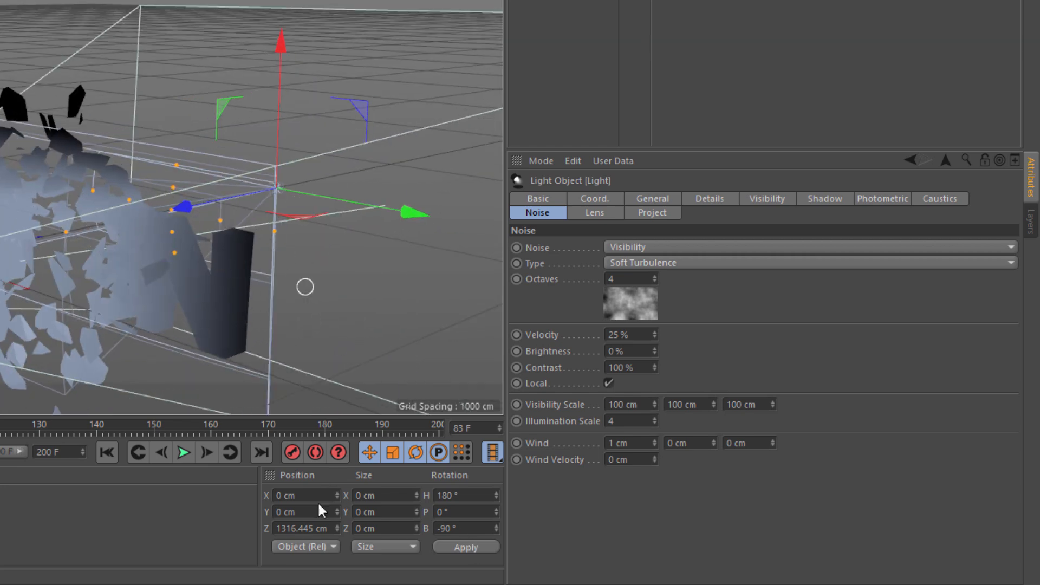
drag(330, 526, 246, 530)
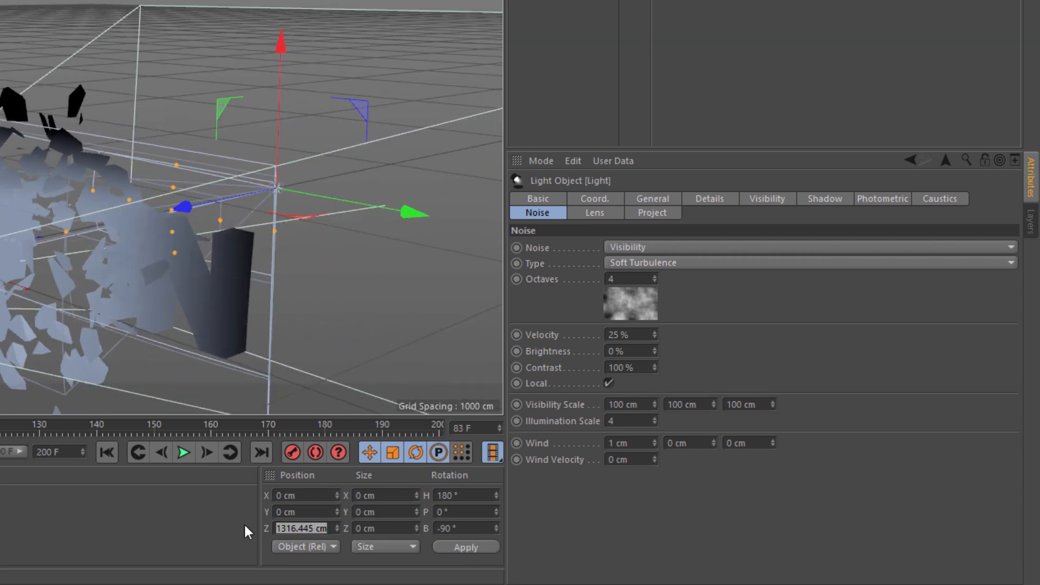
text(6)
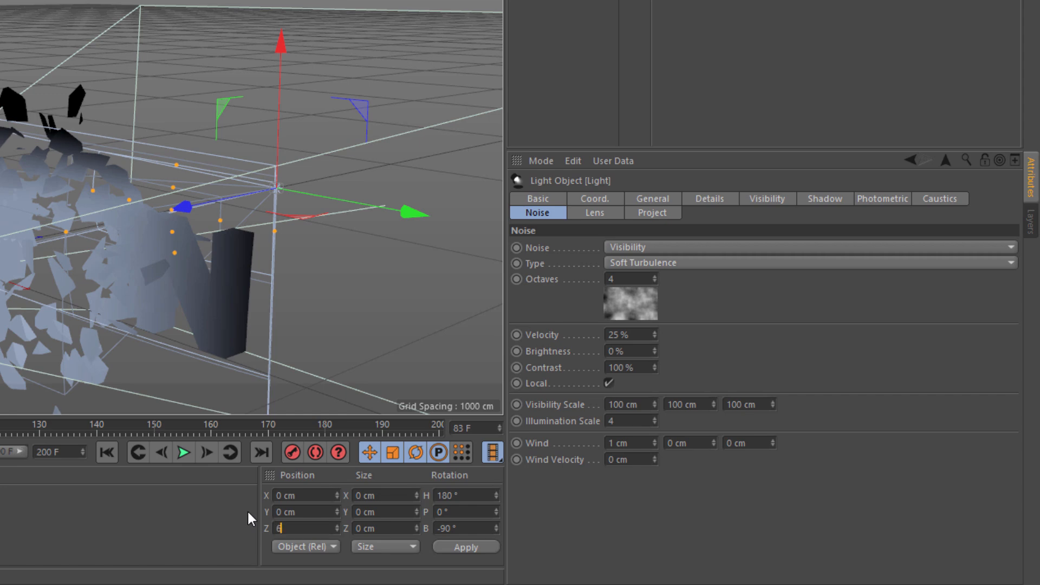
text(25)
click(456, 547)
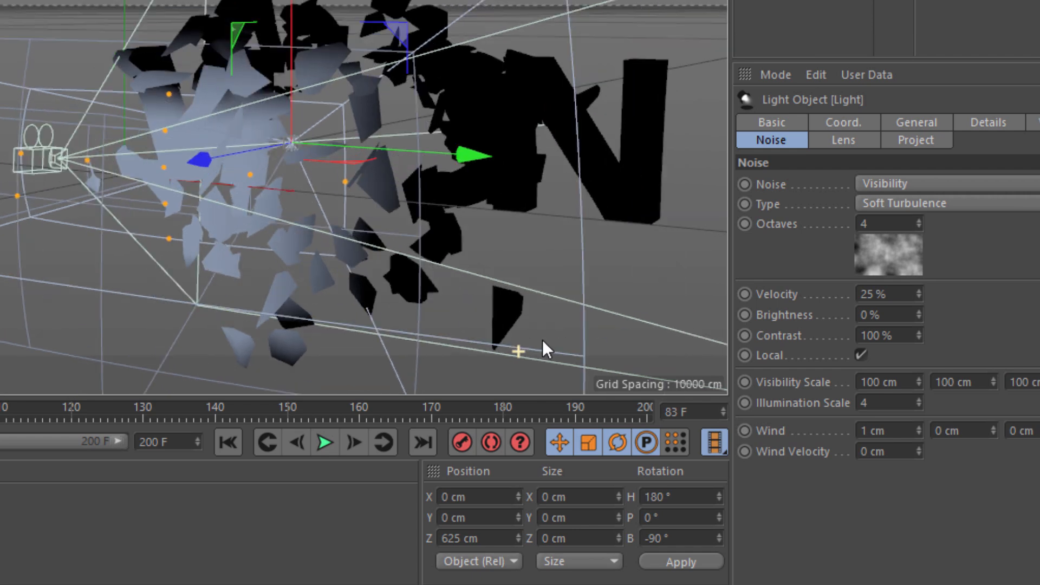
- Set the light's Y position to 120 cm and its X position to 476 cm
alt+drag(542, 339, 534, 343)
drag(482, 518, 409, 515)
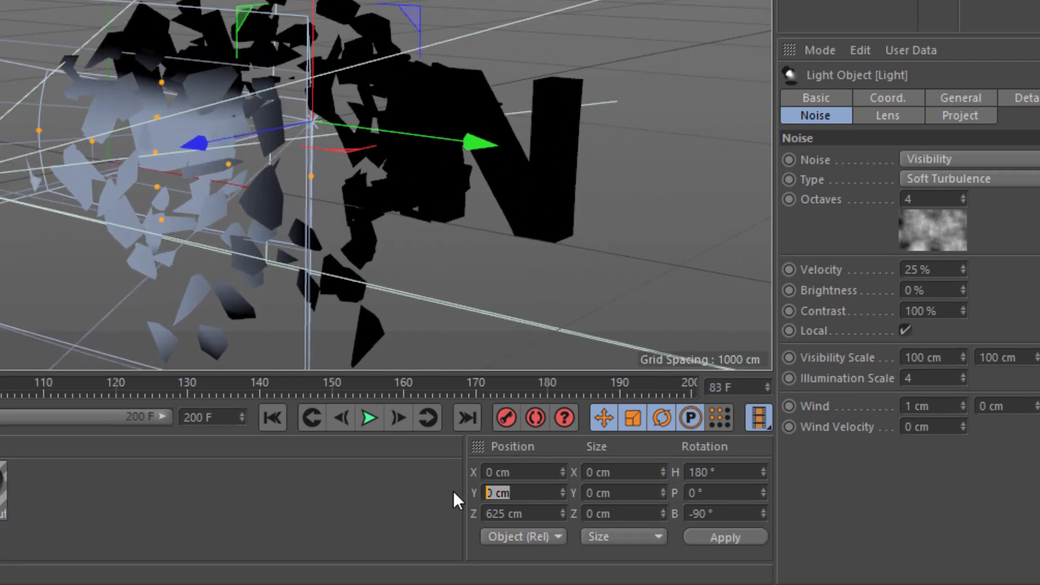
text(120)
click(721, 536)
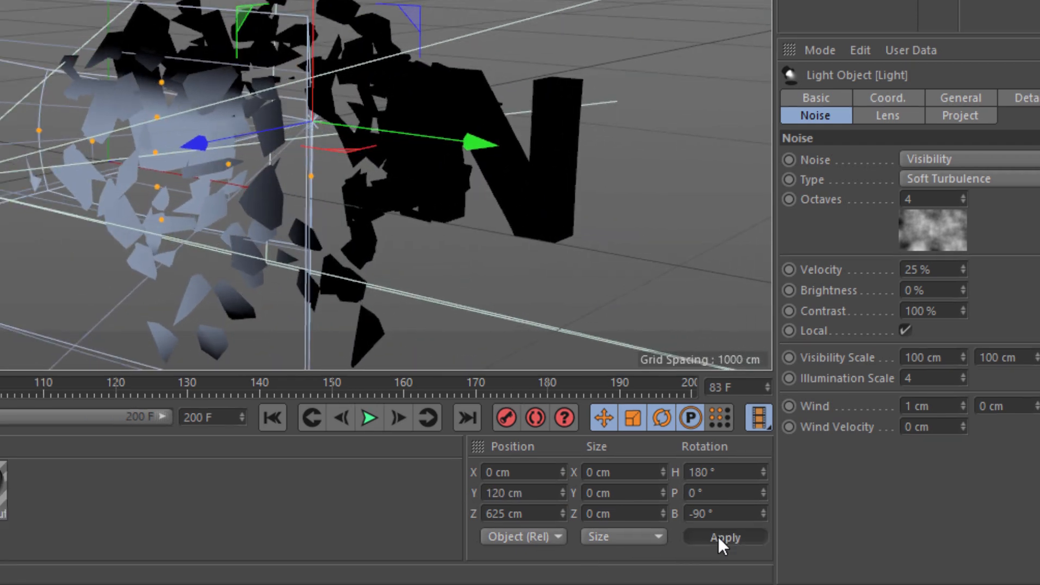
drag(537, 469, 412, 461)
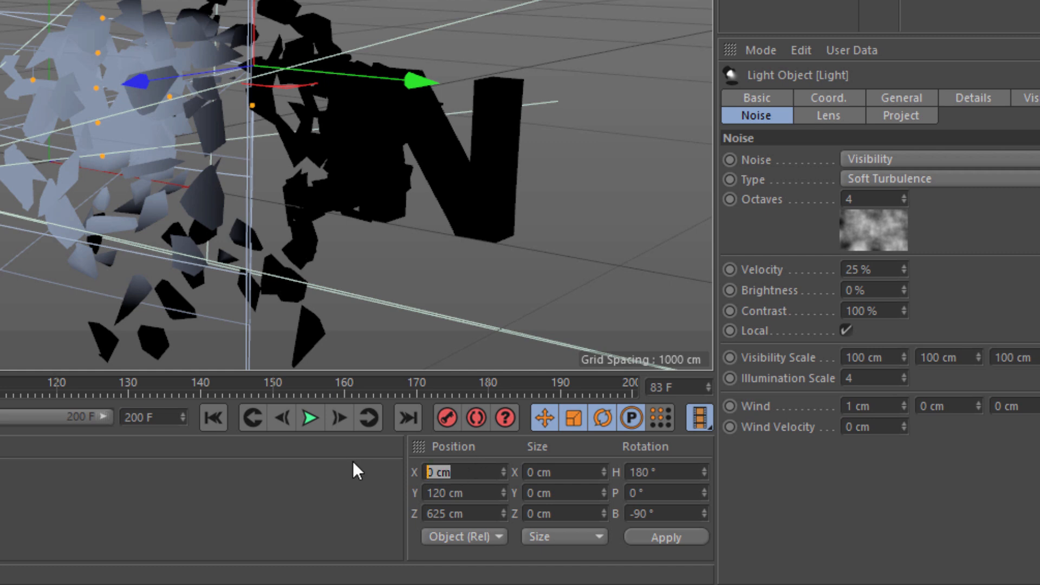
text(476)
click(689, 539)
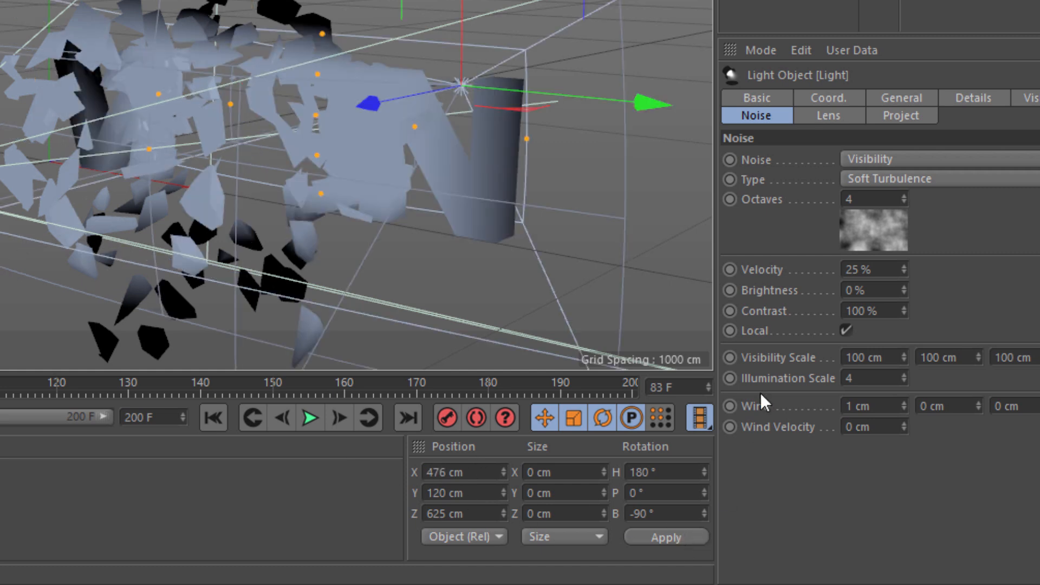
- Render a preview of the volumetric light behind the shattered text from the front in the viewport
alt+drag(436, 422, 456, 339)
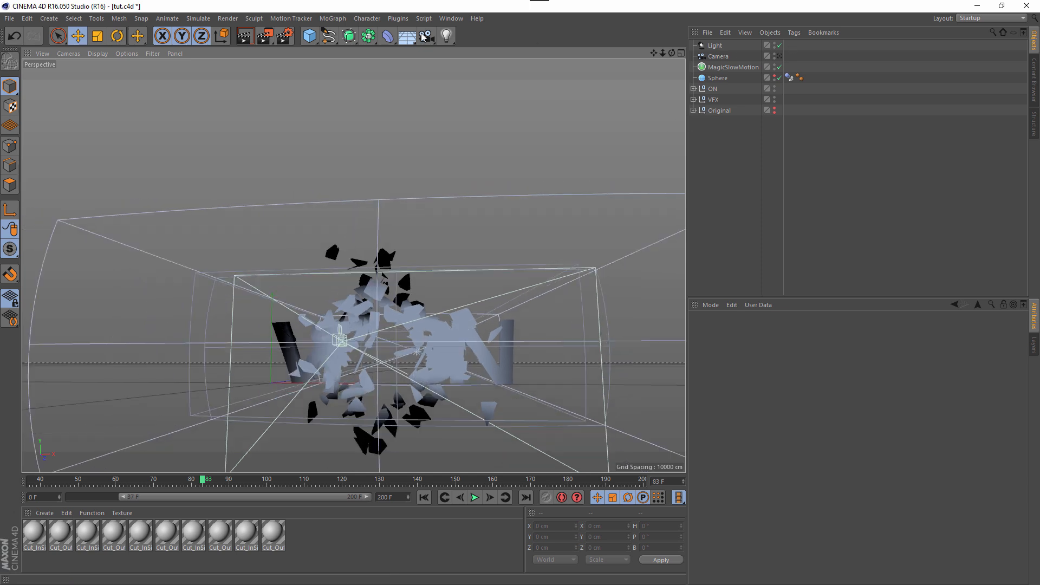
click(243, 37)
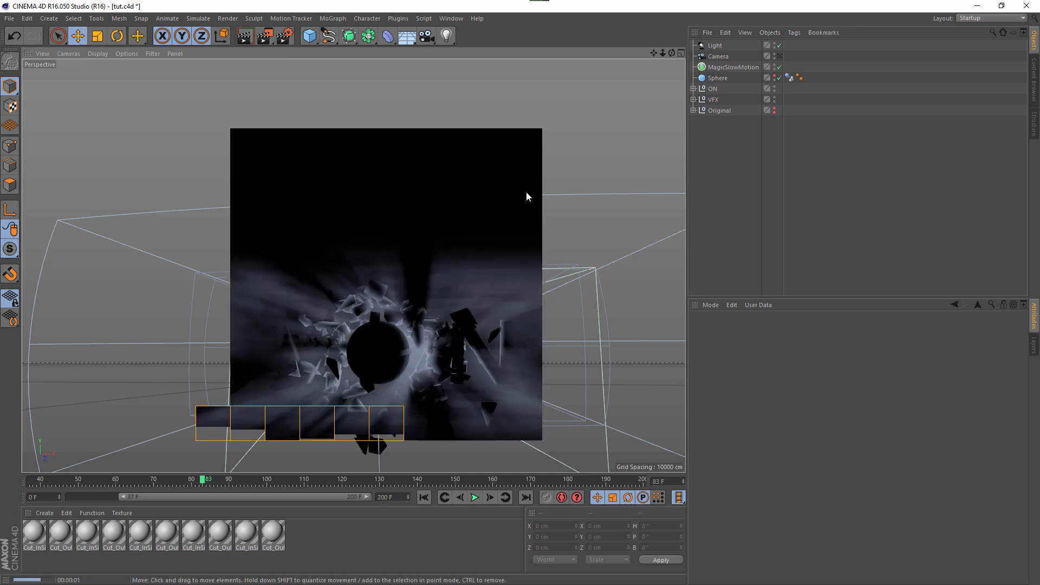
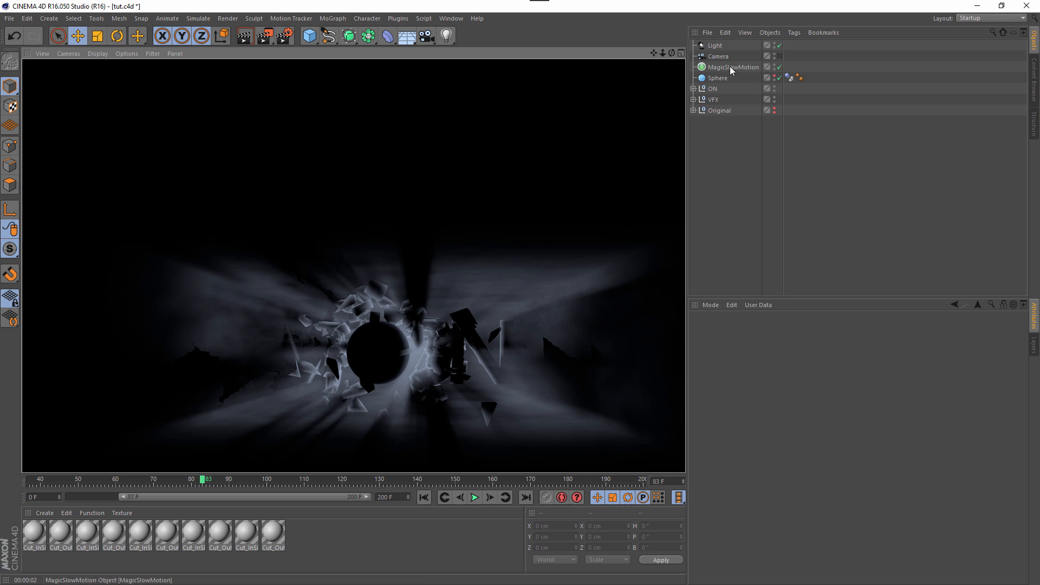
- Turn off the sphere's render visibility, and save the scene after a test render of the view
click(776, 82)
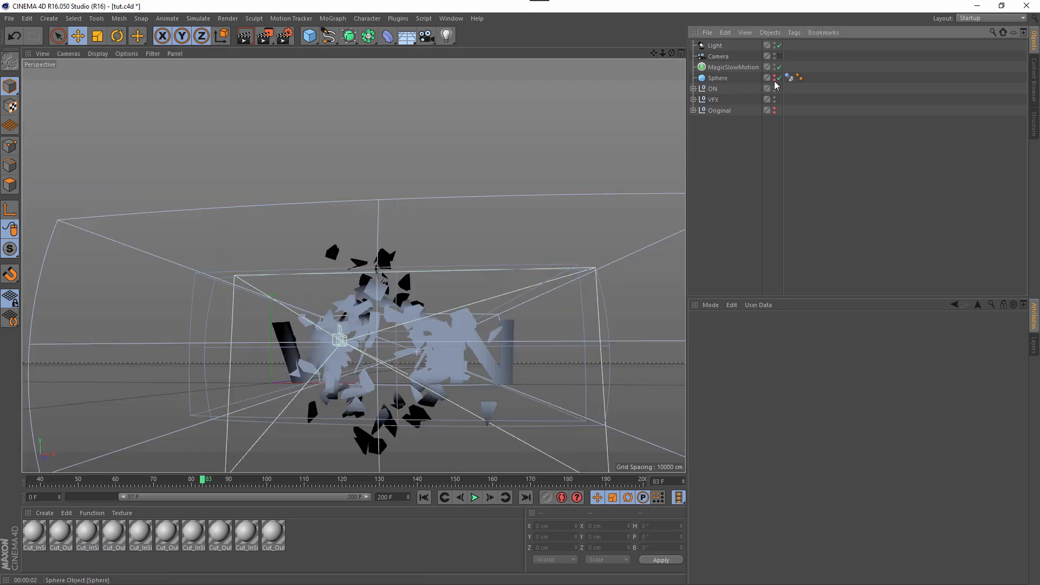
click(244, 36)
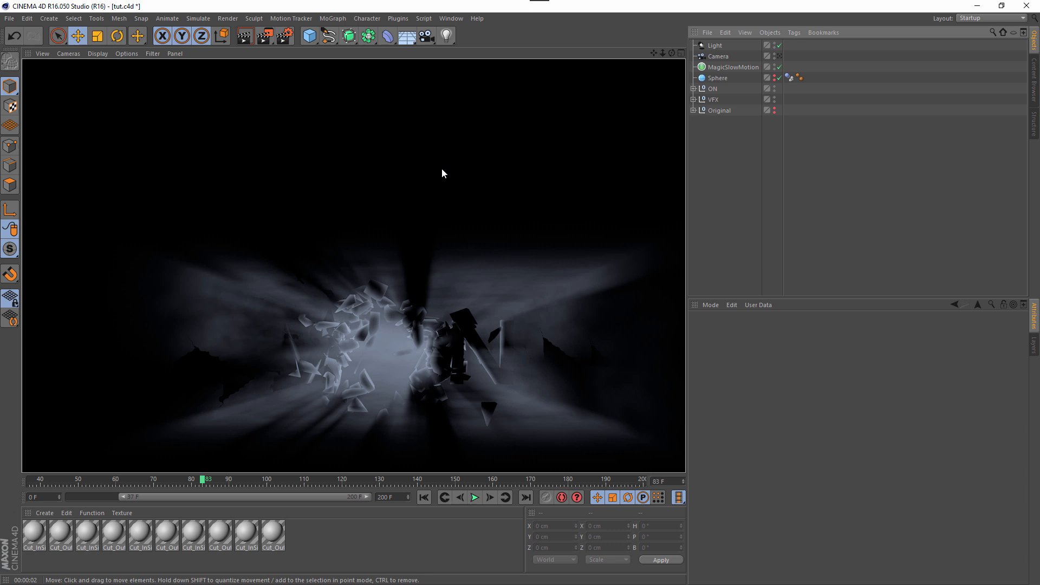
key(ctrl+s)
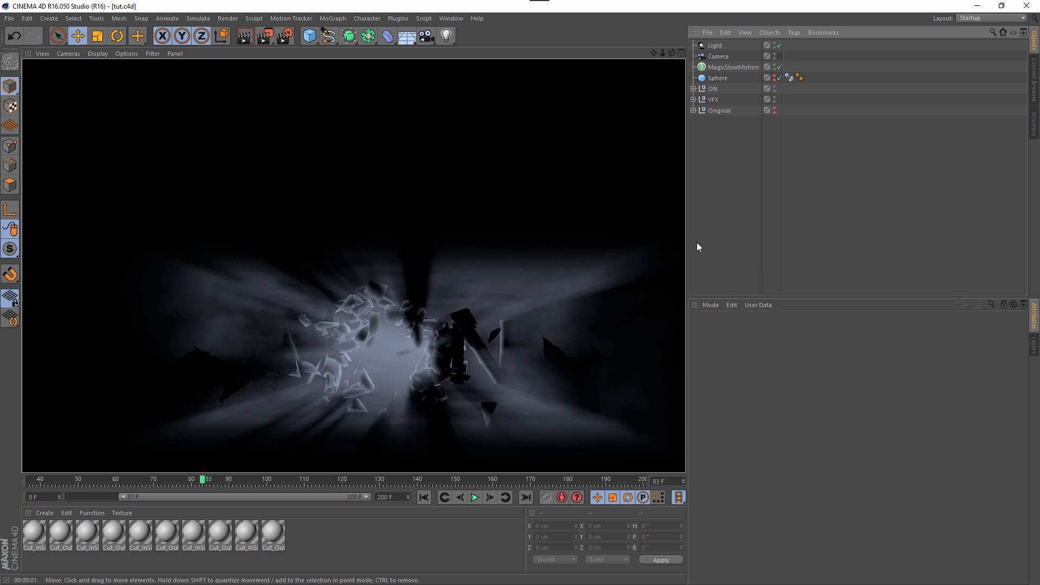
- Add an omni light and set its colour to R 249, G 233, B 206
click(447, 35)
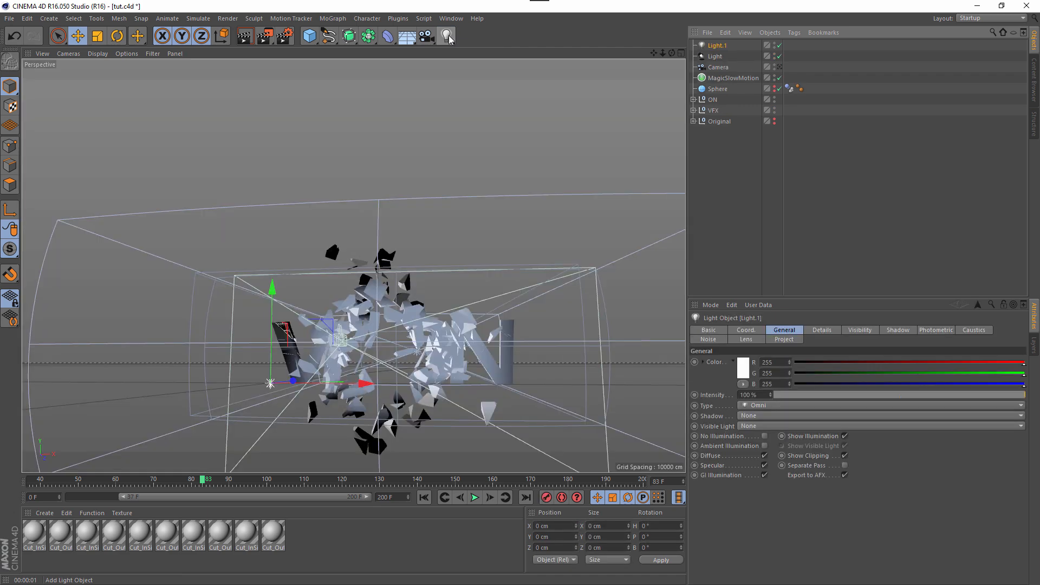
alt+drag(567, 339, 648, 261)
scroll(650, 259, up, 3)
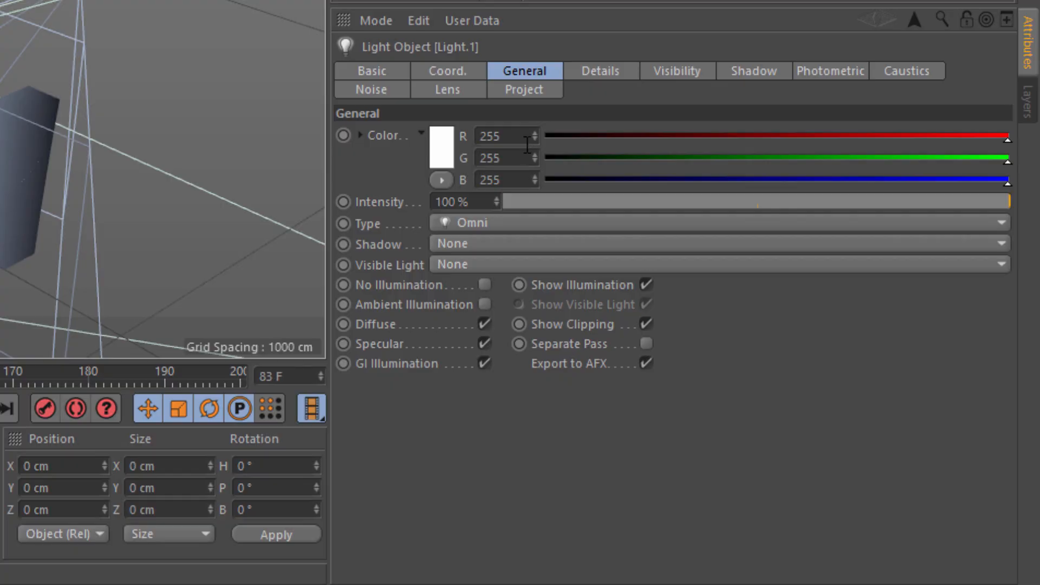
double_click(772, 362)
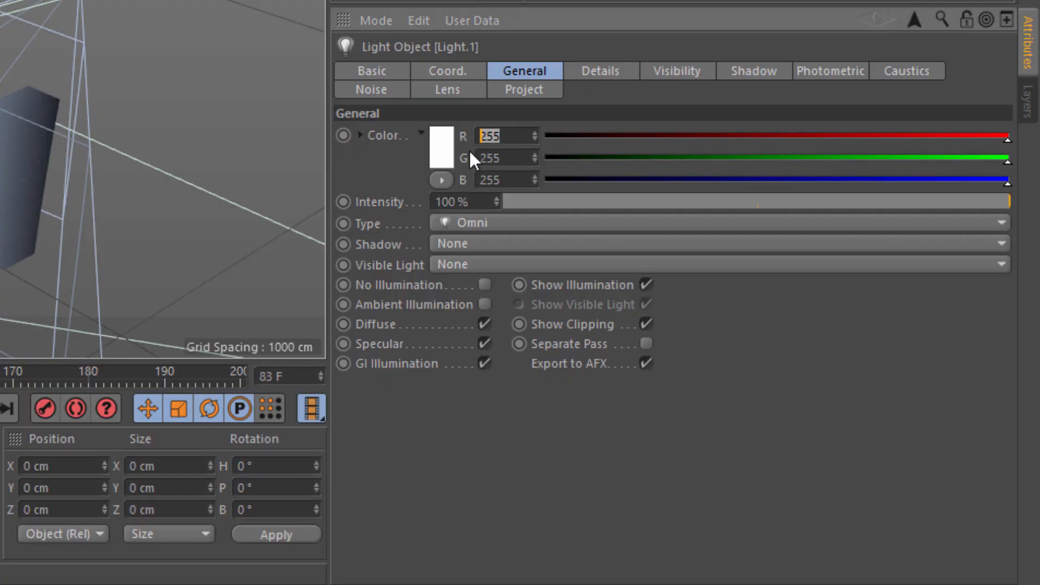
text(249)
double_click(513, 159)
text(23)
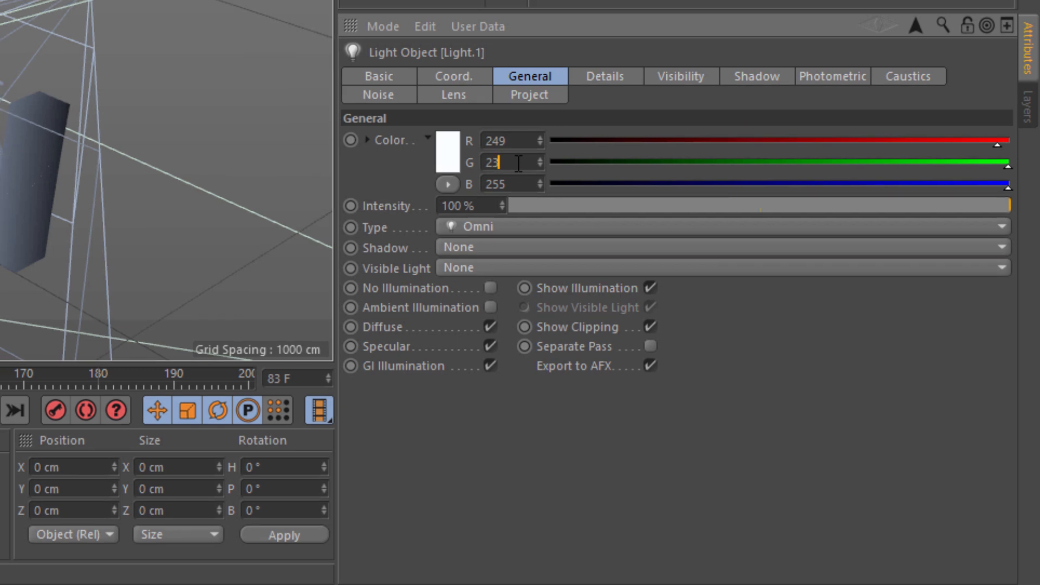
text(3)
click(526, 181)
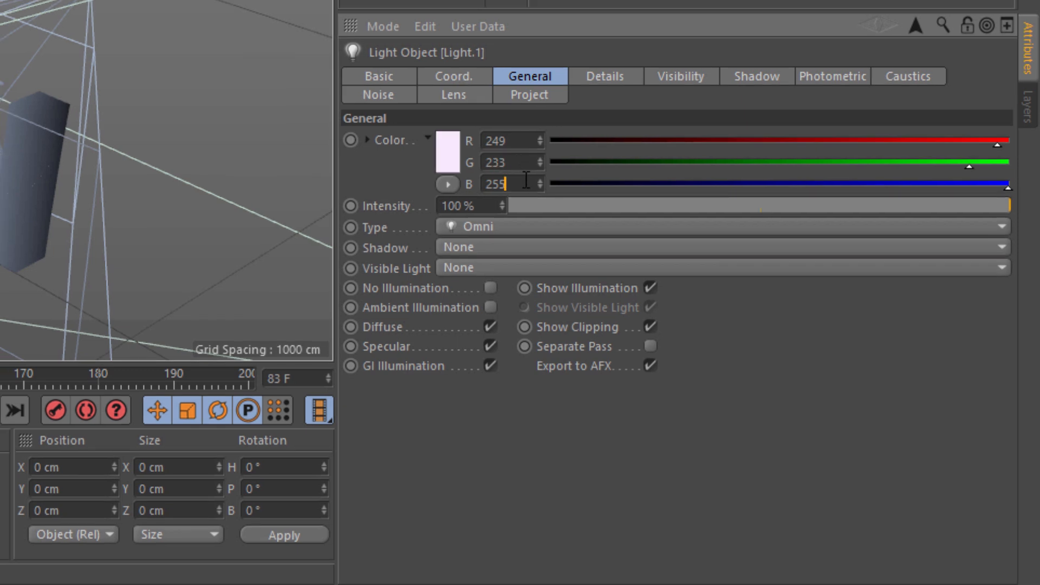
double_click(525, 178)
text(206)
key(Return)
- Set the new light's intensity to 124 %
key(Tab)
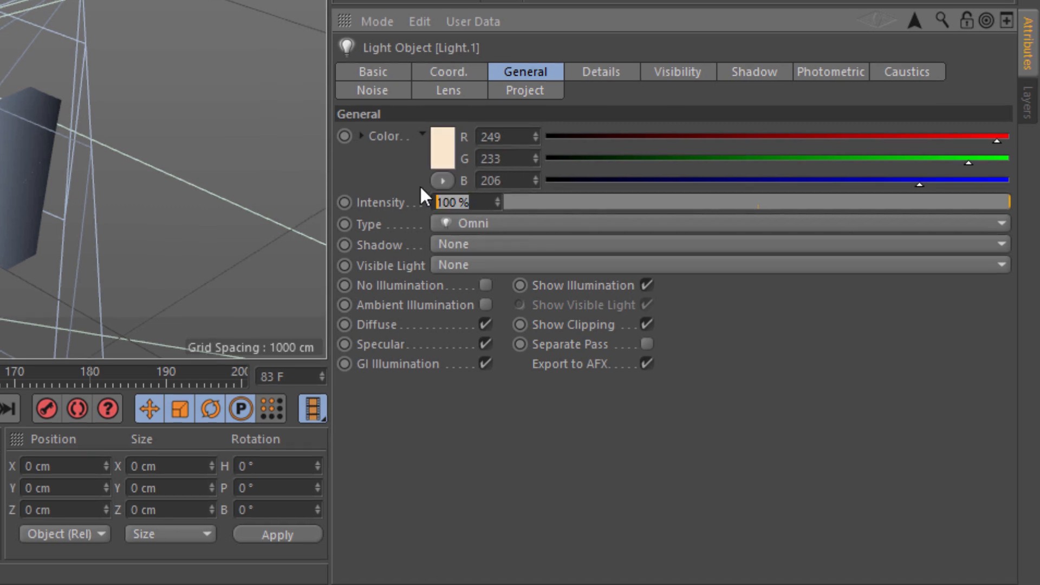
scroll(93, 158, up, 3)
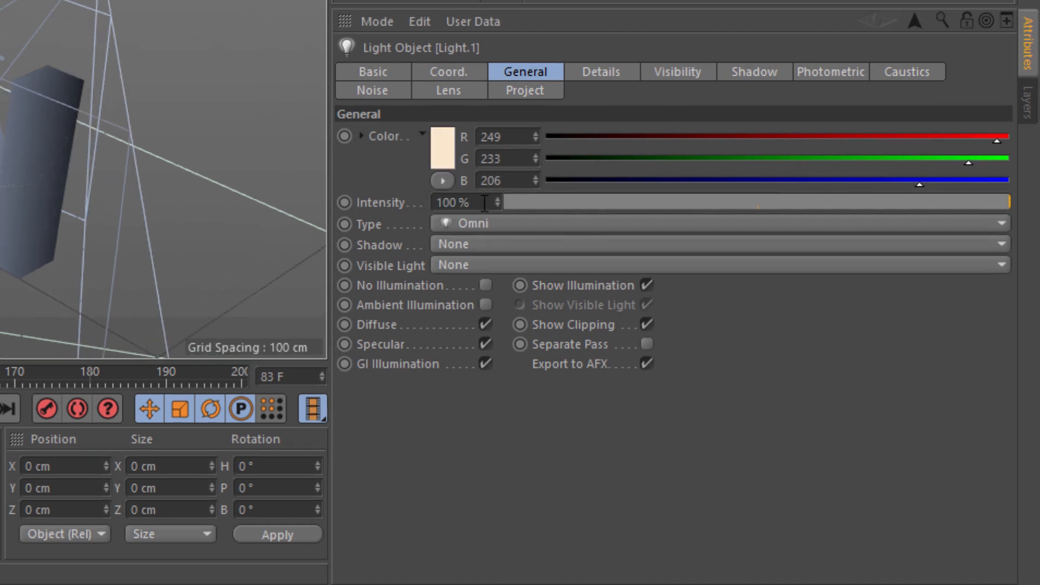
text(124)
key(Return)
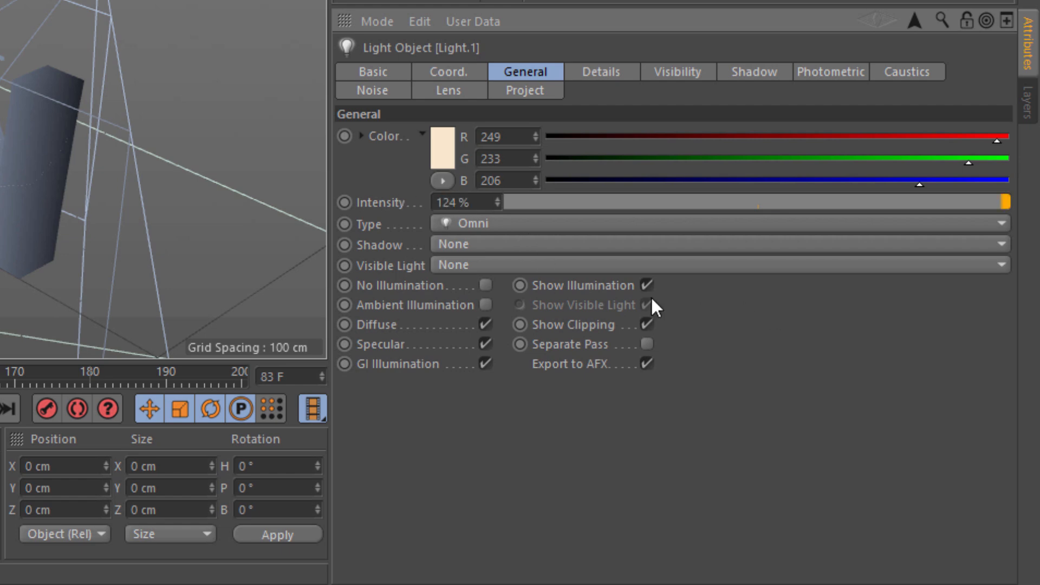
- Return to frame 0 and compare view renders with the new light disabled and enabled
scroll(162, 179, down, 3)
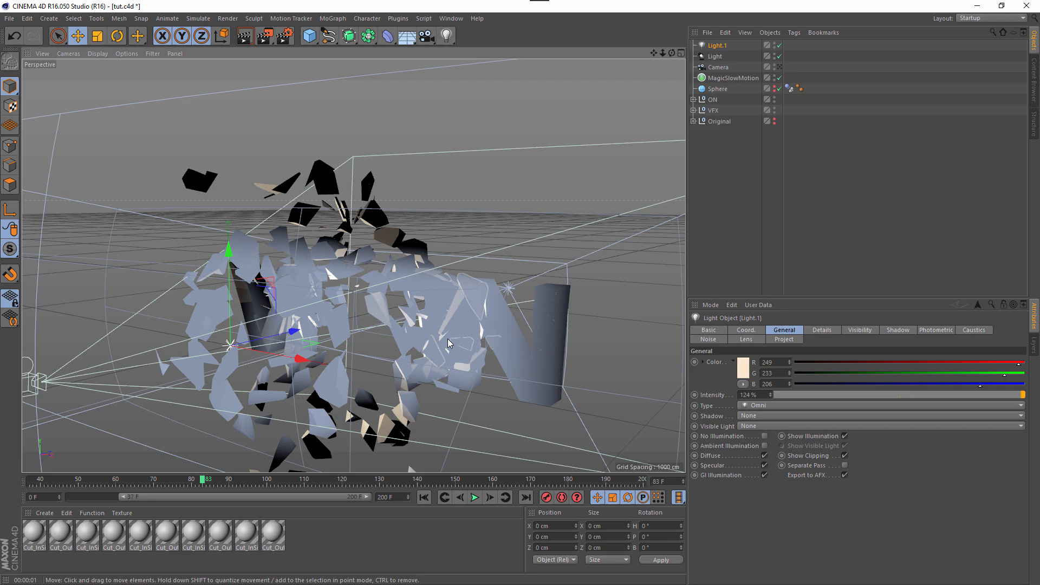
alt+drag(453, 339, 518, 345)
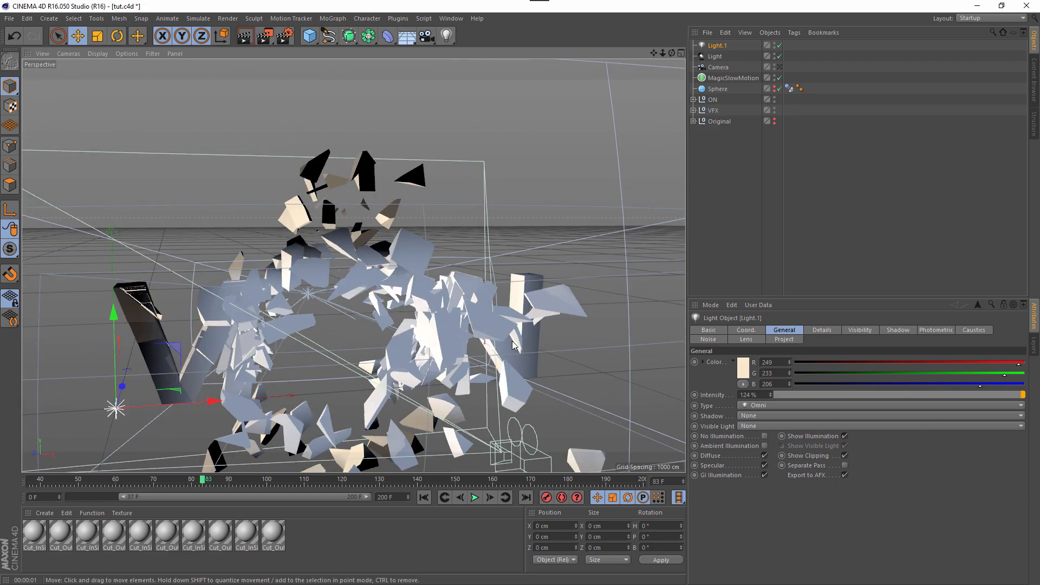
key(shift+f)
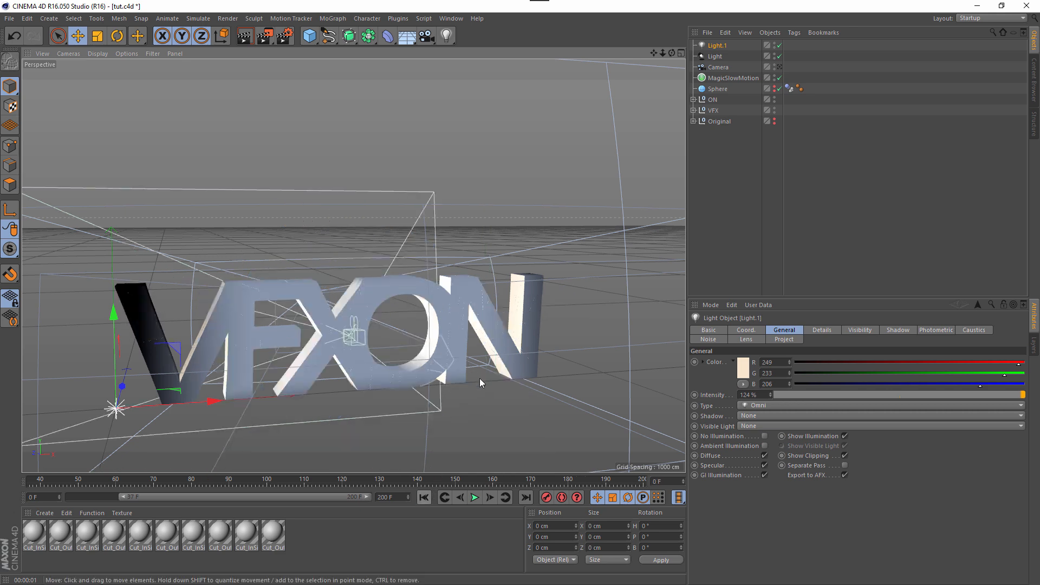
click(779, 45)
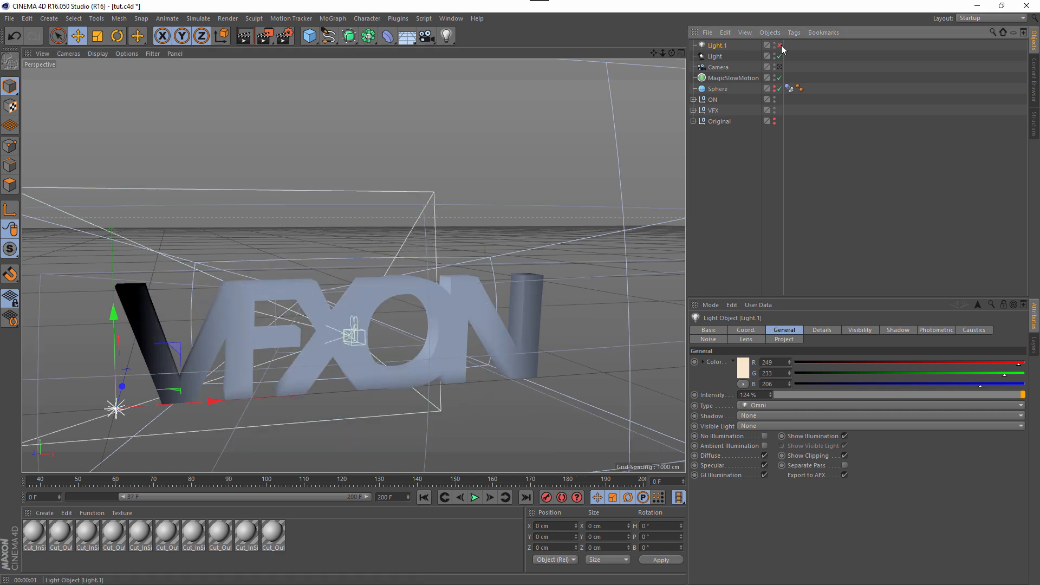
click(254, 37)
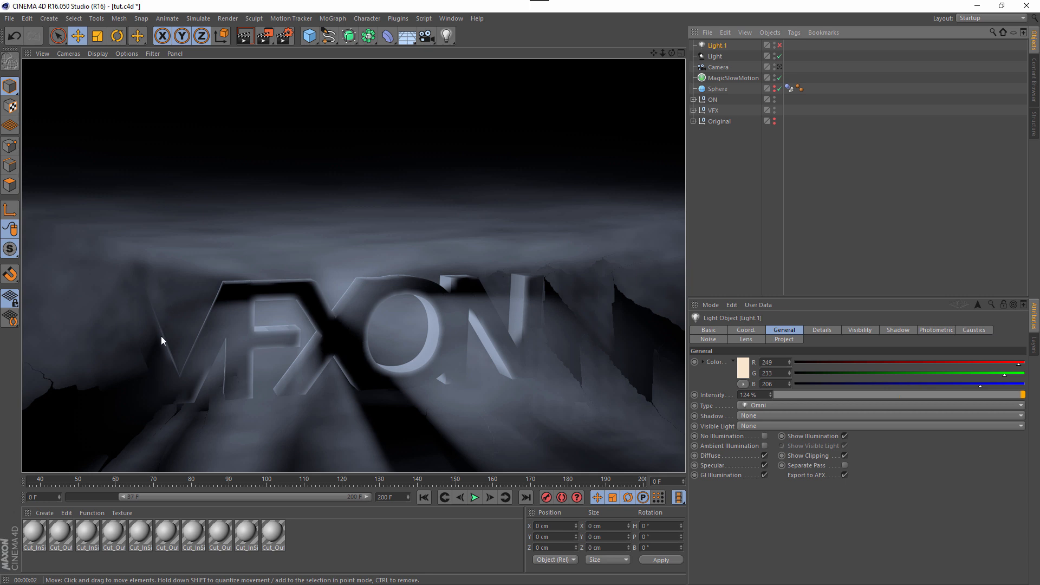
click(780, 45)
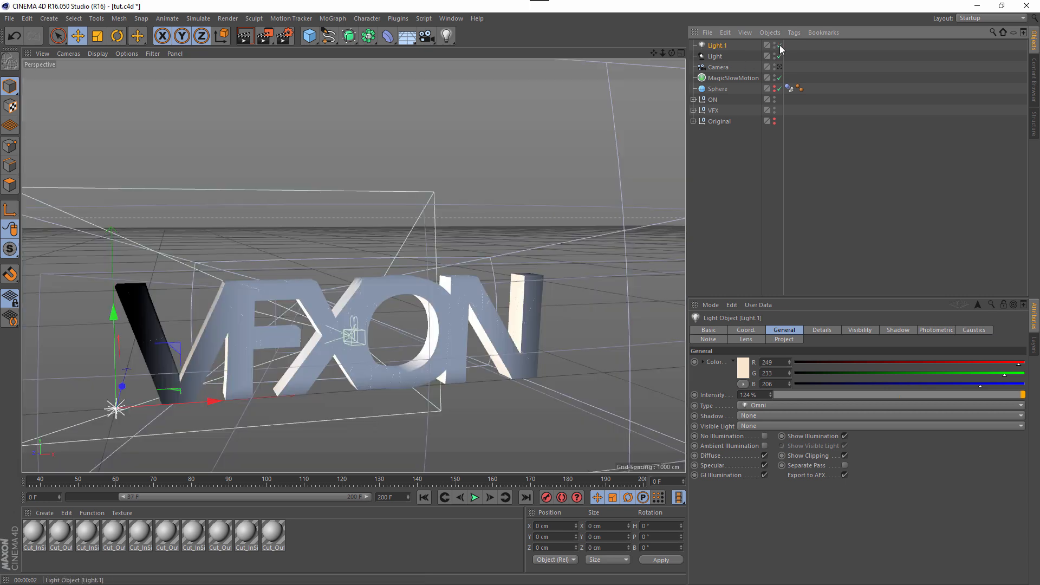
click(250, 38)
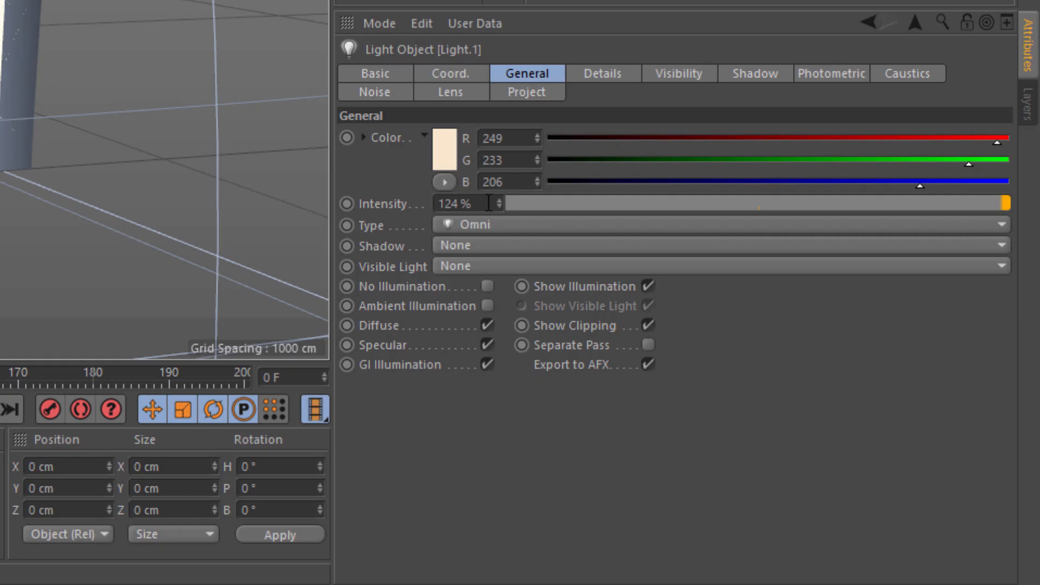
- Set the new light's shadow type to Shadow Maps (Soft)
click(469, 246)
click(574, 285)
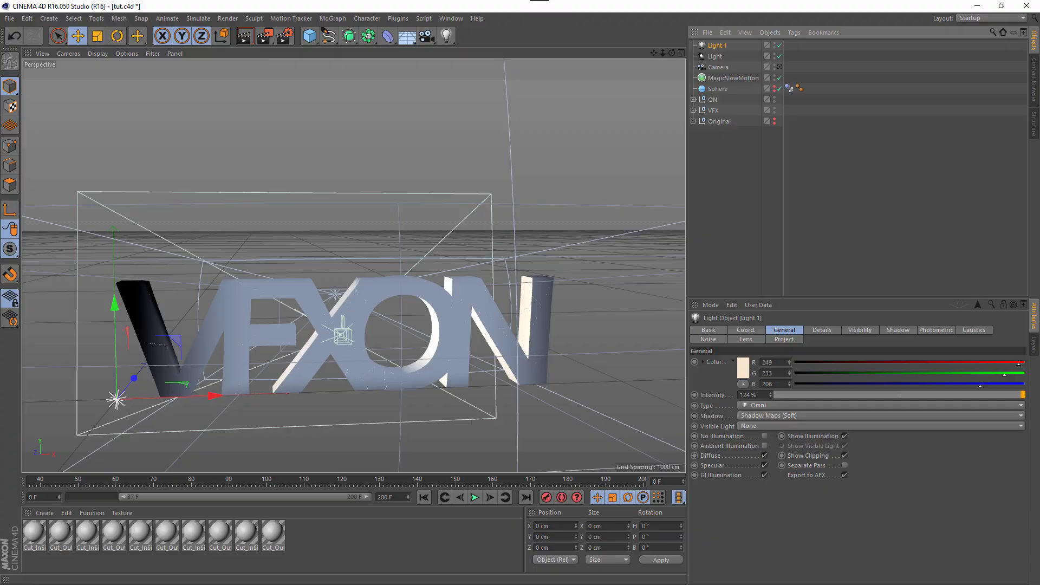
- Move the new light behind the letters to about X 653, Y 124 and Z 1160 cm
drag(134, 378, 219, 274)
alt+drag(356, 271, 494, 269)
drag(574, 286, 533, 386)
drag(527, 236, 554, 204)
mouse_move(473, 285)
alt+mouse_down()
mouse_move(493, 263)
mouse_move(550, 261)
mouse_move(483, 280)
alt+mouse_up()
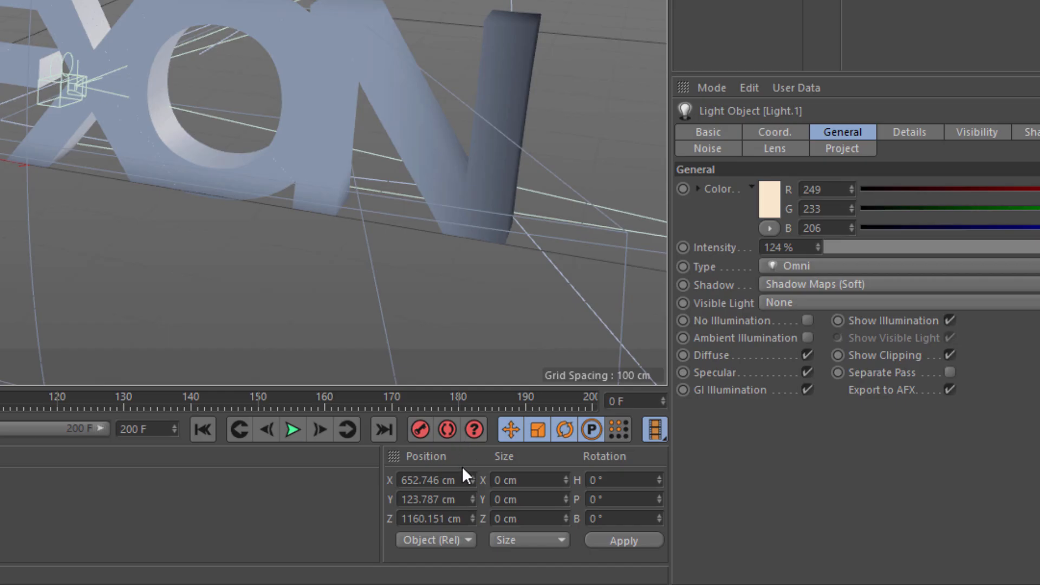
- Set the new light's position to X 392 cm, Y 161 cm and Z 760 cm
click(564, 525)
drag(449, 477, 404, 465)
text(392)
click(623, 538)
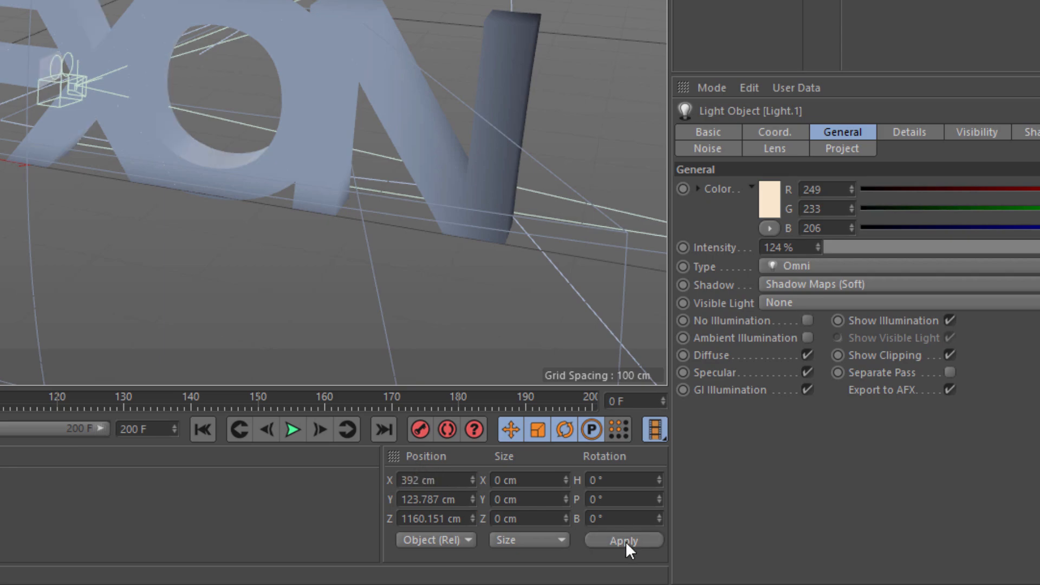
drag(457, 499, 351, 494)
text(161)
click(621, 538)
drag(401, 518, 502, 524)
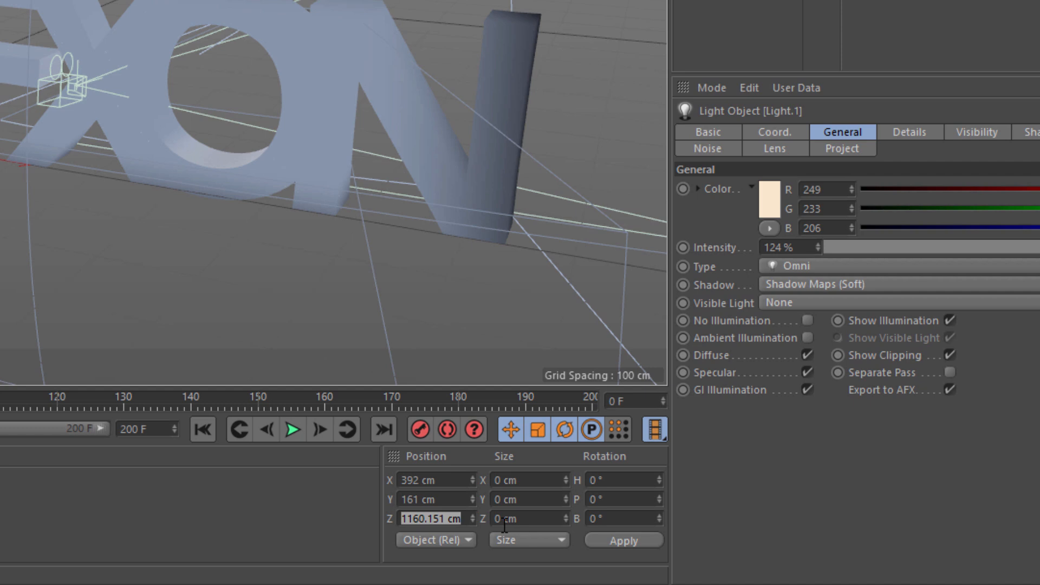
text(760)
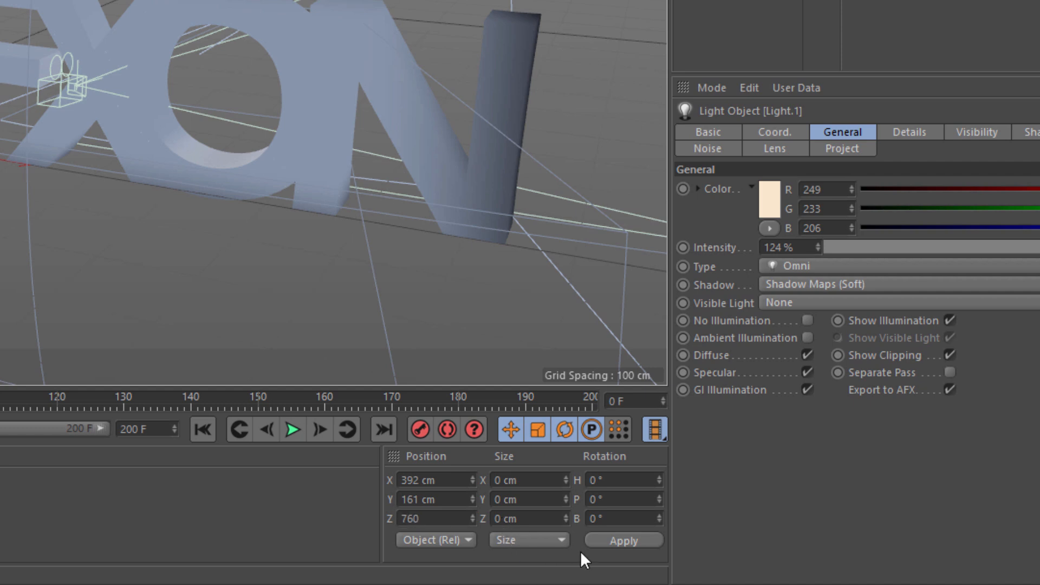
click(596, 539)
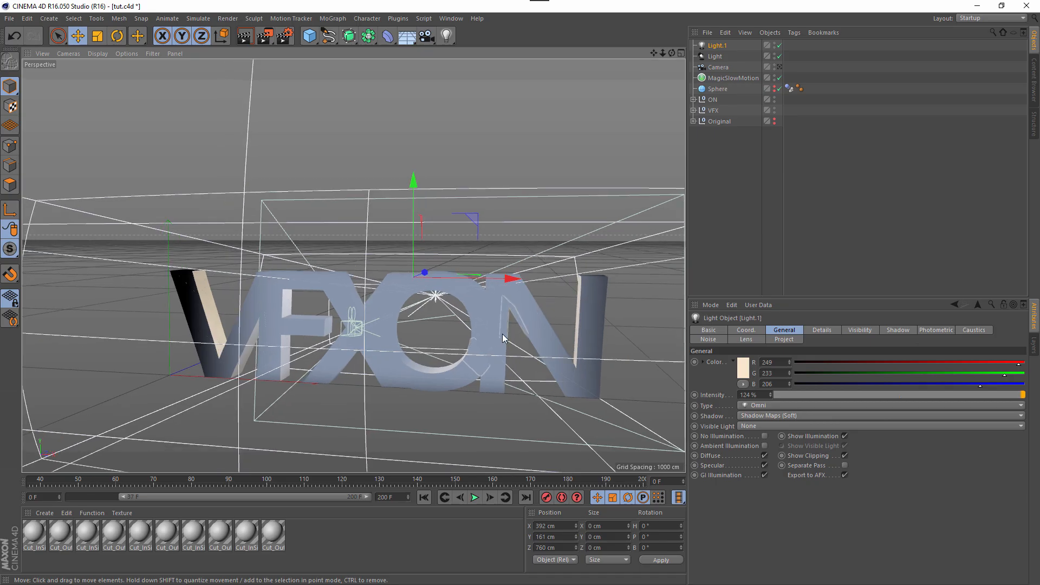
- Try moving the new light farther back behind the letters along the Z axis, and undo the move
mouse_move(502, 333)
alt+mouse_down()
mouse_move(557, 320)
mouse_move(490, 326)
mouse_move(486, 304)
mouse_move(496, 318)
mouse_move(559, 330)
mouse_move(515, 340)
alt+mouse_up()
alt+drag(451, 323, 495, 338)
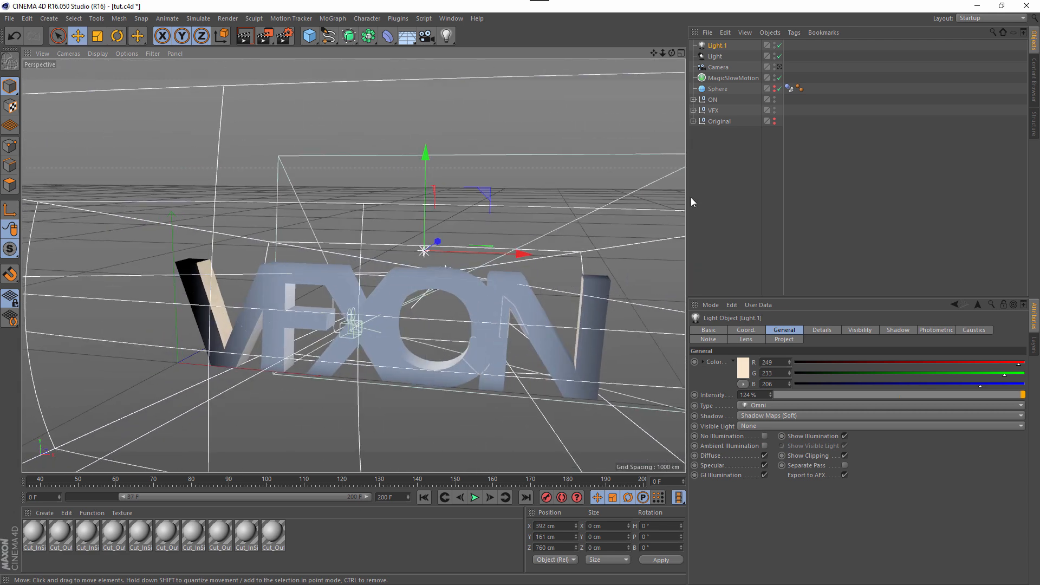
click(739, 207)
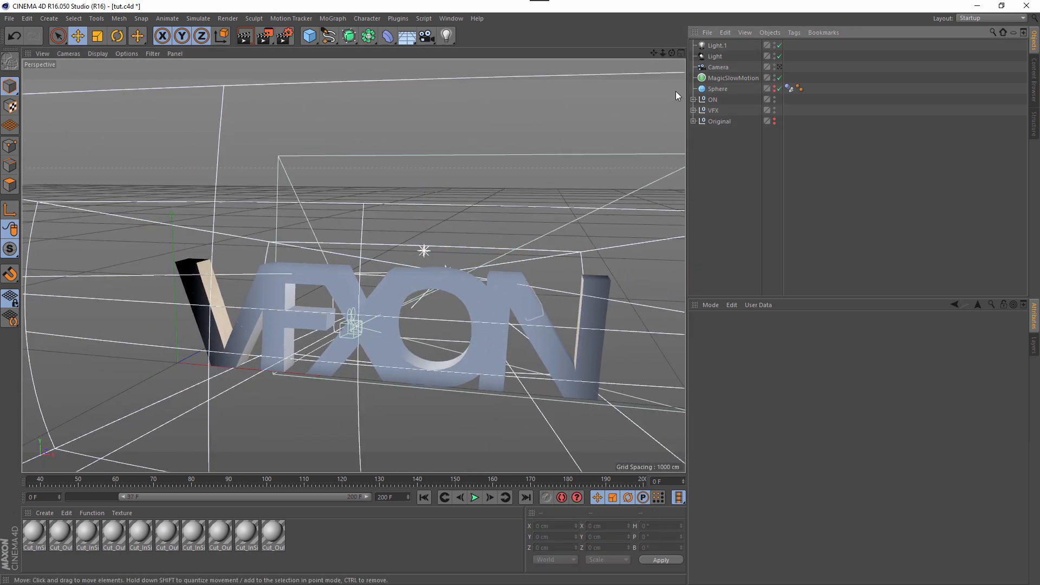
click(716, 46)
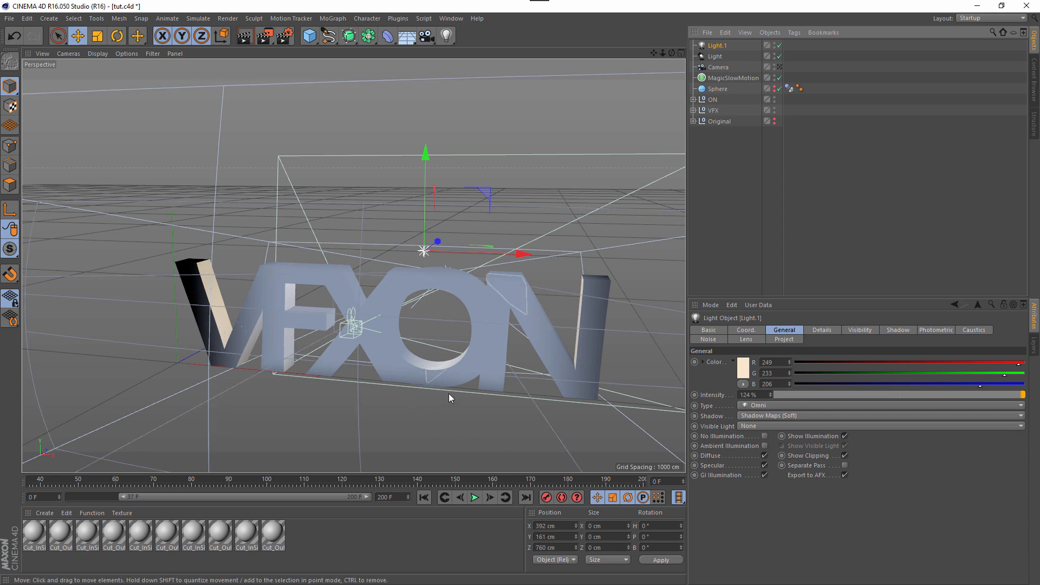
scroll(446, 395, up, 3)
alt+drag(446, 394, 444, 378)
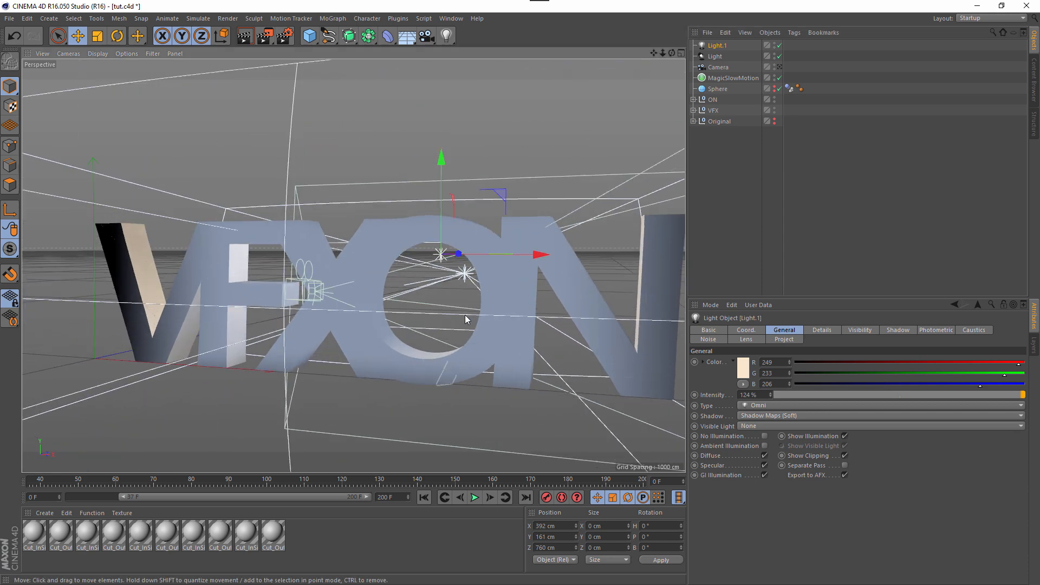
mouse_move(467, 314)
alt+mouse_down()
mouse_move(446, 321)
mouse_move(443, 340)
mouse_move(449, 325)
alt+mouse_up()
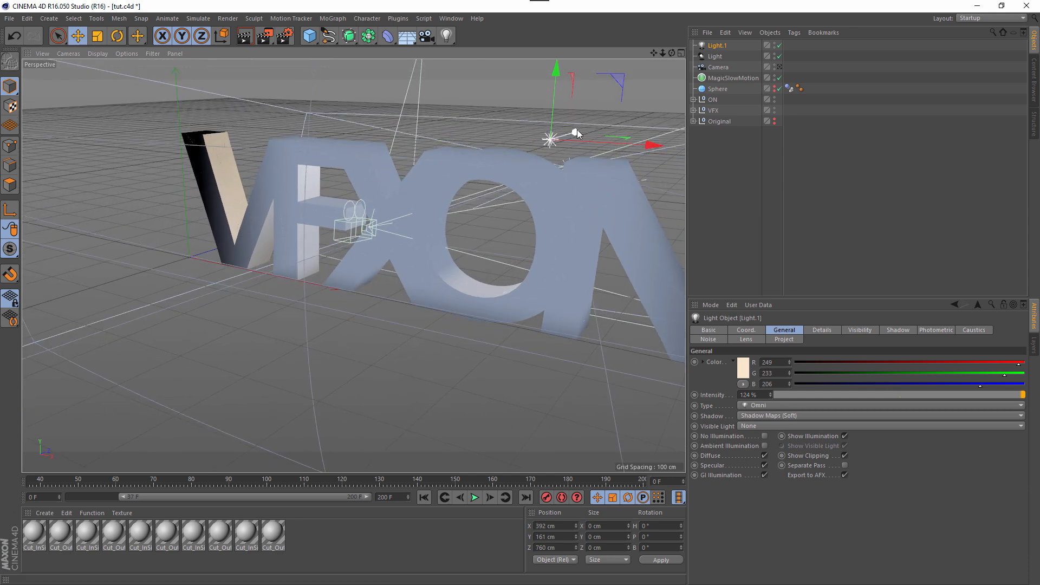
drag(577, 129, 597, 121)
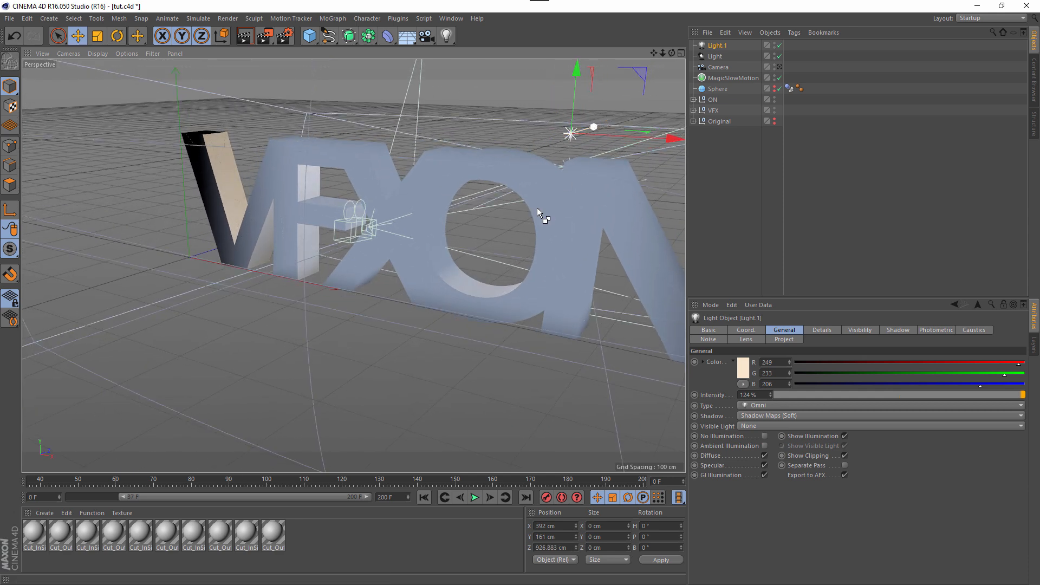
key(ctrl+z)
- Examine from several angles how the new light falls on the inner sides of the letters
alt+drag(475, 298, 598, 231)
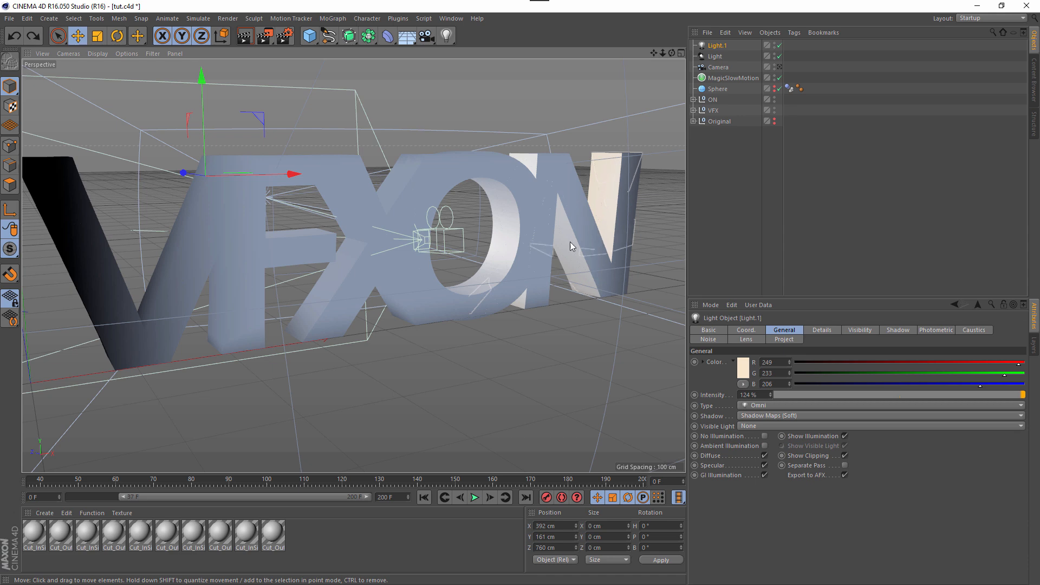
mouse_move(406, 272)
alt+mouse_down()
mouse_move(467, 264)
mouse_move(365, 271)
mouse_move(414, 257)
alt+mouse_up()
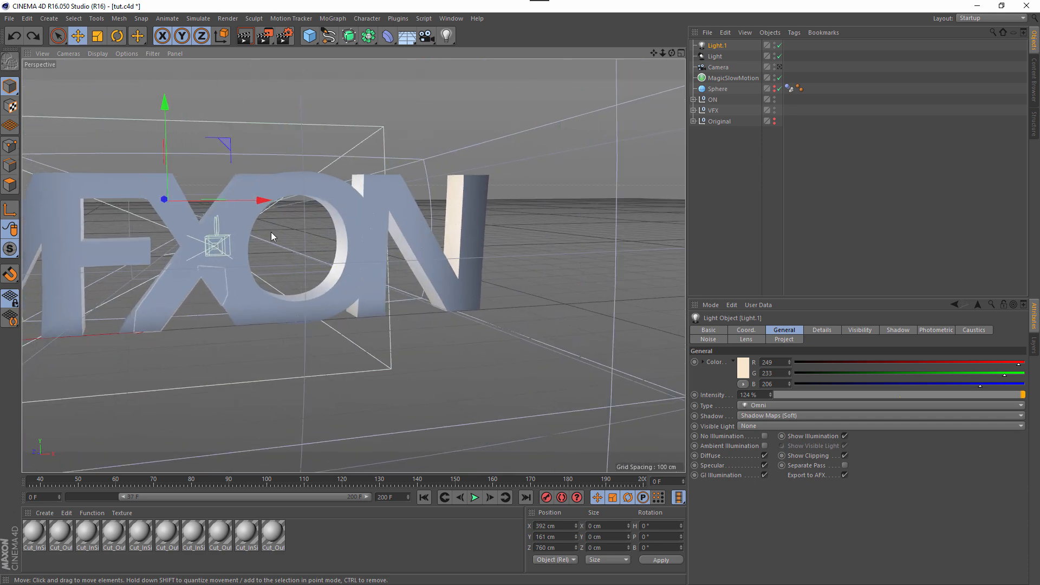
alt+drag(169, 221, 323, 255)
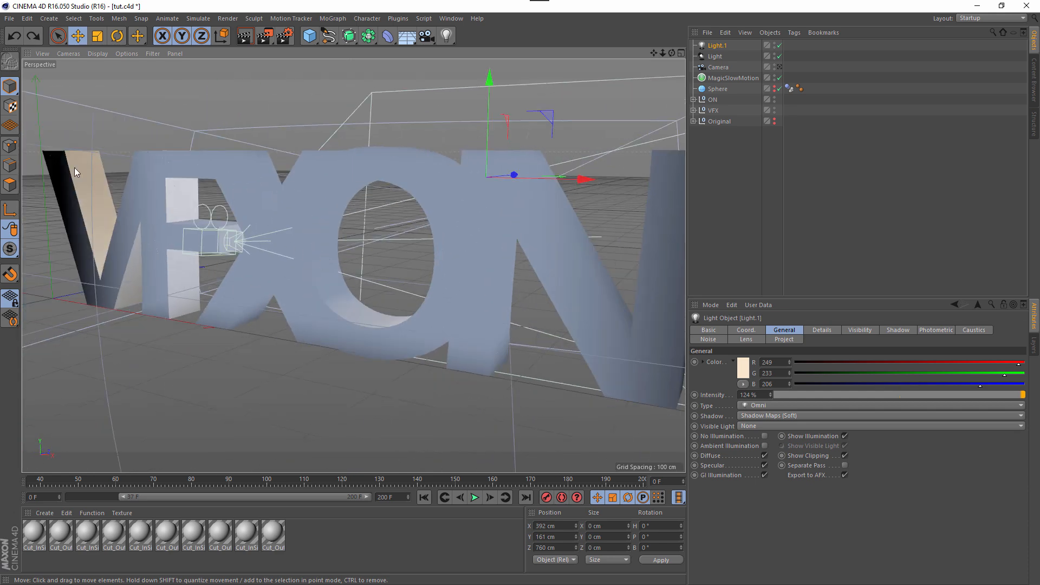
alt+drag(325, 313, 356, 321)
alt+right_drag(357, 321, 383, 309)
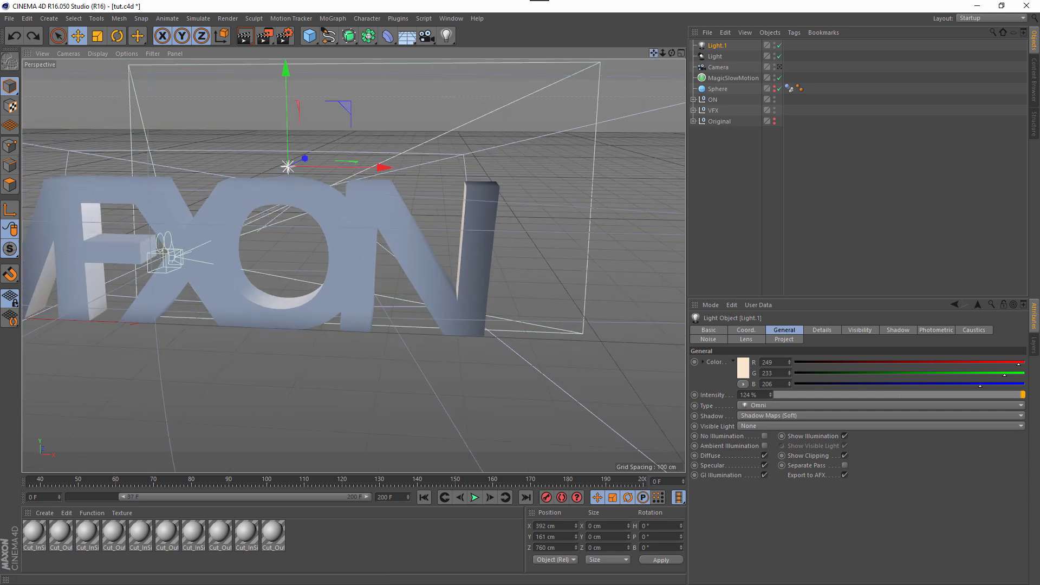
- Duplicate the warm omni light behind the letters
mouse_move(654, 53)
mouse_down()
mouse_move(785, 50)
mouse_move(656, 54)
mouse_up()
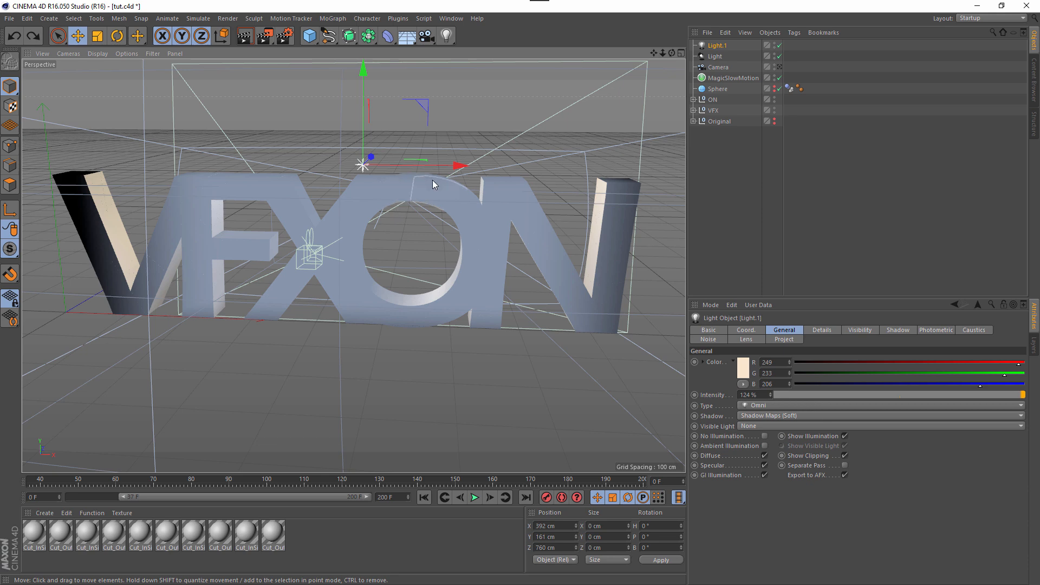
click(718, 48)
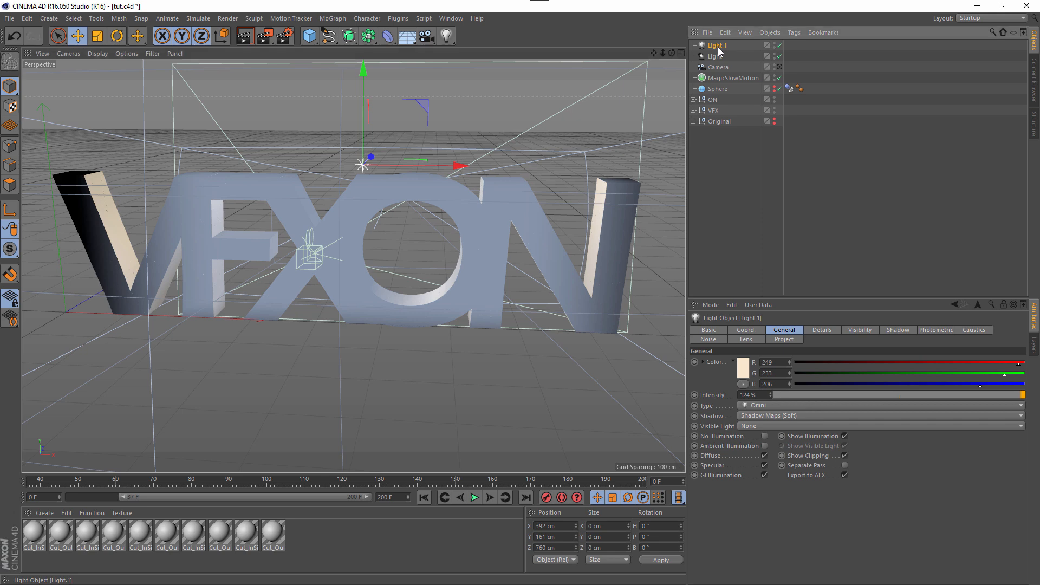
mouse_move(719, 46)
ctrl+mouse_down()
mouse_move(722, 35)
mouse_move(728, 43)
ctrl+mouse_up()
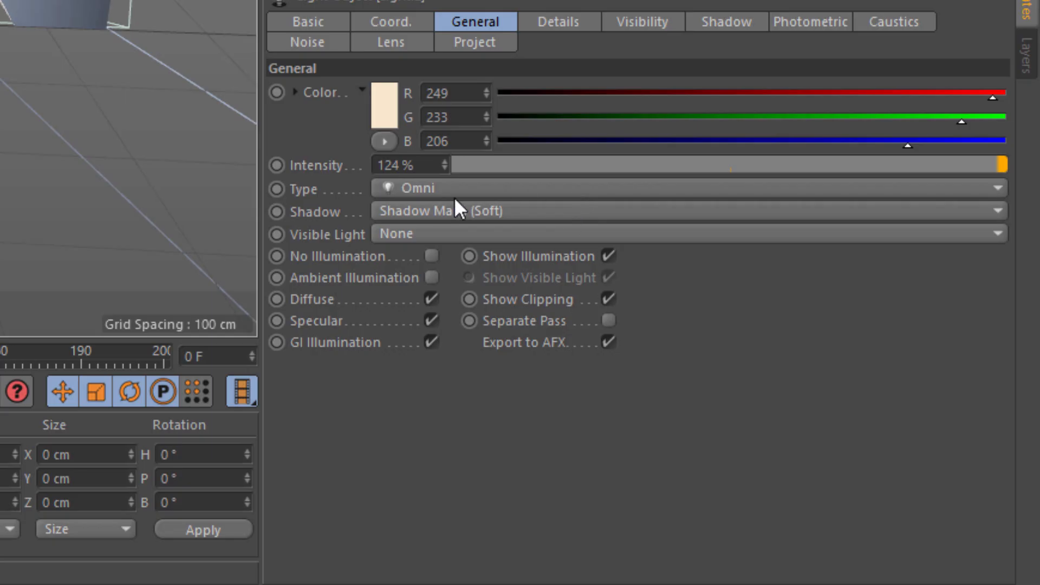
- Set the duplicated light's intensity to 100% and its shadow to None
drag(764, 395, 709, 401)
text(100)
key(Return)
click(452, 211)
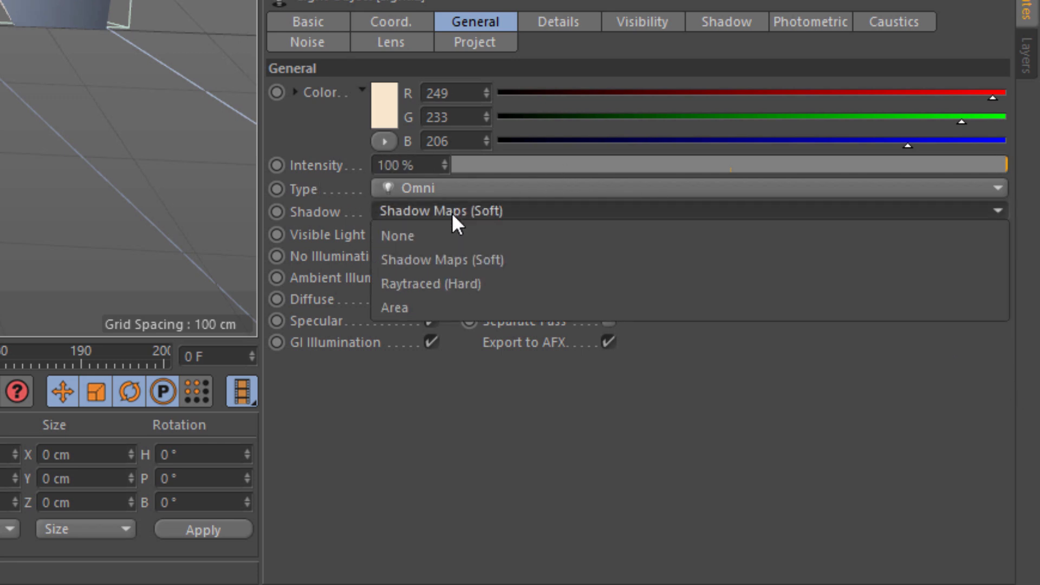
click(438, 233)
- Set the duplicated light's color to a pale blue with RGB values 165, 220 and 231
click(449, 93)
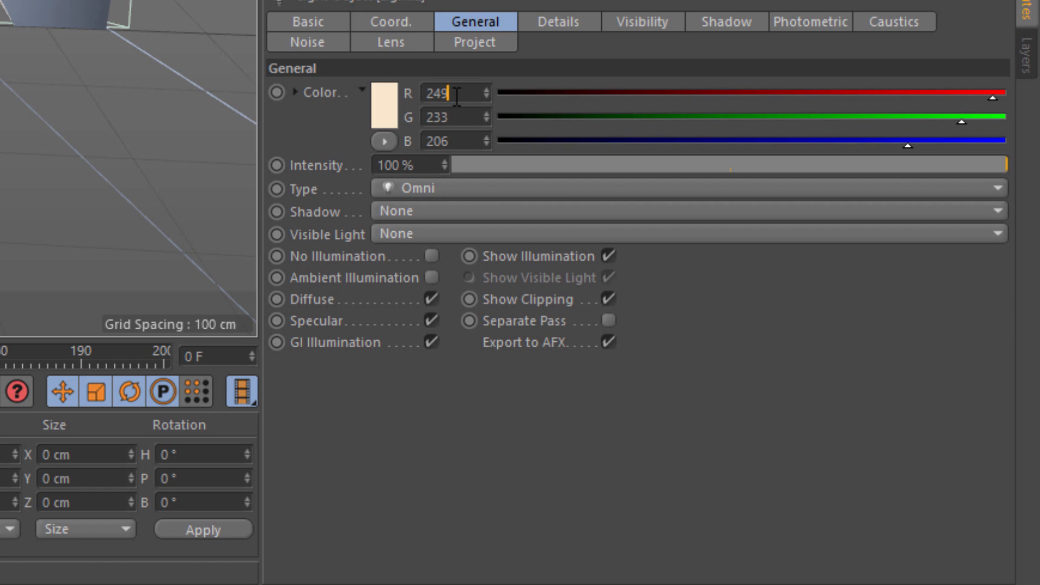
double_click(449, 93)
text(165)
click(461, 115)
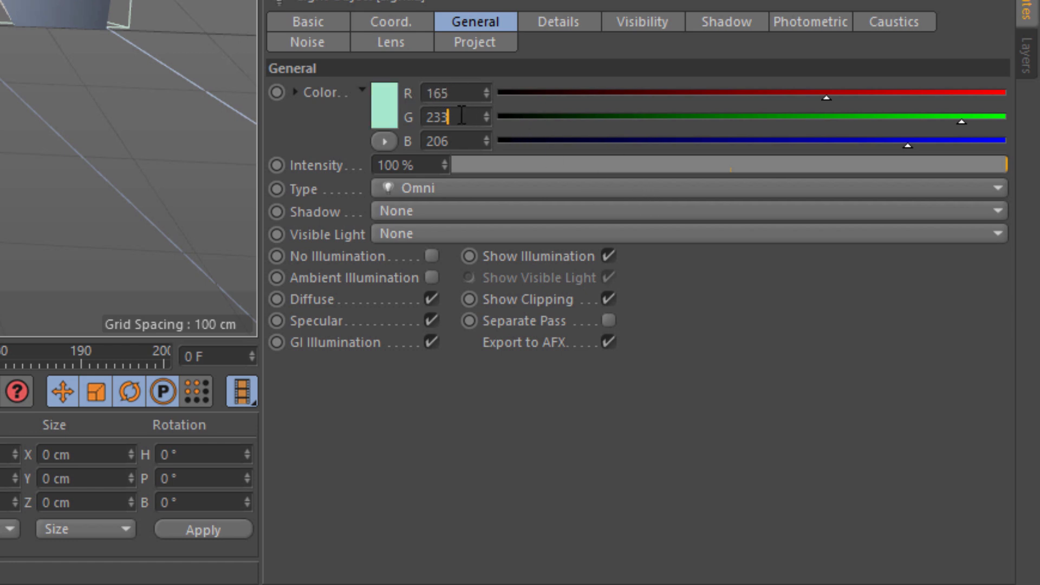
key(ctrl+a)
text(220)
click(471, 141)
key(ctrl+a)
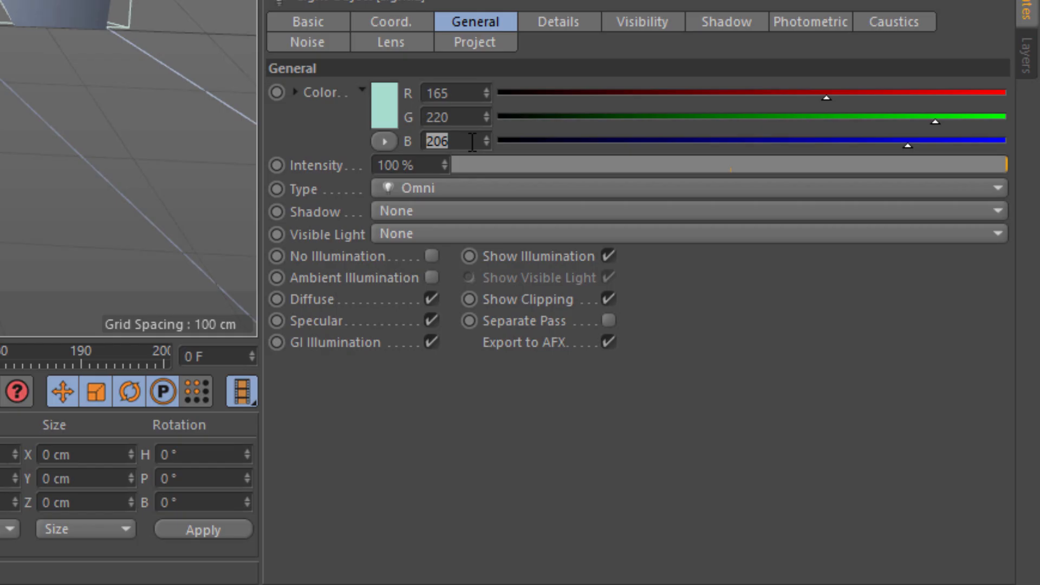
text(231)
key(Return)
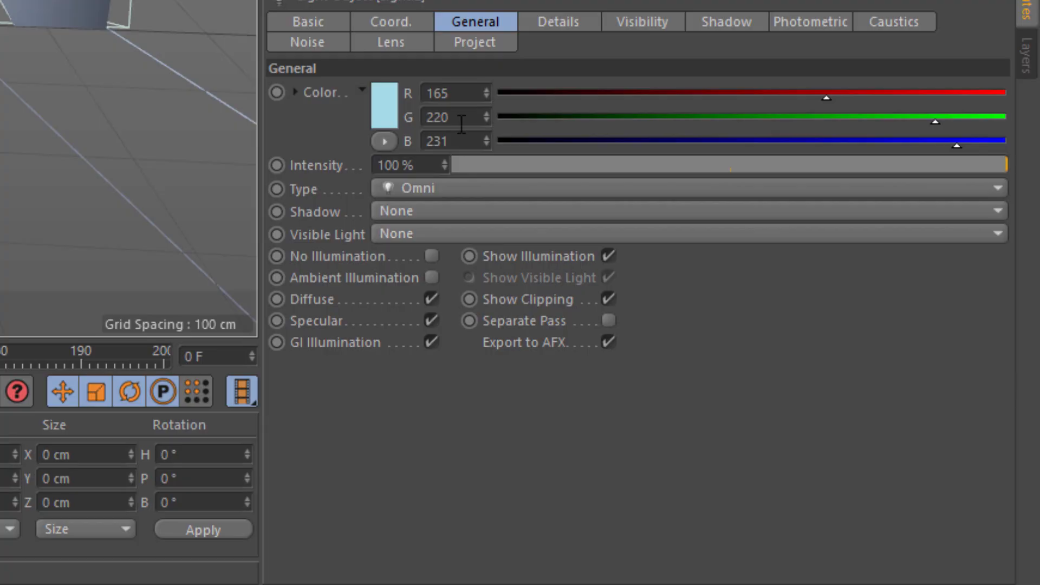
- Set the pale blue light's visible light to Visible and its outer visibility distance to 231 cm
click(401, 233)
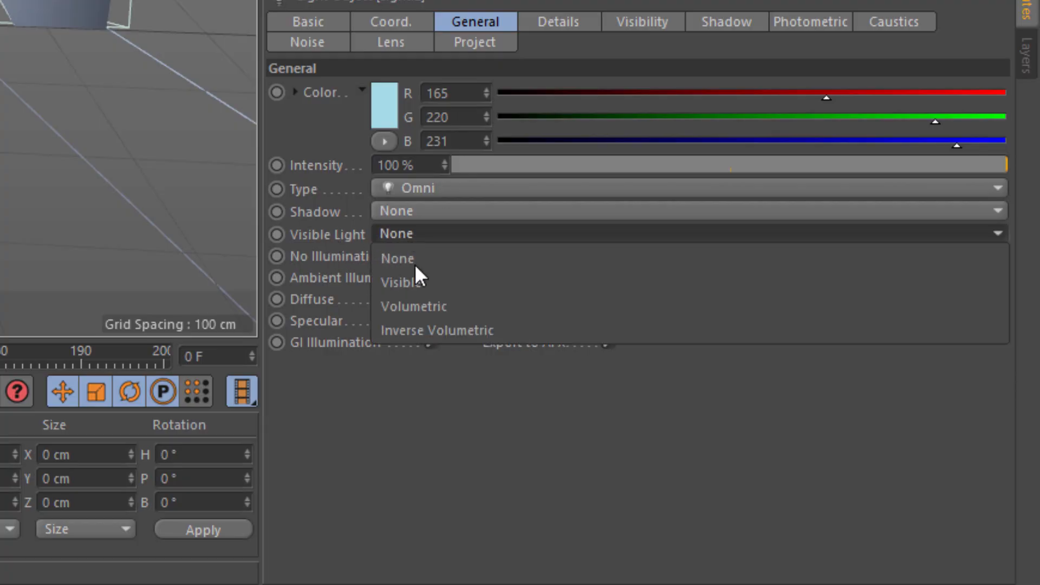
click(421, 282)
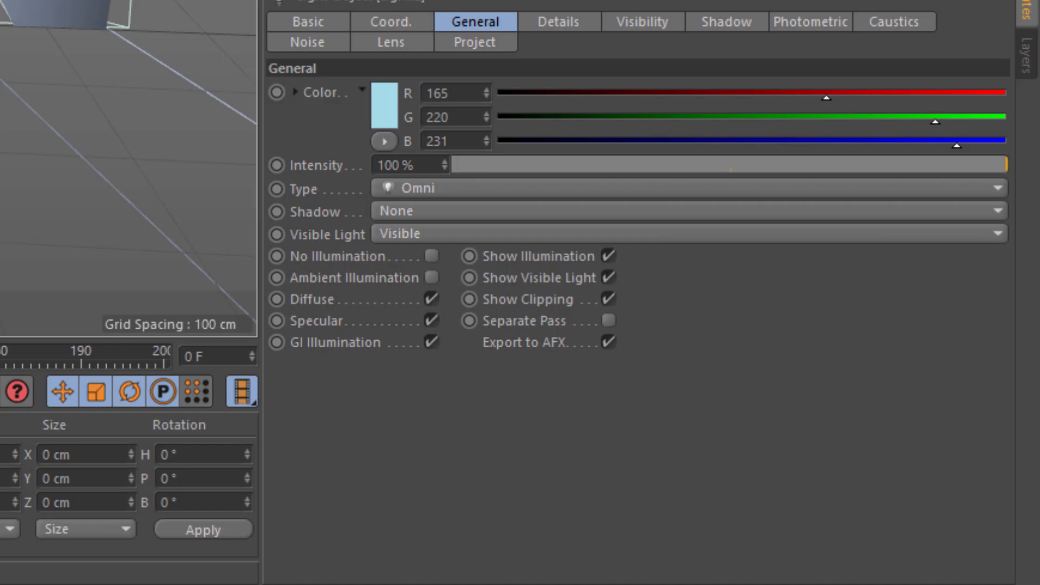
click(636, 17)
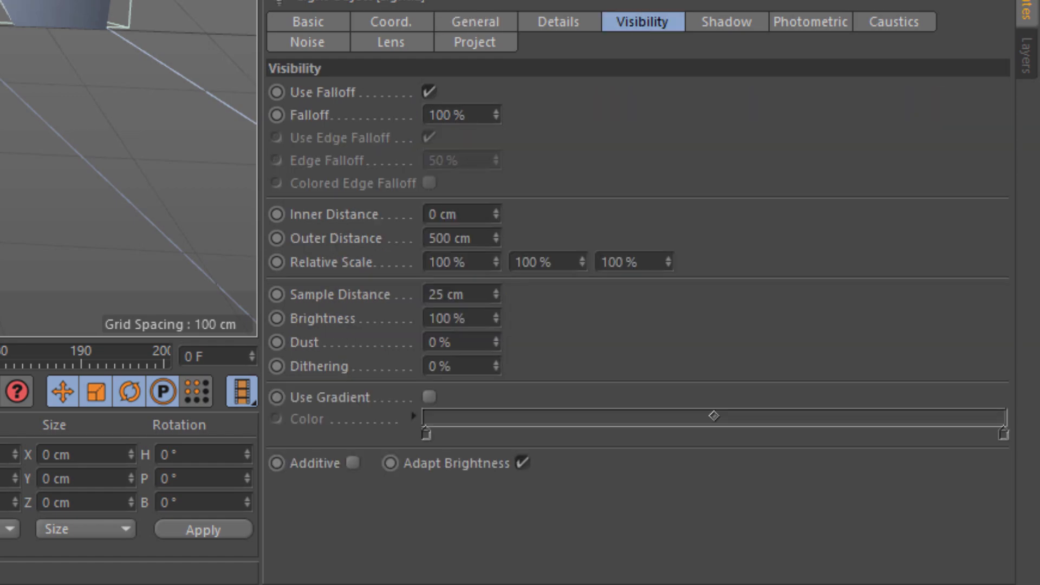
click(481, 239)
key(ctrl+a)
text(231)
key(Return)
click(734, 21)
click(788, 22)
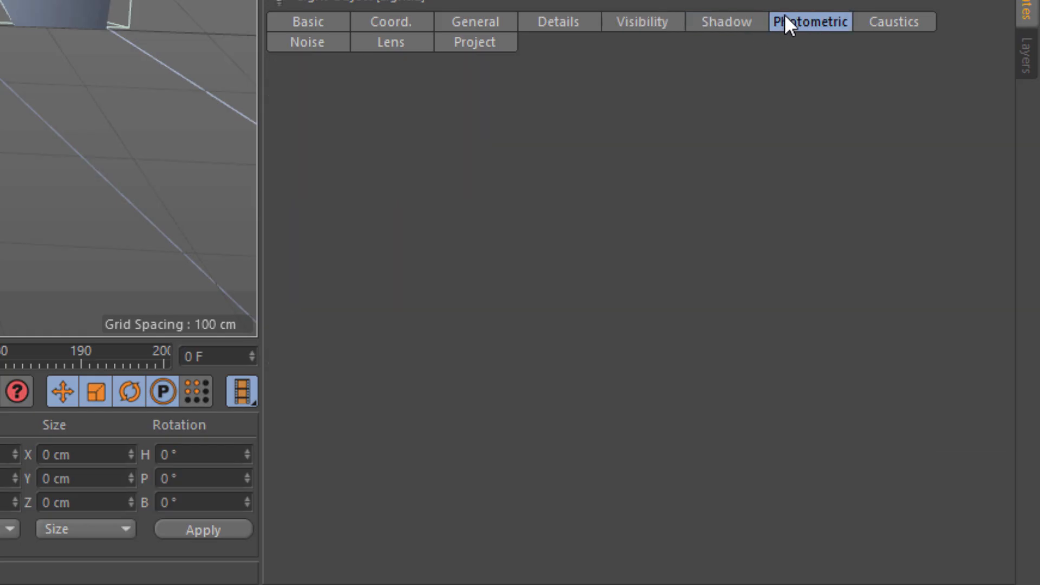
click(866, 21)
click(318, 43)
click(373, 44)
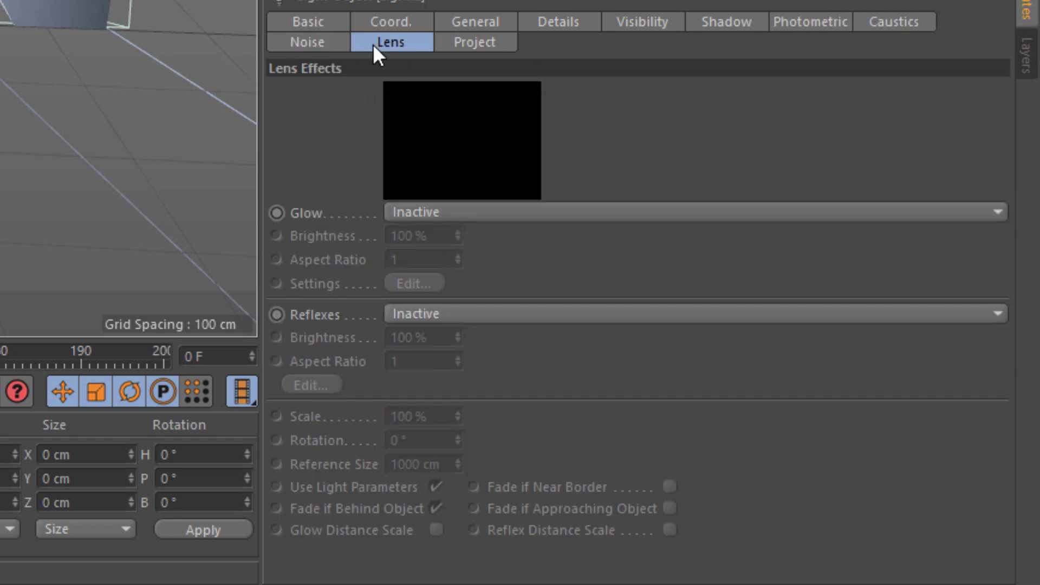
click(481, 44)
click(328, 42)
click(455, 22)
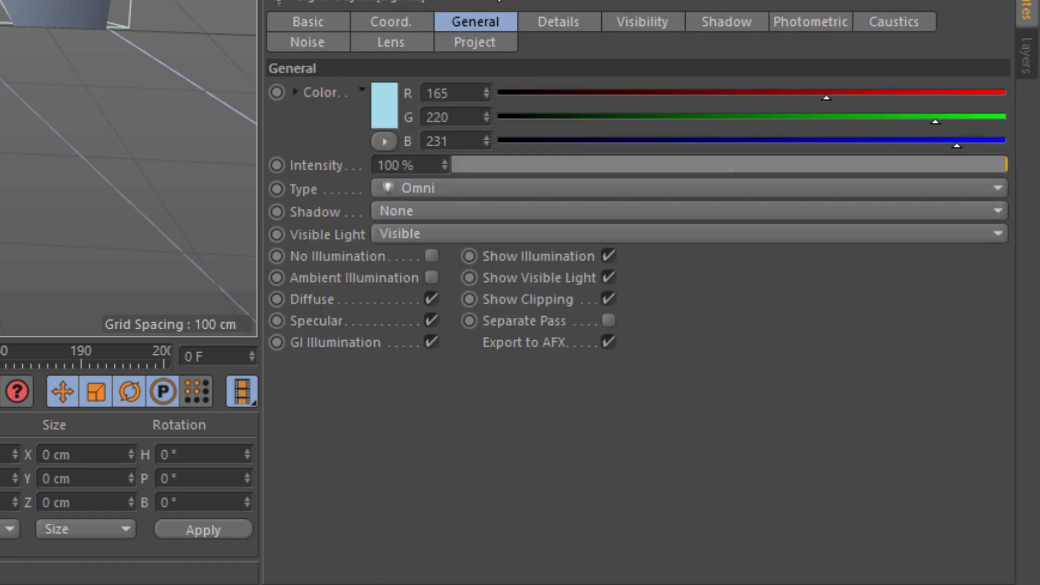
key(ctrl+shift+a)
key(ctrl+z)
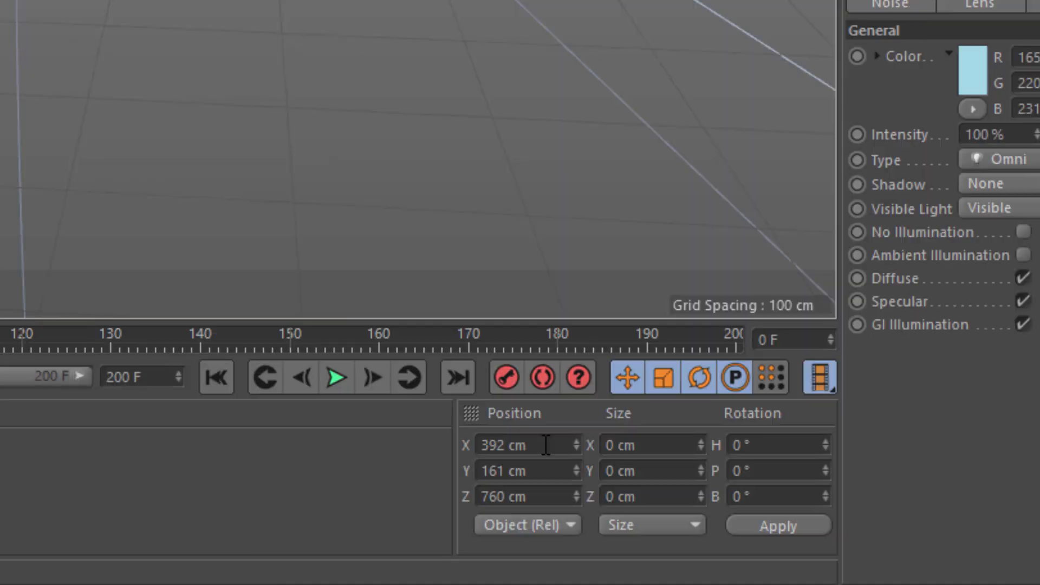
- Set the pale blue light's position to X 469 cm, Y 49 cm and Z 513 cm
drag(542, 444, 405, 451)
text(469)
click(782, 525)
drag(542, 471, 401, 457)
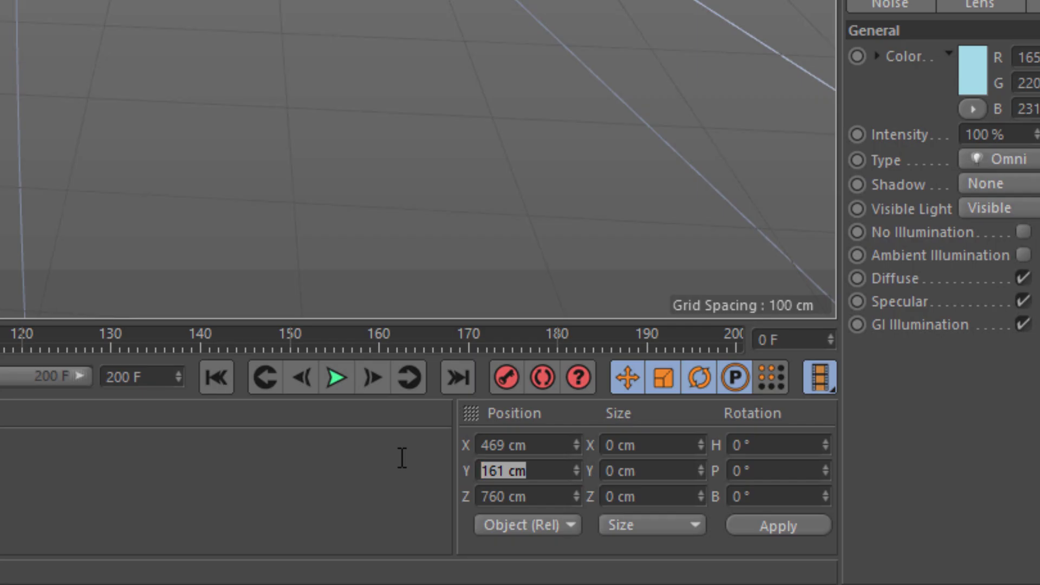
text(49)
click(781, 525)
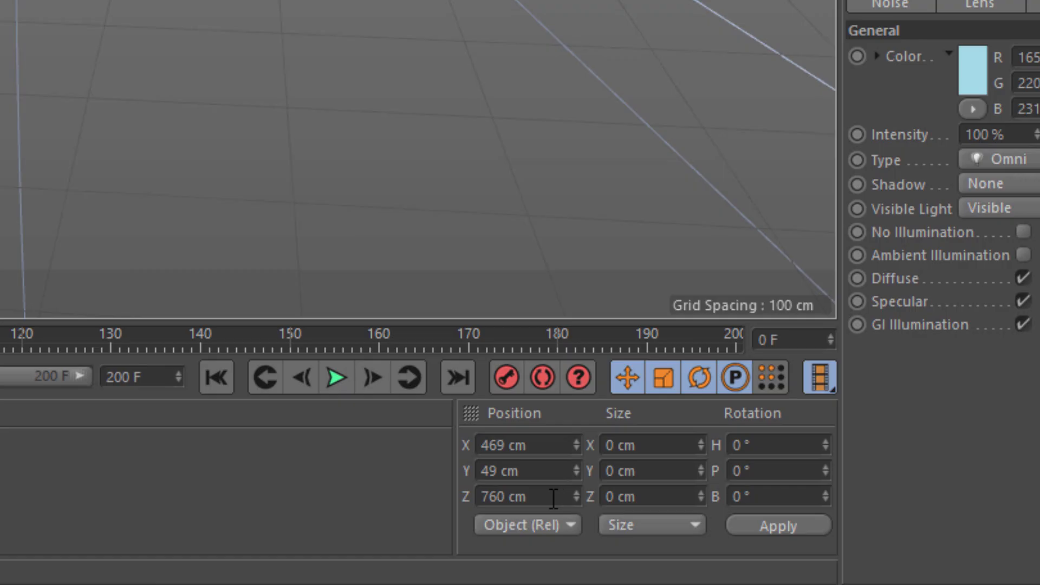
drag(553, 497, 409, 494)
text(513)
click(756, 526)
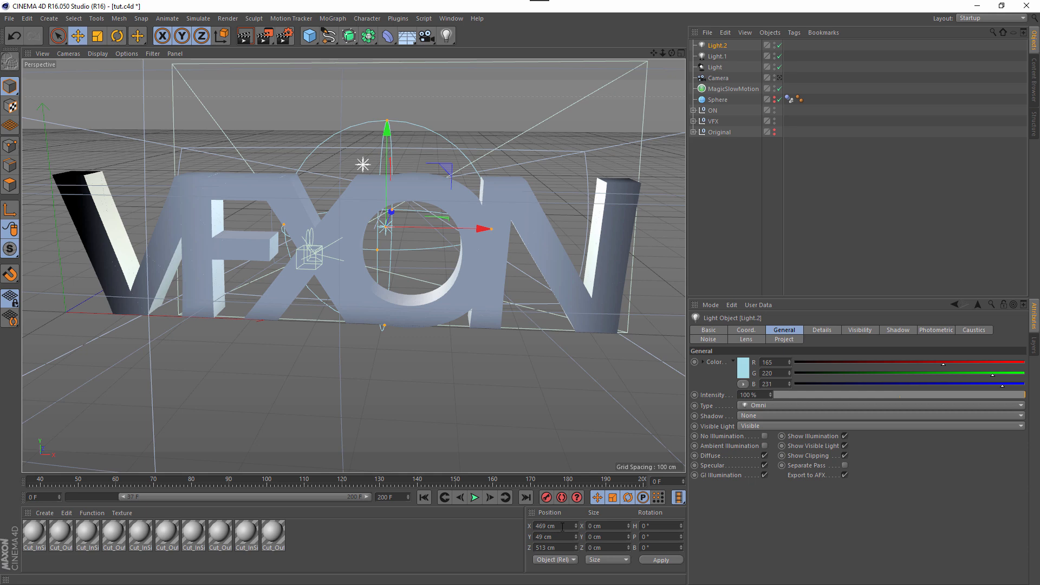
- Try moving the pale blue light along the X axis, and undo the move
drag(562, 526, 539, 524)
drag(483, 228, 509, 230)
key(ctrl+z)
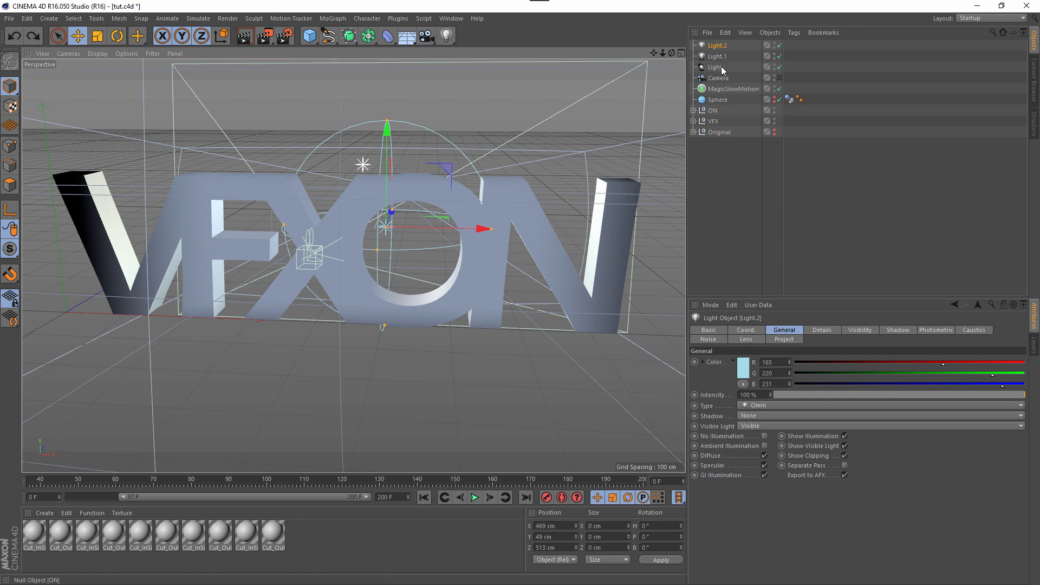
- Duplicate the pale blue light inside the letter O
click(720, 46)
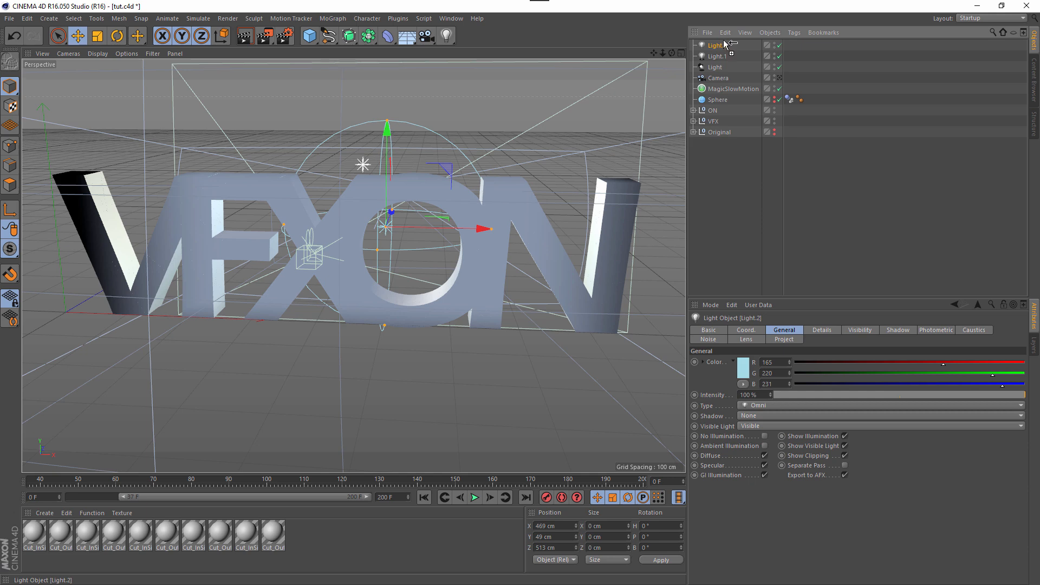
key(ctrl+c)
key(ctrl+v)
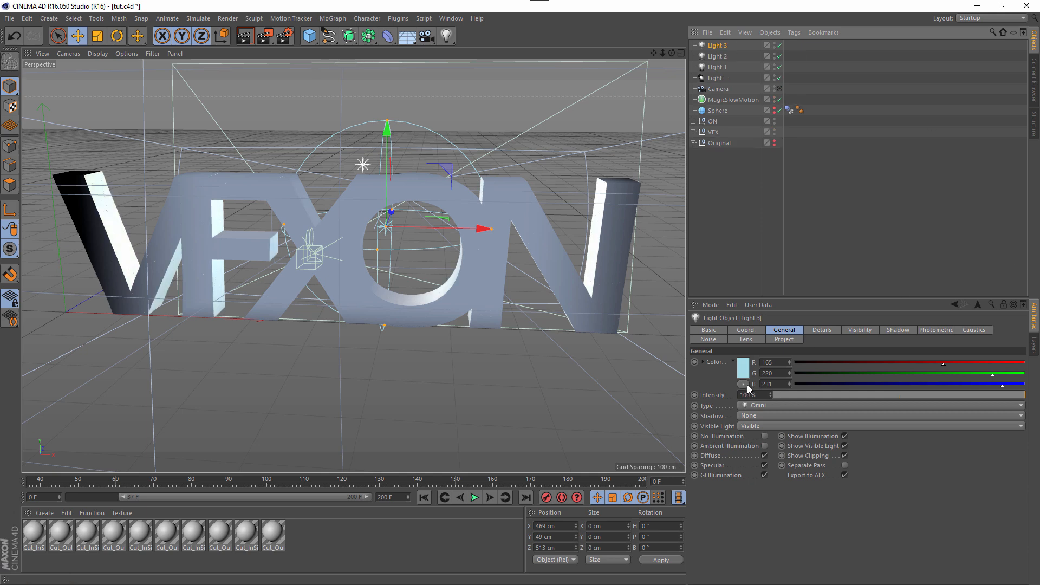
- Set the newest light's color to a light purple with RGB values 225, 193 and 247
double_click(774, 362)
text(2)
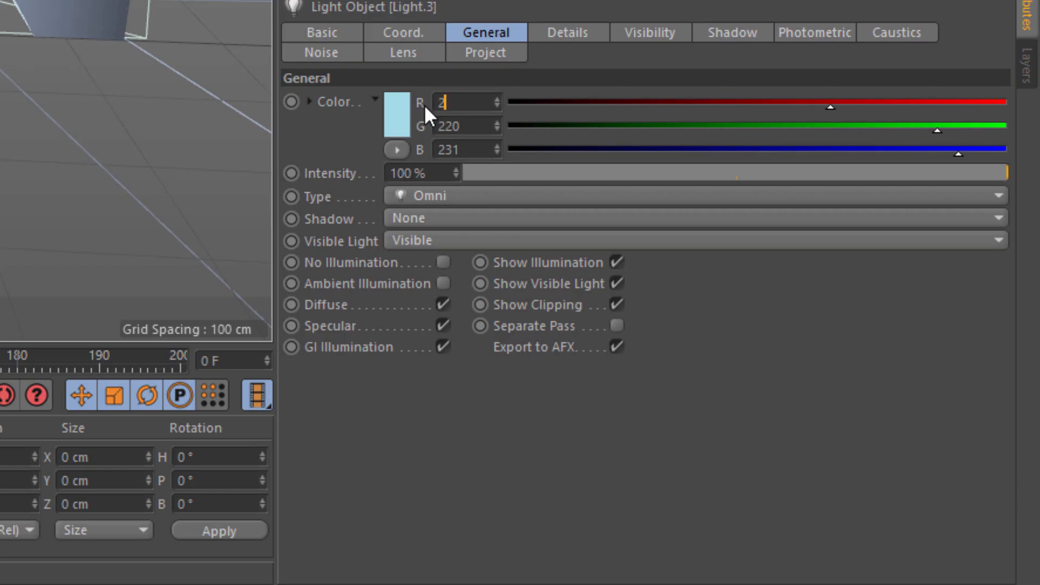
text(25)
key(Tab)
text(1)
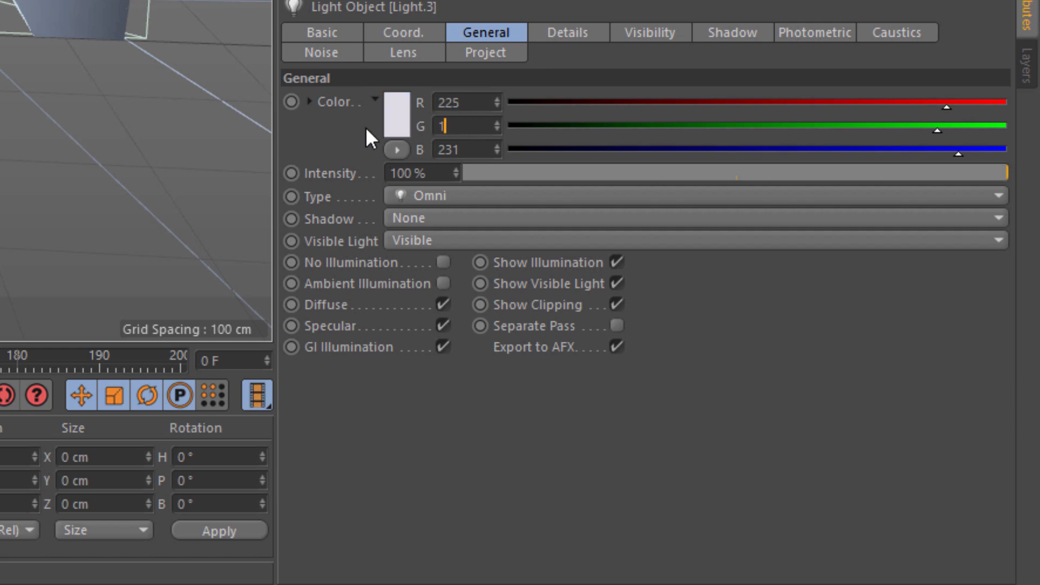
text(93)
click(472, 152)
double_click(473, 153)
text(247)
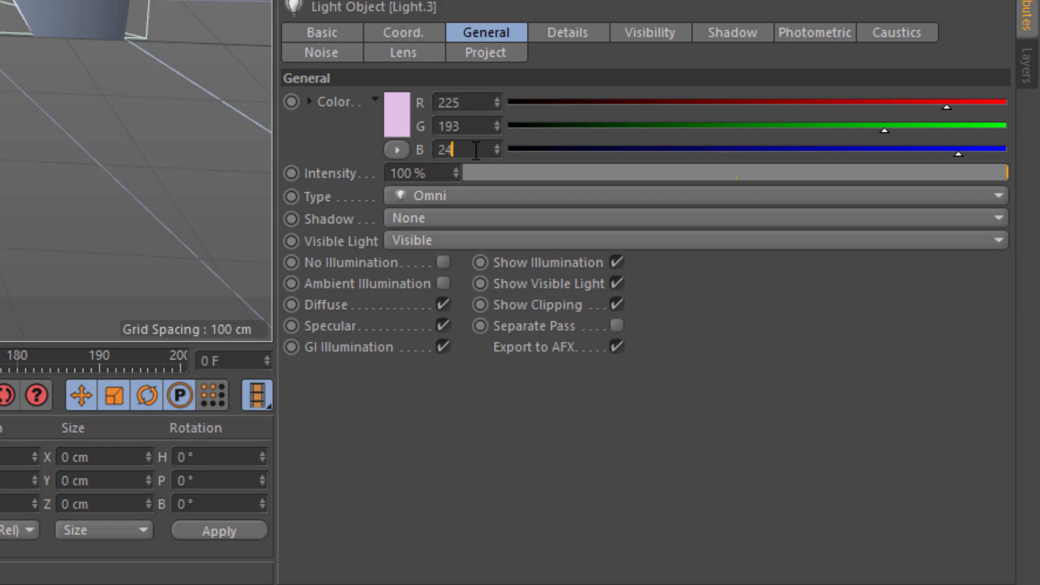
click(478, 121)
- Set the purple light's outer visibility distance to 472 cm
click(650, 33)
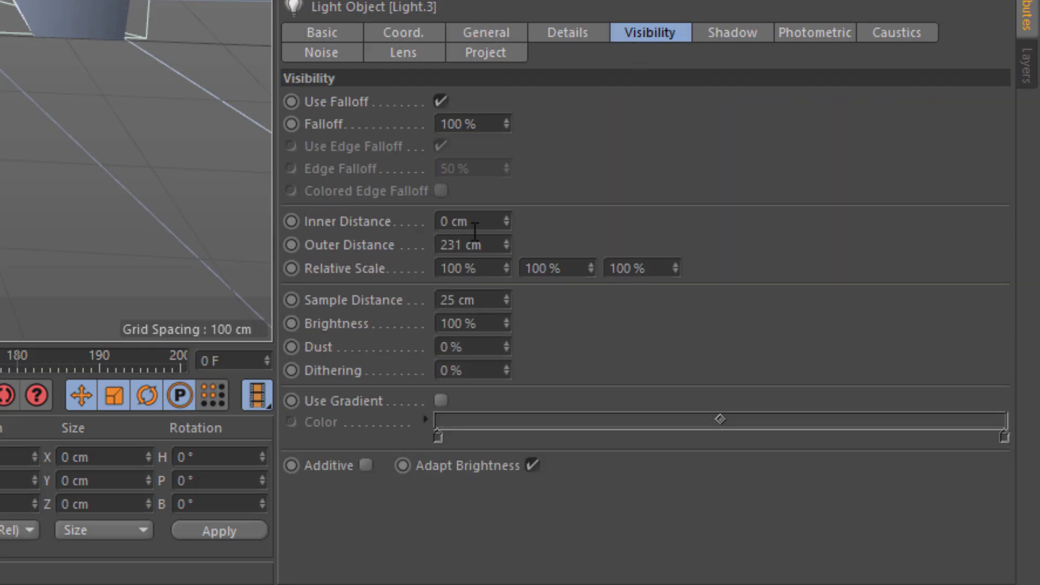
drag(498, 244, 359, 246)
key(BackSpace)
text(472)
key(Return)
- Set the purple light's noise to Both
click(321, 53)
click(486, 102)
click(485, 197)
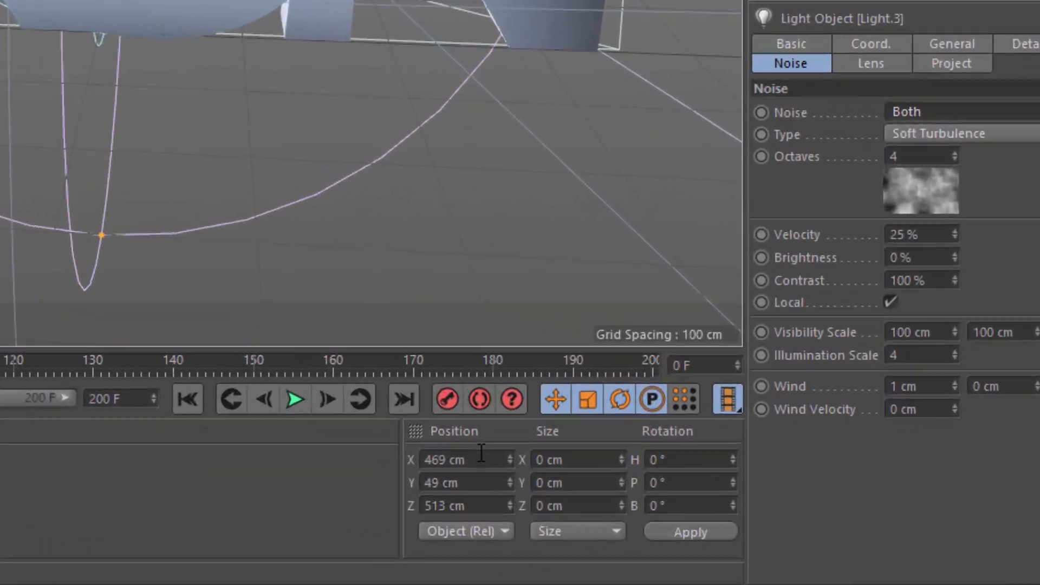
- Set the purple light's position to X 90 cm, Y 125 cm and Z 660 cm
click(564, 524)
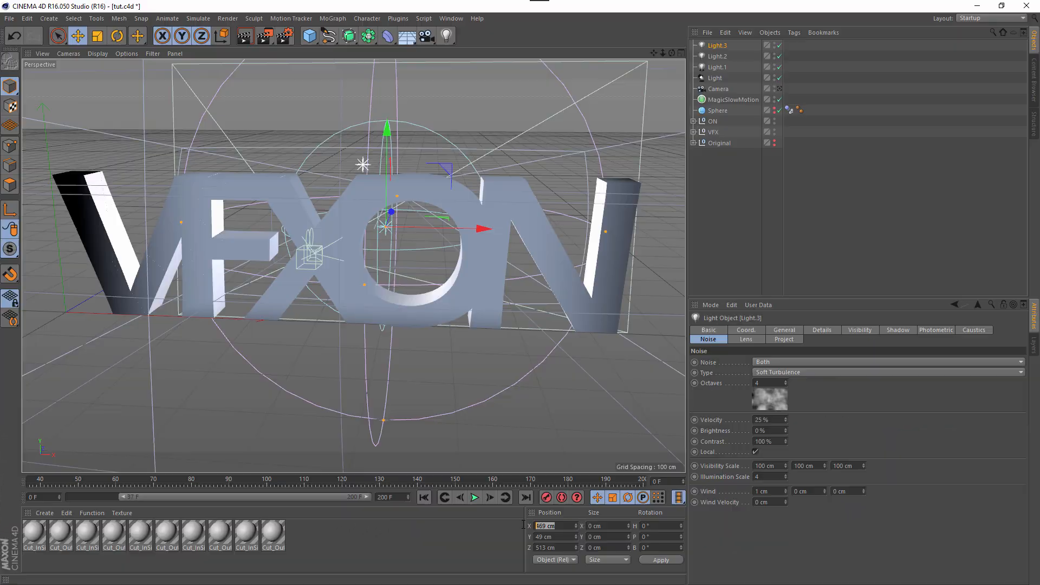
drag(466, 459, 407, 460)
text(90)
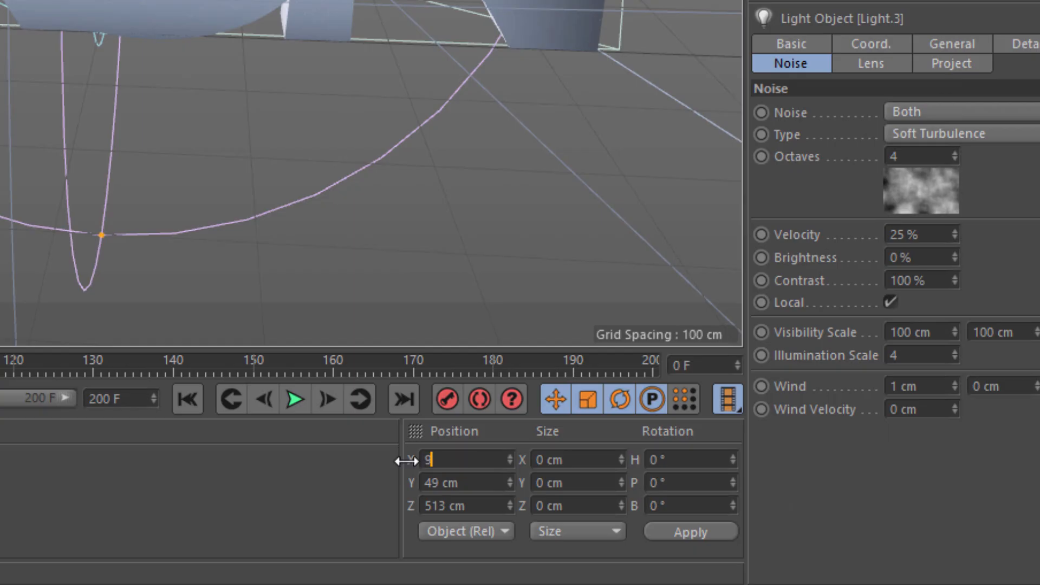
click(488, 483)
click(684, 538)
drag(460, 483, 320, 483)
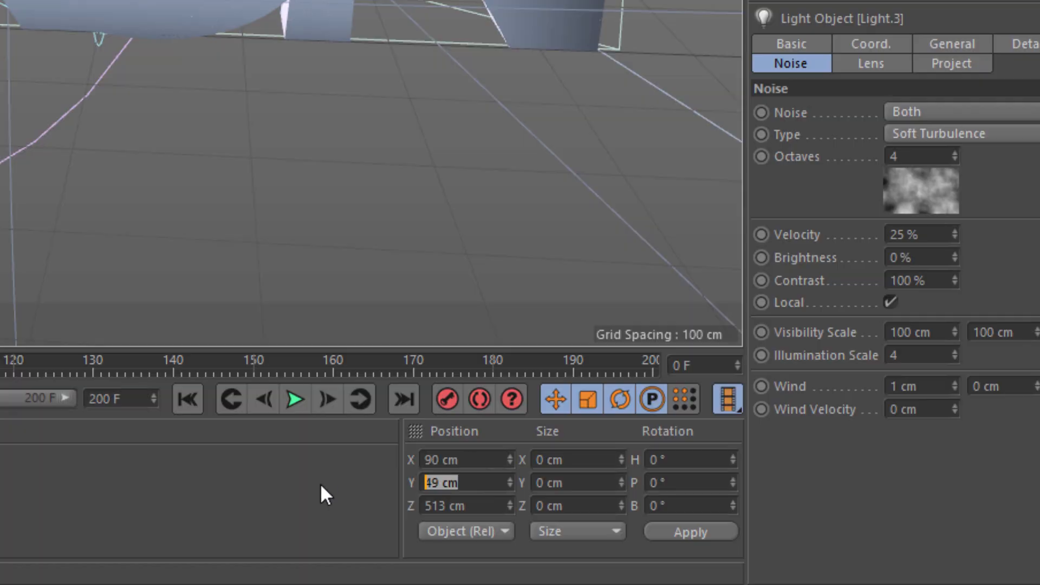
text(125)
click(674, 532)
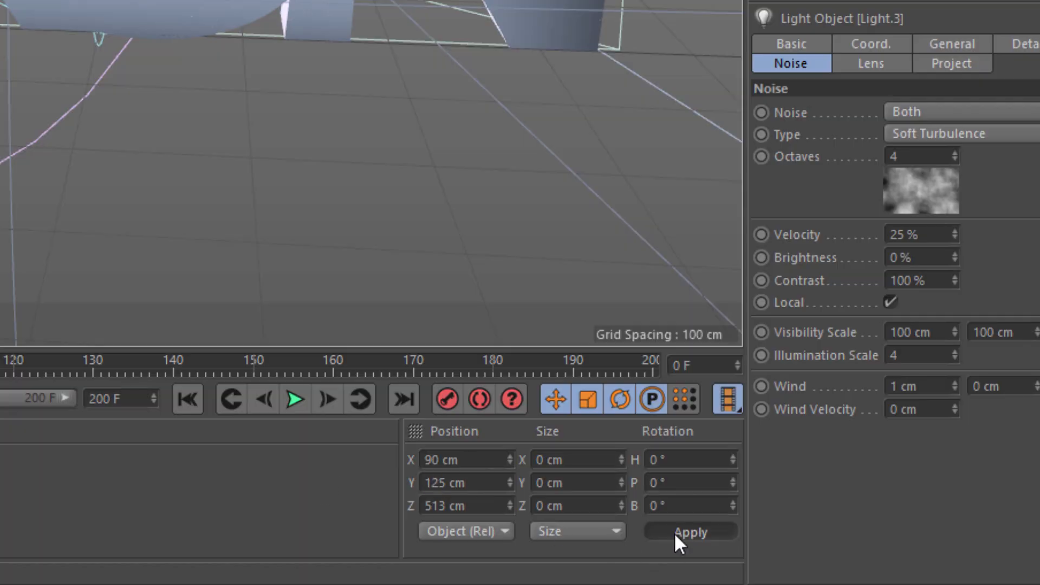
drag(494, 500, 344, 494)
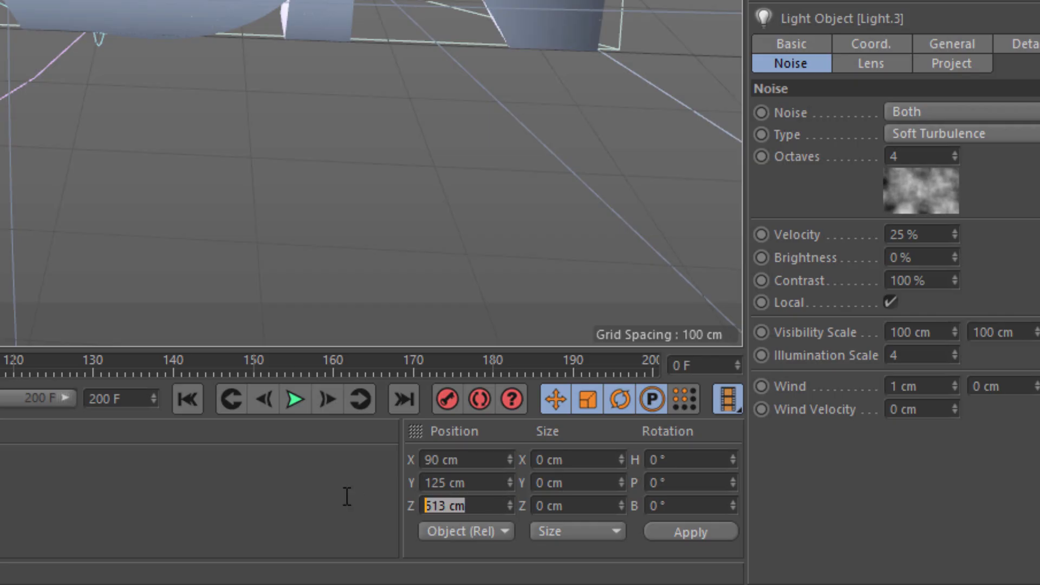
text(660)
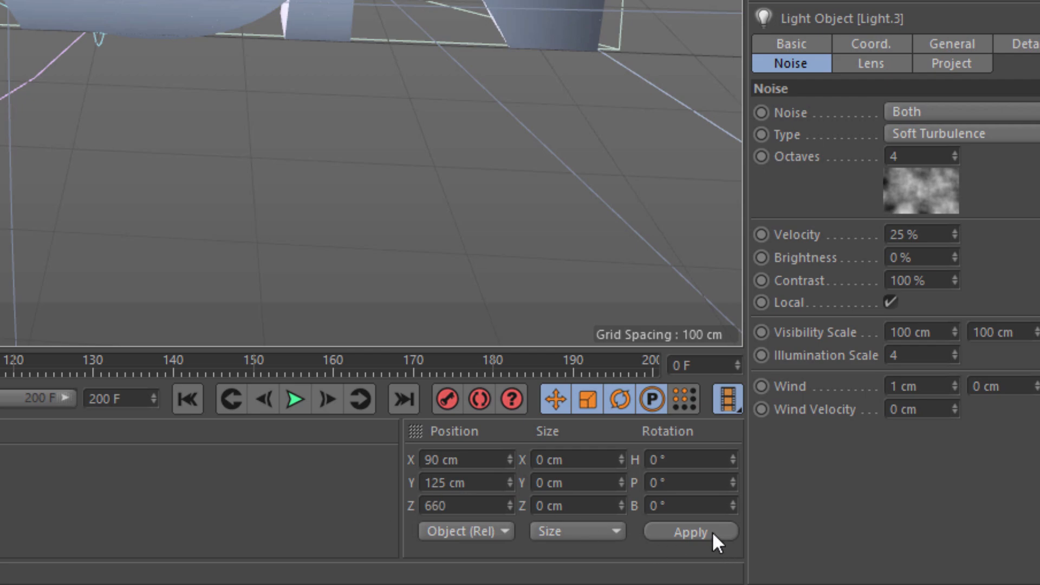
click(710, 532)
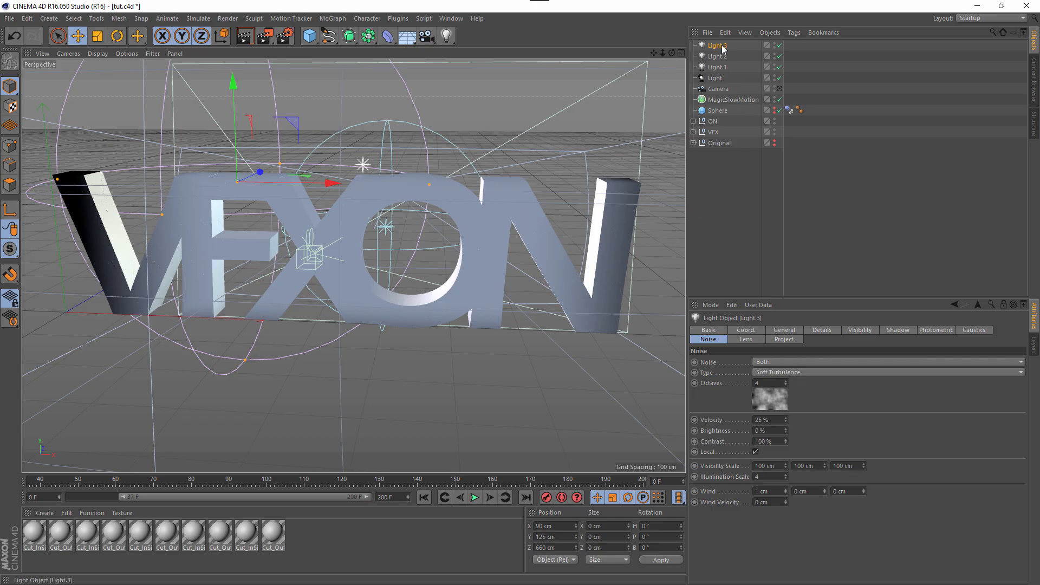
- Duplicate the purple light, place the copy at X 905 cm and render a preview of the view
drag(722, 49, 728, 44)
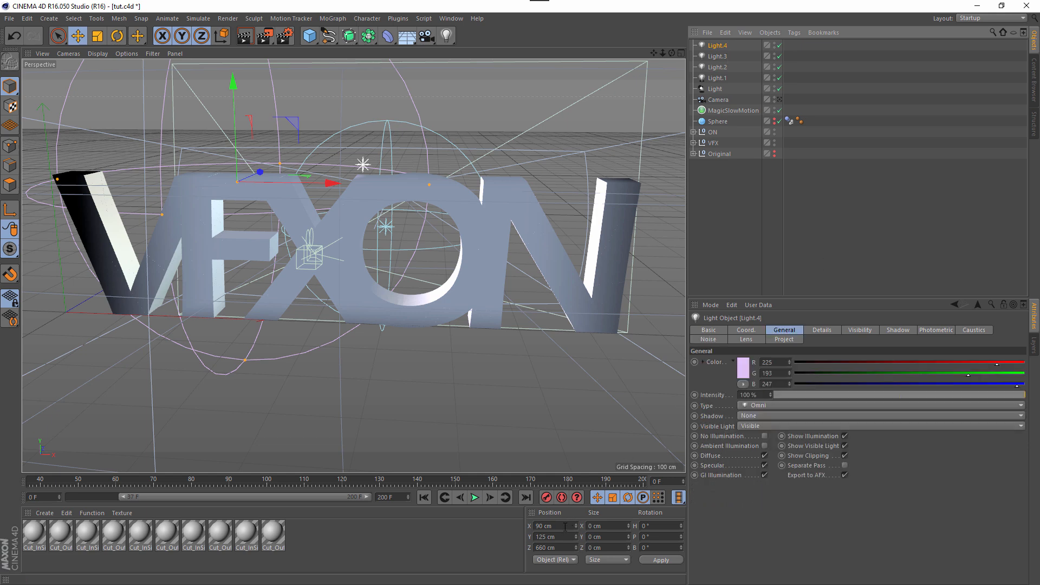
double_click(548, 526)
key(BackSpace)
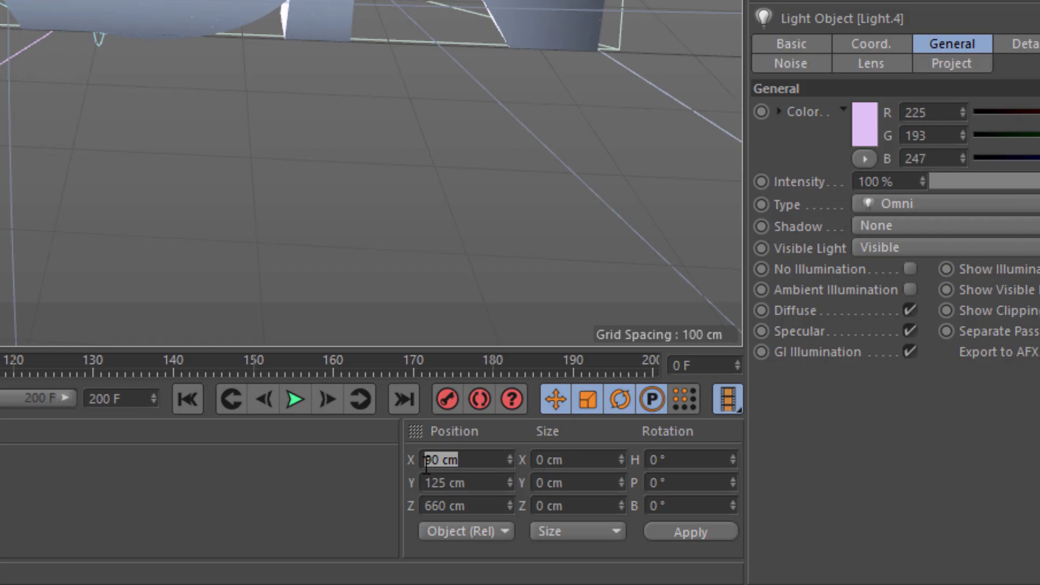
text(905)
key(Return)
click(482, 506)
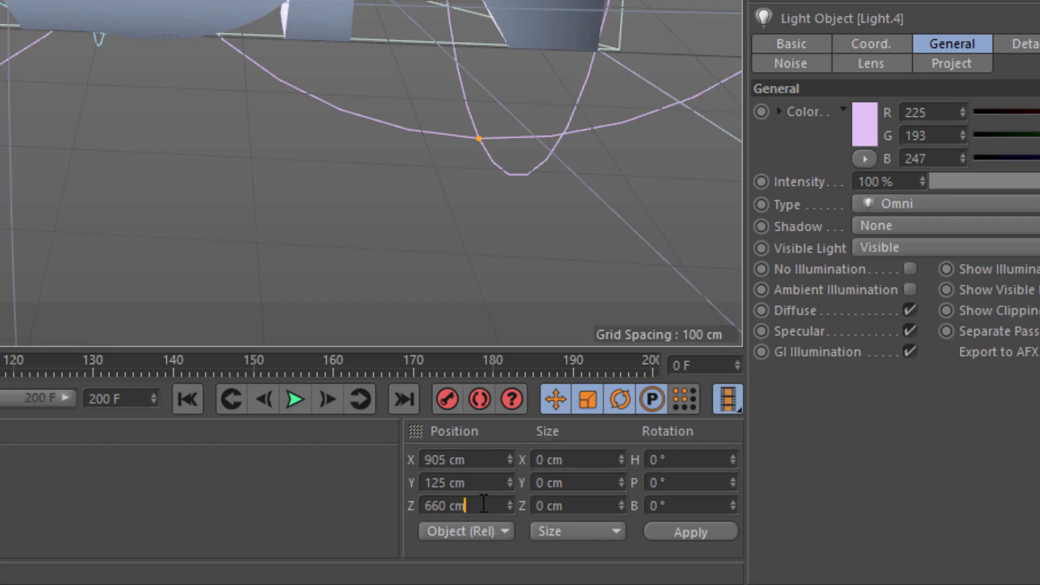
drag(495, 503, 371, 499)
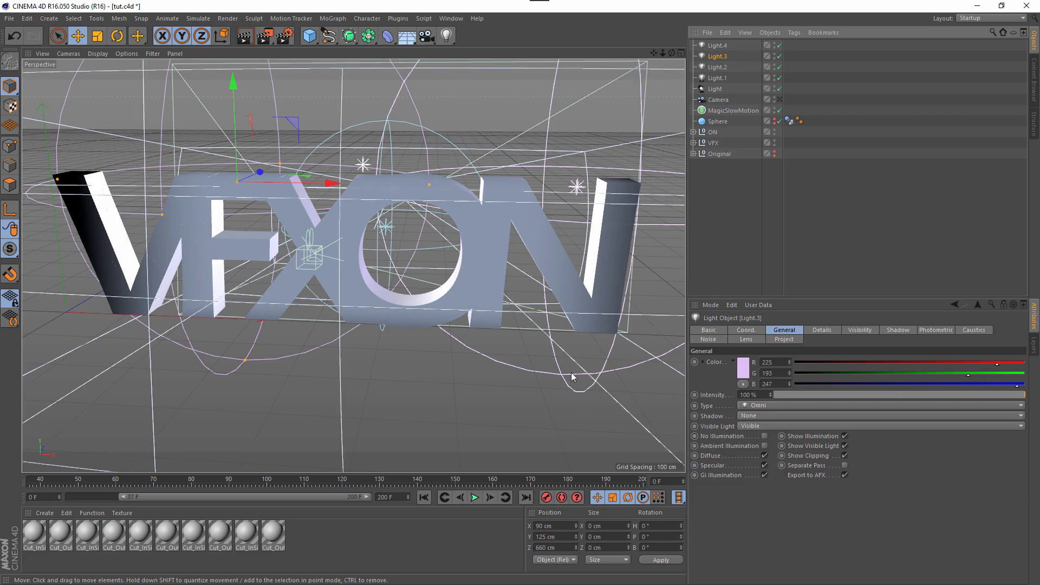
alt+drag(495, 318, 508, 301)
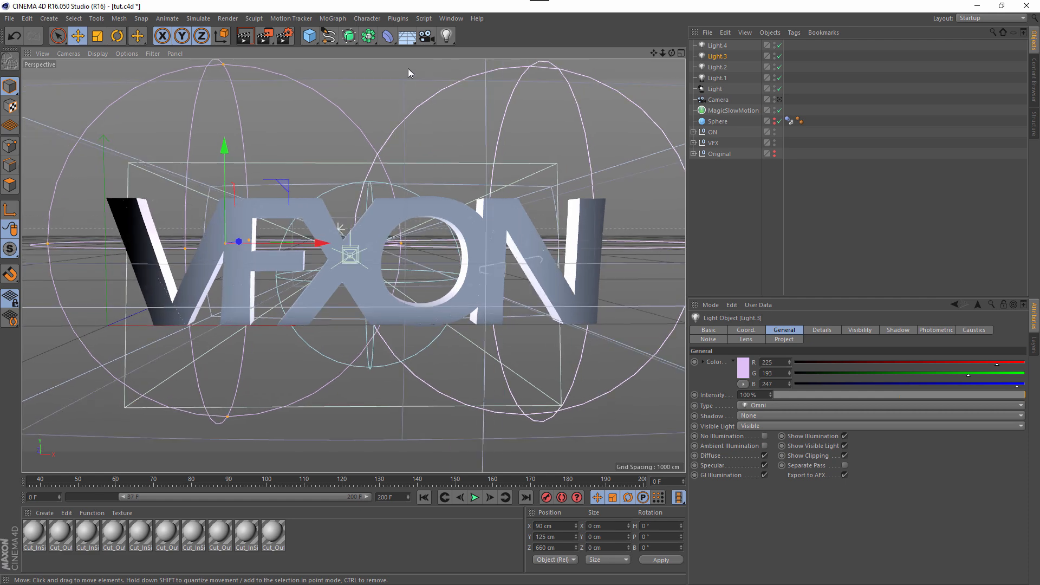
click(244, 36)
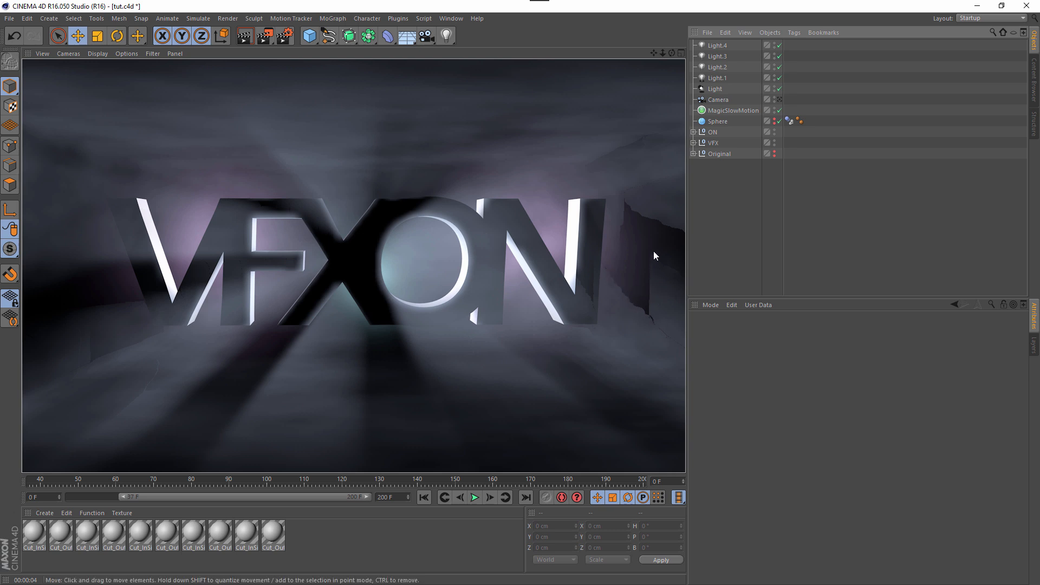
- Set the main light's visibility sample distance to 50 cm and render a preview
click(715, 89)
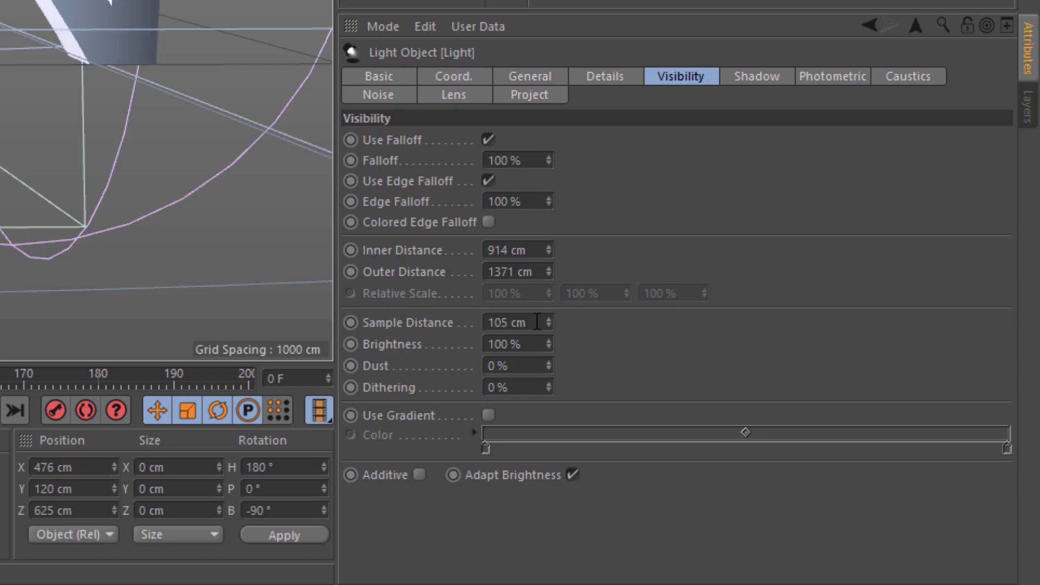
drag(536, 322, 443, 325)
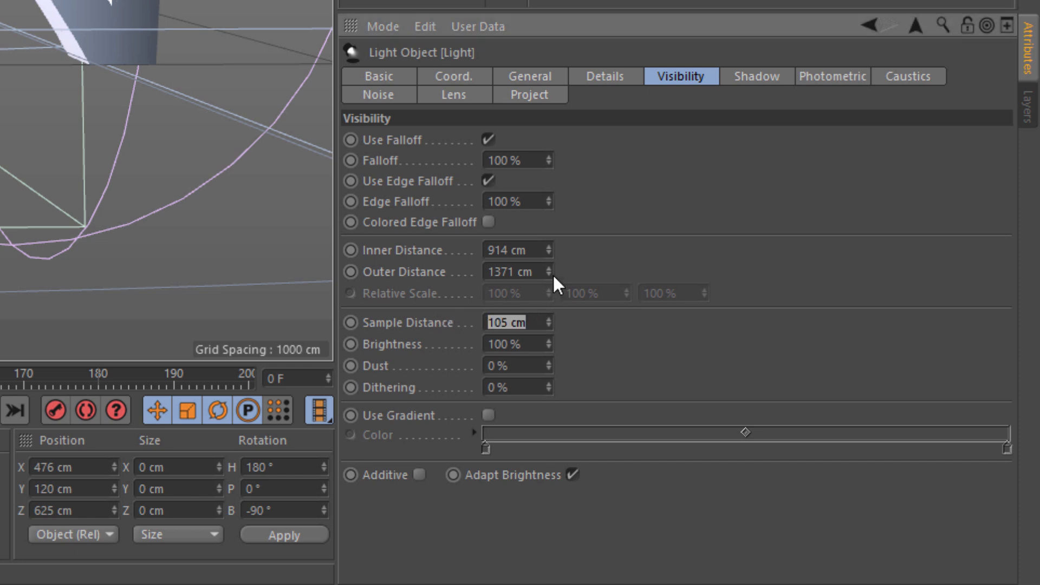
text(50)
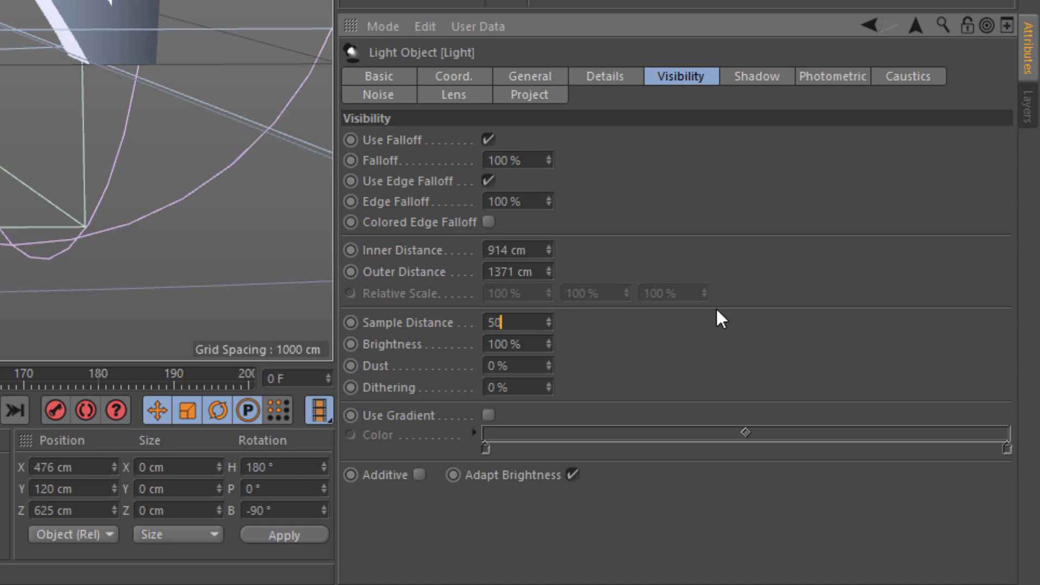
key(Return)
click(490, 323)
click(70, 1)
key(ctrl+z)
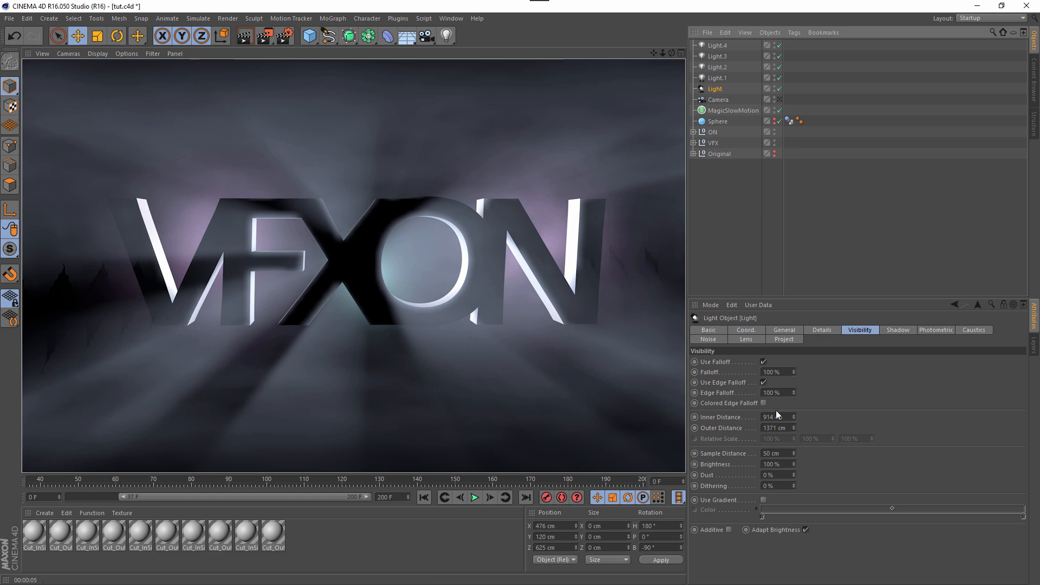
- Try a sample distance of 40 cm for the main light and render the view
click(771, 453)
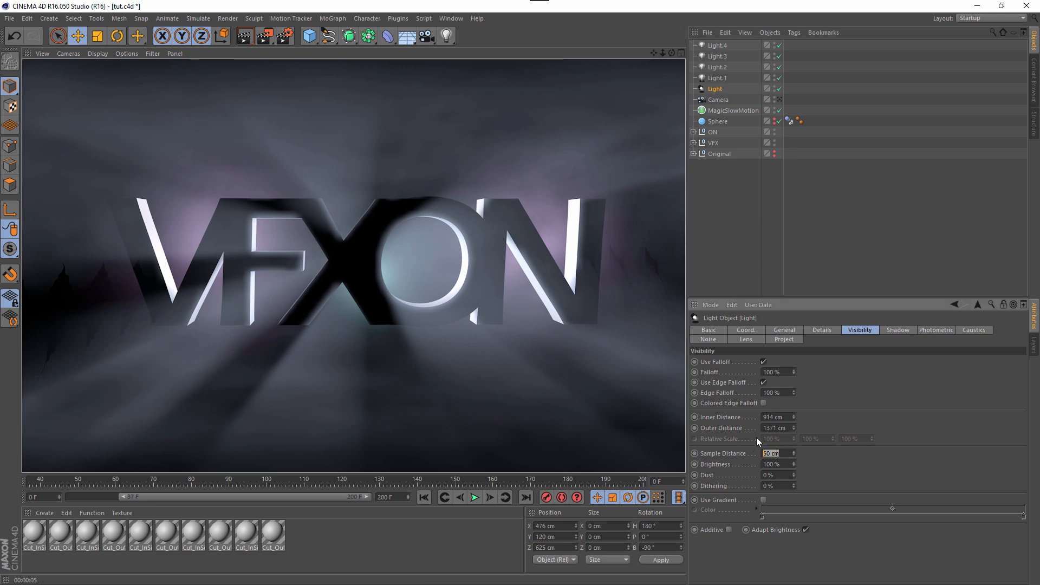
key(Return)
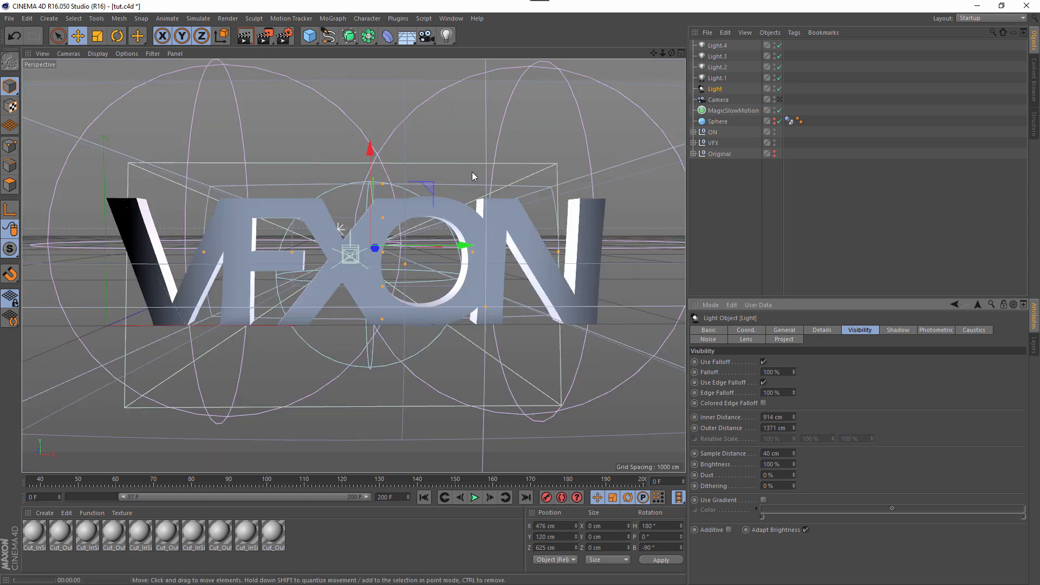
key(ctrl+r)
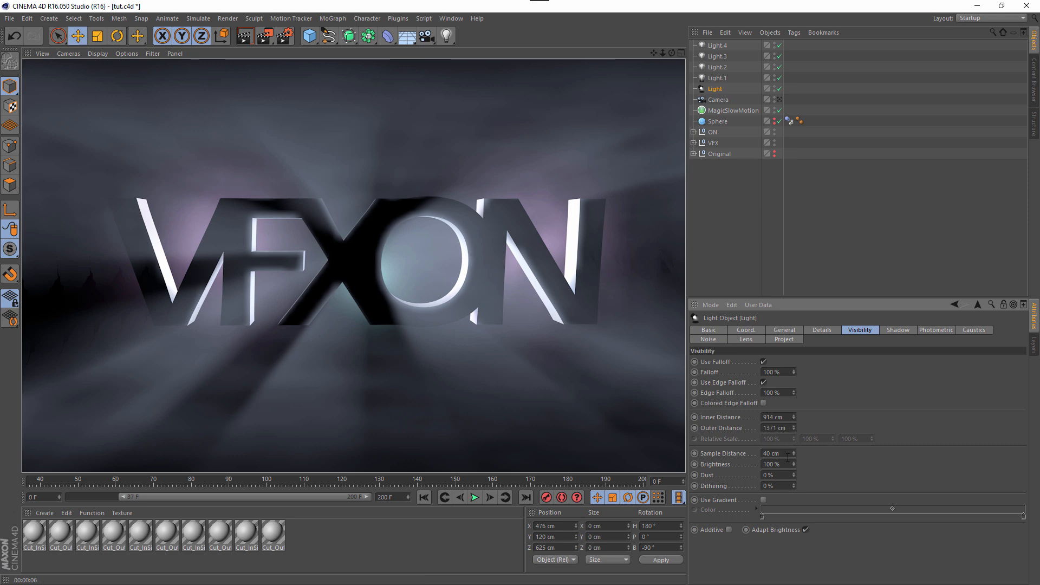
- Set the main light's sample distance to 30 cm and preview the render again
click(769, 453)
text(30)
key(Return)
key(ctrl+r)
click(857, 463)
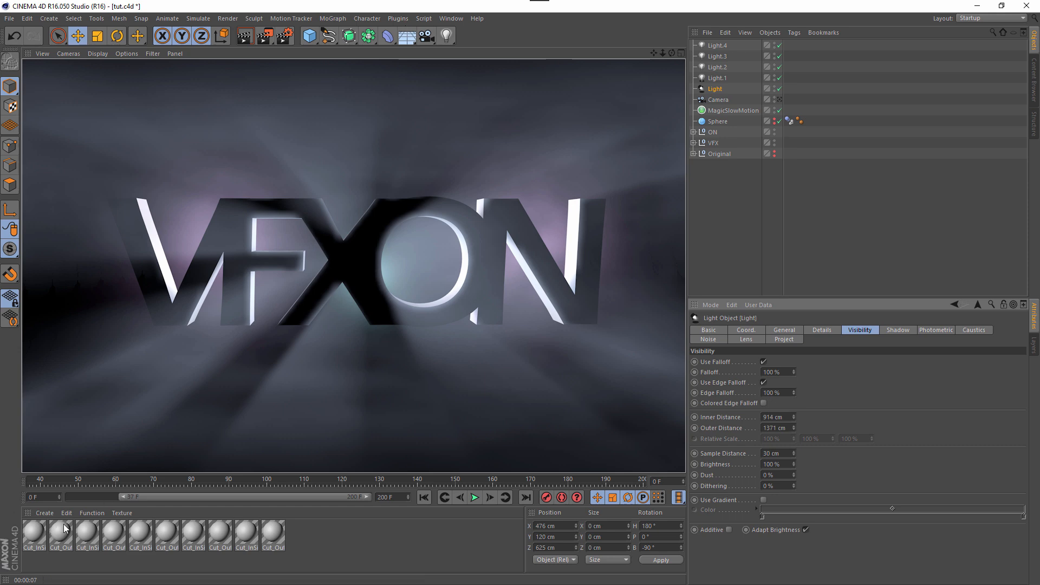
- Play the shatter animation to frame 83 and set the first Cut_InSide material's color to red, RGB 255, 0, 0
click(473, 497)
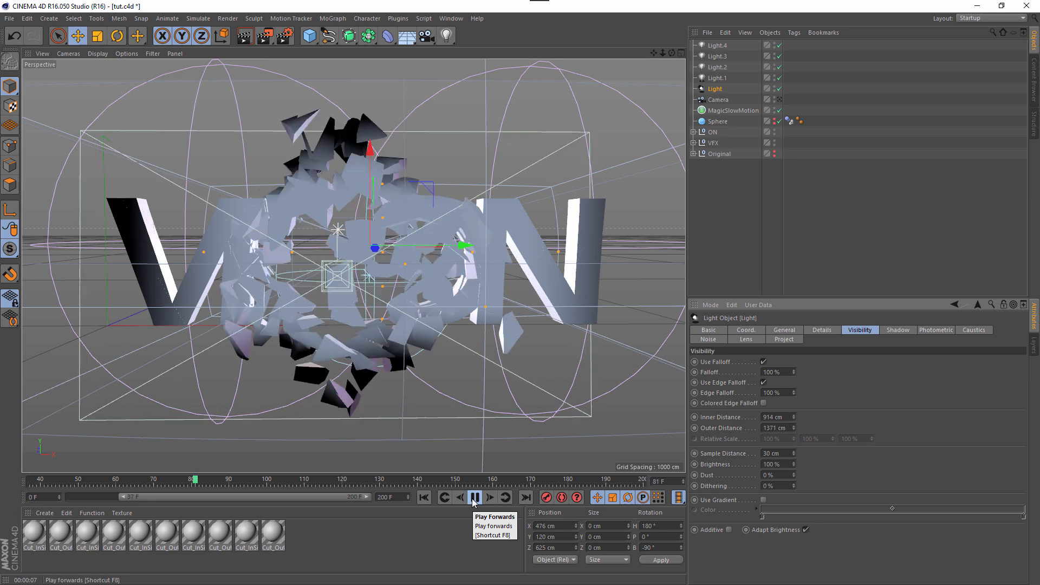
click(474, 497)
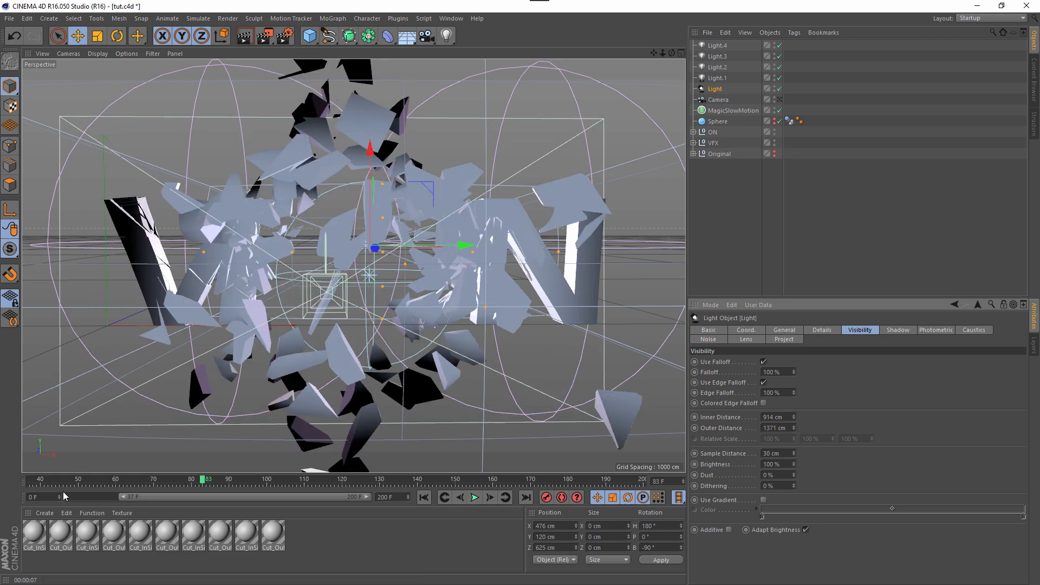
click(43, 532)
double_click(40, 532)
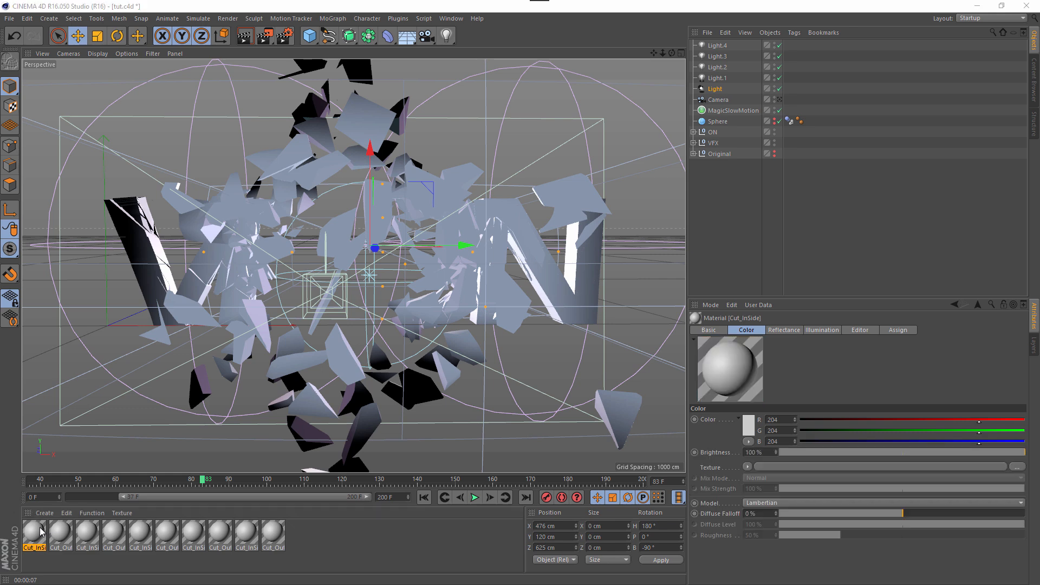
click(299, 134)
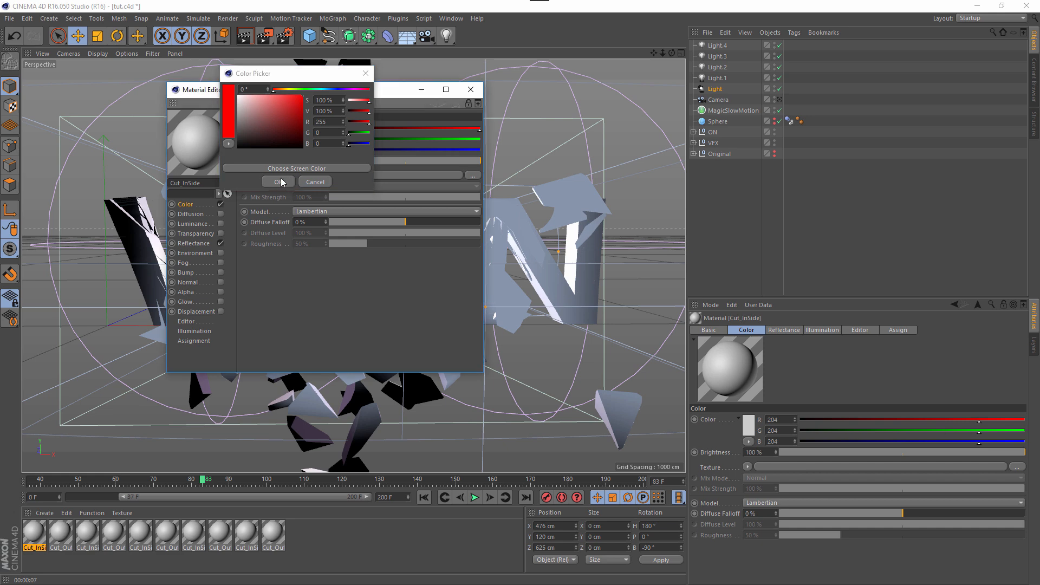
click(278, 182)
click(470, 89)
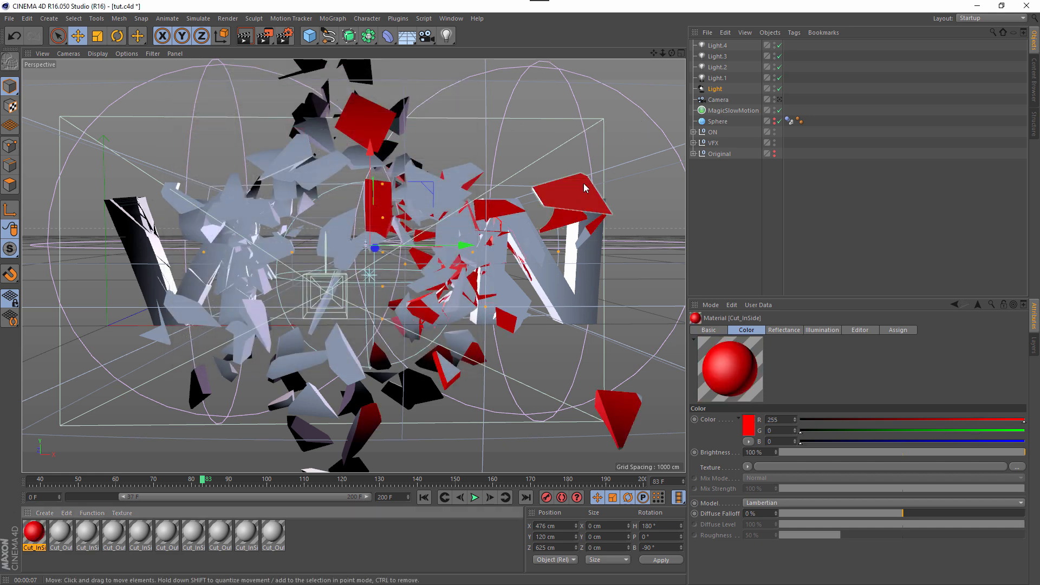
- Set the first Cut_OutSide material's color to bright green, RGB 21, 255, 0
double_click(63, 531)
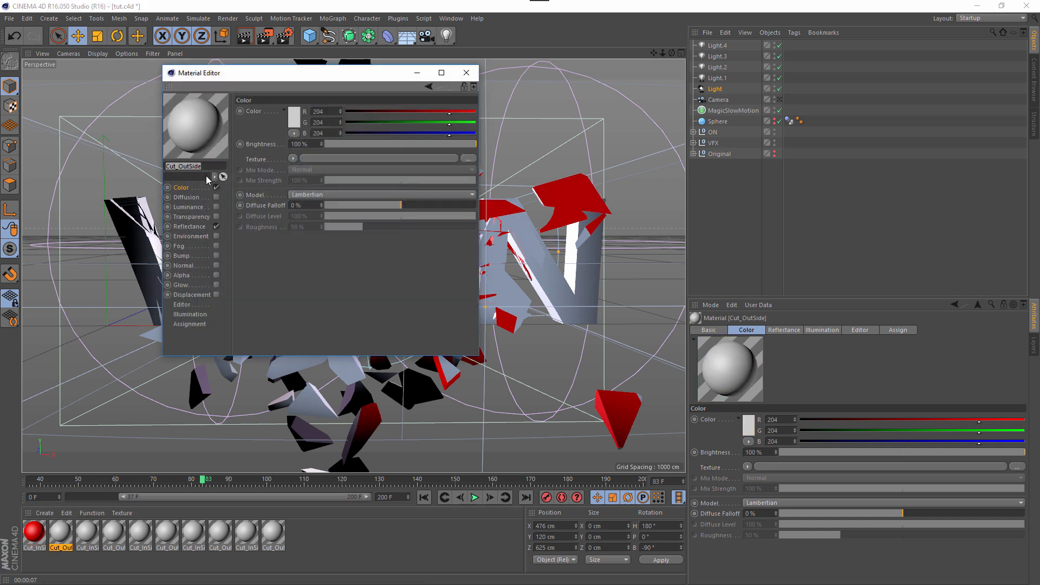
click(294, 116)
mouse_move(311, 76)
mouse_down()
mouse_move(323, 80)
mouse_move(302, 78)
mouse_up()
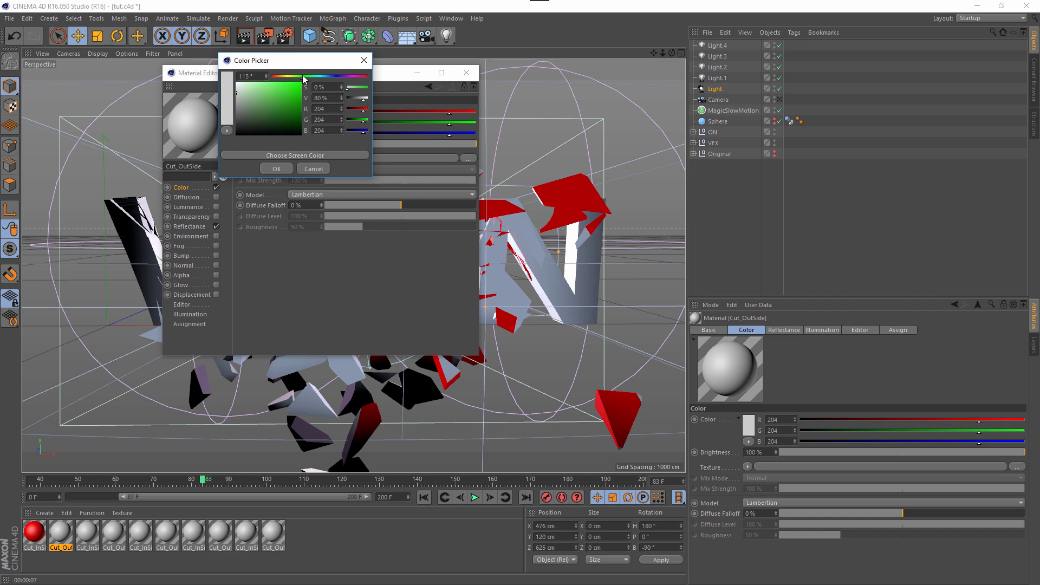
click(301, 82)
click(288, 169)
click(466, 72)
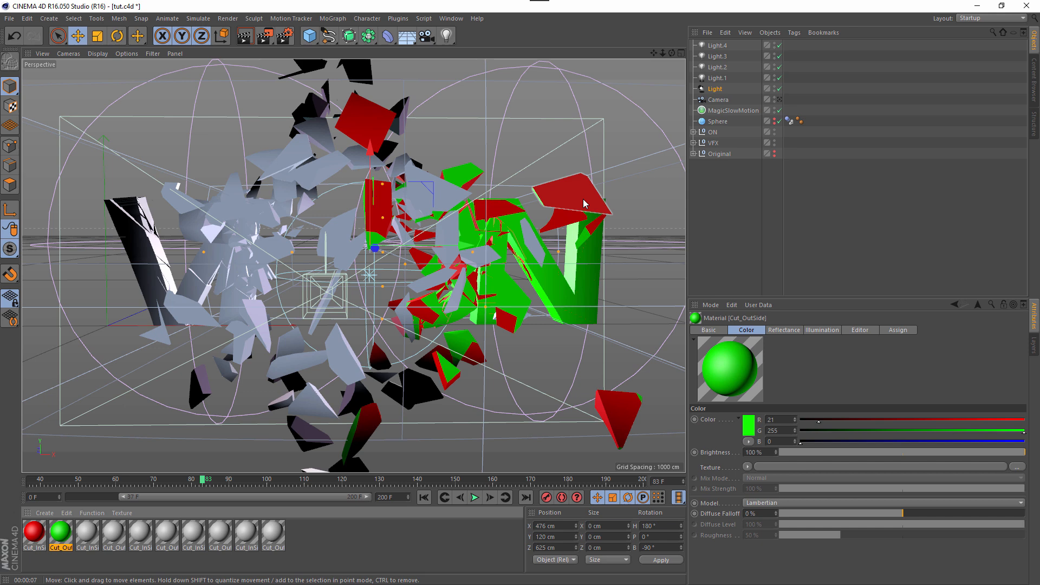
- Examine the color settings of the Outside and Inside materials
click(339, 545)
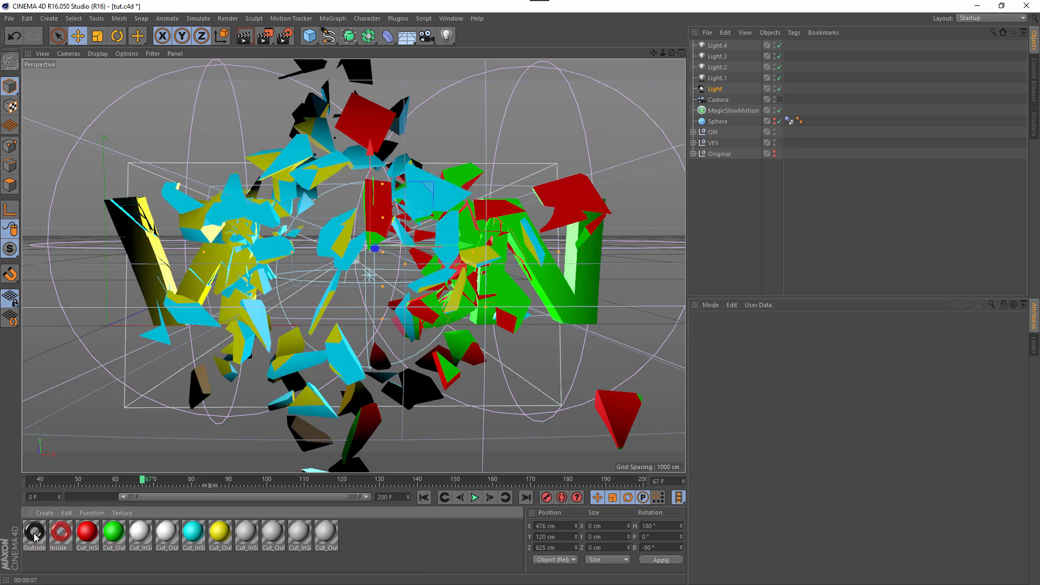
double_click(34, 533)
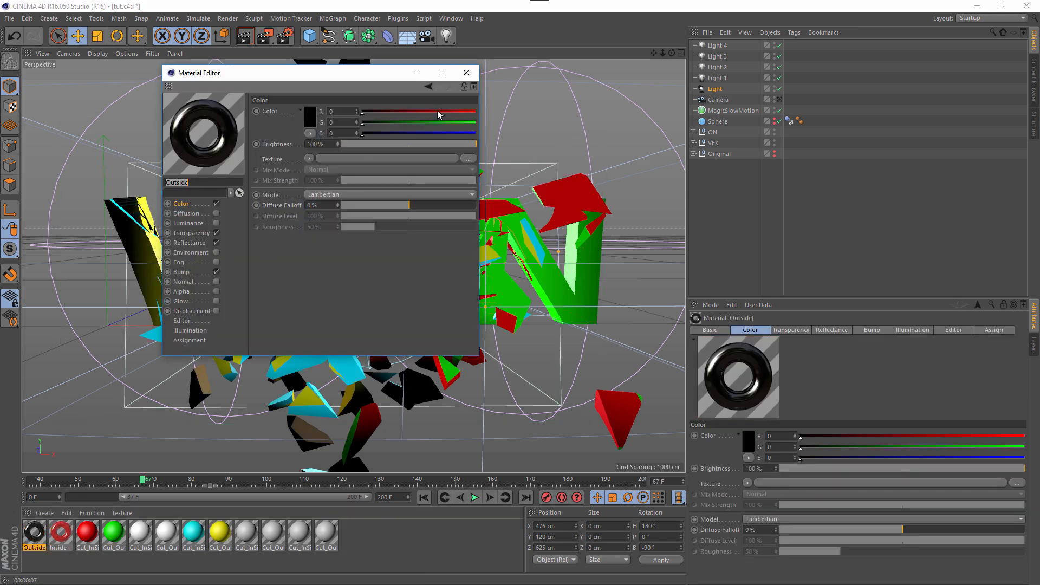
click(466, 72)
double_click(61, 533)
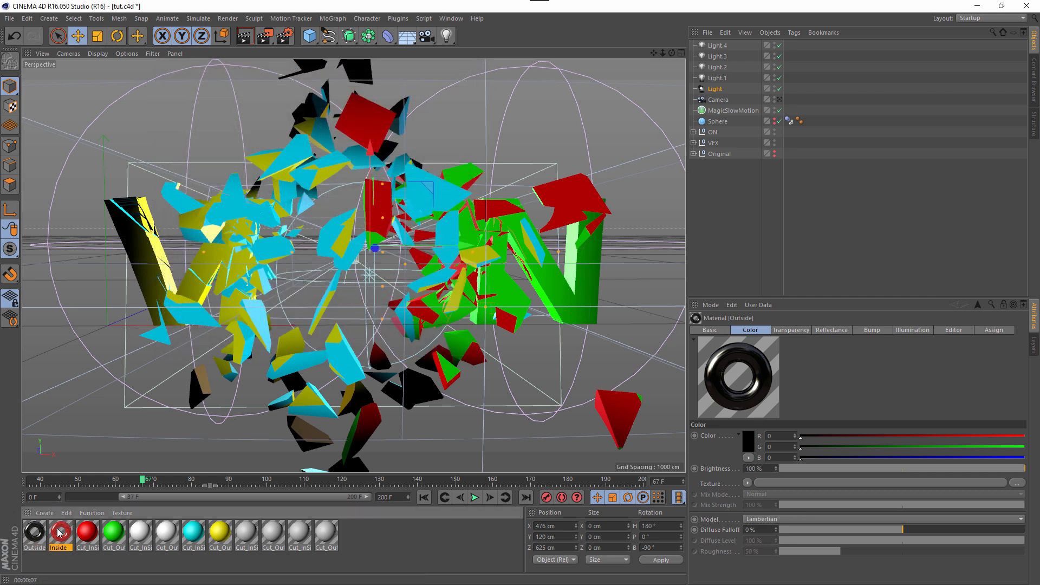
click(466, 72)
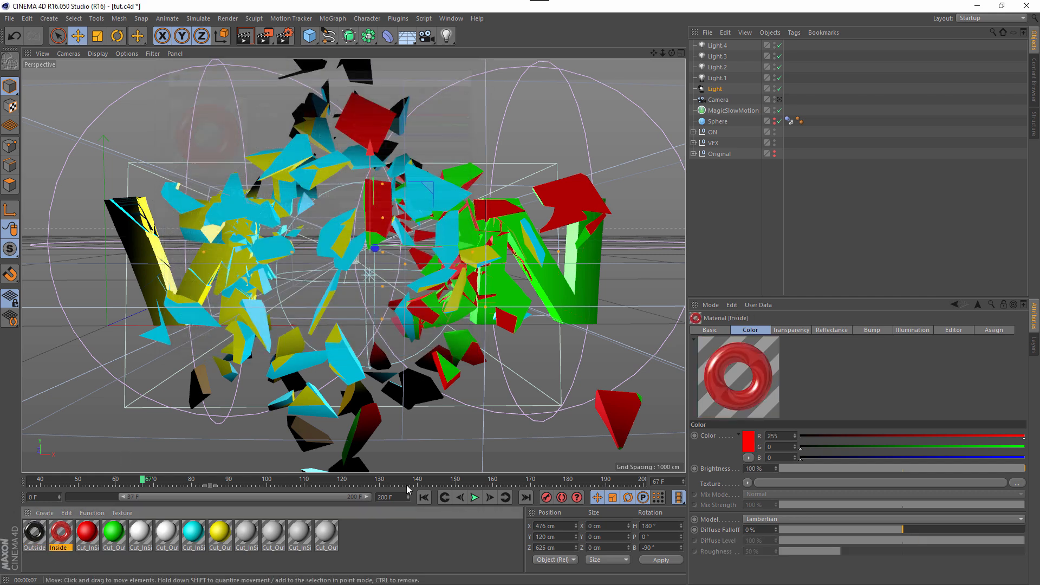
click(437, 530)
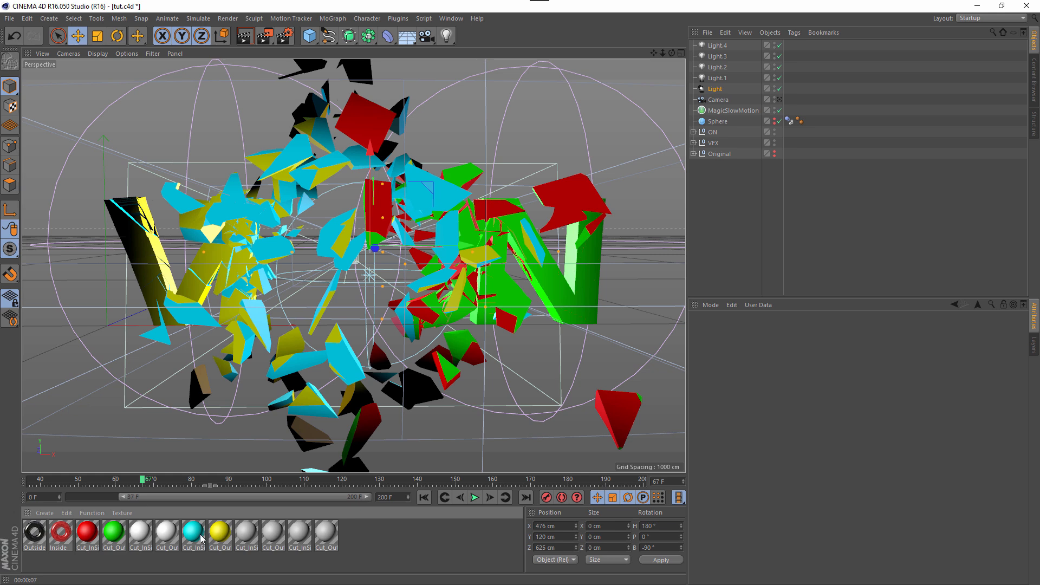
click(61, 532)
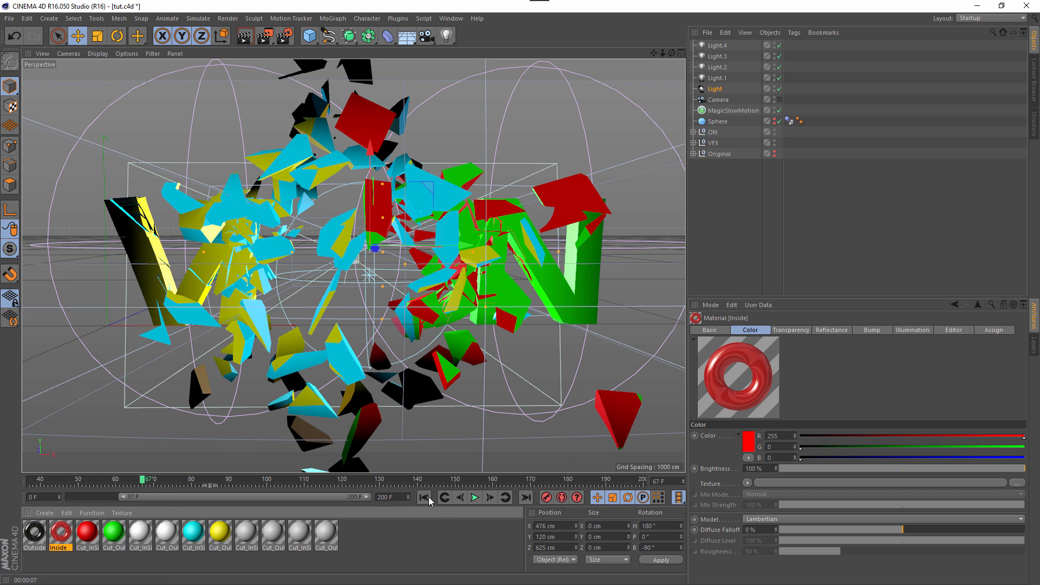
- Return the animation to frame 0 and inspect the yellow and green Cut_OutSide materials
click(459, 497)
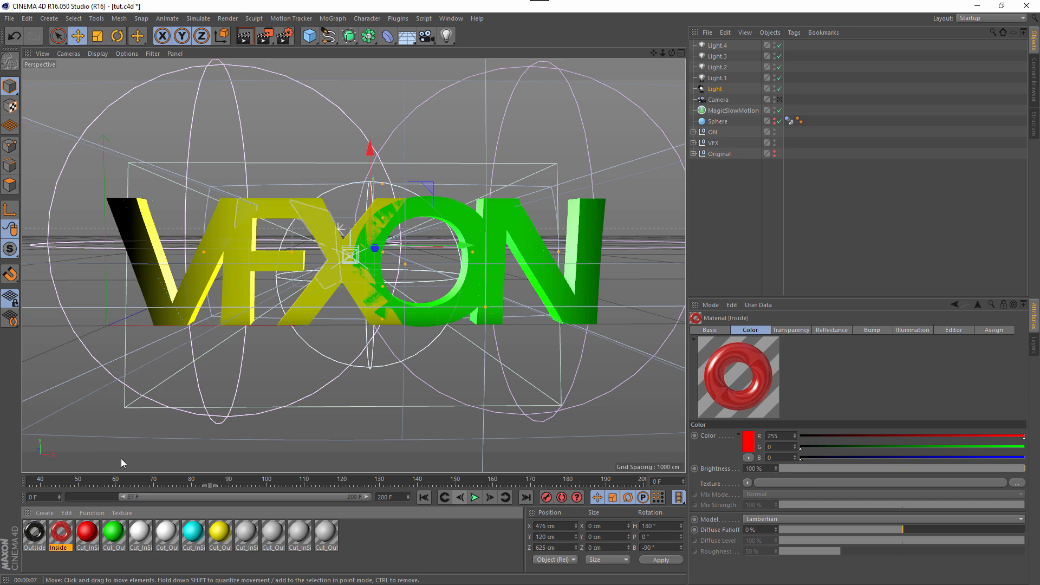
click(224, 529)
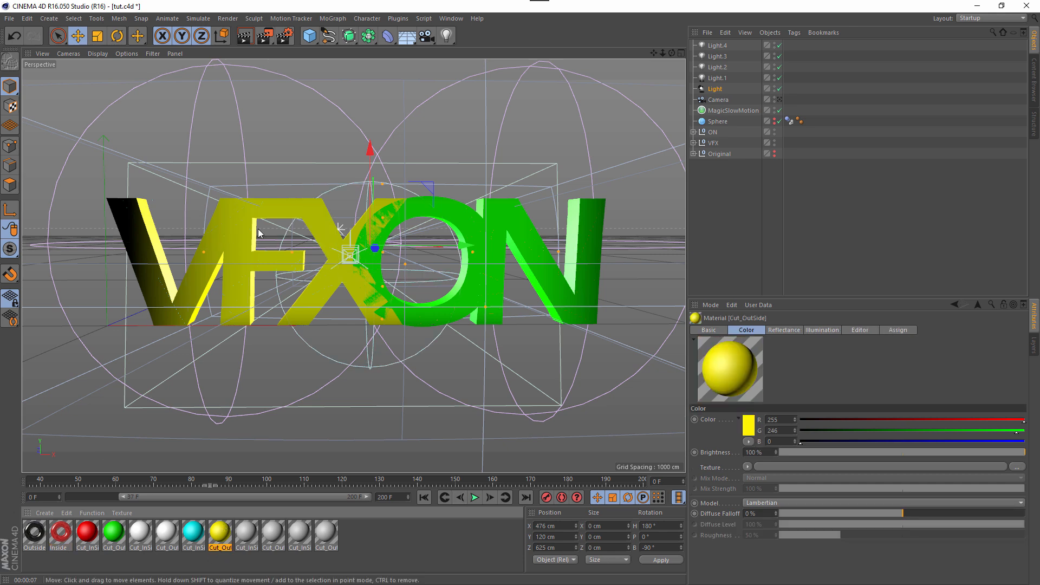
click(114, 531)
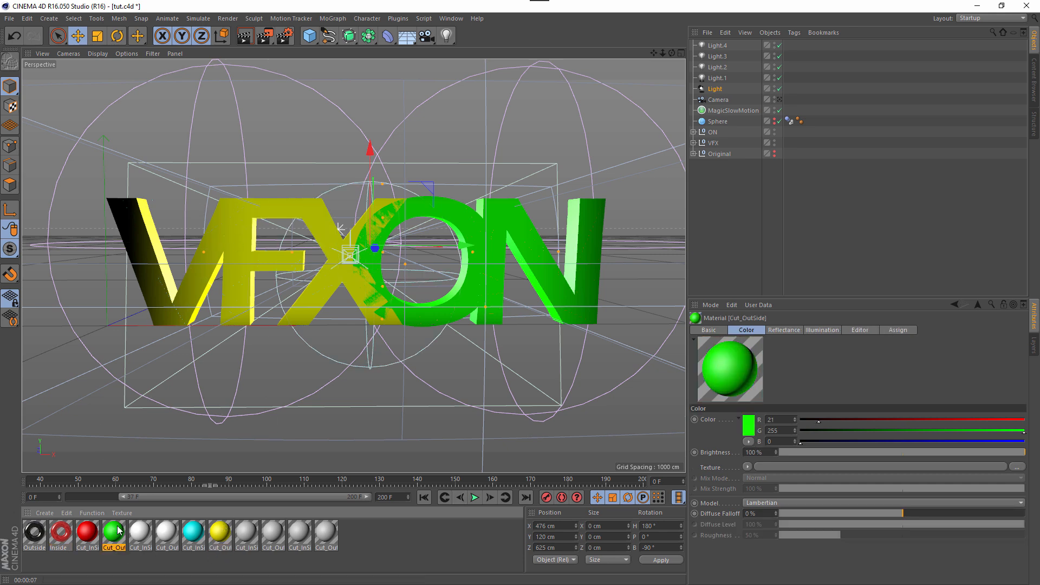
- Examine the Cut_InSide texture tag on Pieces 1 of N.1_Thrausi_70 in the ON group, and collapse the hierarchy
click(693, 132)
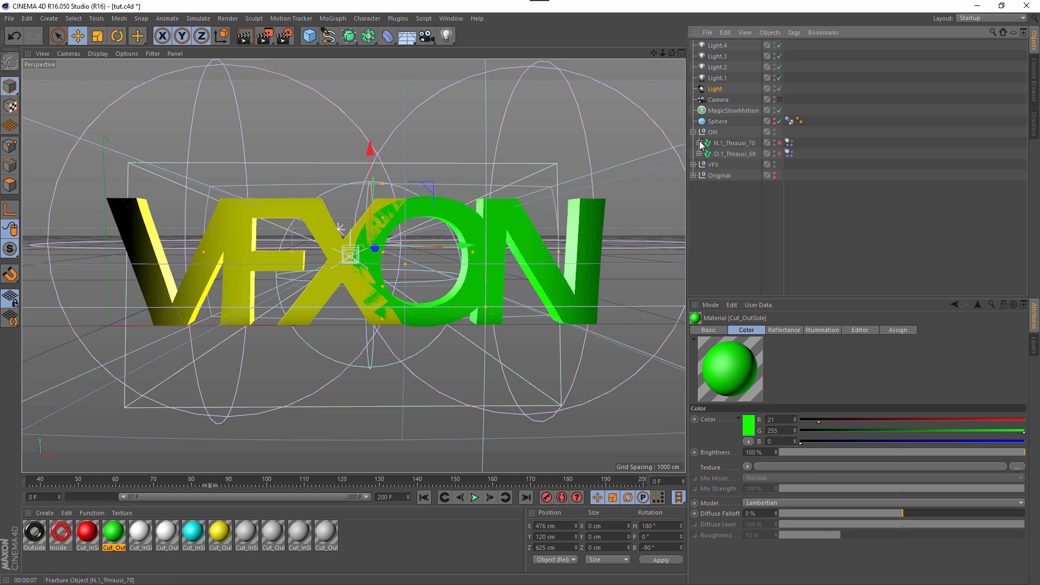
click(699, 143)
click(789, 153)
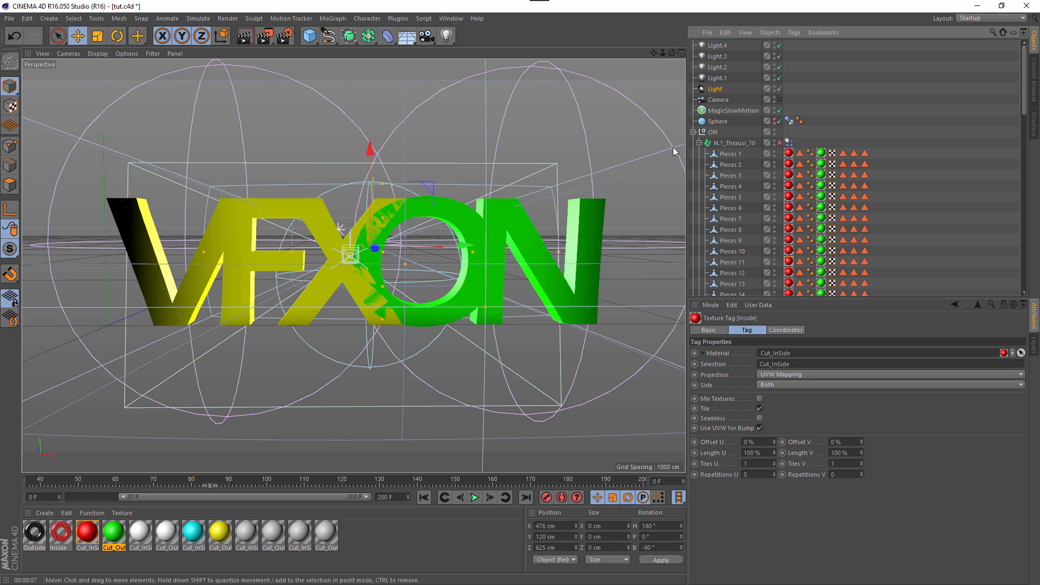
click(699, 142)
click(693, 131)
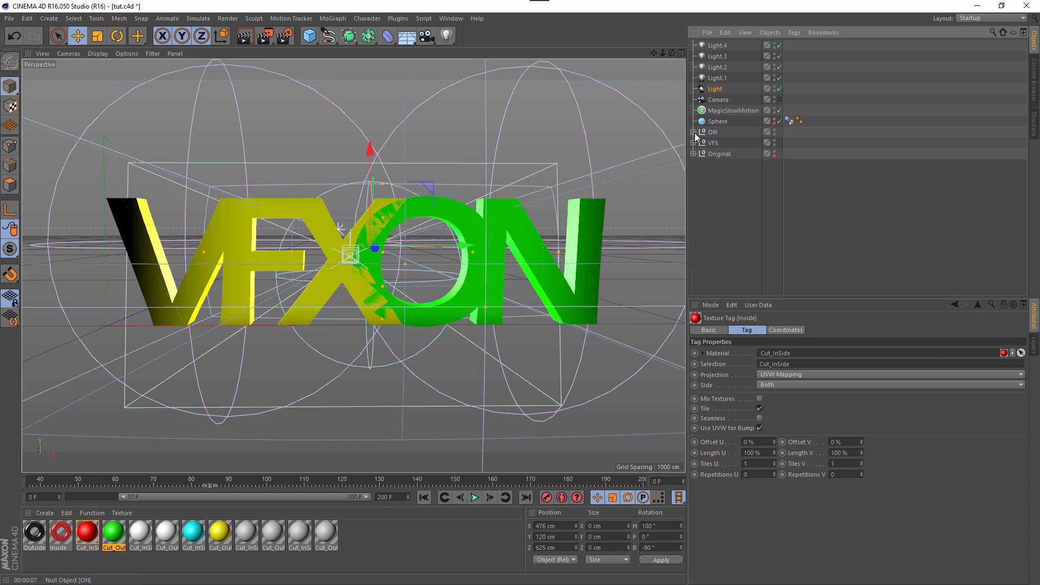
click(719, 185)
click(139, 565)
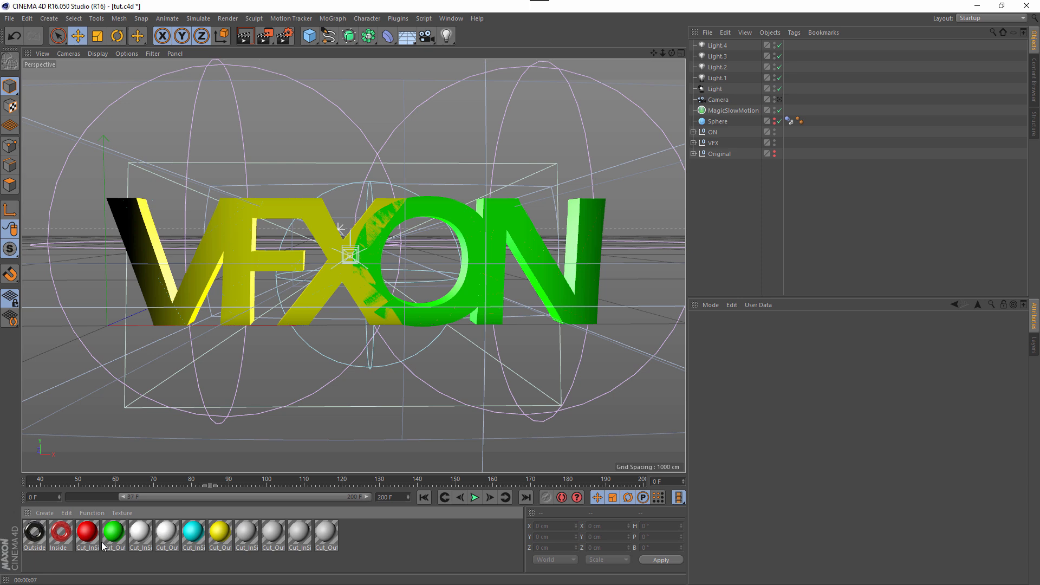
- Replace the red and cyan Cut_InSide materials with the Inside material
click(61, 533)
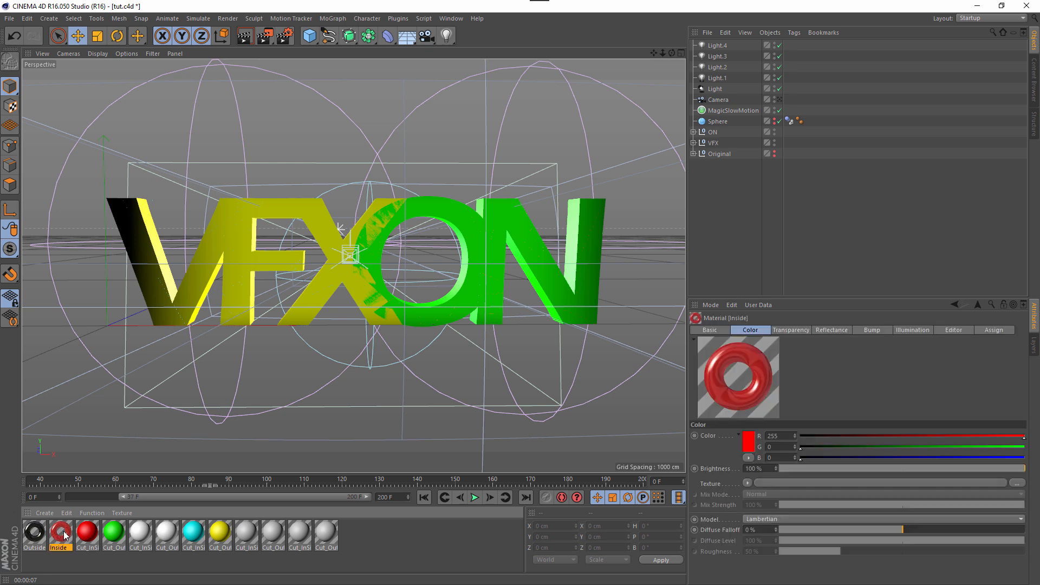
drag(64, 535, 90, 534)
drag(90, 533, 86, 531)
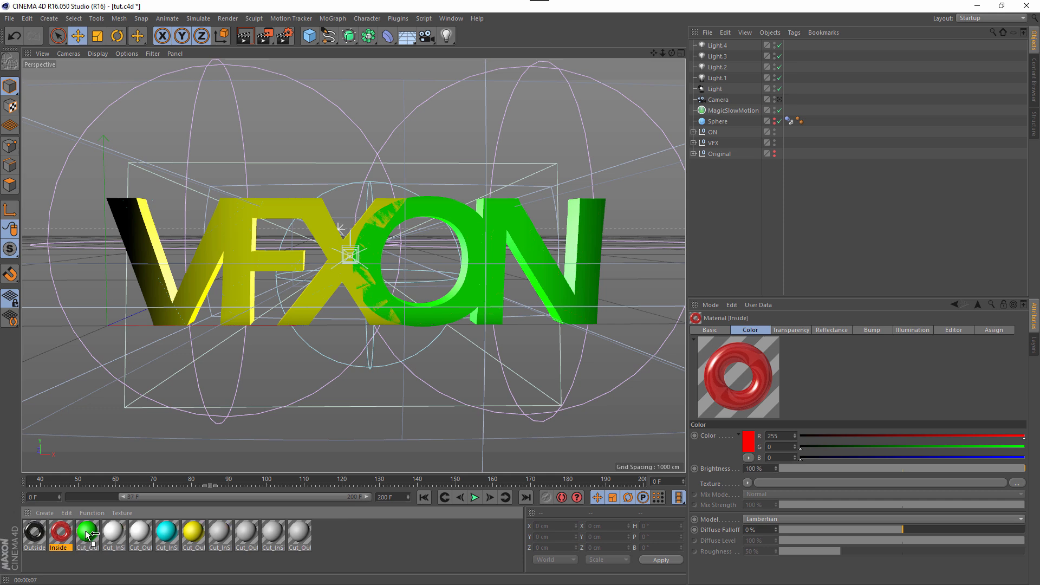
key(ctrl+z)
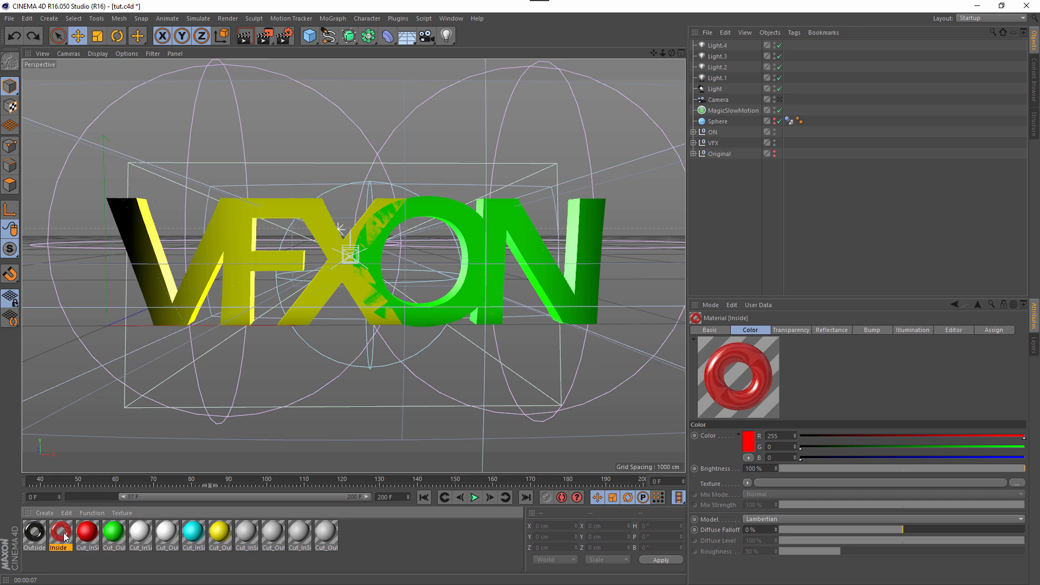
key(ctrl+y)
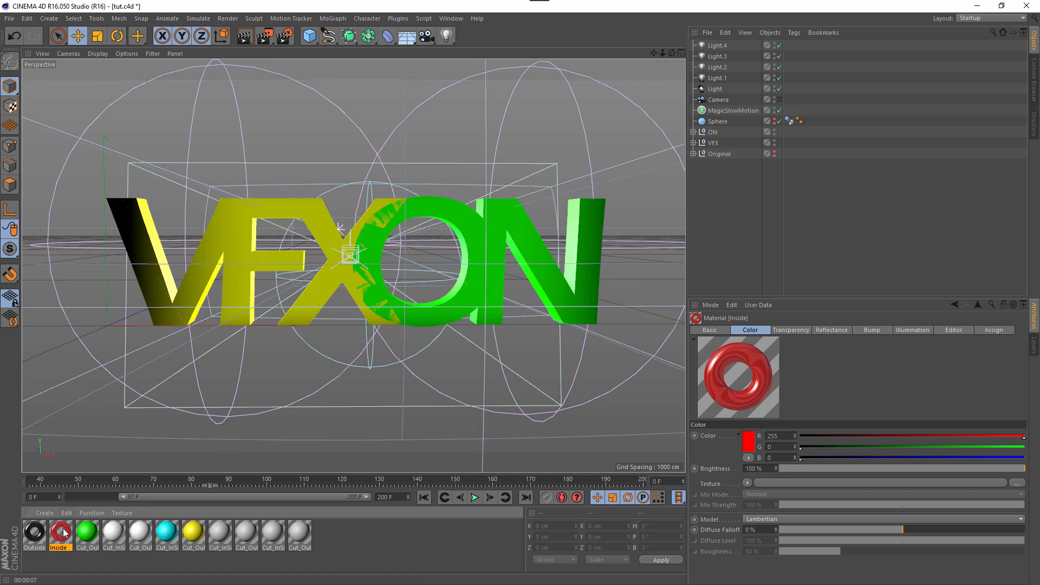
mouse_move(64, 532)
mouse_down()
mouse_move(192, 569)
mouse_move(196, 530)
mouse_up()
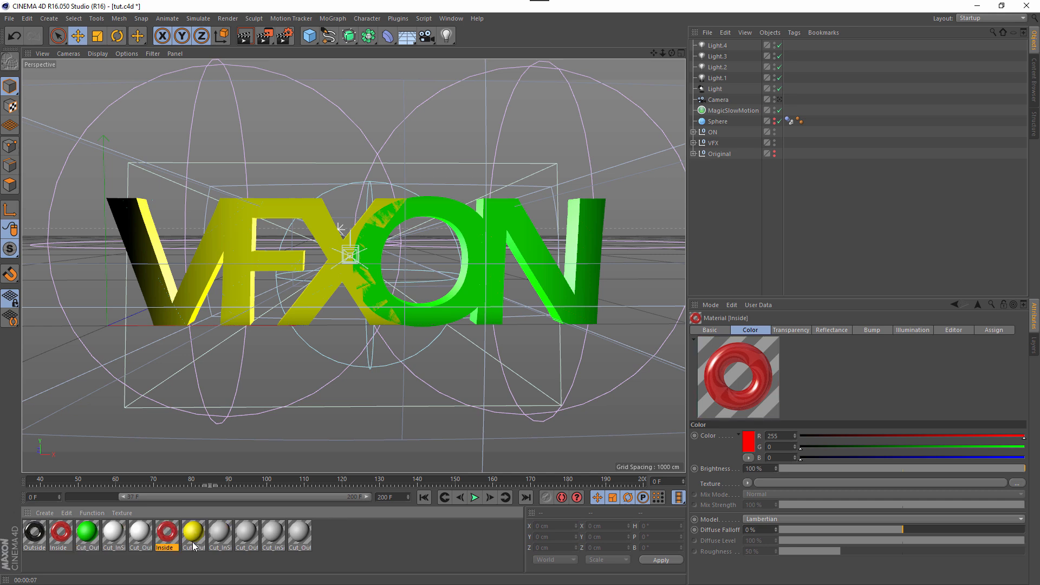
- Replace the green and yellow Cut_OutSide materials with the black Outside material
click(34, 532)
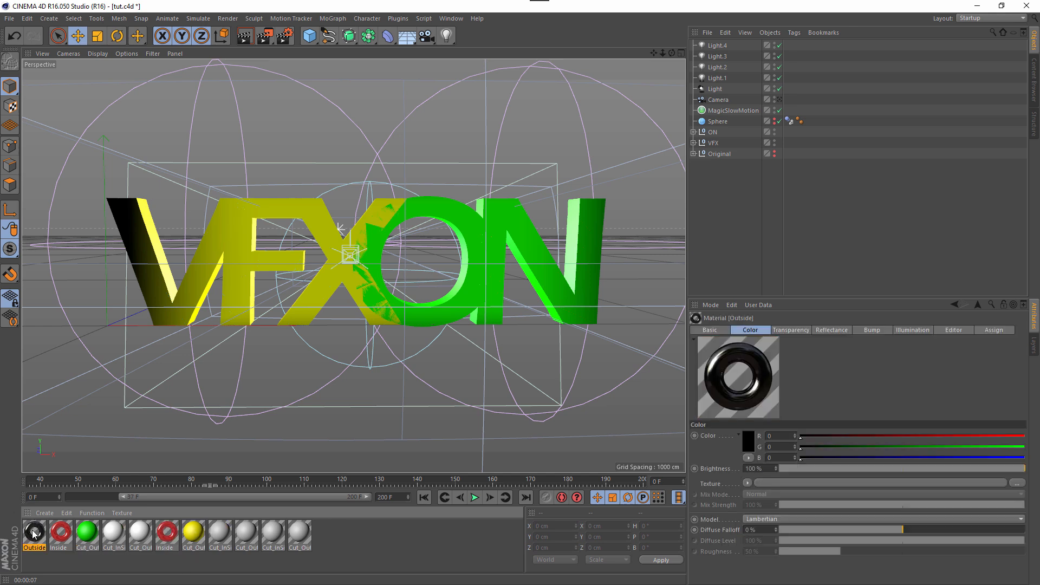
drag(34, 532, 193, 531)
click(320, 547)
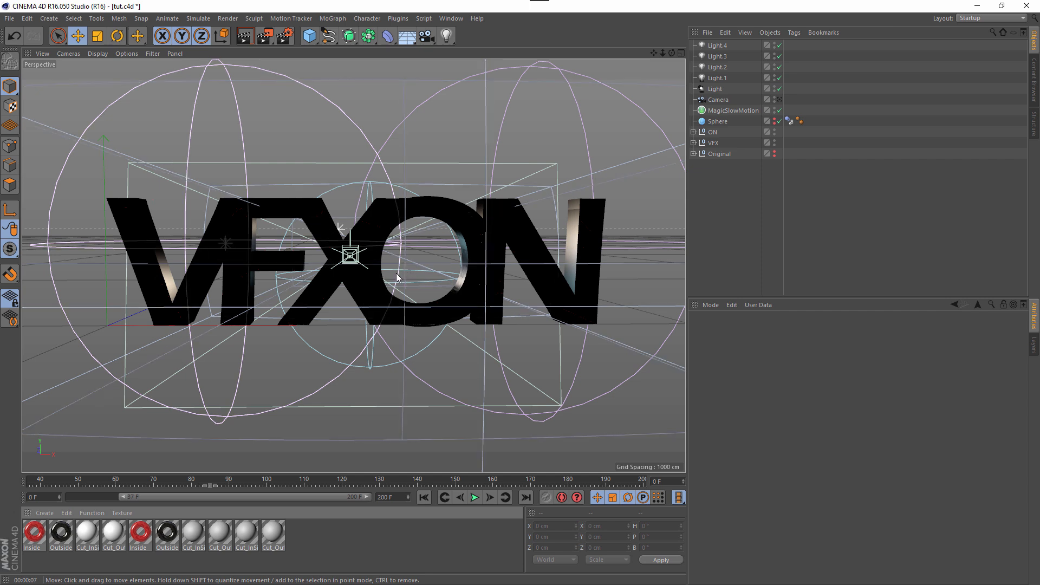
- Preview-render the text in the viewport at frame 0 and again at frame 80 to check the applied materials
key(ctrl+r)
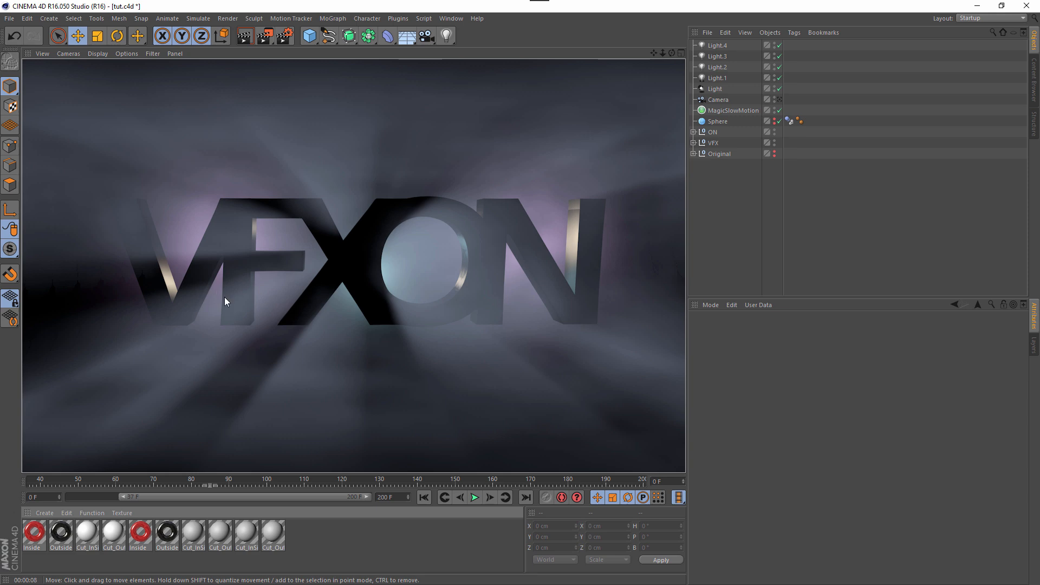
click(475, 498)
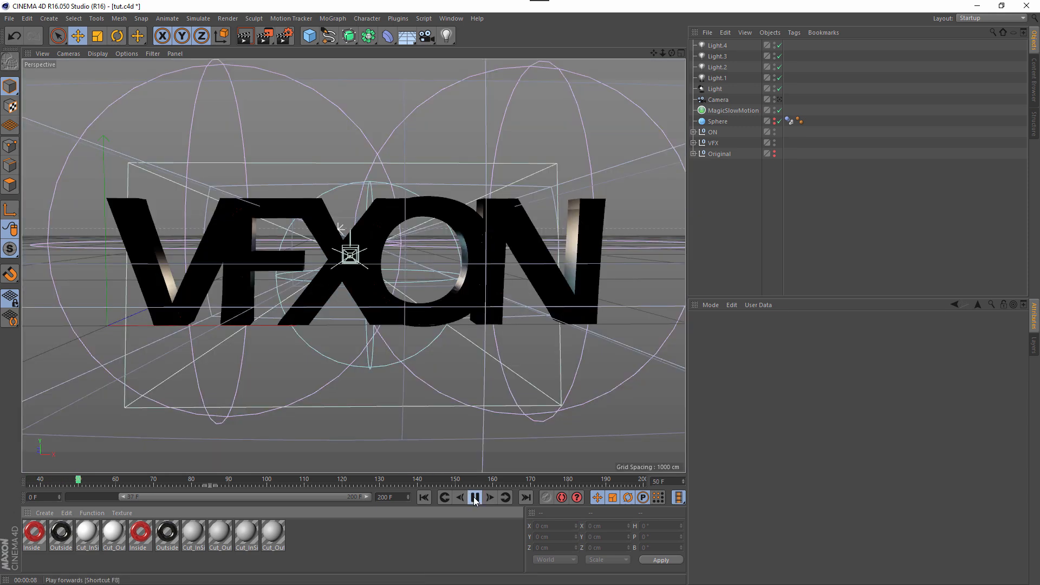
click(474, 497)
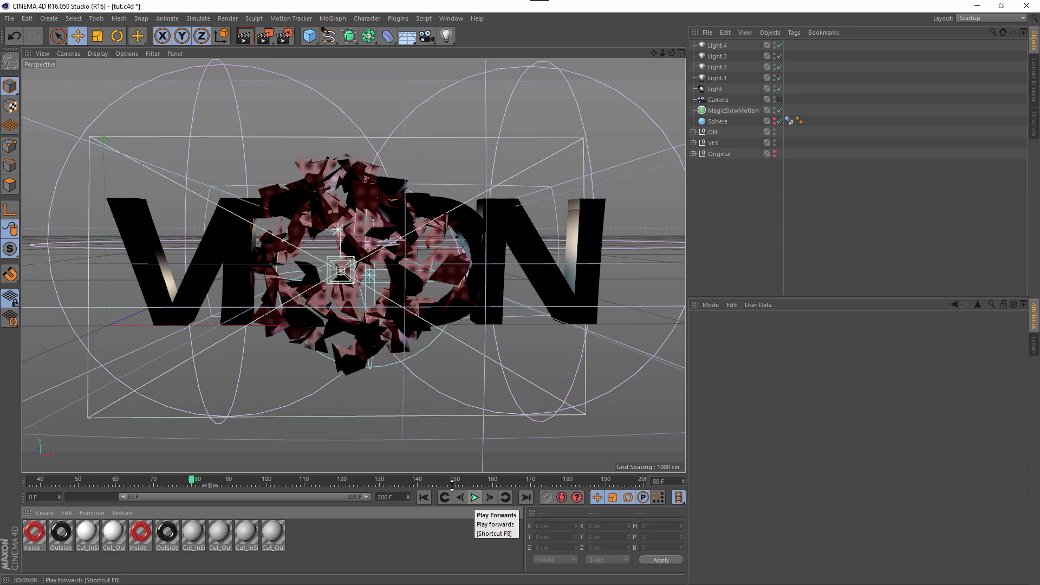
click(245, 35)
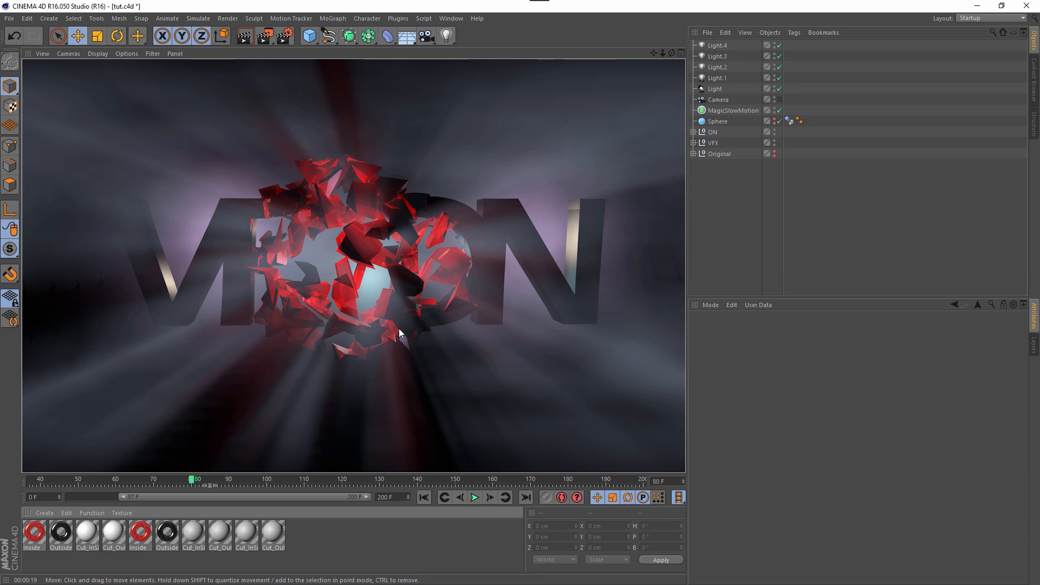
- Examine the transparency settings of the Outside material used on the VFX letters
click(167, 535)
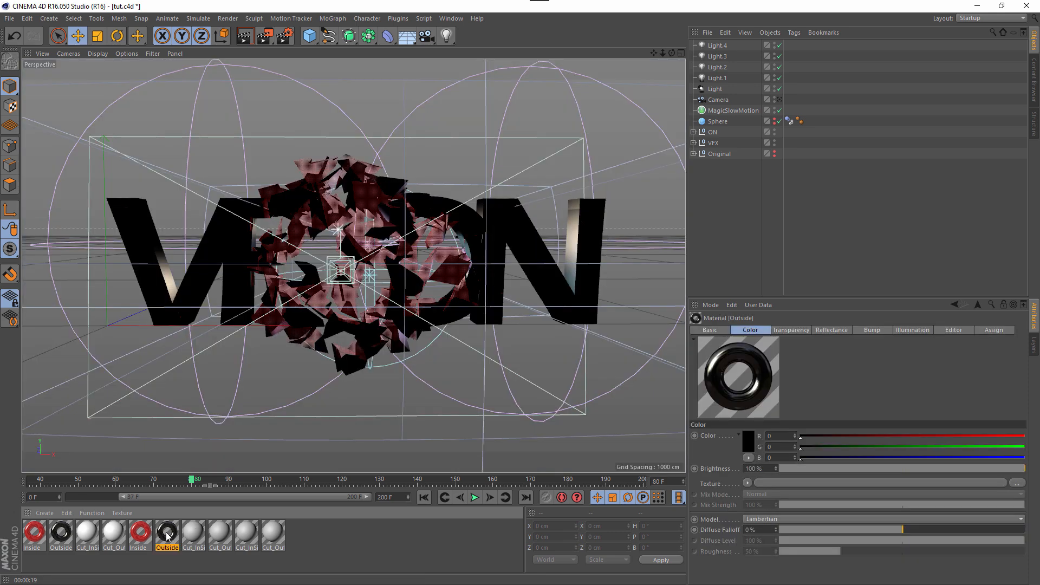
double_click(167, 535)
click(191, 233)
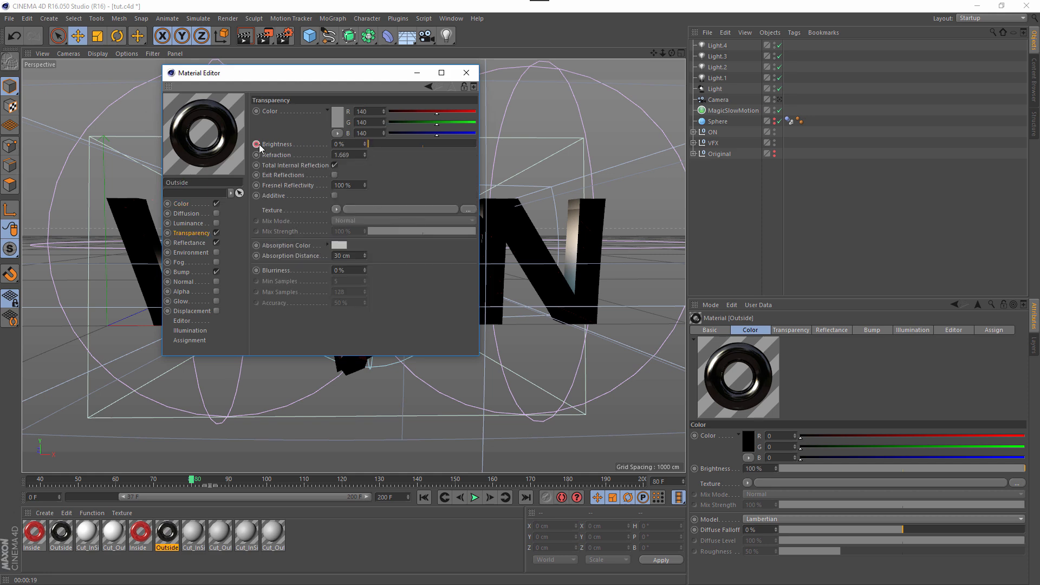
drag(319, 79, 437, 91)
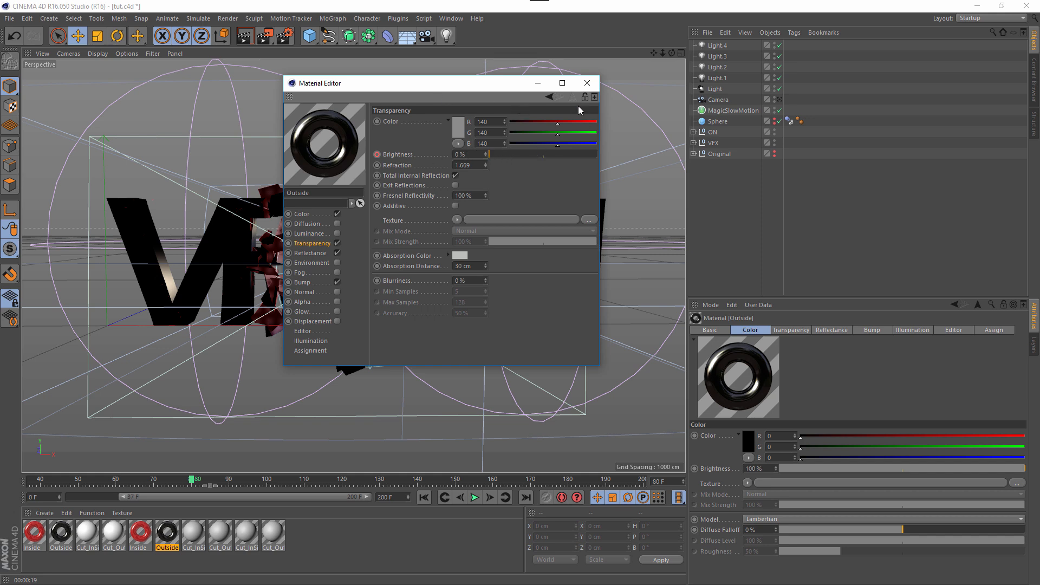
click(585, 87)
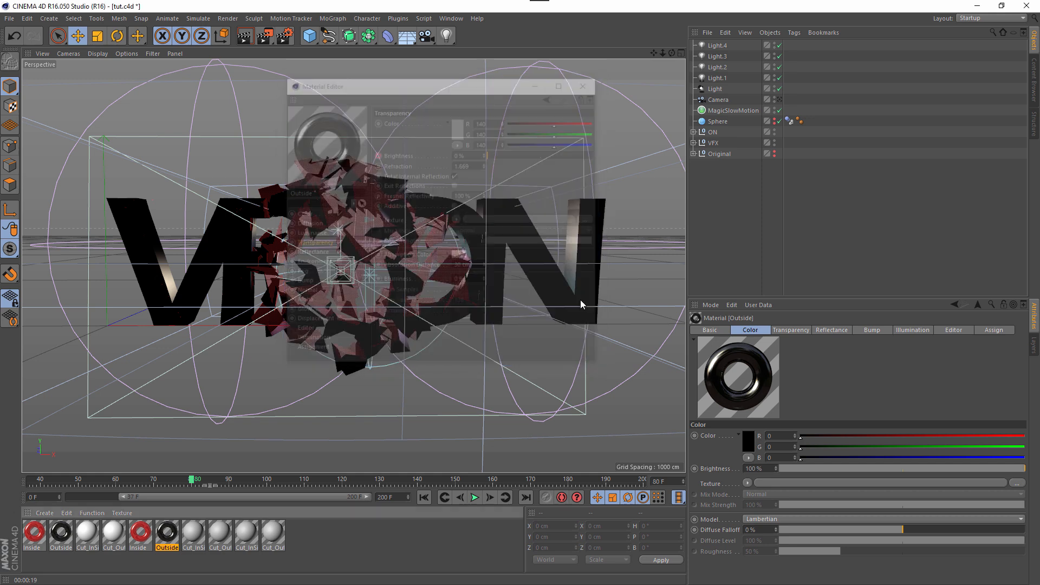
- Play the animation from the start to frame 72 and keyframe the ON letters' Outside material transparency brightness at 0%
click(422, 542)
drag(192, 481, 128, 483)
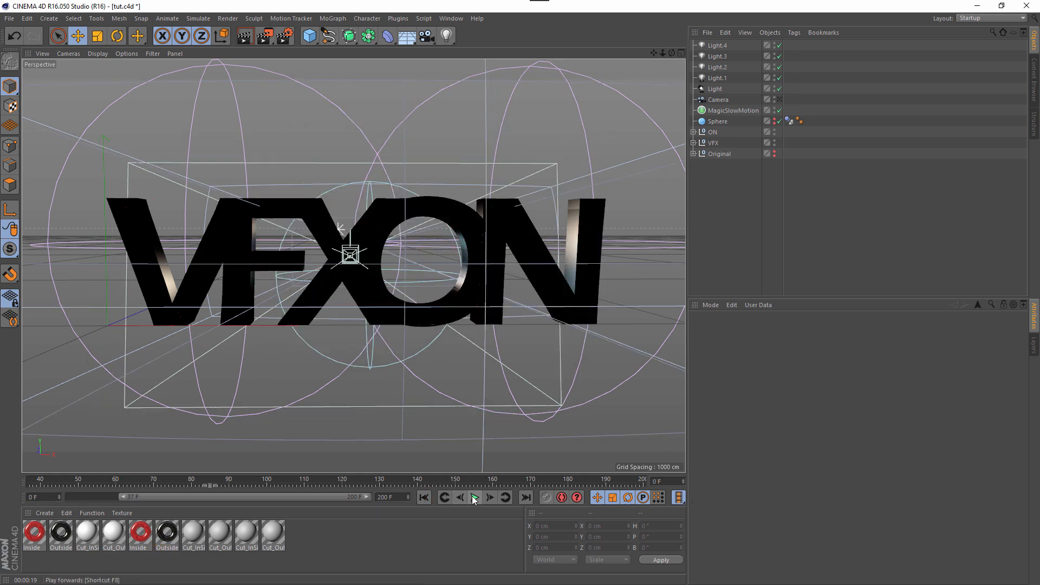
click(424, 498)
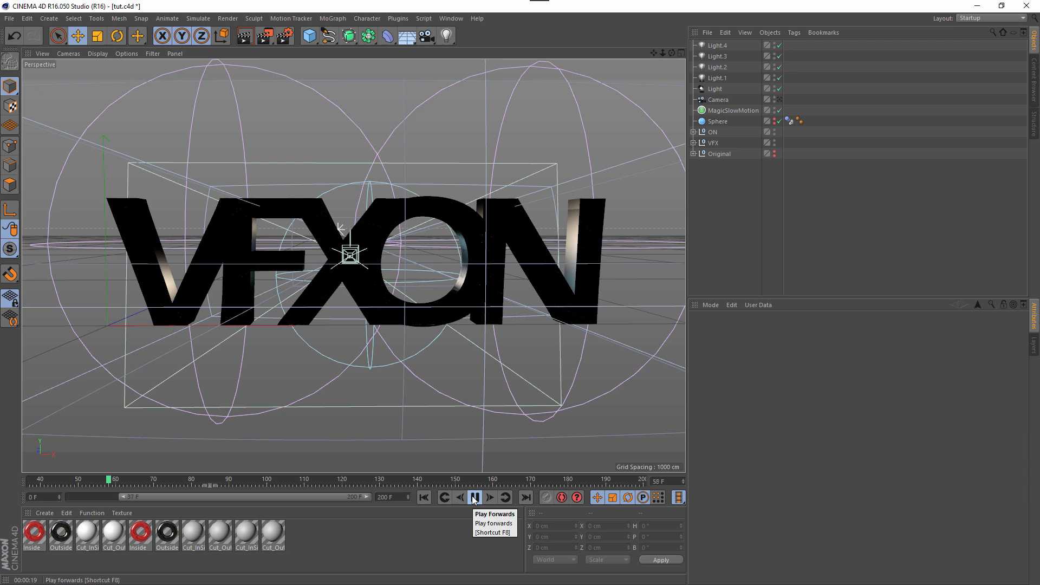
click(474, 497)
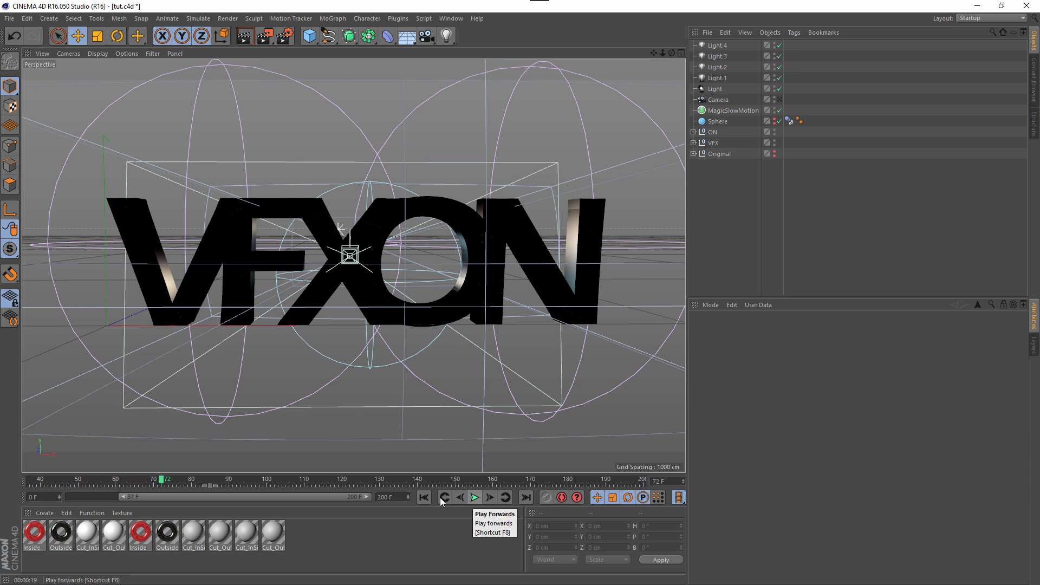
click(68, 537)
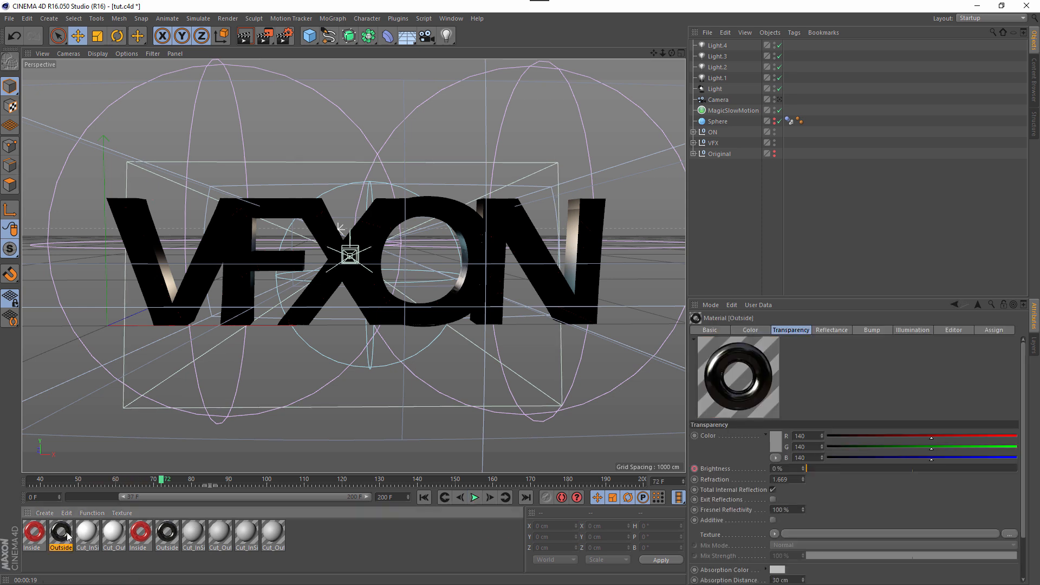
right_click(696, 470)
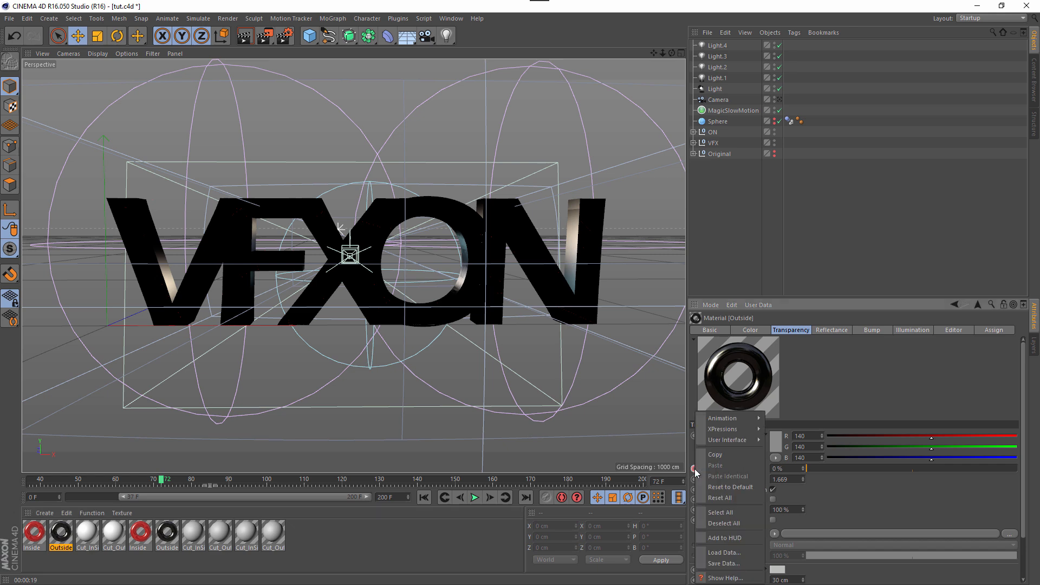
mouse_move(739, 418)
click(775, 418)
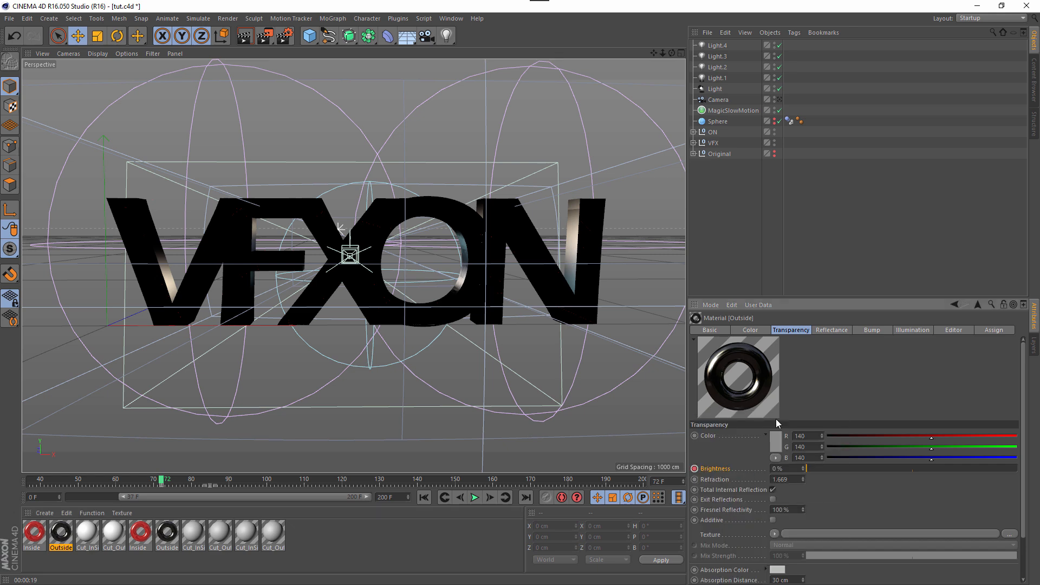
- Keyframe that material's transparency brightness at 100% on frame 78 and move its 0% keyframe to frame 77
click(167, 481)
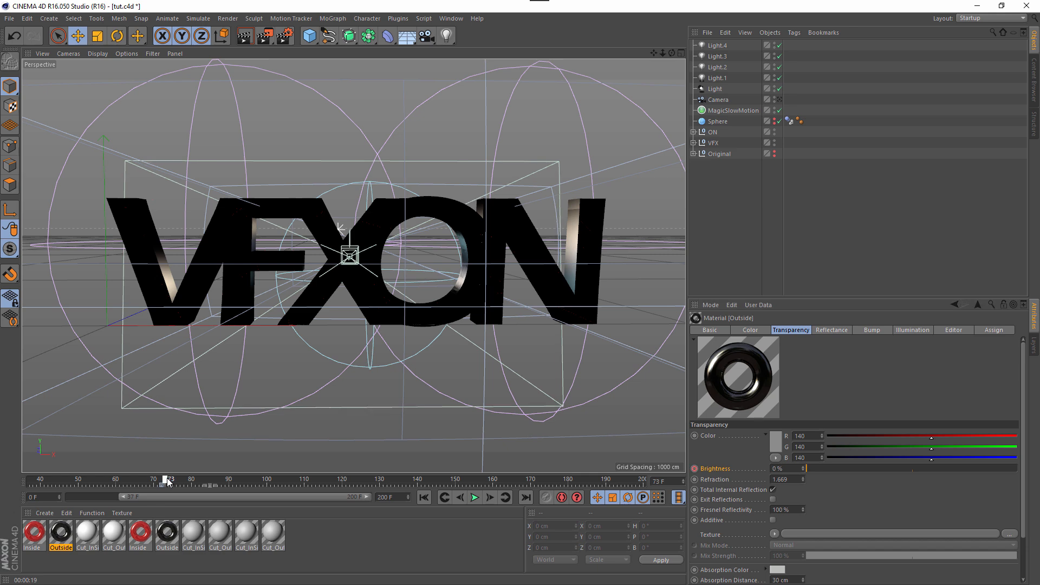
drag(167, 480, 184, 480)
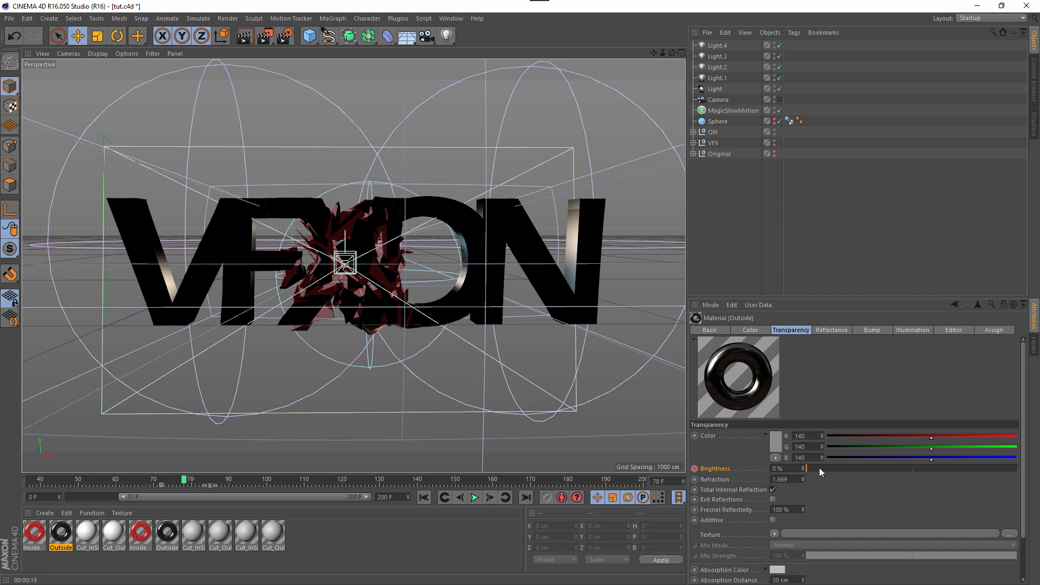
drag(816, 464, 1028, 460)
right_click(700, 468)
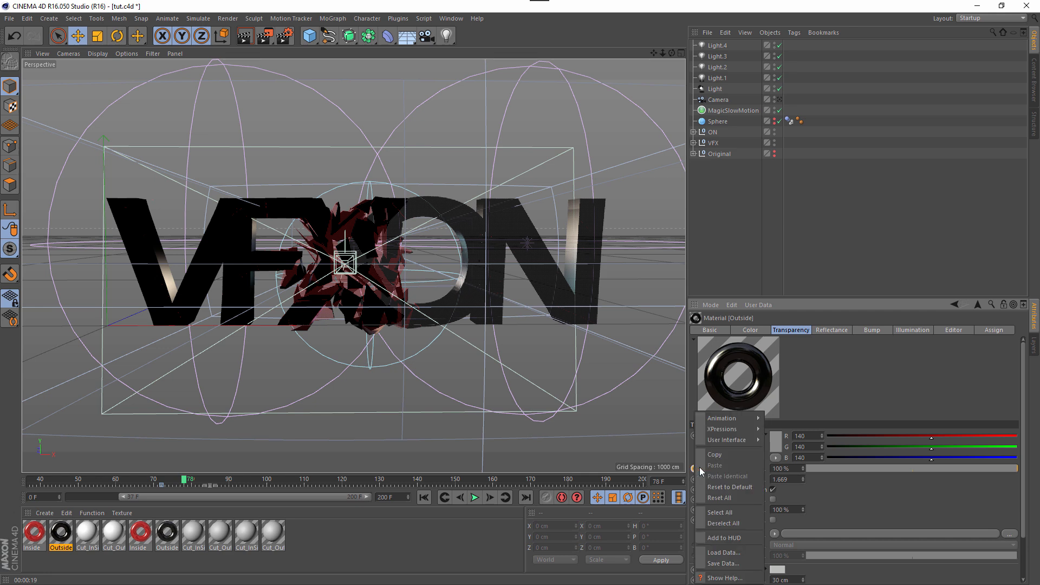
mouse_move(726, 428)
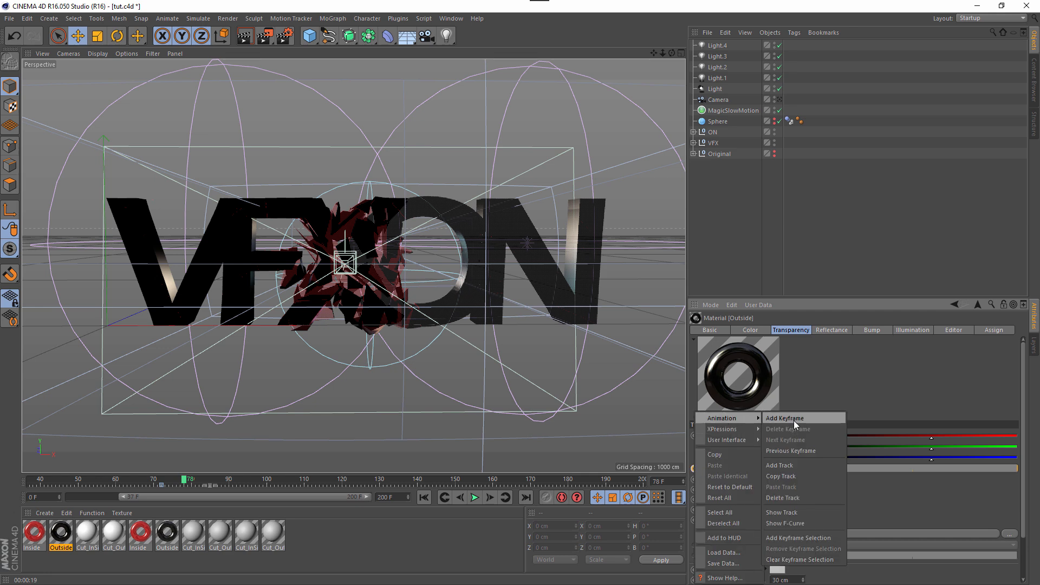
click(792, 419)
click(162, 485)
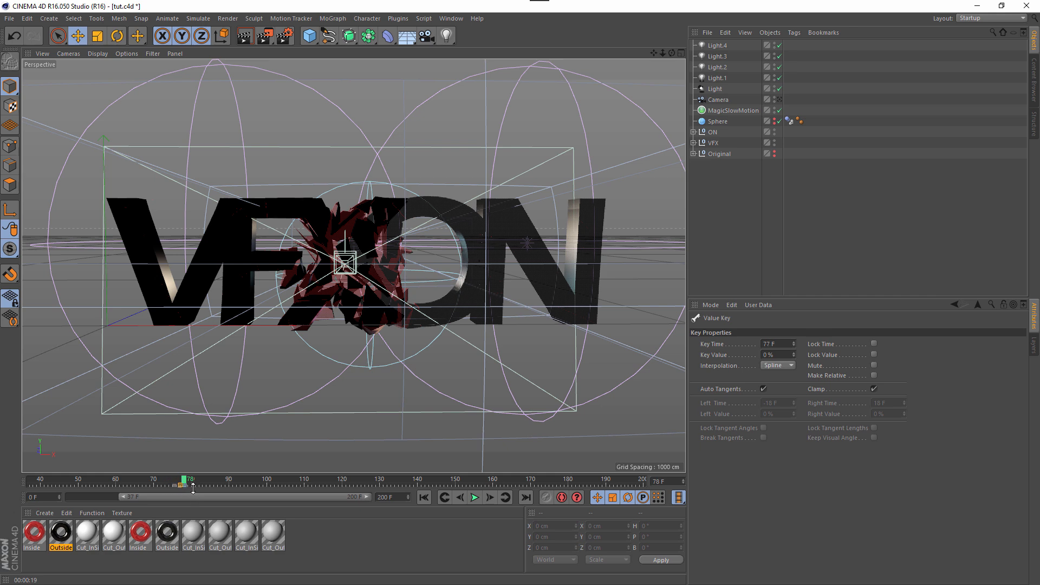
- Keyframe the VFX letters' Outside material transparency brightness at 100% on frame 78
click(166, 531)
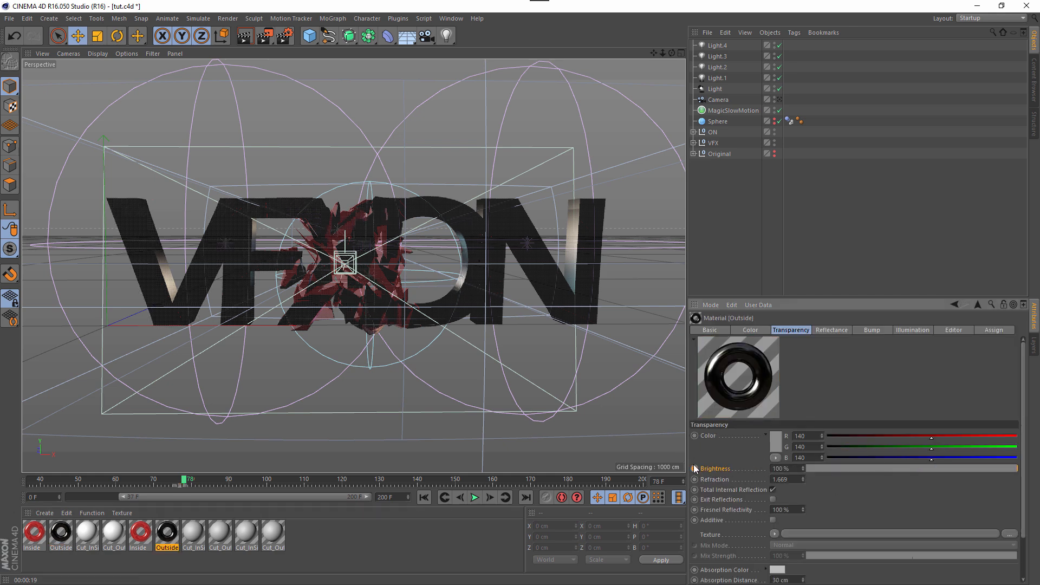
right_click(701, 467)
mouse_move(723, 417)
click(786, 418)
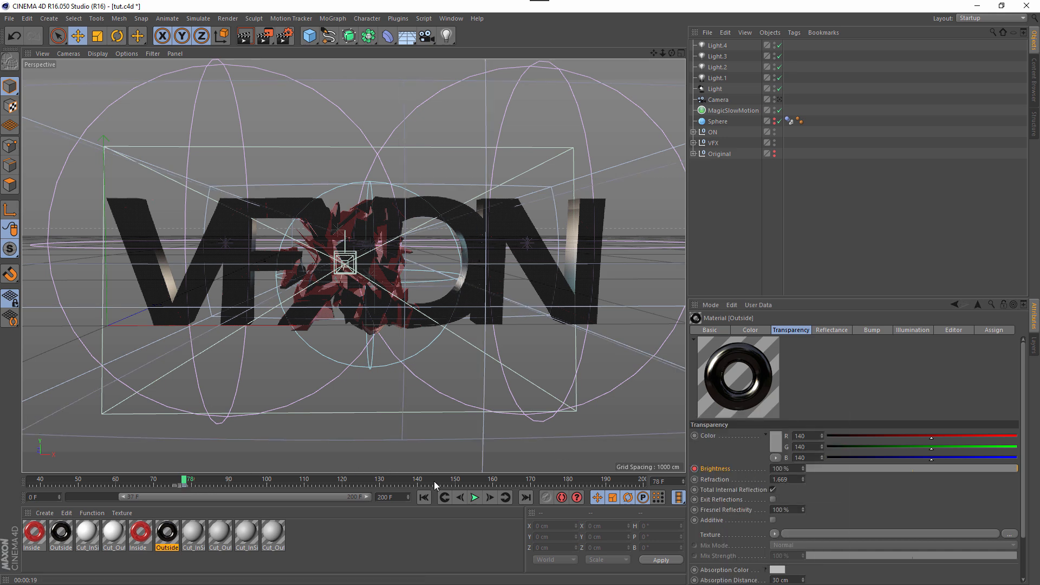
- Step back to frame 77, set the VFX Outside material's transparency brightness to 0% and keyframe it
click(460, 499)
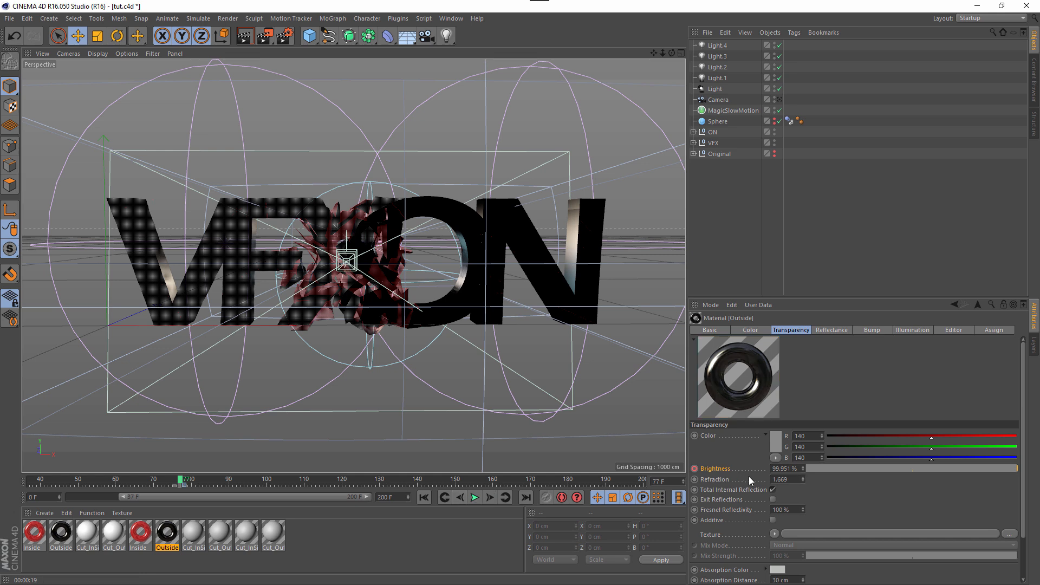
right_click(707, 469)
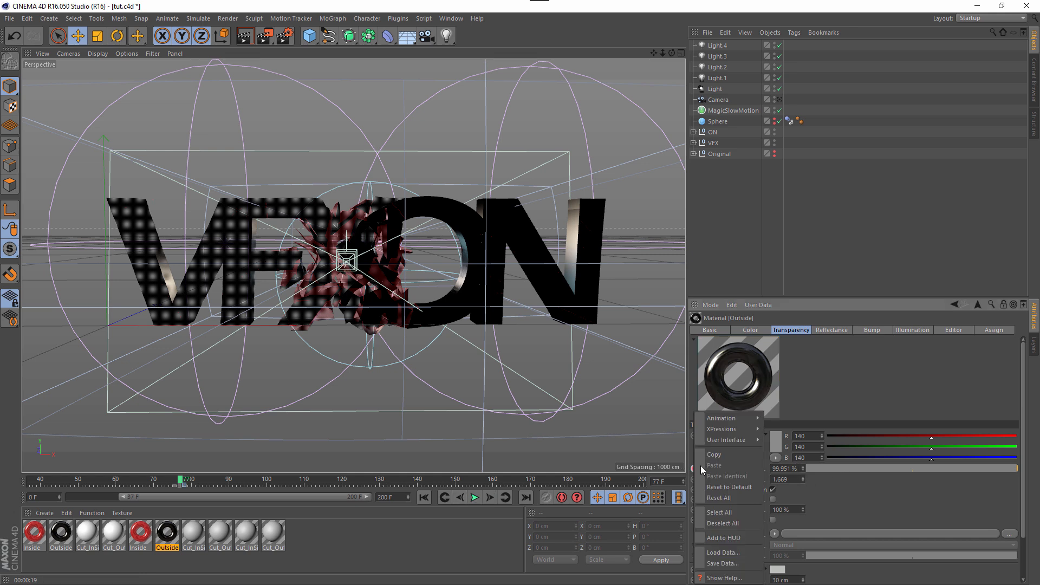
mouse_move(730, 419)
click(911, 467)
drag(942, 468, 772, 471)
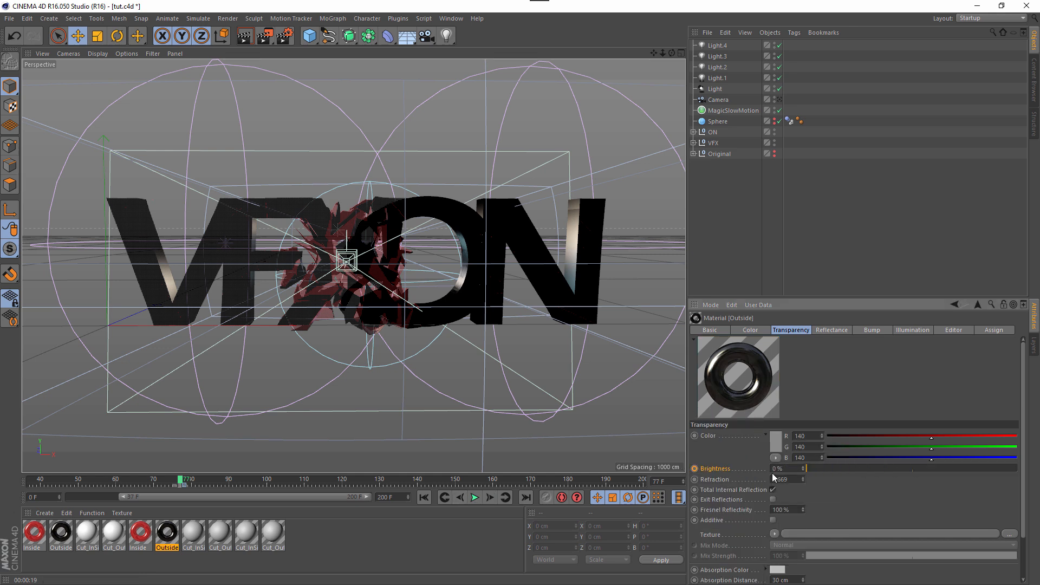
right_click(696, 468)
mouse_move(730, 418)
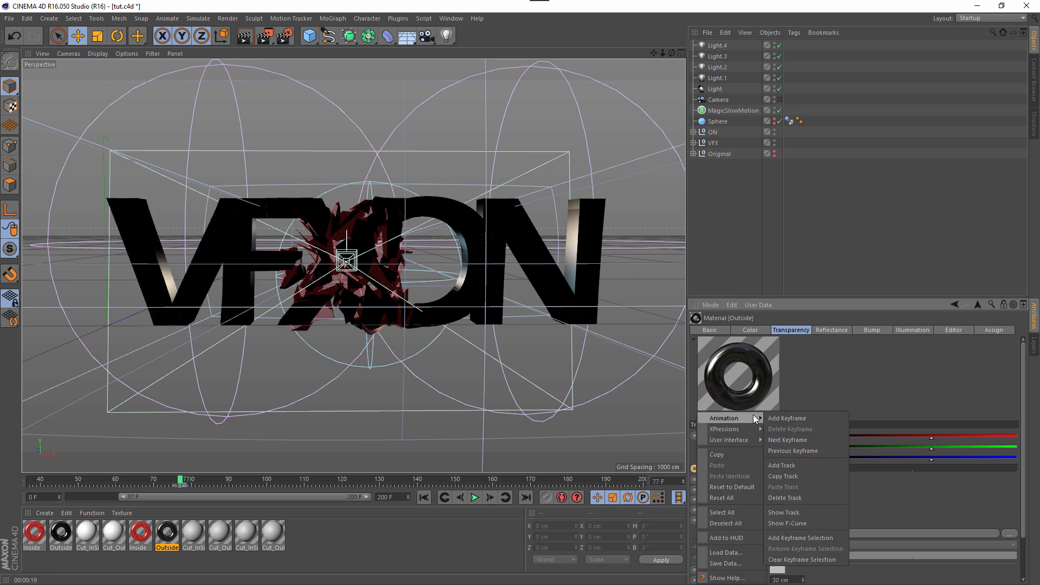
click(779, 420)
click(392, 548)
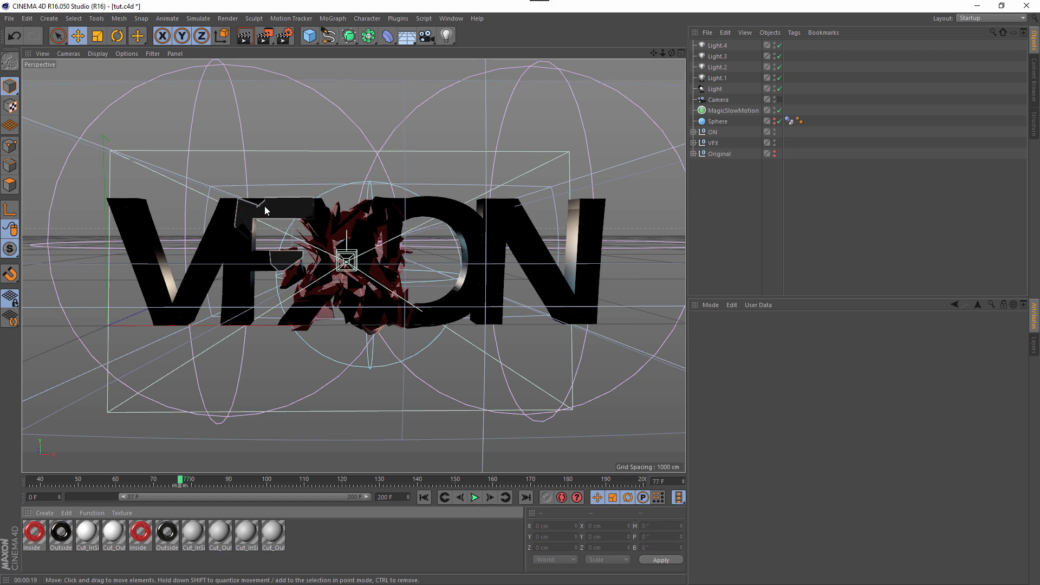
- Examine the fractured pieces of the letter F up close at frame 77
scroll(264, 206, up, 5)
scroll(248, 216, up, 8)
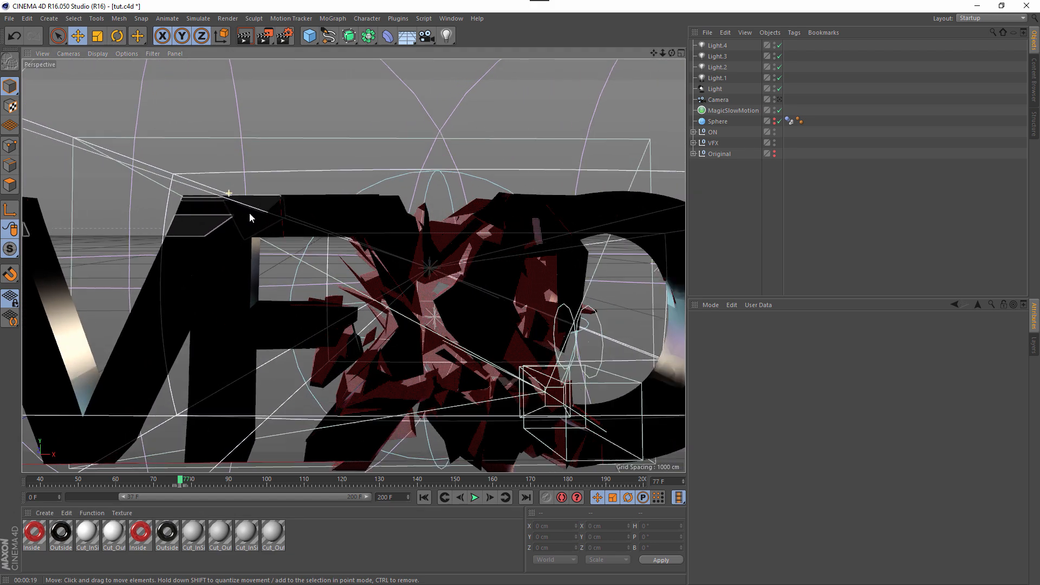
scroll(324, 210, down, 4)
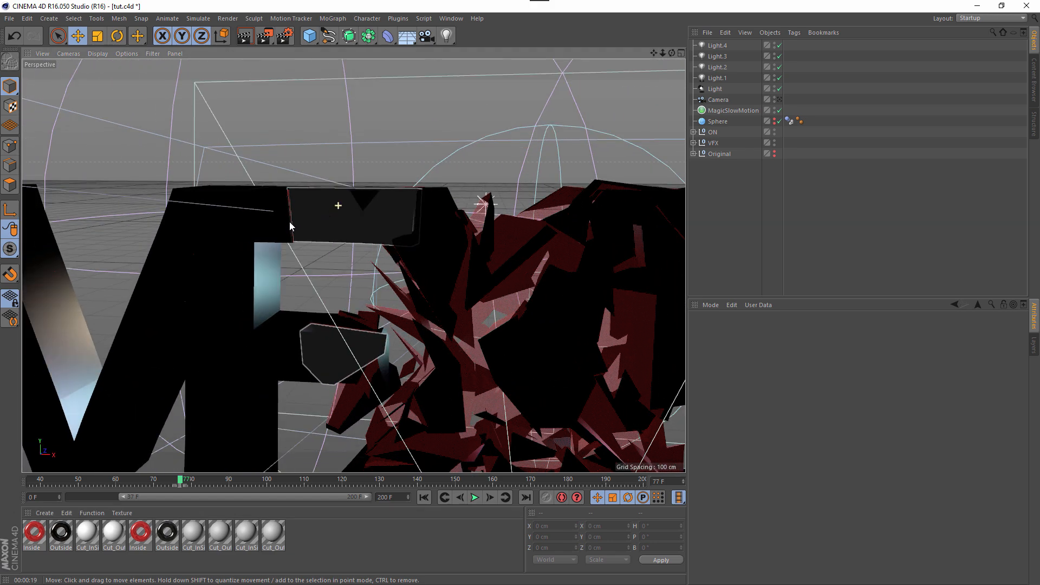
- Inspect the letter F's pieces at frames 77 and 0, and render a viewport preview of the shatter at frame 79
alt+drag(289, 222, 311, 169)
scroll(310, 170, up, 8)
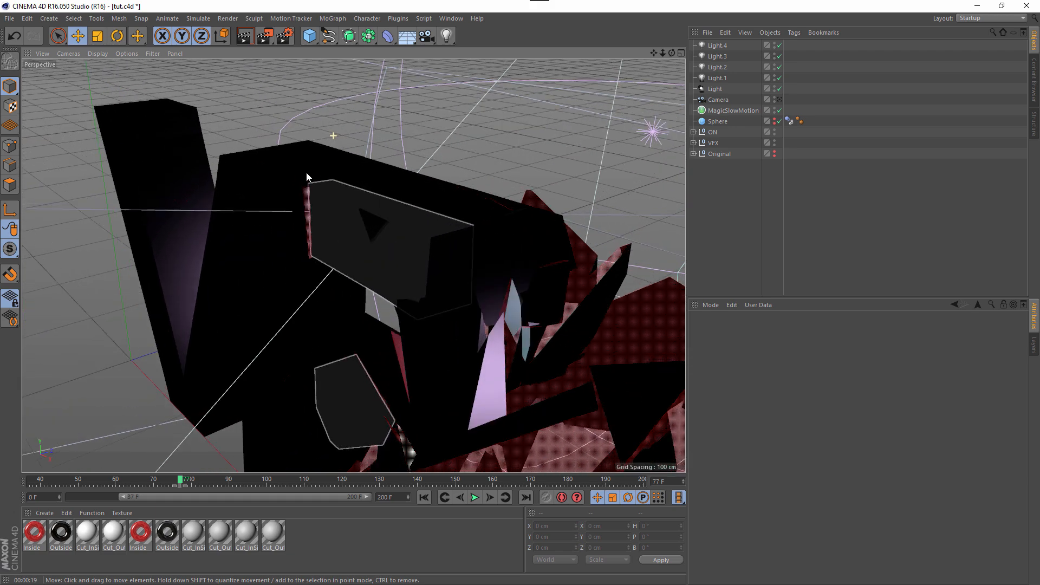
click(424, 498)
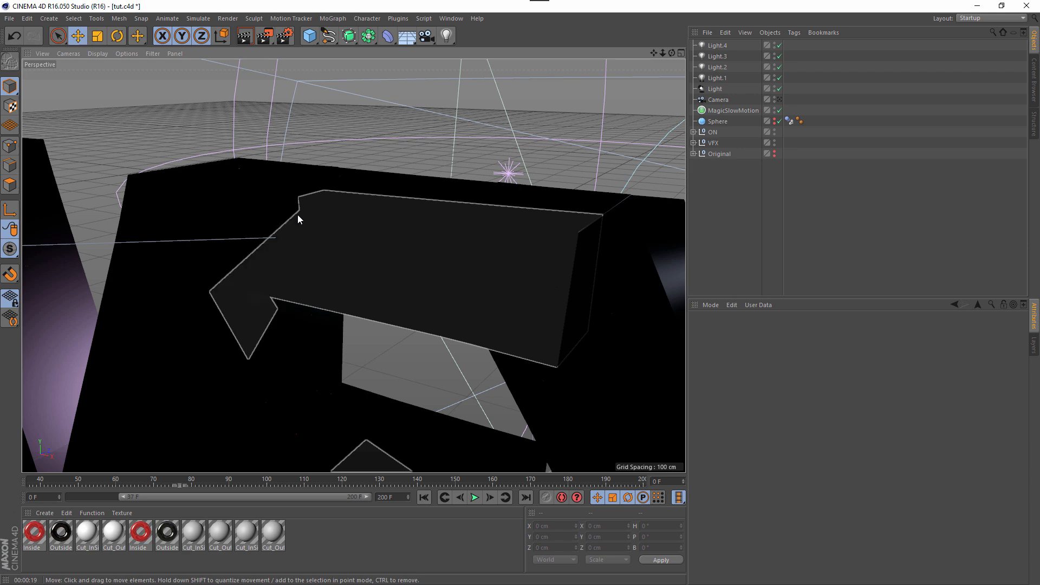
alt+drag(376, 268, 381, 311)
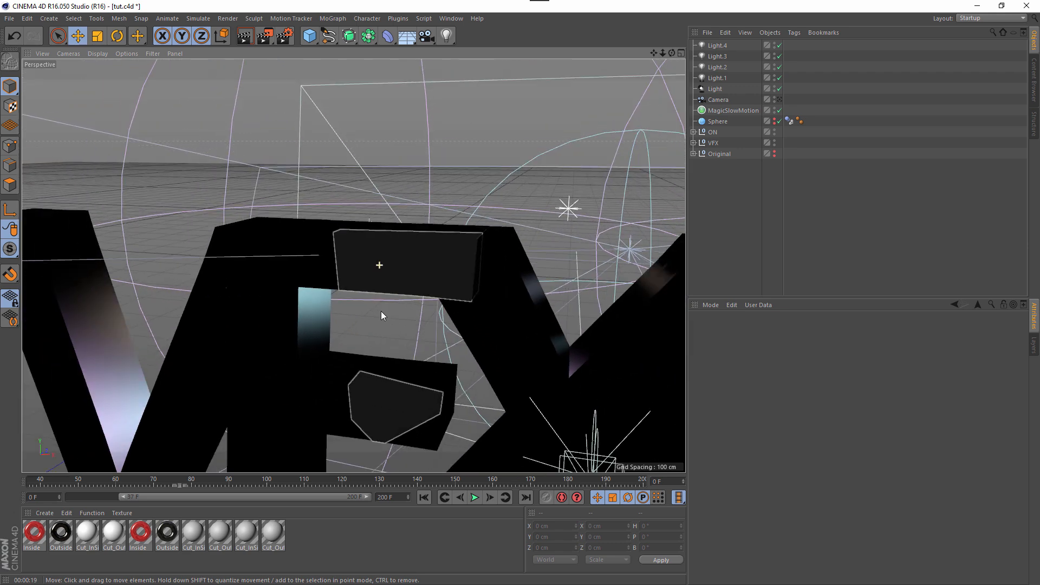
alt+drag(401, 437, 462, 371)
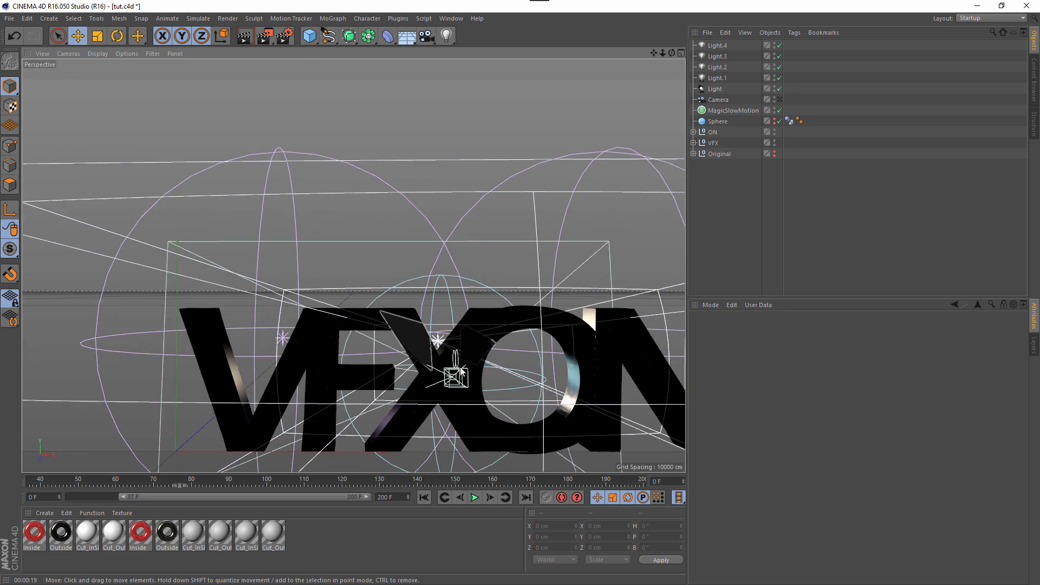
click(474, 497)
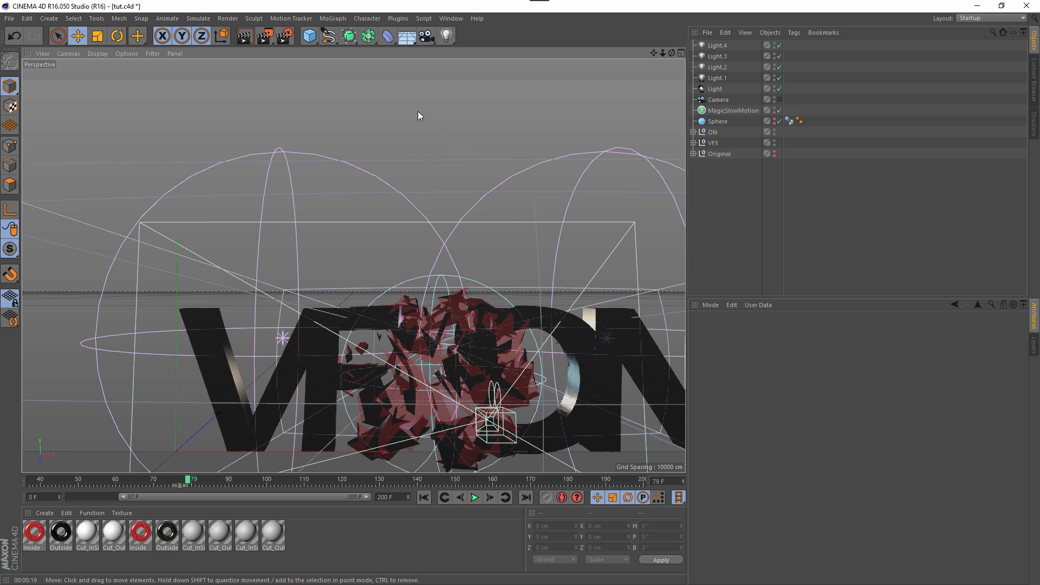
click(248, 38)
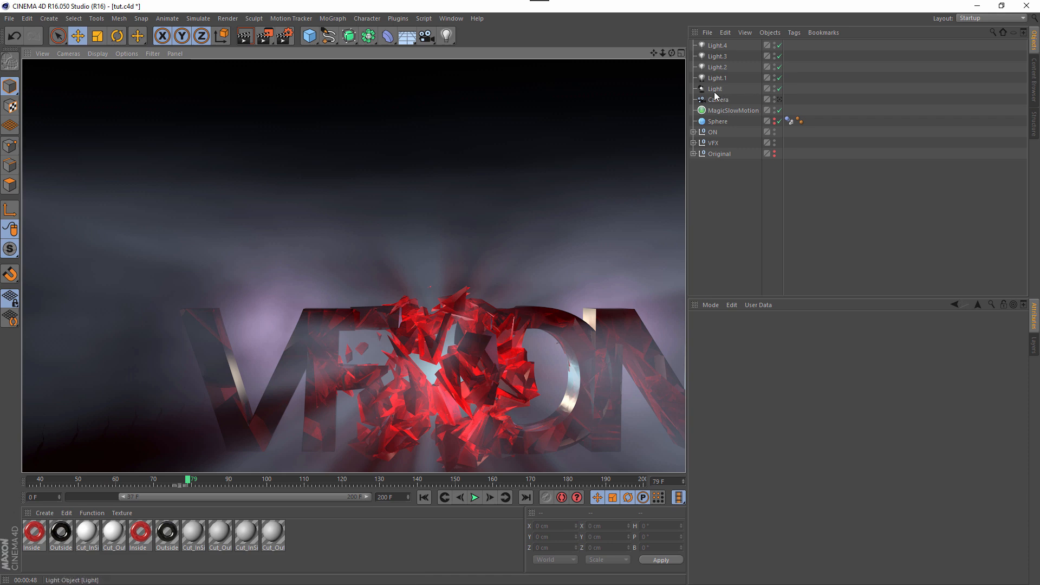
- Move the 0% and 100% transparency brightness keyframes of both Outside materials to frames 78 and 79
click(172, 533)
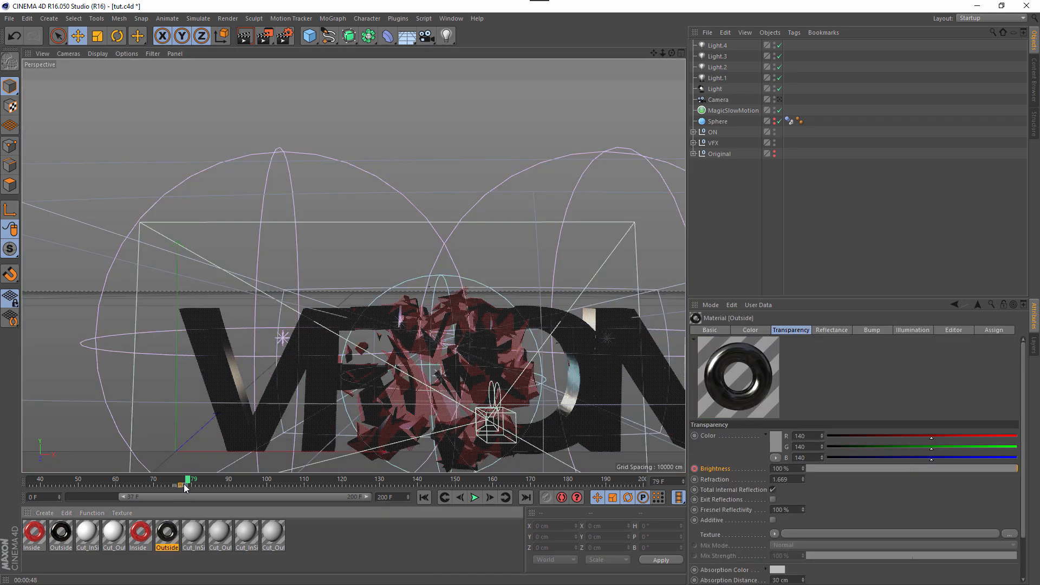
click(187, 484)
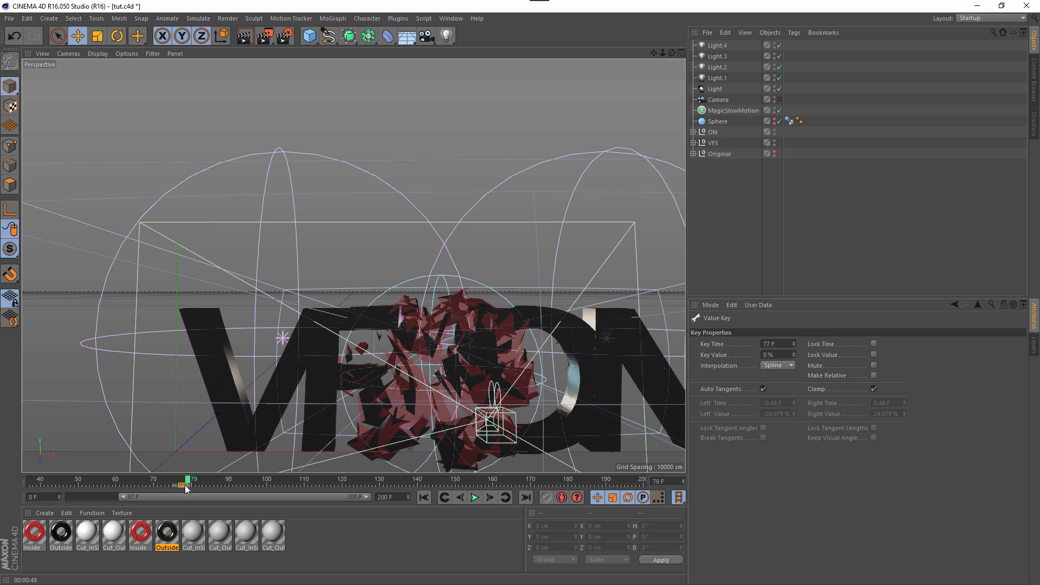
drag(185, 486, 188, 486)
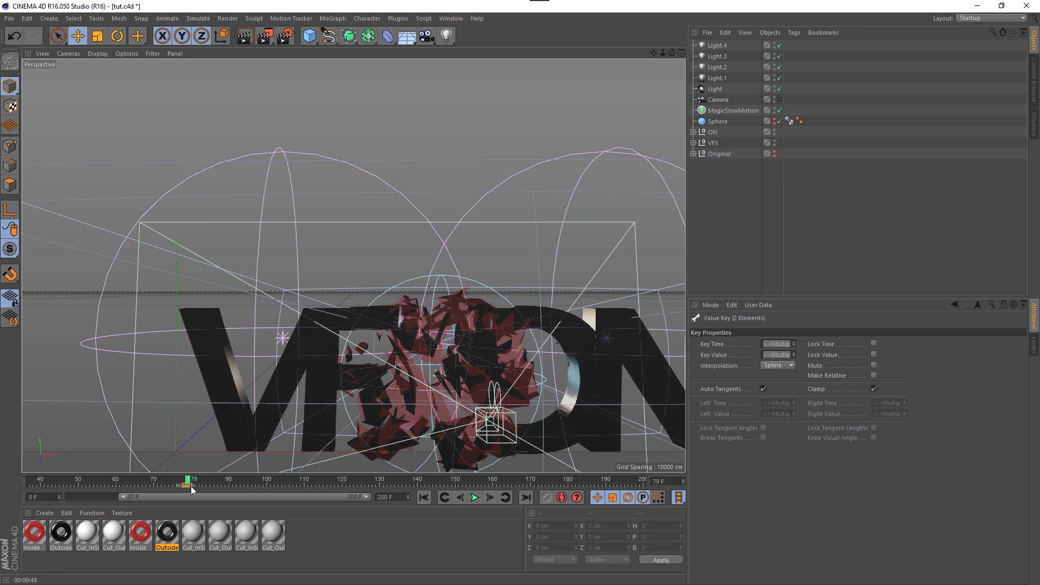
click(63, 535)
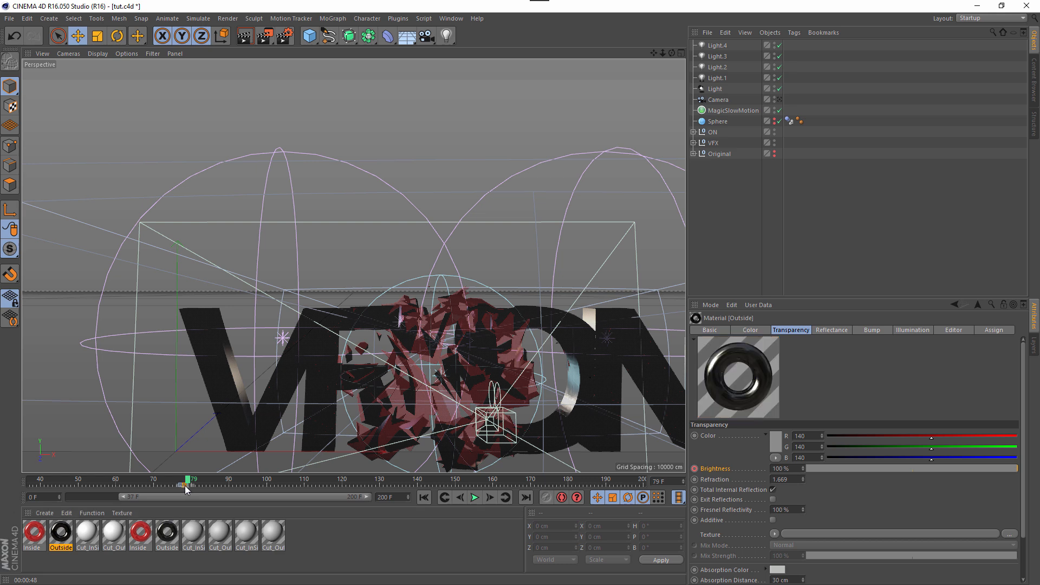
click(189, 485)
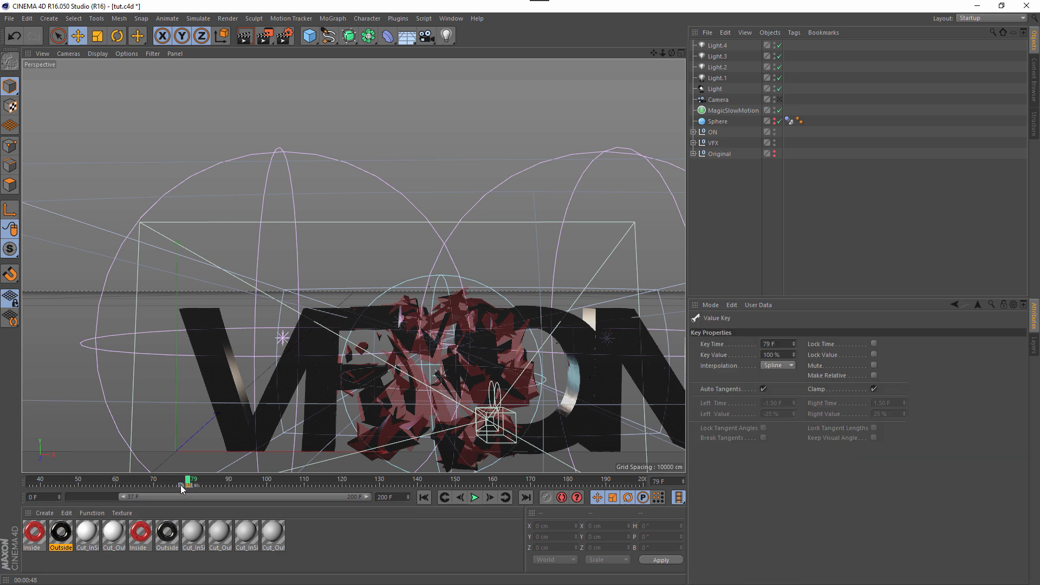
drag(133, 498, 190, 485)
click(191, 485)
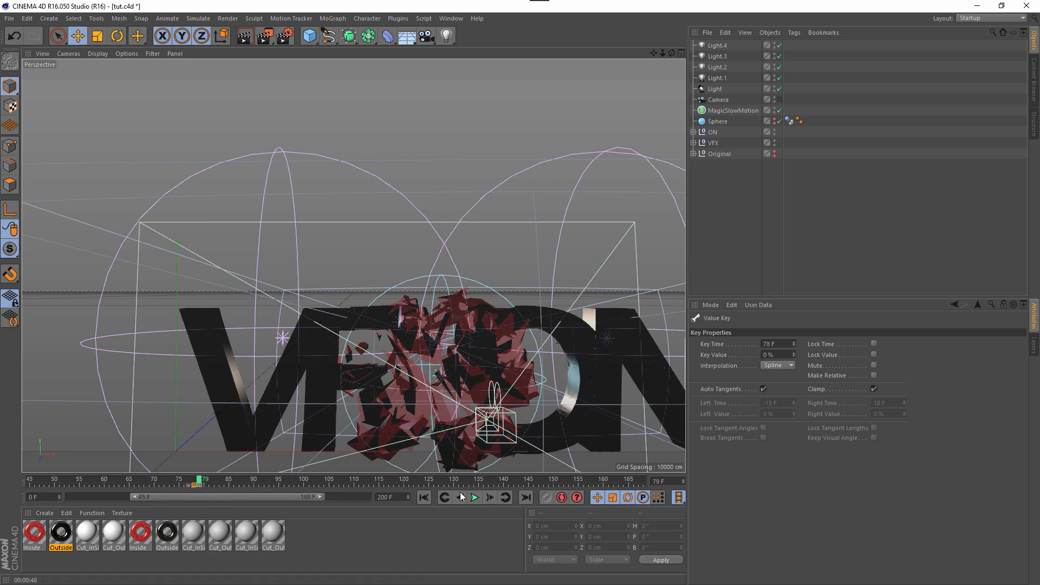
- Look through the scene's Camera and play the animation from the start up to the shatter at frame 79
click(779, 98)
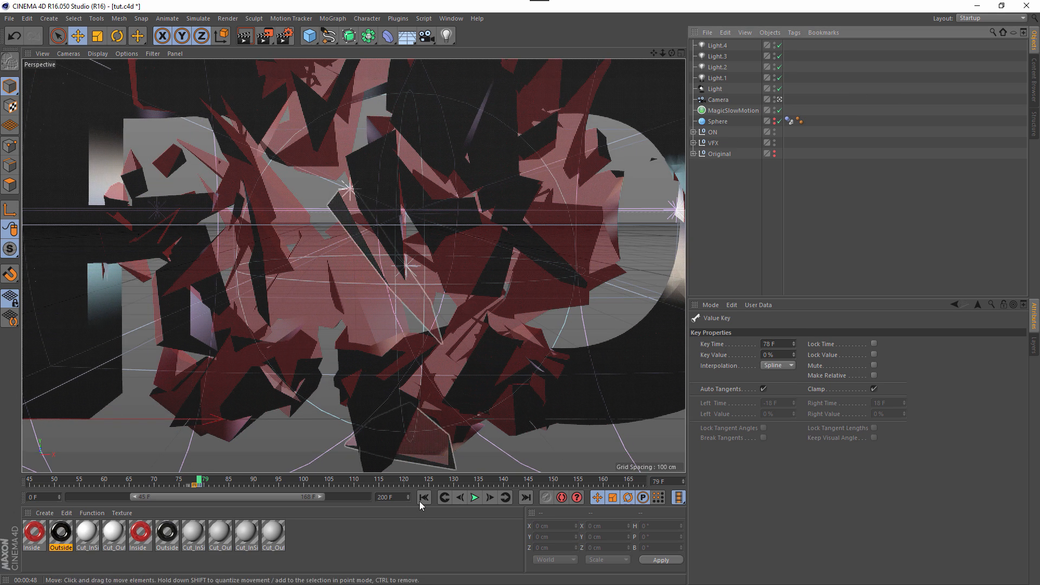
click(425, 497)
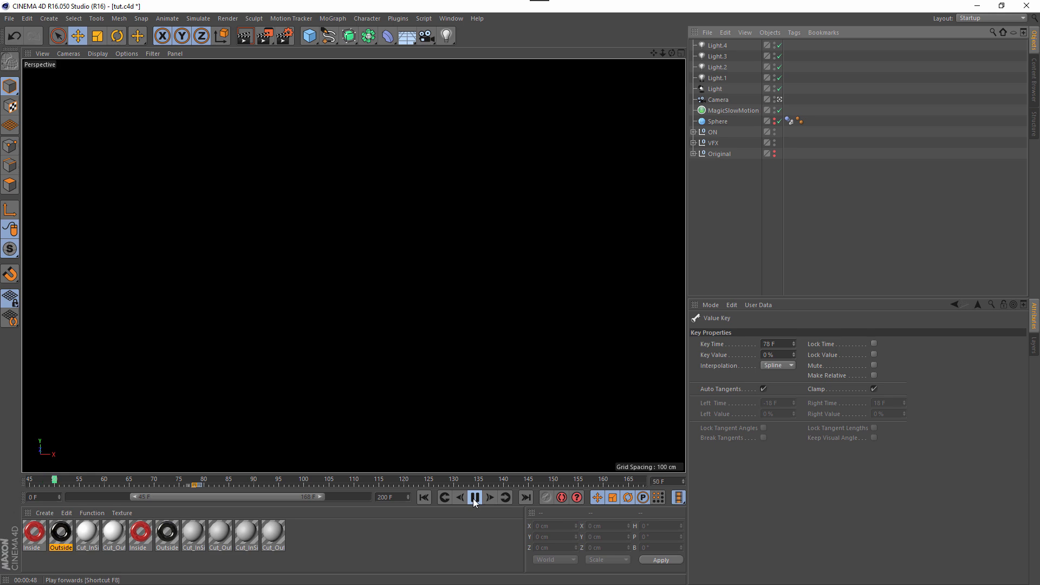
click(718, 100)
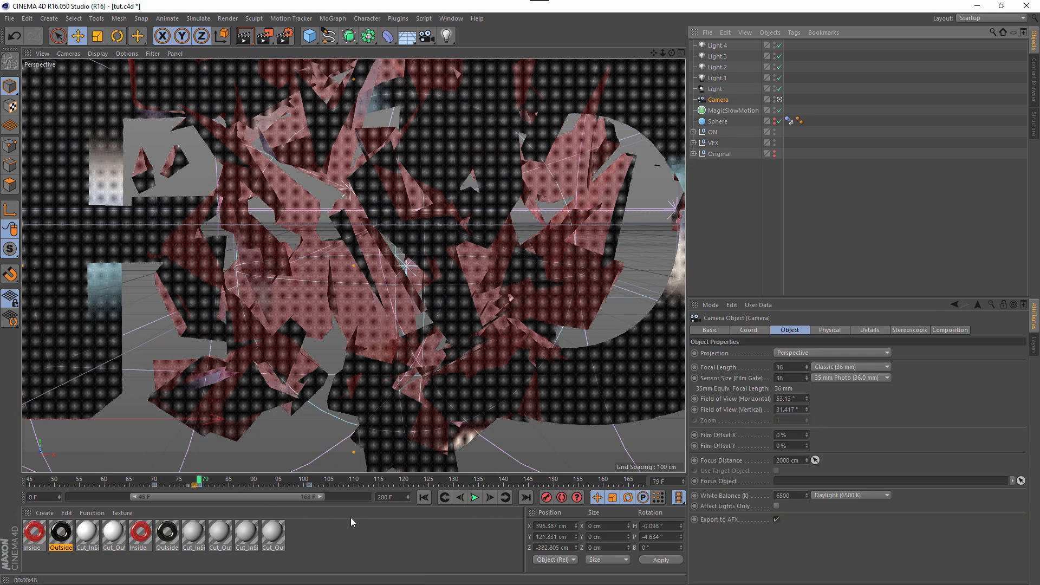
click(857, 181)
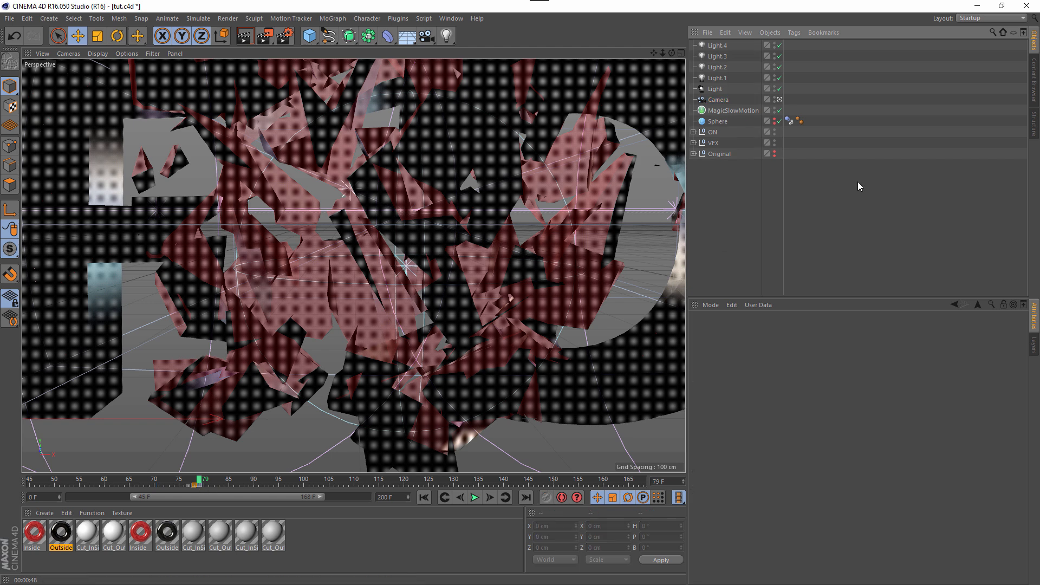
click(718, 100)
click(372, 530)
- Try to raise the Camera slightly at its frame 70 keyframe
click(712, 101)
click(154, 483)
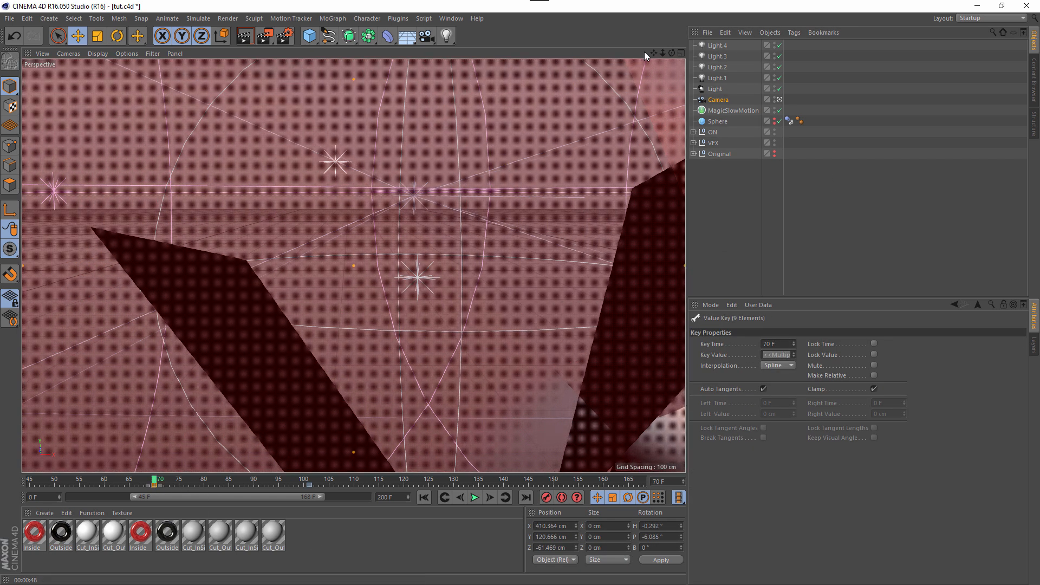
drag(652, 51, 657, 62)
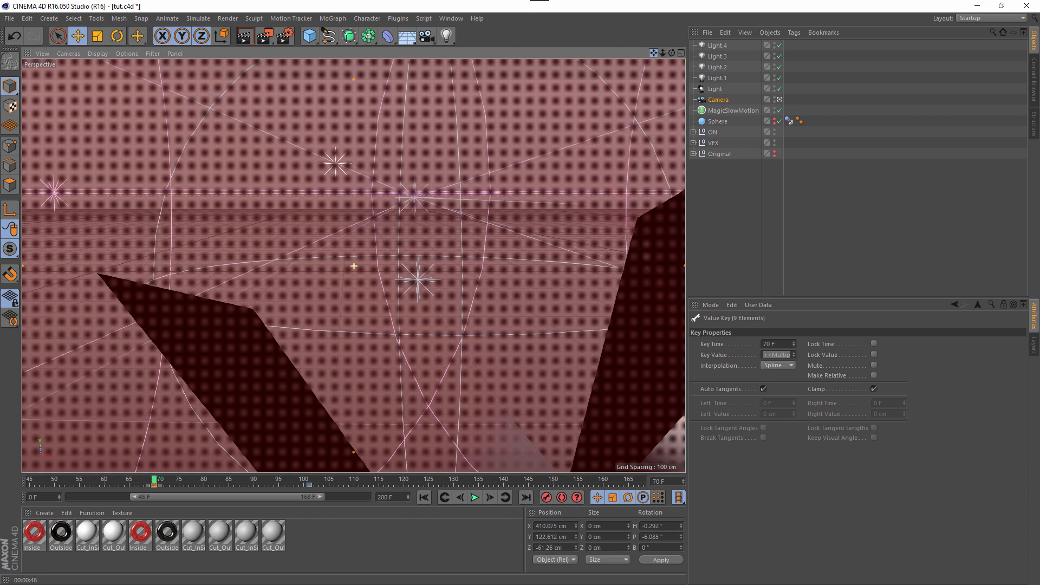
click(426, 499)
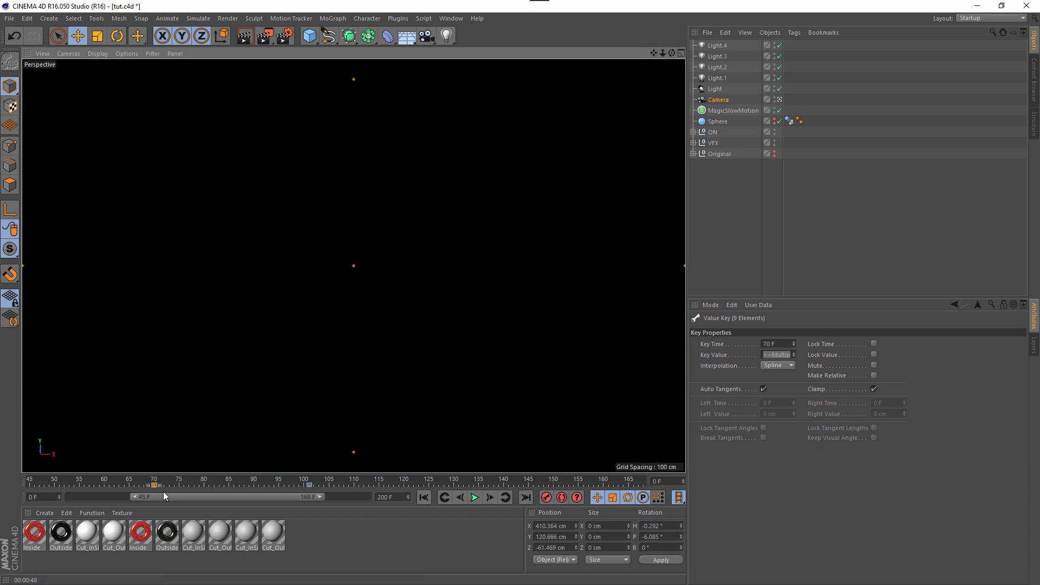
- Play the camera move from frame 70 and again from the start to judge its timing around the shatter
click(154, 481)
click(474, 497)
click(475, 498)
click(425, 498)
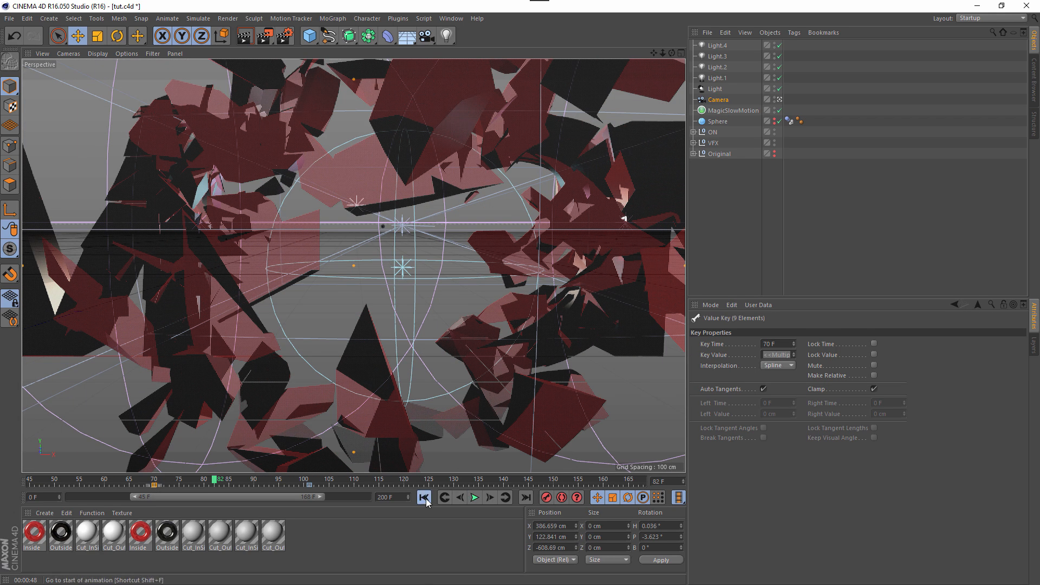
click(474, 498)
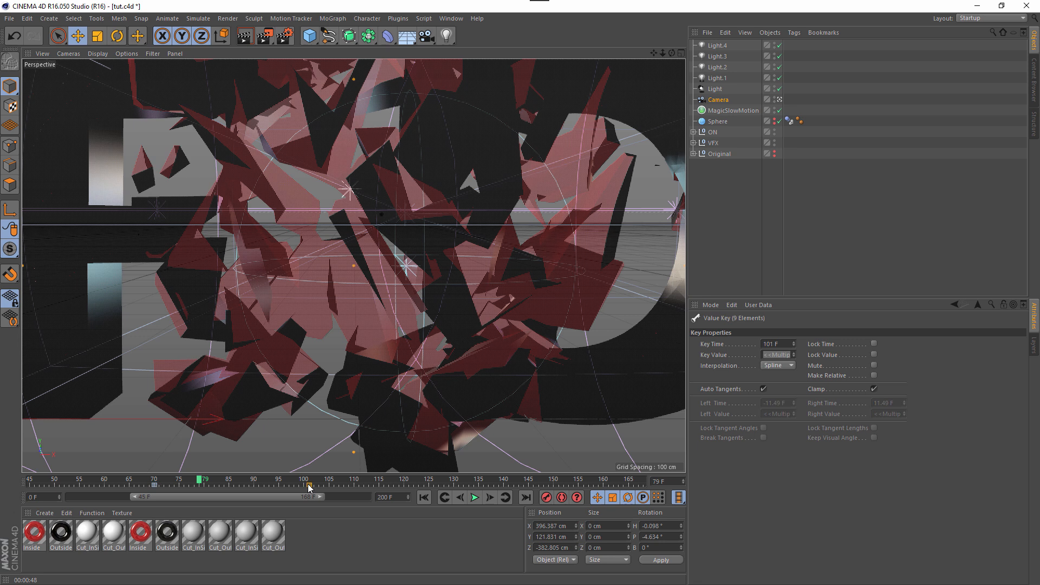
- Move the Camera's keyframe at frame 101 to frame 97 and play the animation from the start
drag(307, 488, 289, 486)
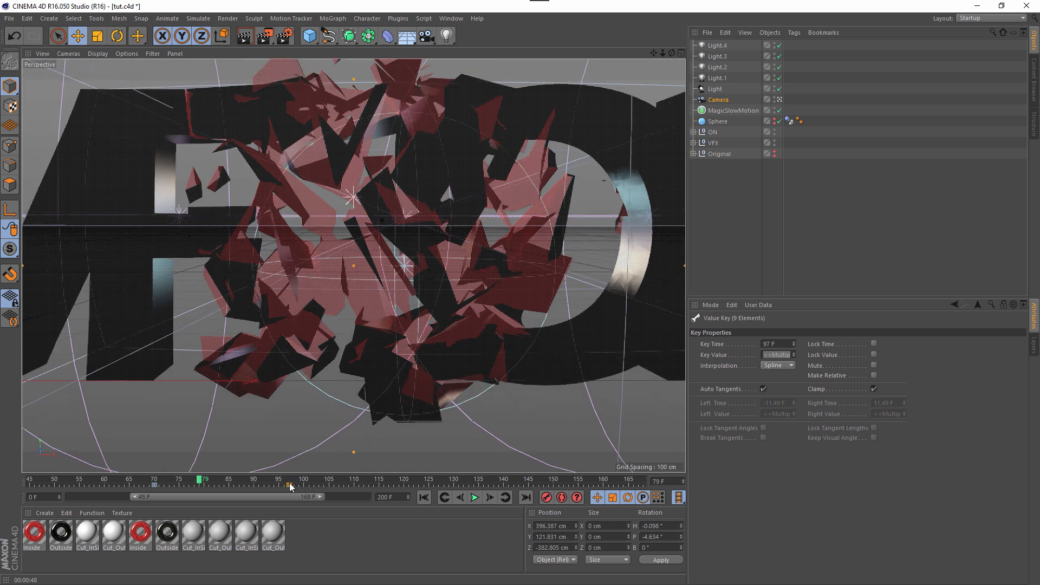
click(474, 497)
click(474, 497)
click(424, 497)
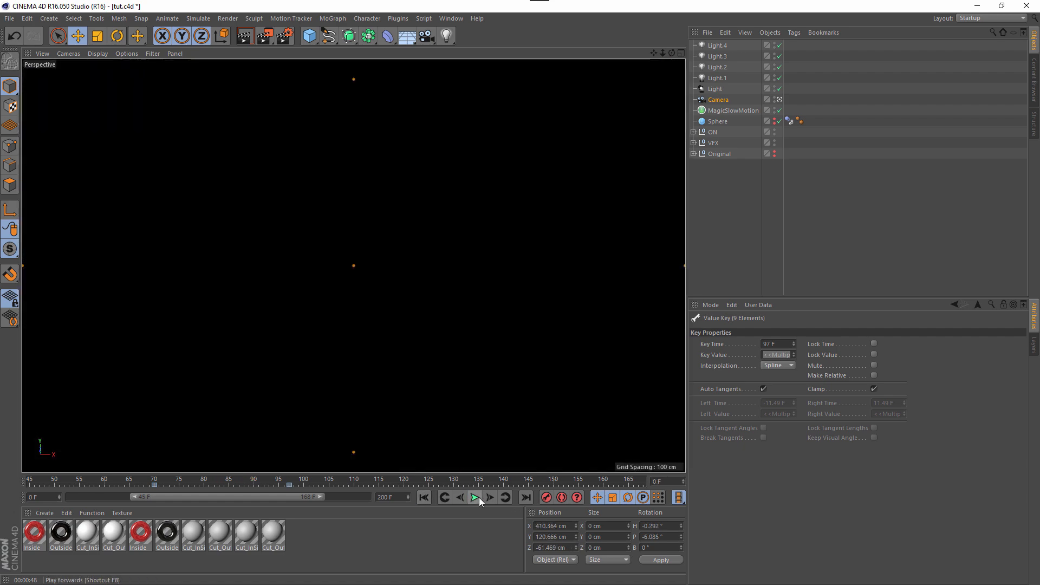
click(478, 497)
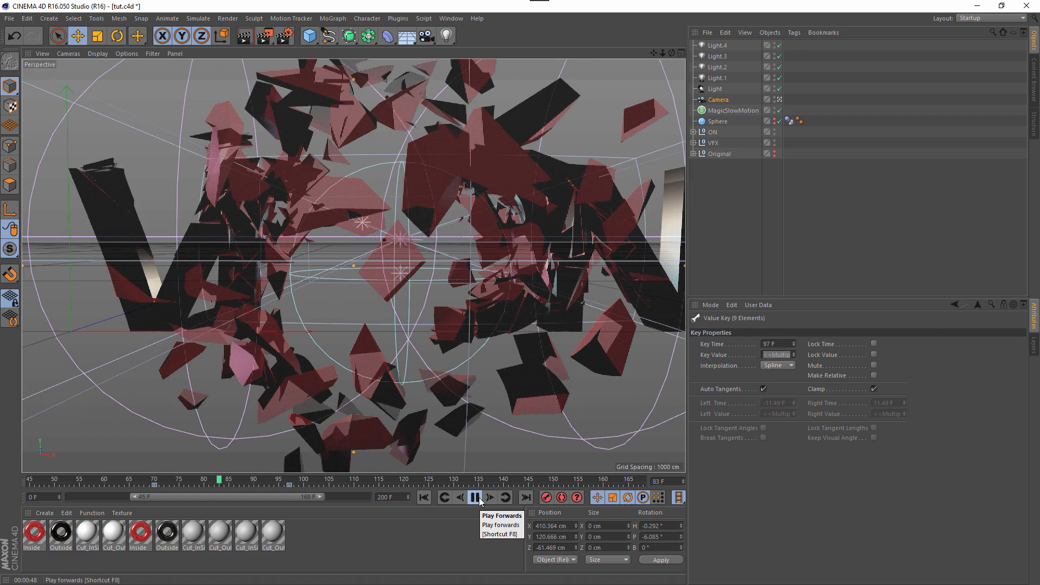
click(474, 497)
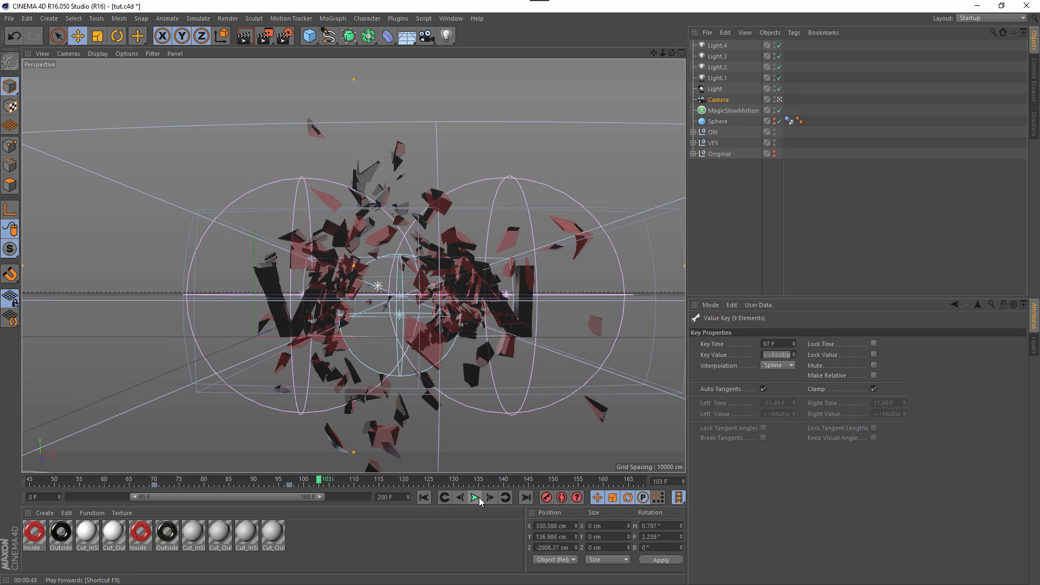
- Replace the Camera's keyframe at frame 200 with one recorded from a closer view, about Z -1400 cm
drag(324, 495, 371, 496)
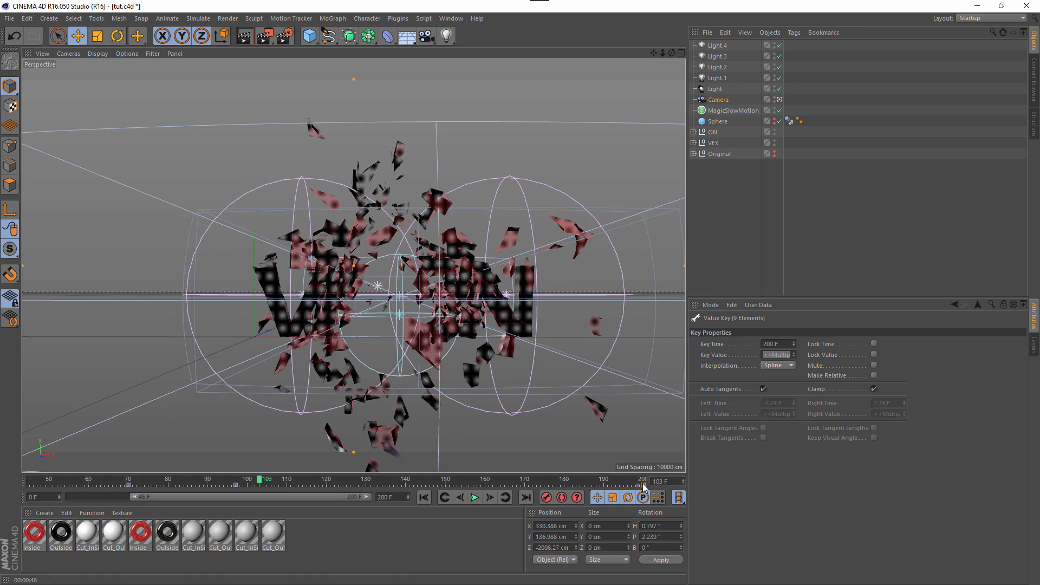
key(Delete)
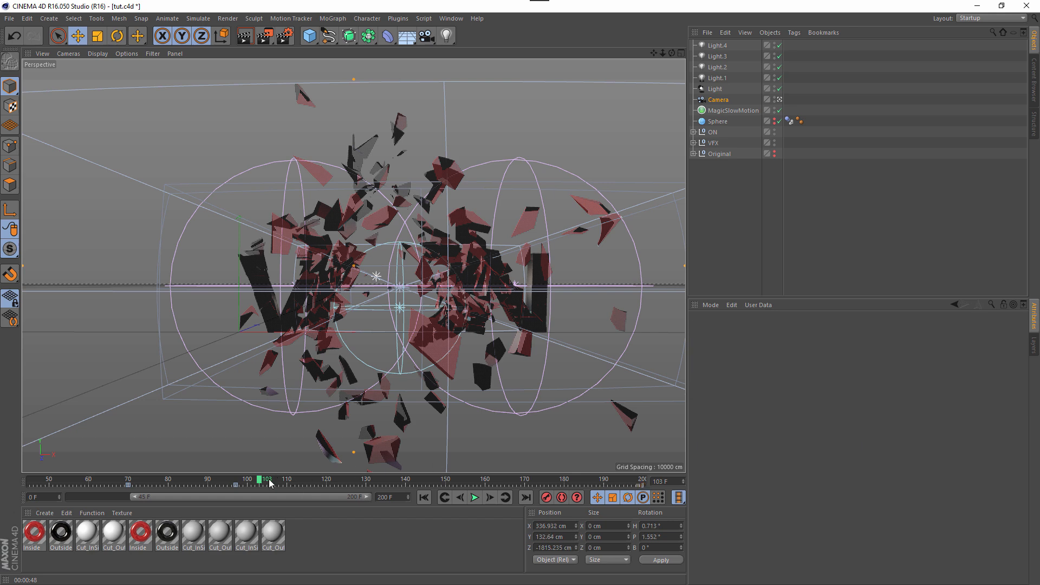
drag(269, 482, 575, 460)
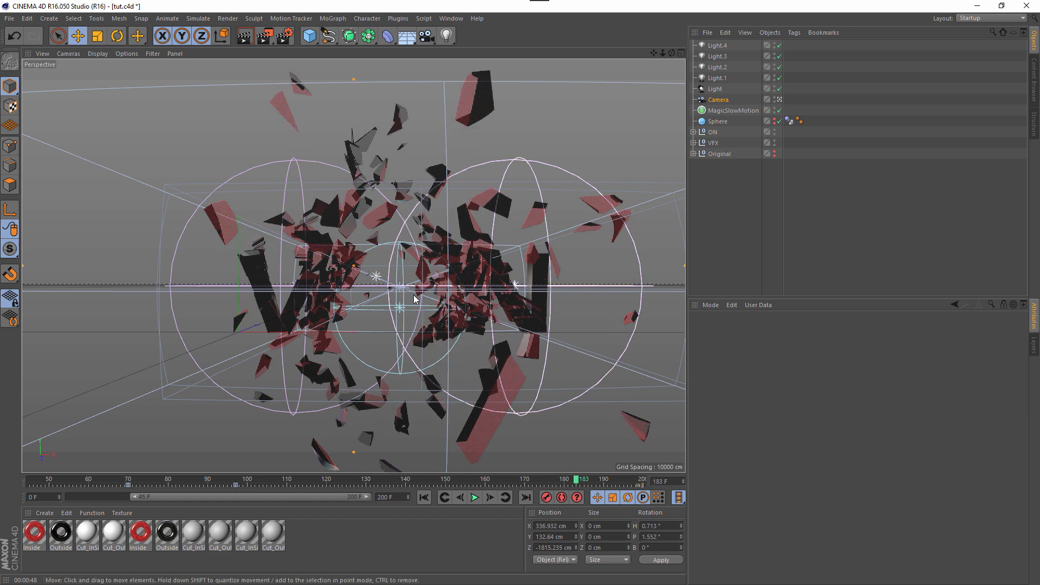
scroll(416, 297, up, 5)
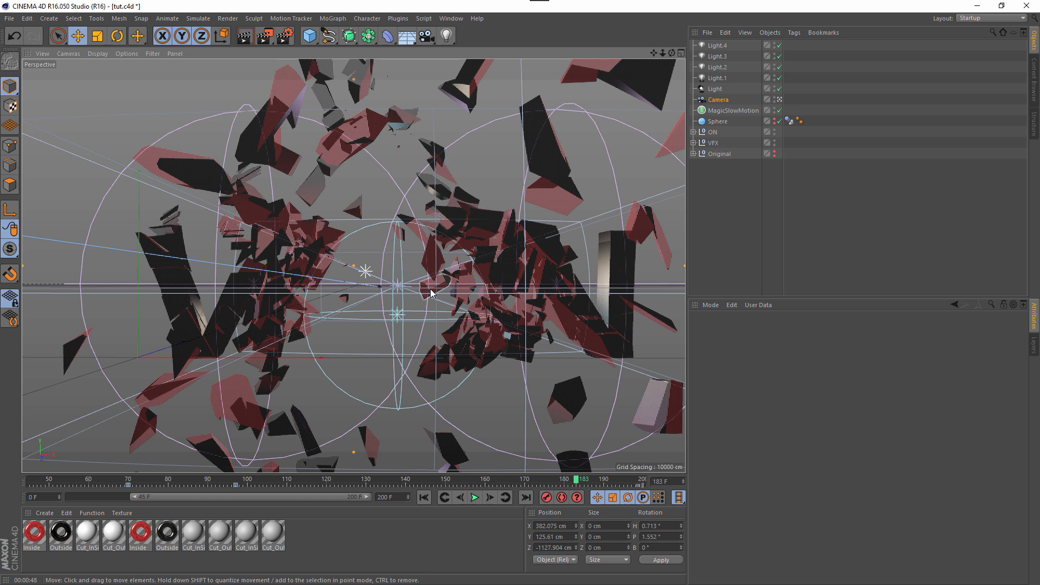
scroll(412, 293, down, 3)
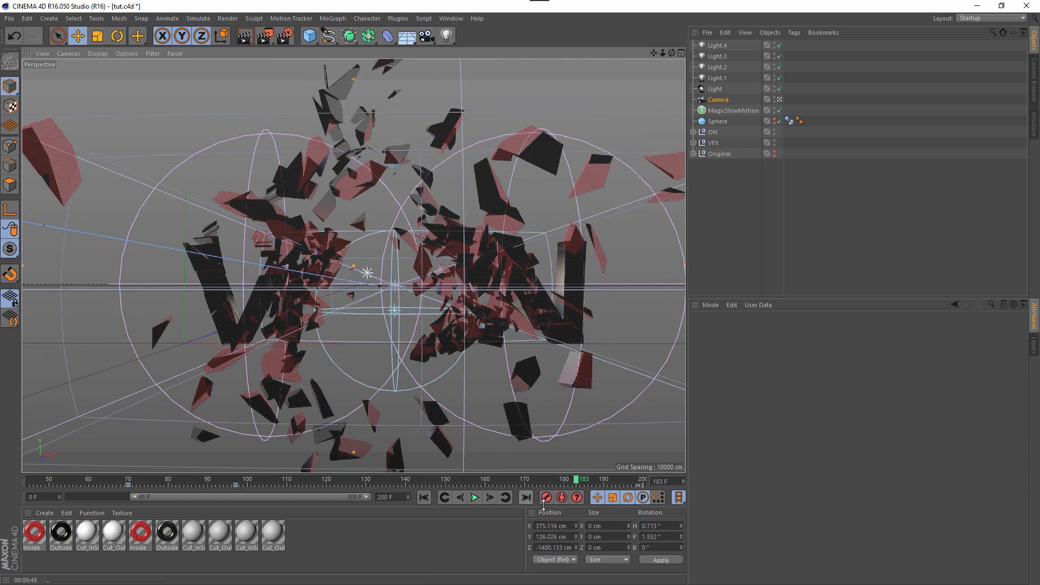
click(545, 499)
drag(577, 485, 646, 487)
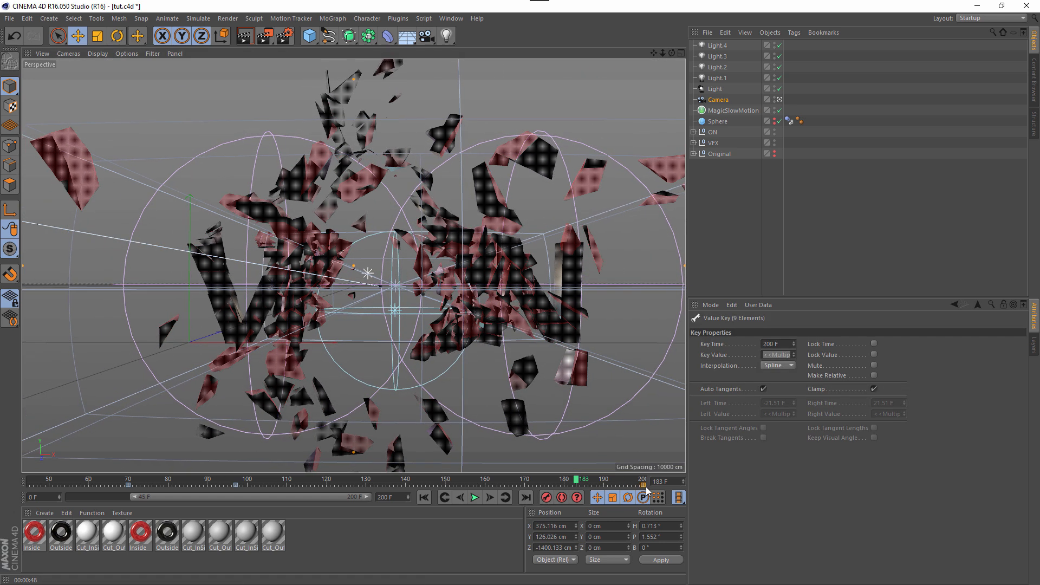
- Play the animation through the Camera again to check the pull-back and the closing move towards frame 200
drag(577, 482, 29, 482)
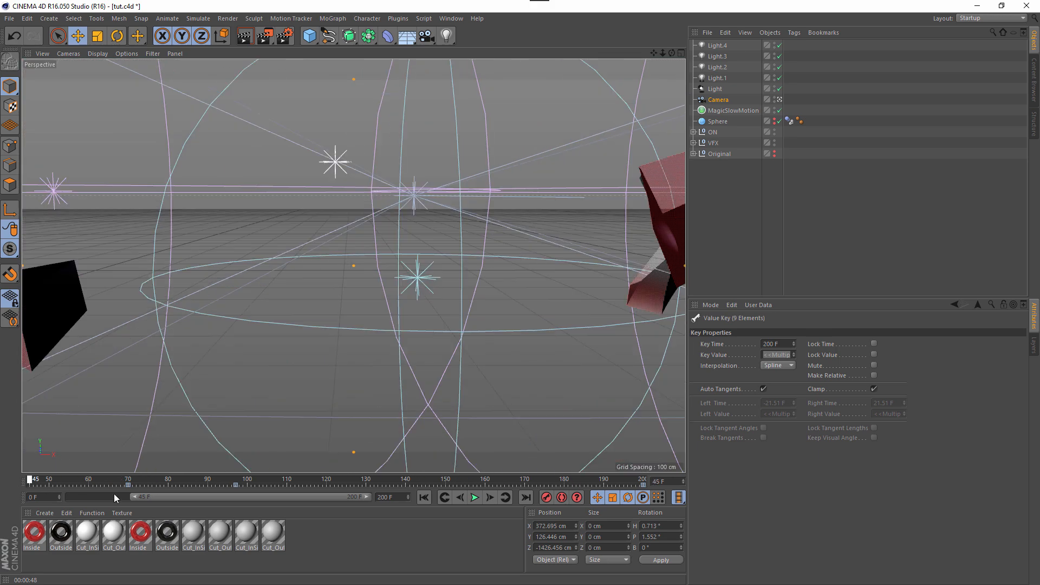
click(475, 497)
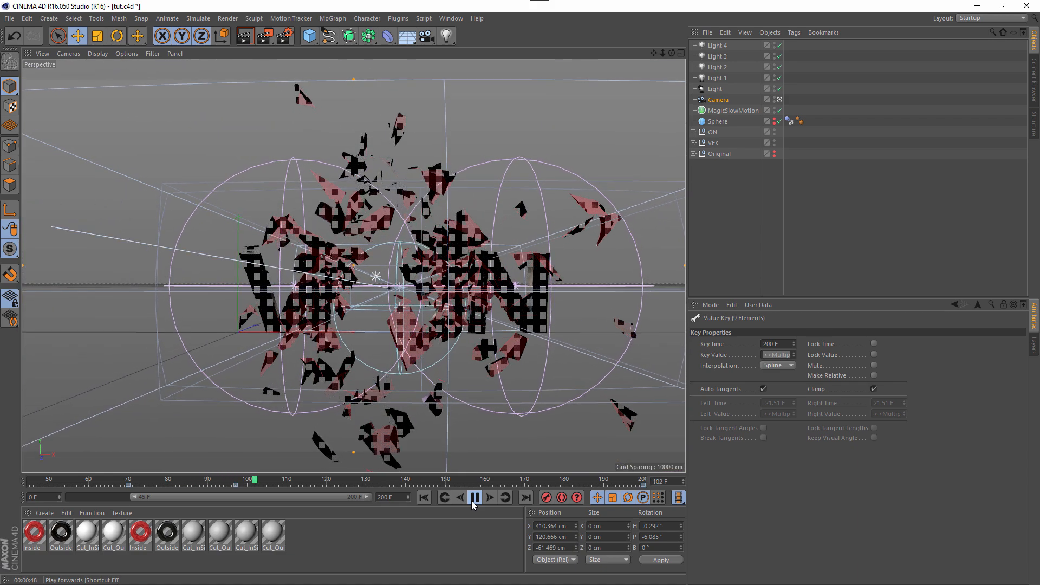
click(474, 500)
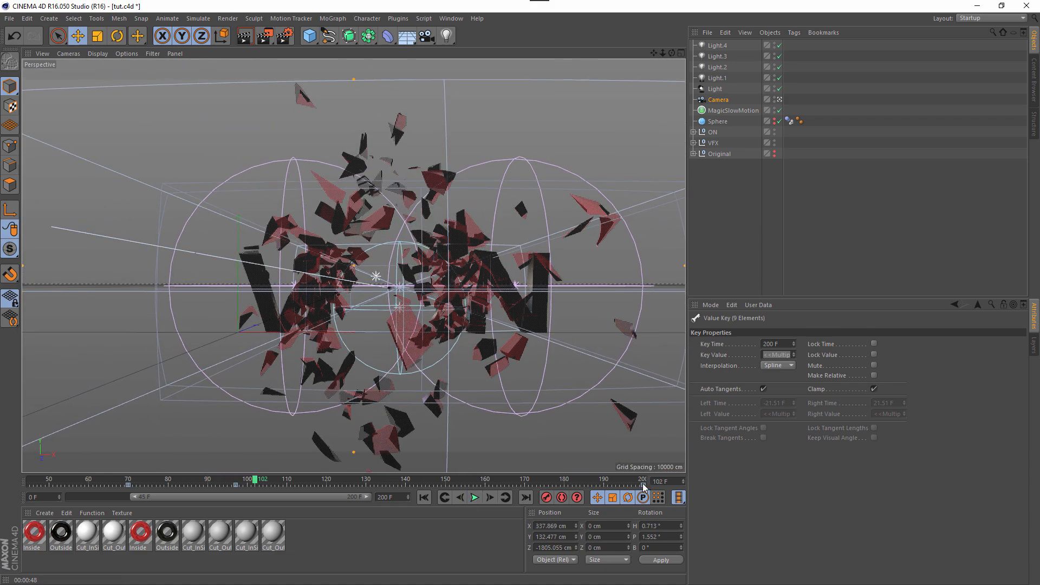
click(473, 497)
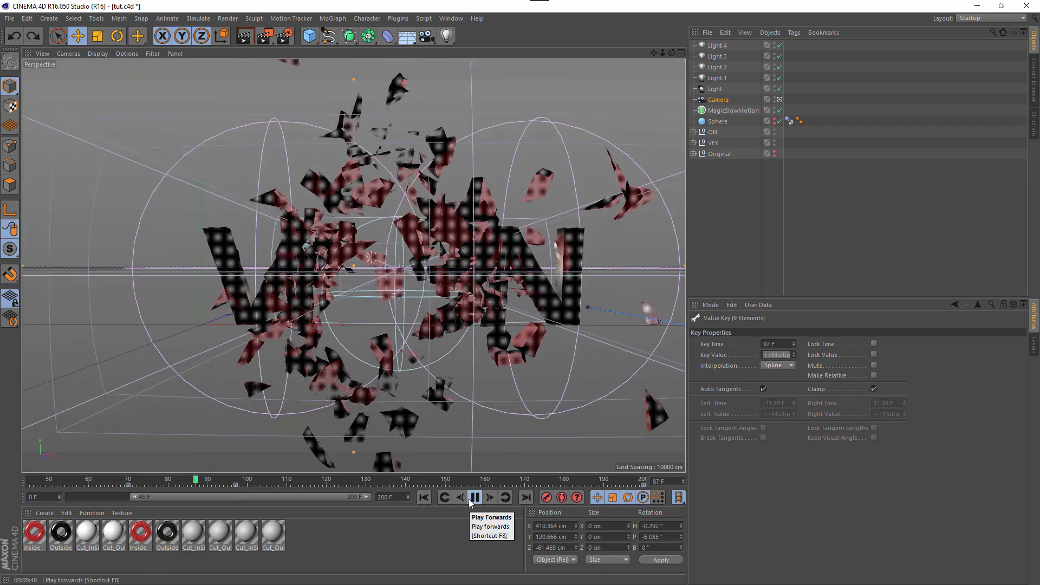
- Replace the Camera's keyframe at frame 97 with one recorded from a closer view, about Z -1049 cm
click(474, 497)
key(Delete)
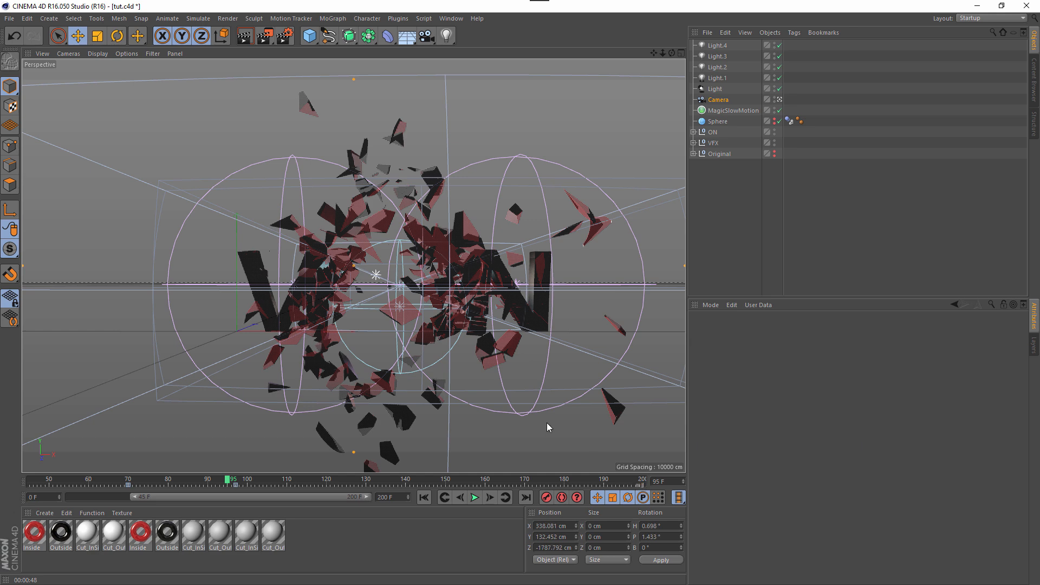
scroll(434, 295, up, 5)
scroll(349, 262, down, 2)
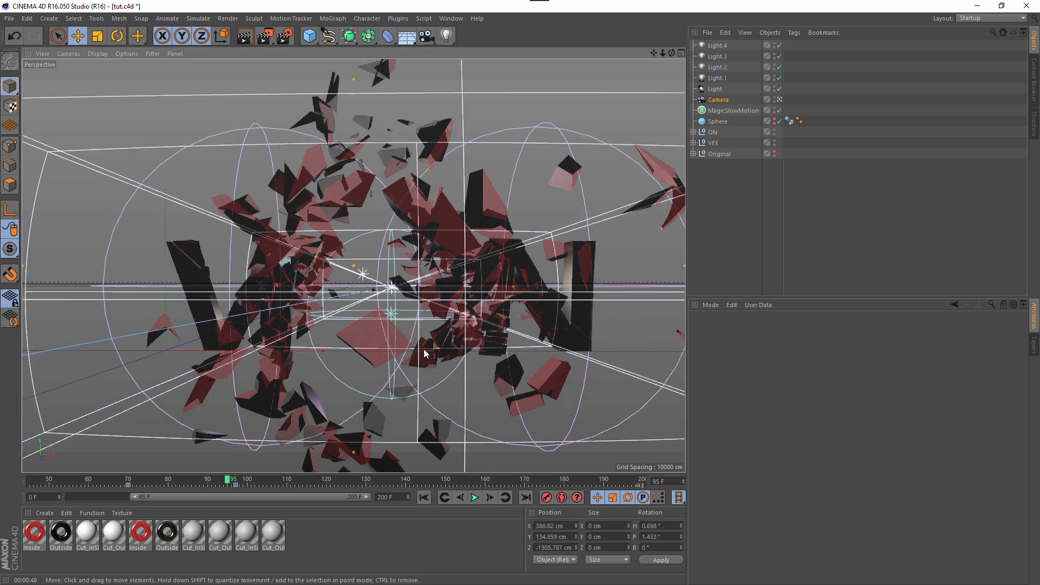
mouse_move(260, 482)
mouse_down()
mouse_move(572, 458)
mouse_move(249, 485)
mouse_up()
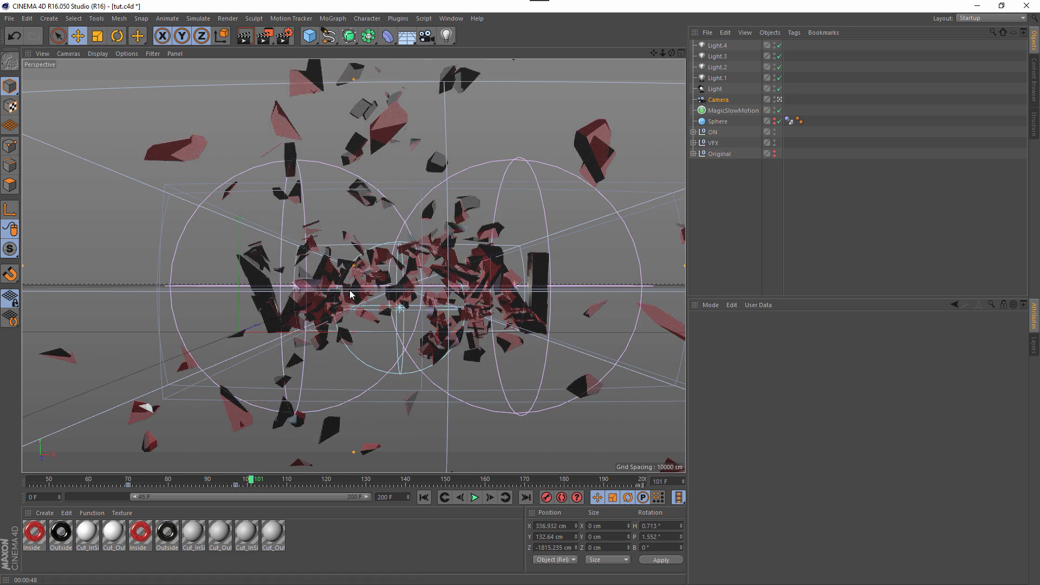
scroll(432, 305, up, 4)
scroll(432, 304, up, 3)
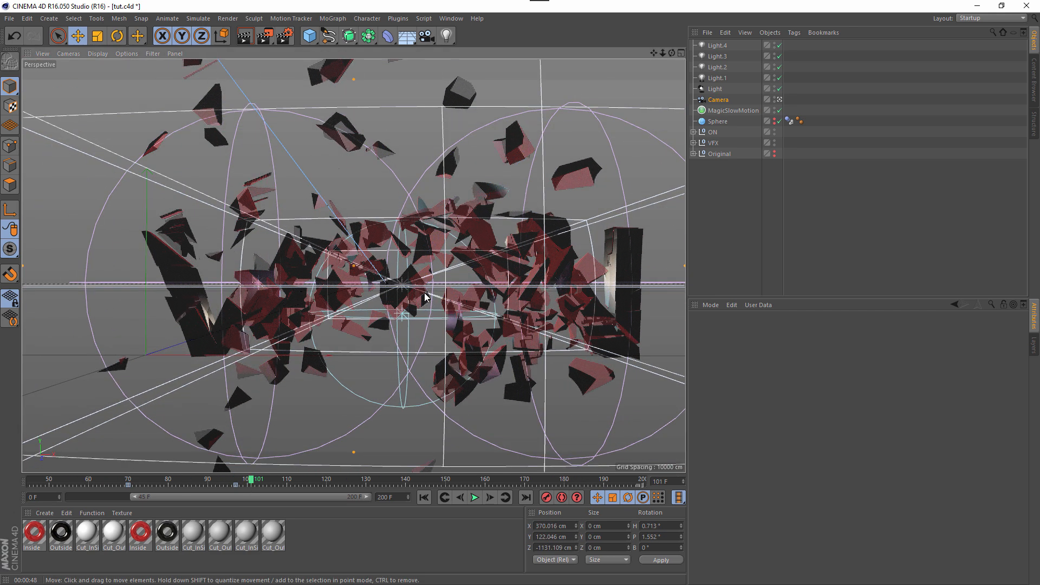
click(237, 486)
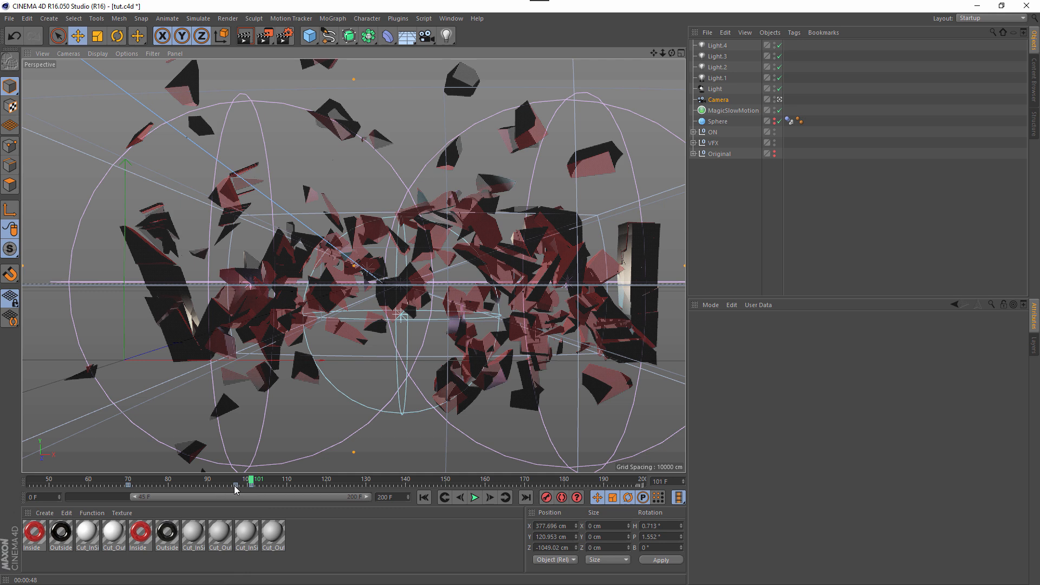
right_click(228, 490)
click(222, 506)
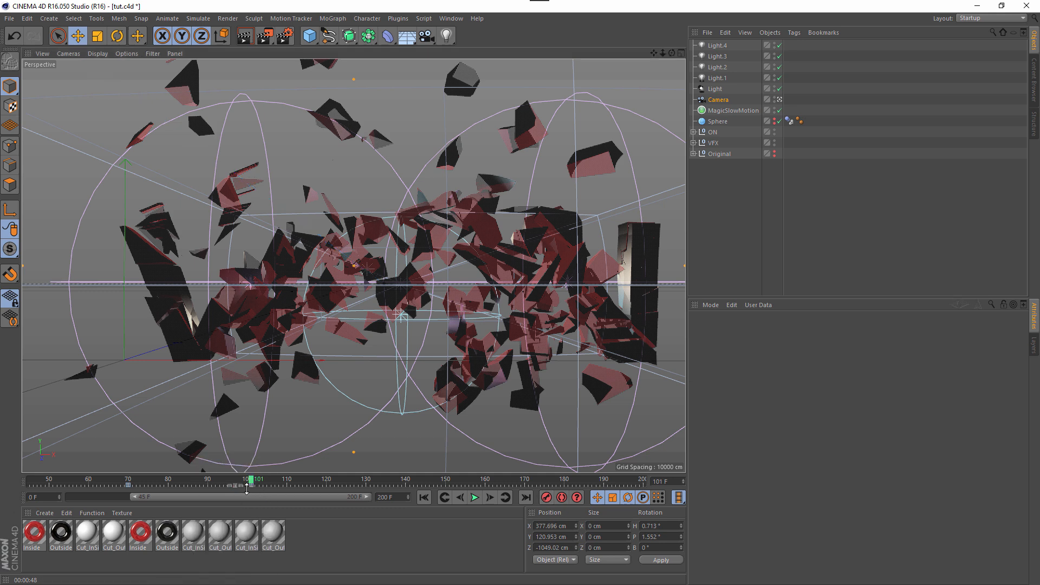
click(237, 485)
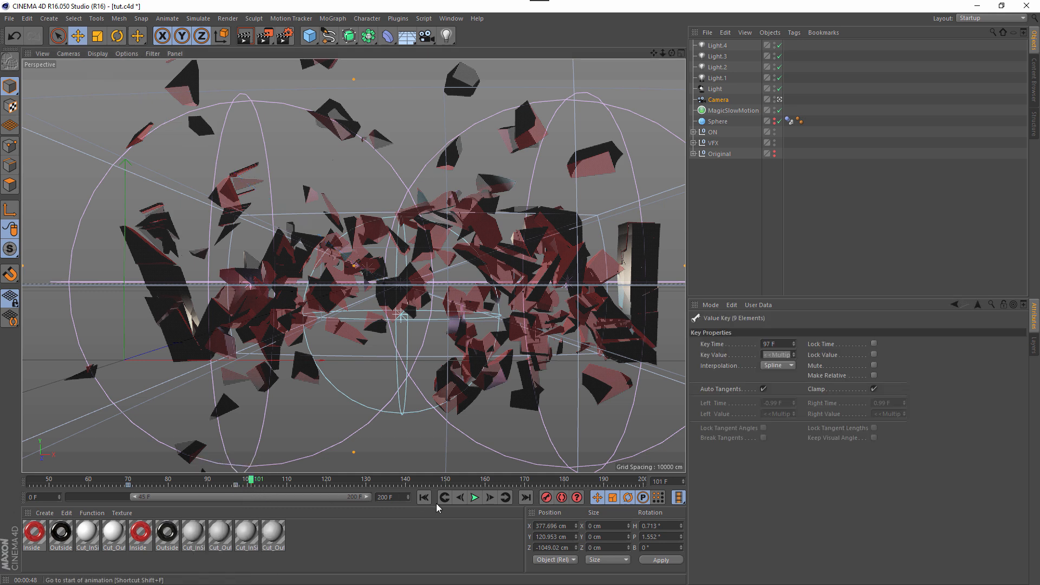
- Record a Camera keyframe at frame 200 from a recentred, pulled-back view, about Z -1679 cm
drag(447, 478, 649, 466)
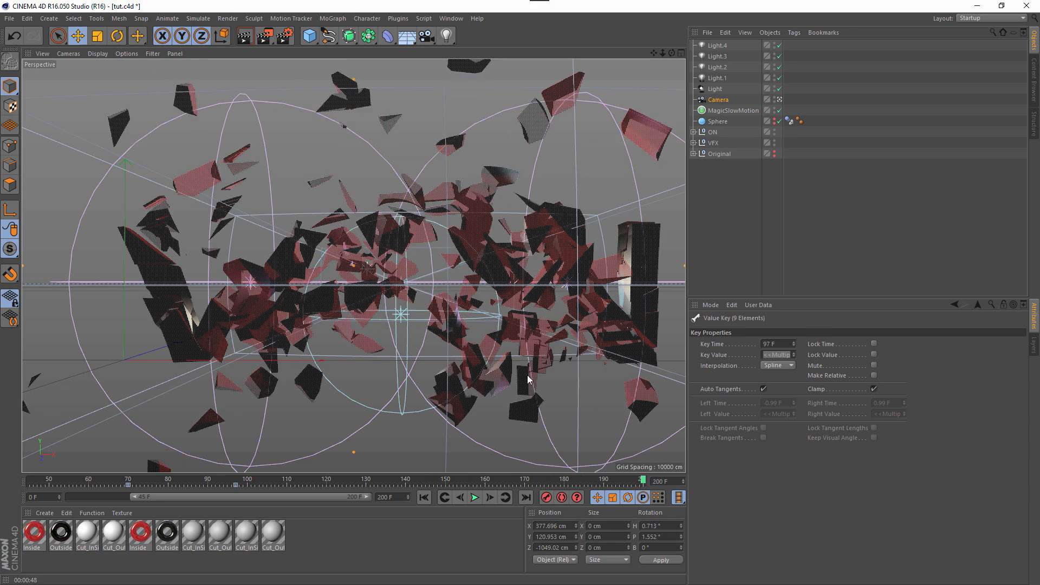
scroll(509, 363, down, 6)
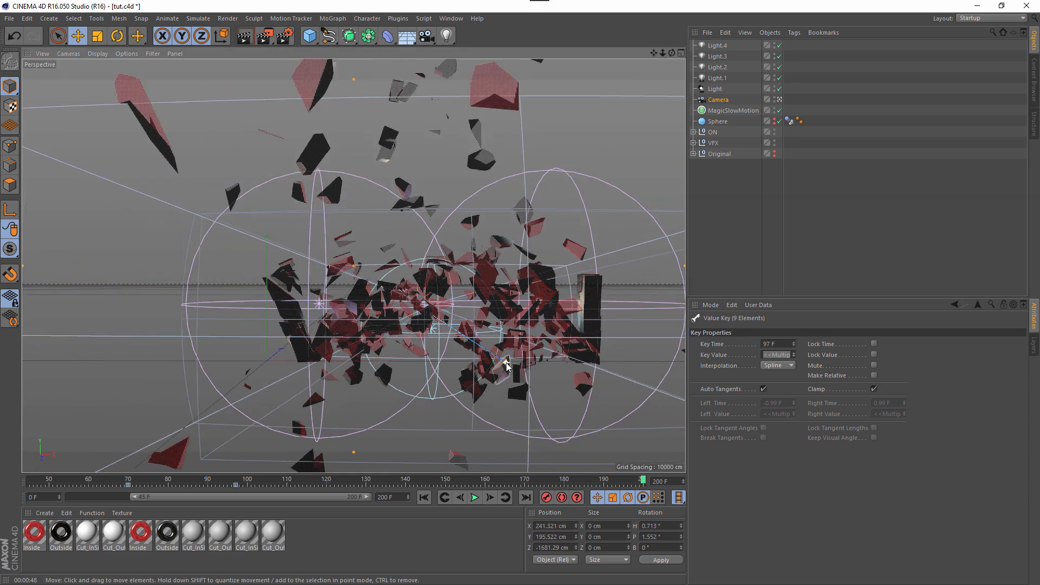
middle_click(487, 349)
key(F1)
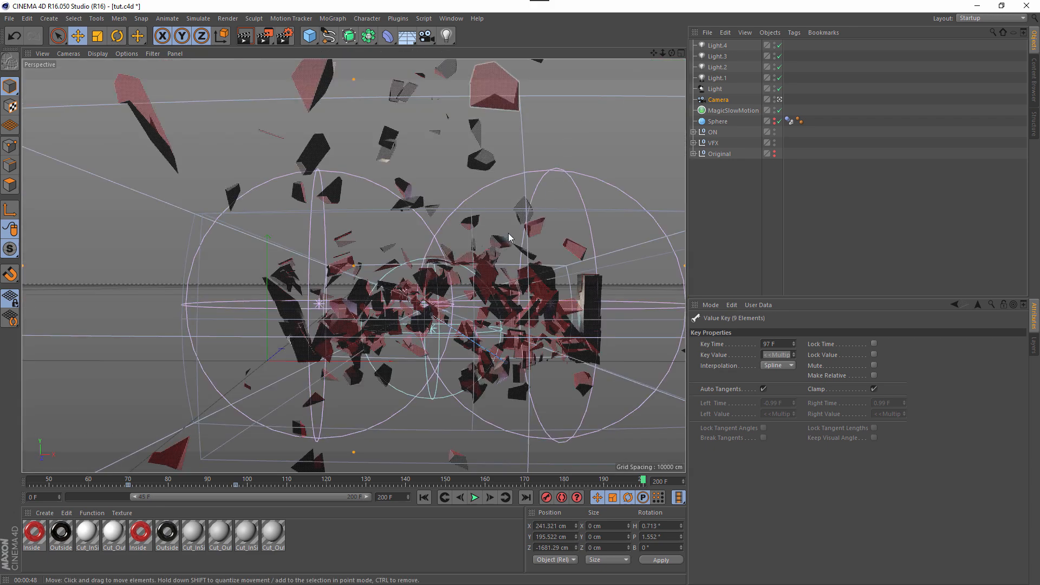
alt+middle_drag(506, 243, 463, 222)
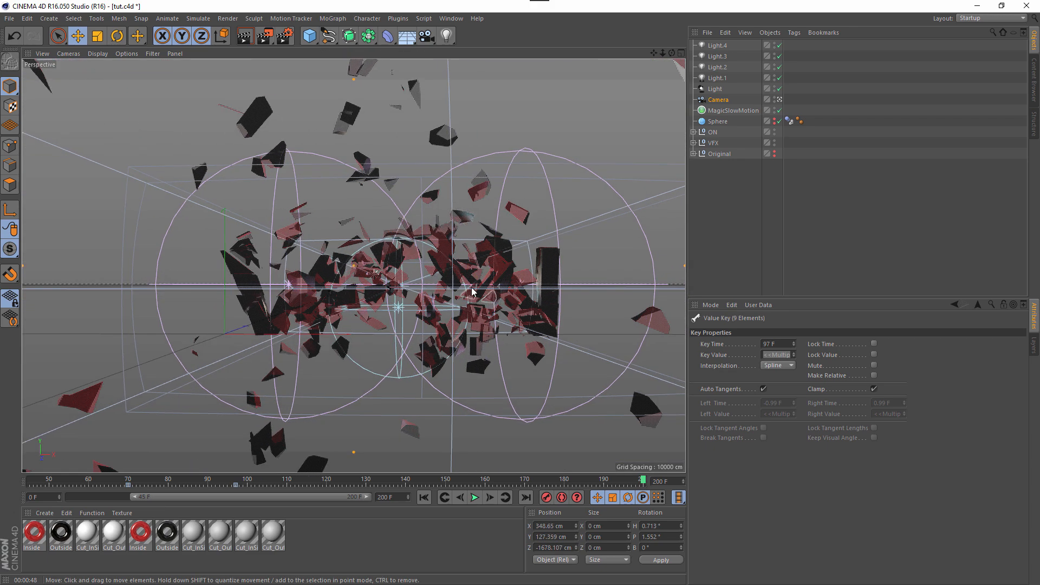
alt+middle_drag(471, 292, 481, 299)
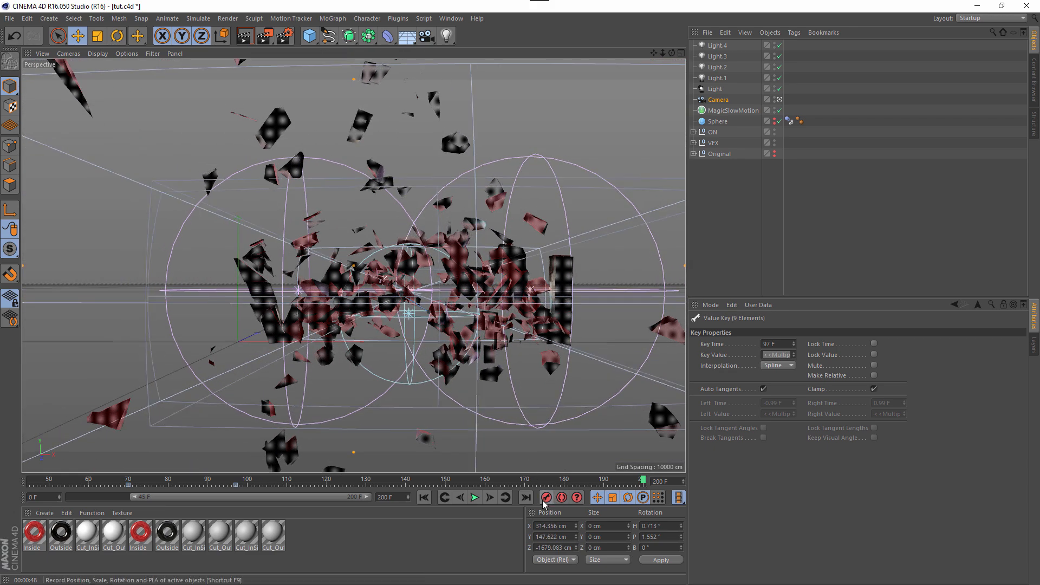
- Move the Camera's keyframe at frame 97 to frame 91 and play the animation to check the timing
click(473, 498)
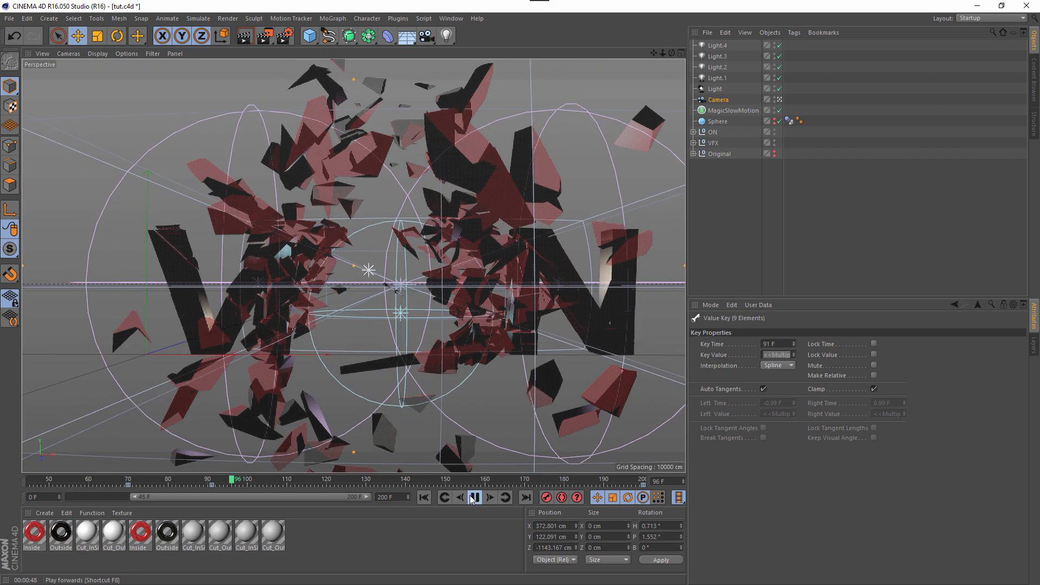
click(474, 497)
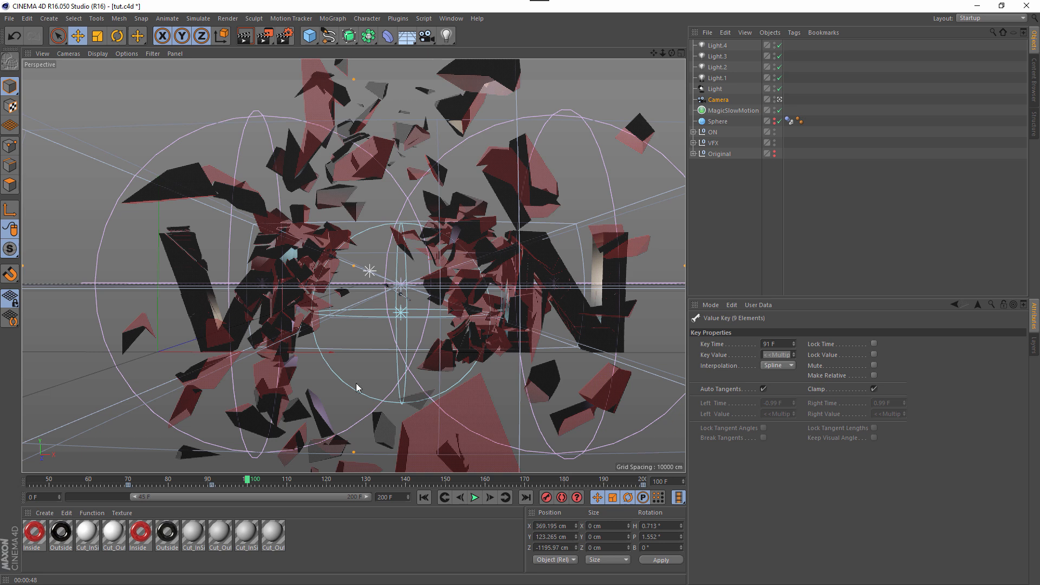
key(shift+f)
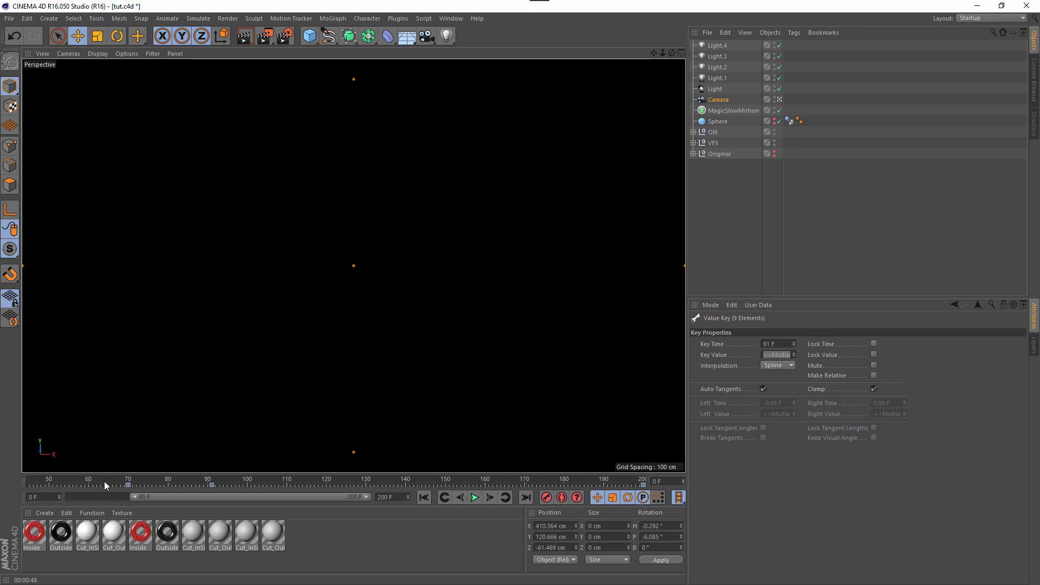
- Scrub the timeline from about frame 60 to frame 120 to examine the camera pull-back through the shatter
click(89, 479)
drag(146, 480, 168, 480)
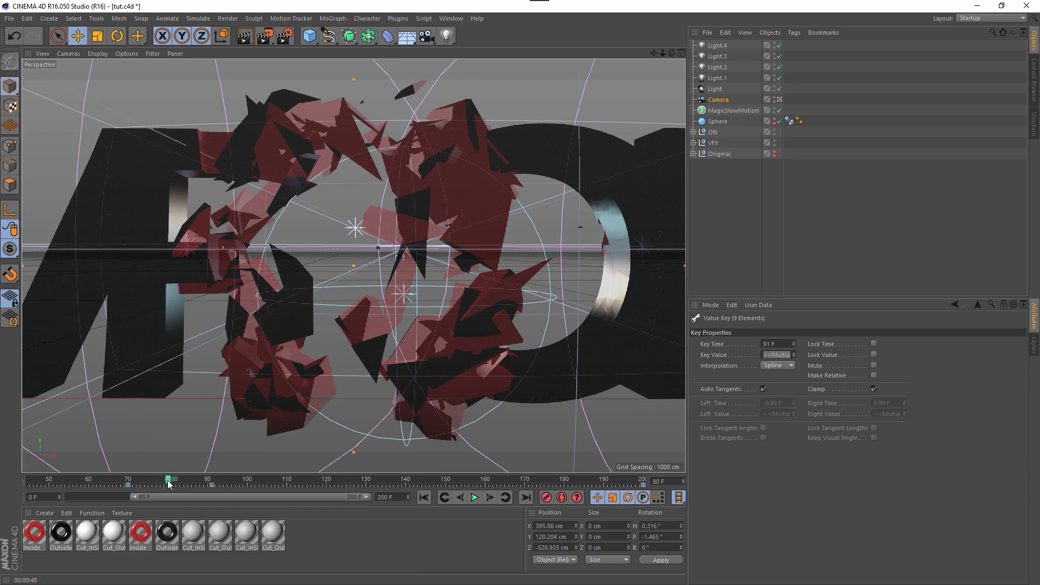
drag(168, 479, 326, 480)
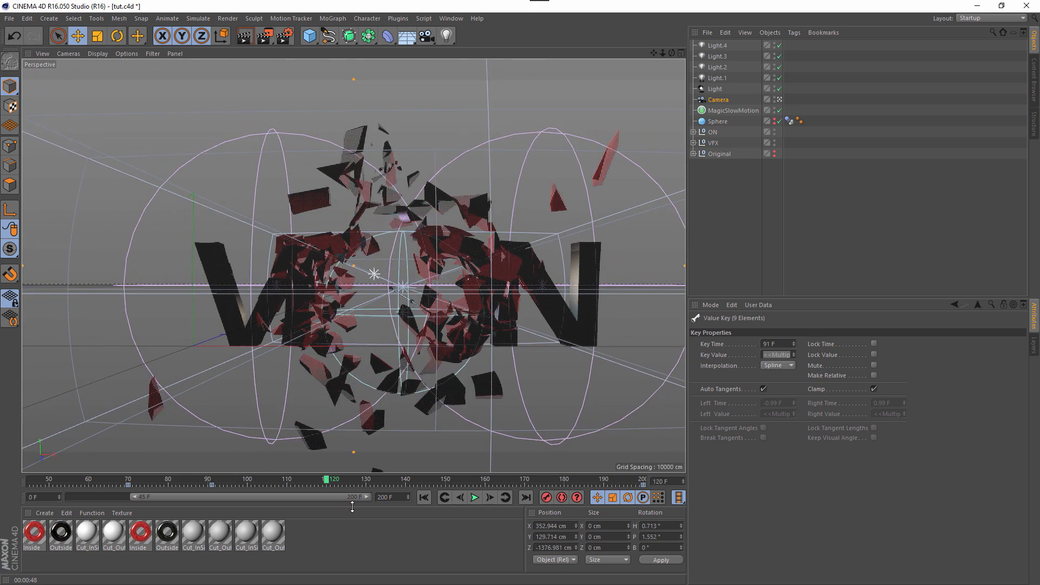
click(362, 546)
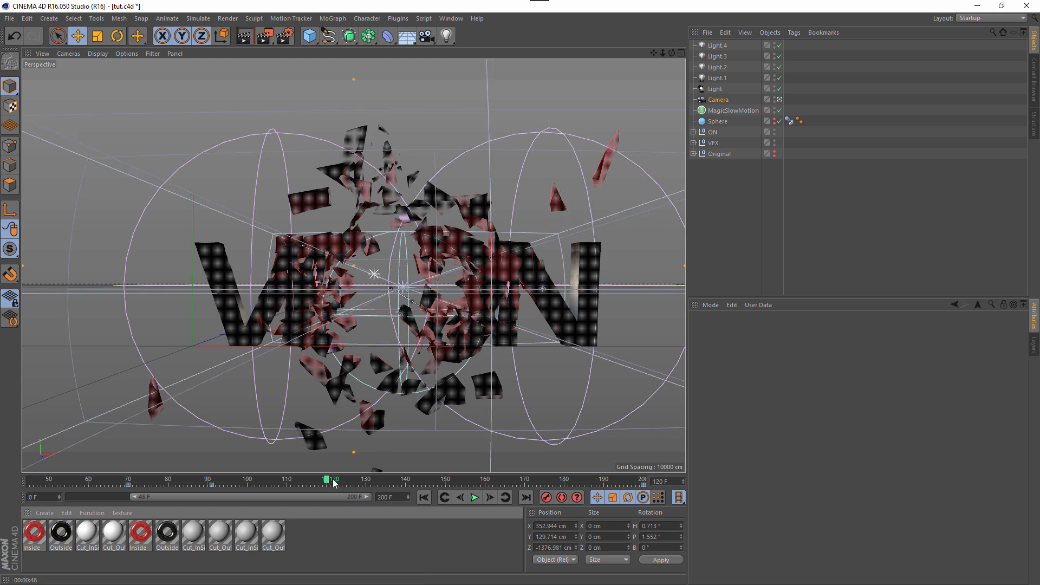
- Play the animation from the start, scrub through the shatter, and stop at frame 79 to inspect the camera move
click(425, 498)
click(474, 497)
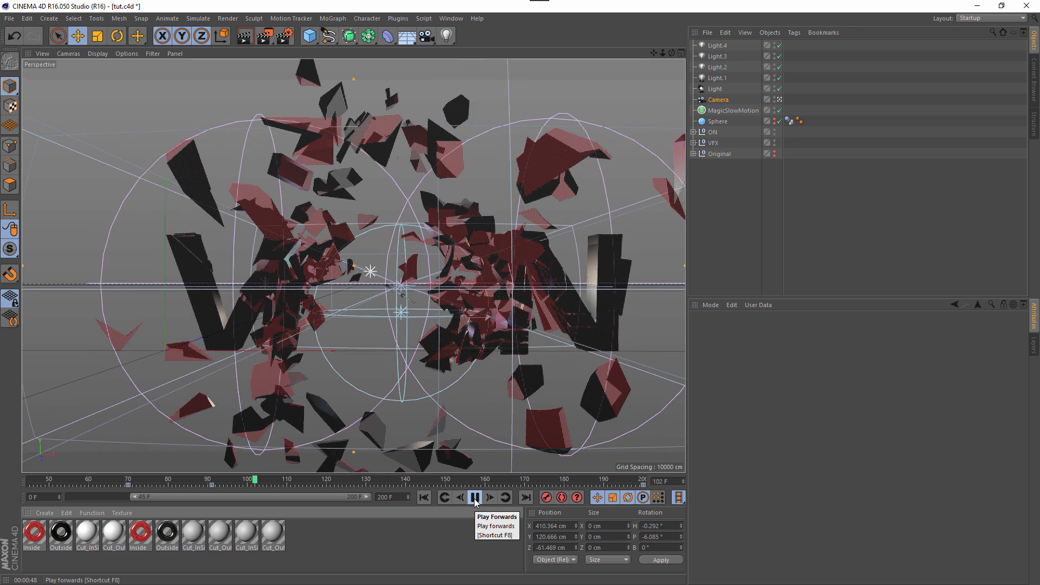
click(475, 498)
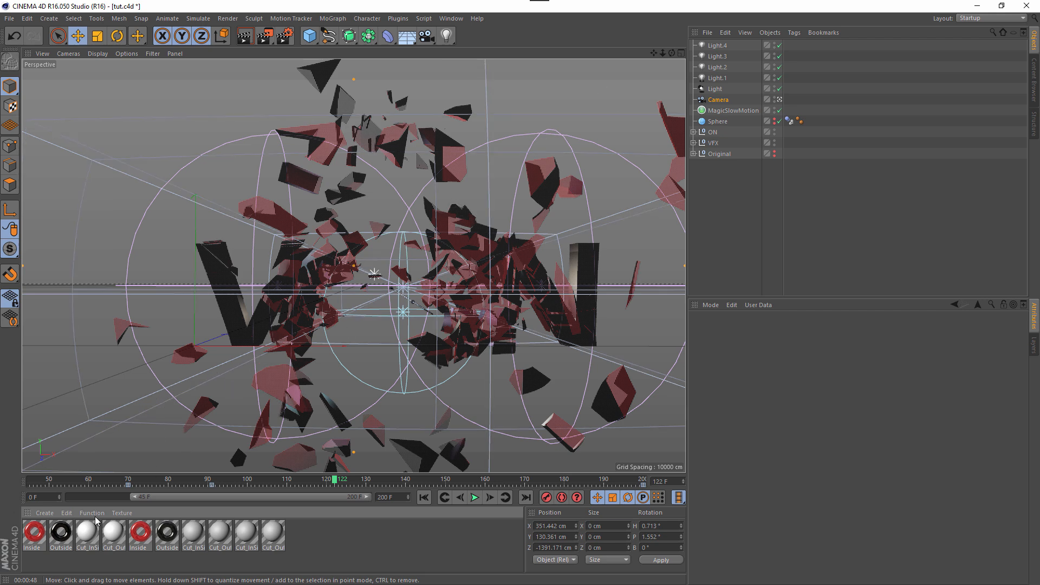
drag(98, 480, 408, 465)
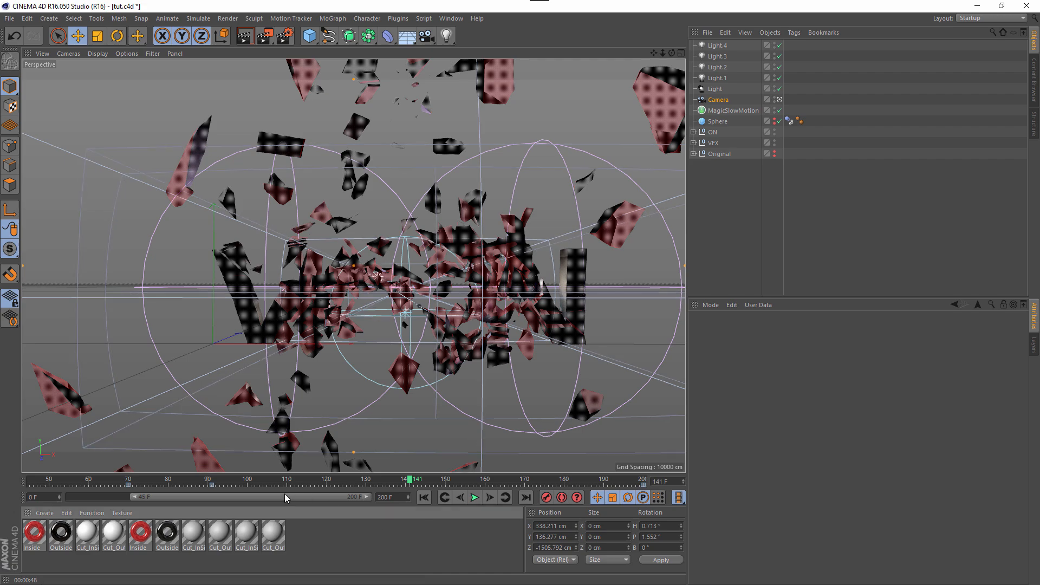
drag(270, 482, 313, 463)
click(423, 497)
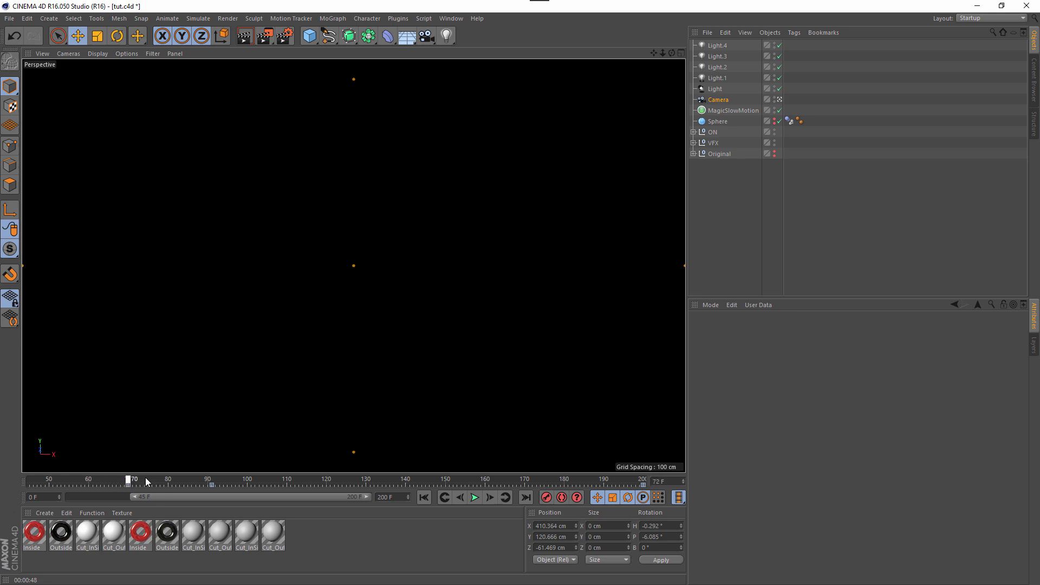
drag(145, 476, 163, 479)
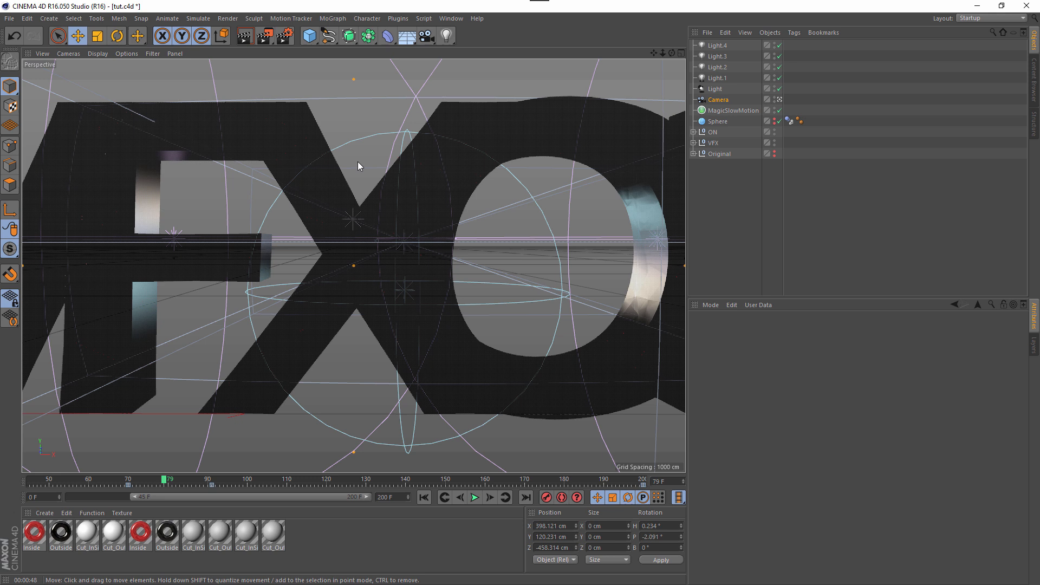
- Review the render settings' output options and the file formats available for saving
click(286, 37)
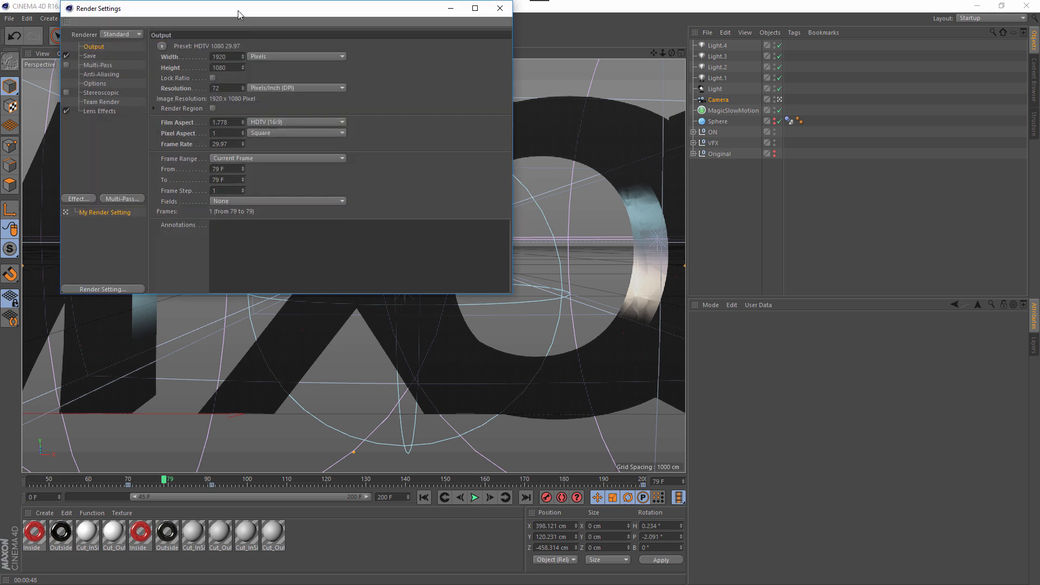
drag(239, 10, 530, 120)
click(350, 160)
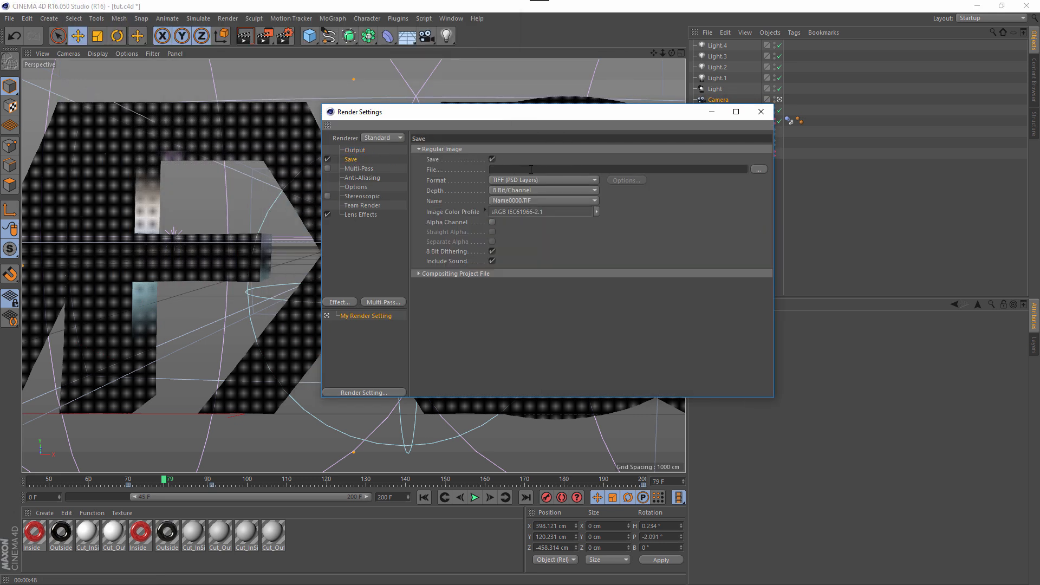
click(585, 180)
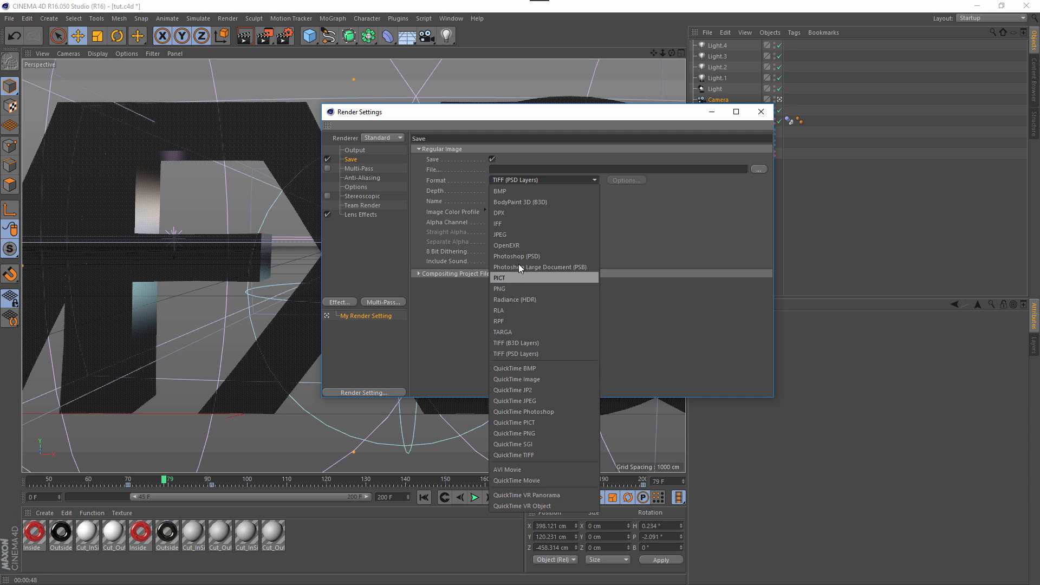
click(655, 232)
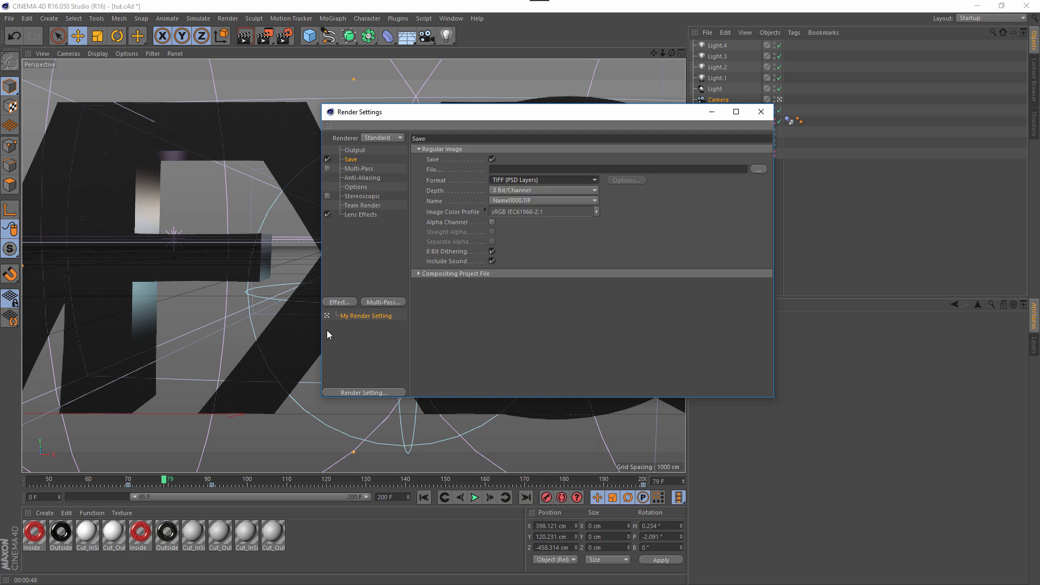
- Review the list of available render effects and close the render settings
click(339, 302)
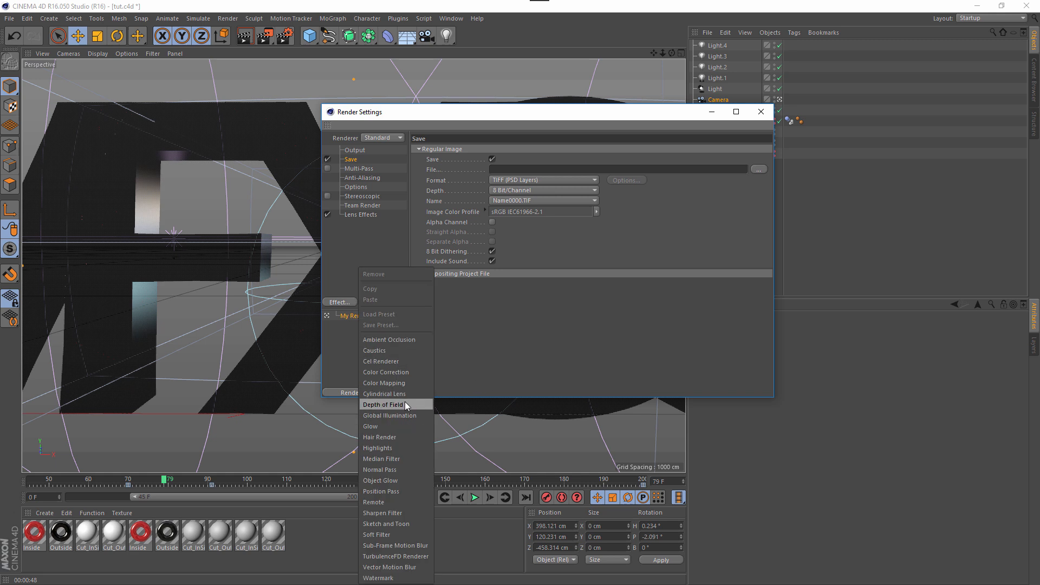
click(532, 355)
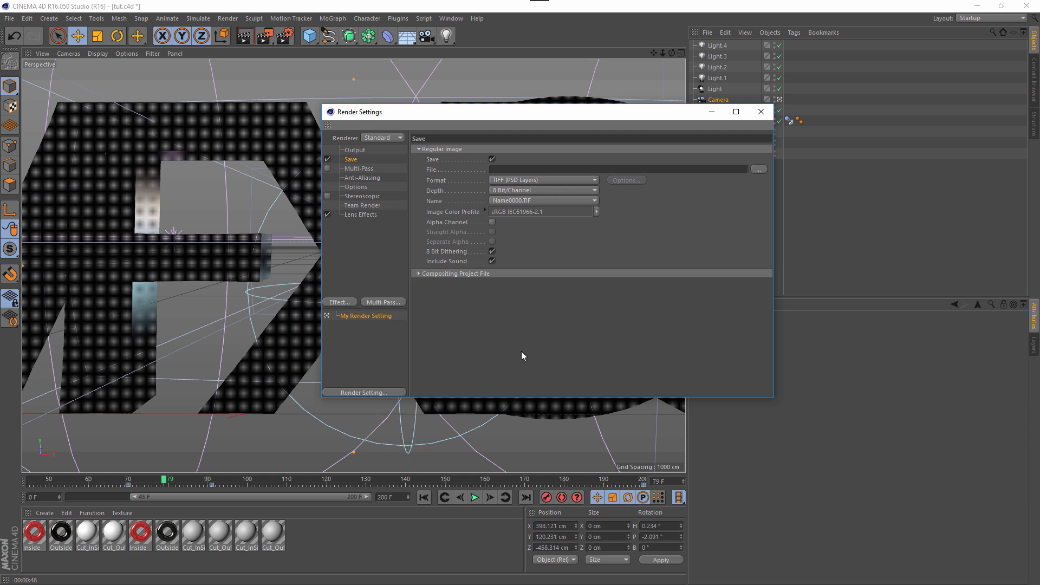
click(760, 111)
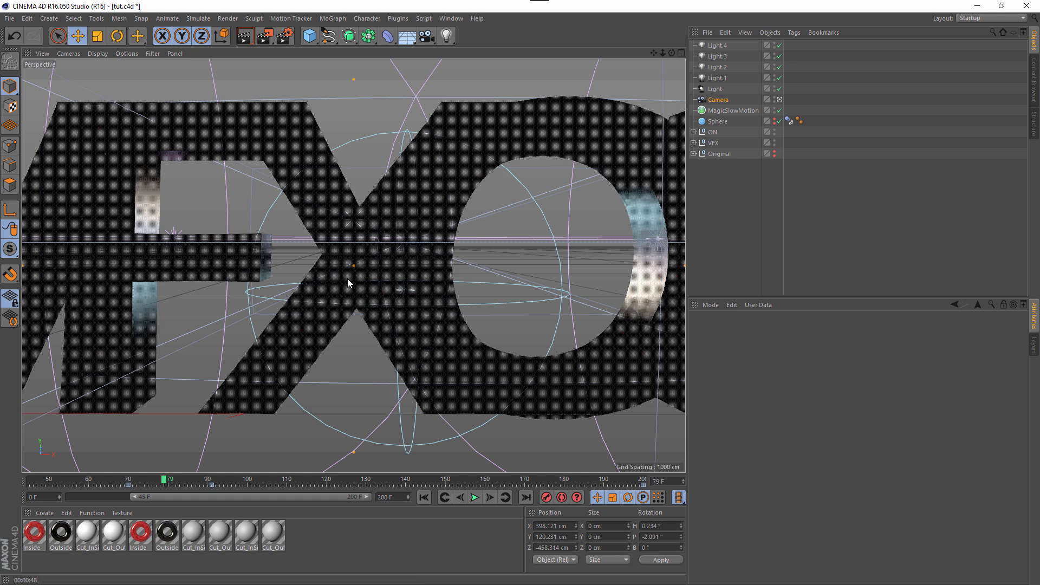
click(285, 36)
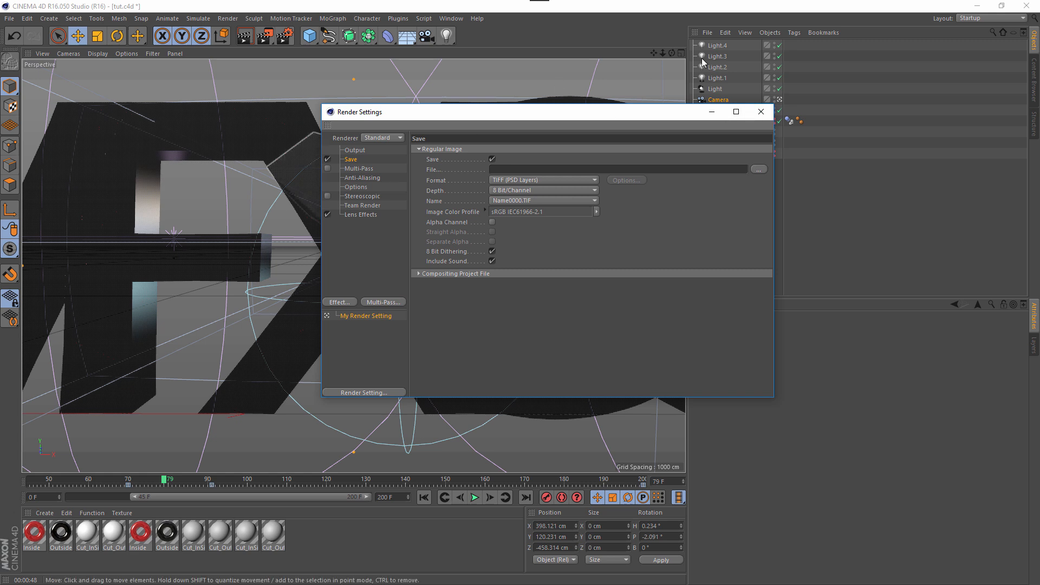
click(762, 112)
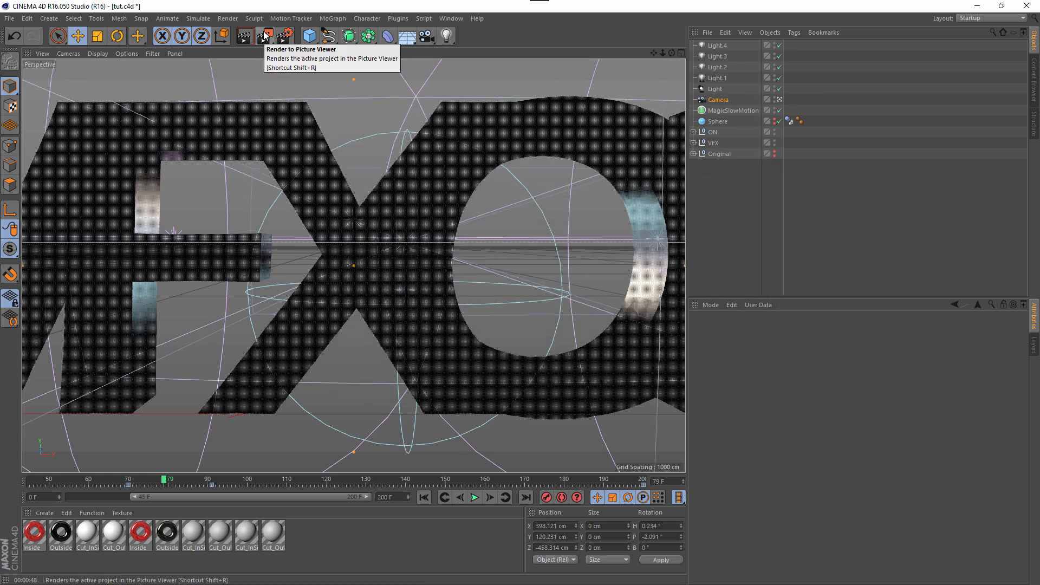